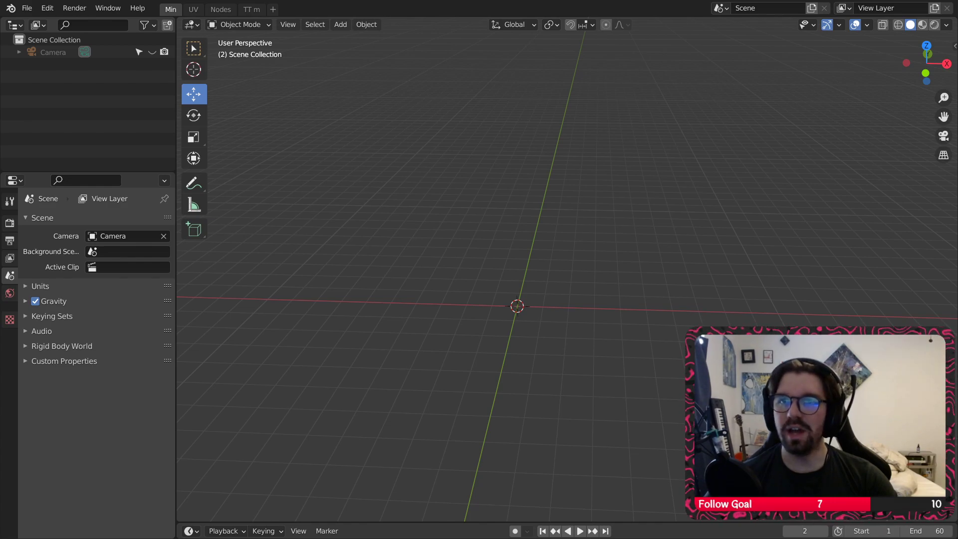
Step: Add a UV sphere mesh at the world origin
middle_click_drag(524, 297, 482, 240)
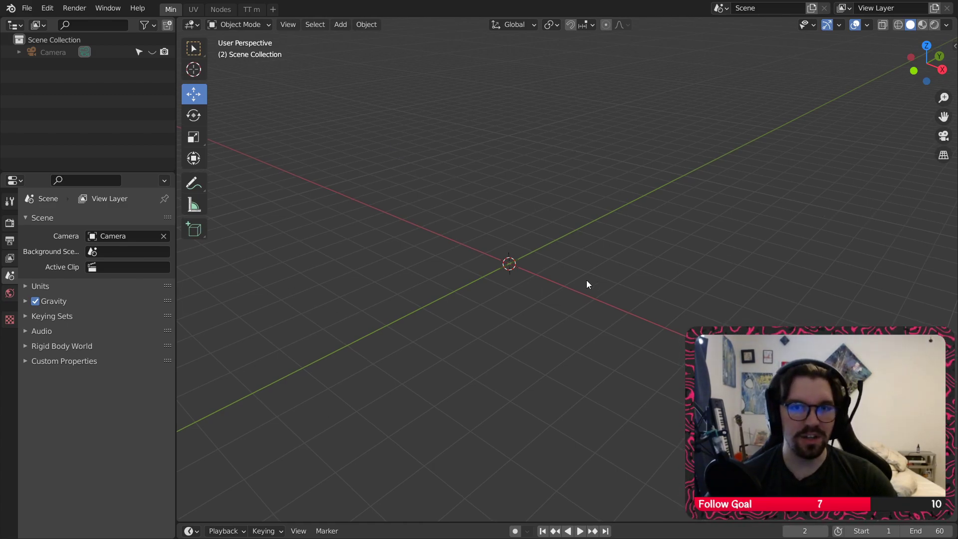
middle_click_drag(586, 282, 542, 247)
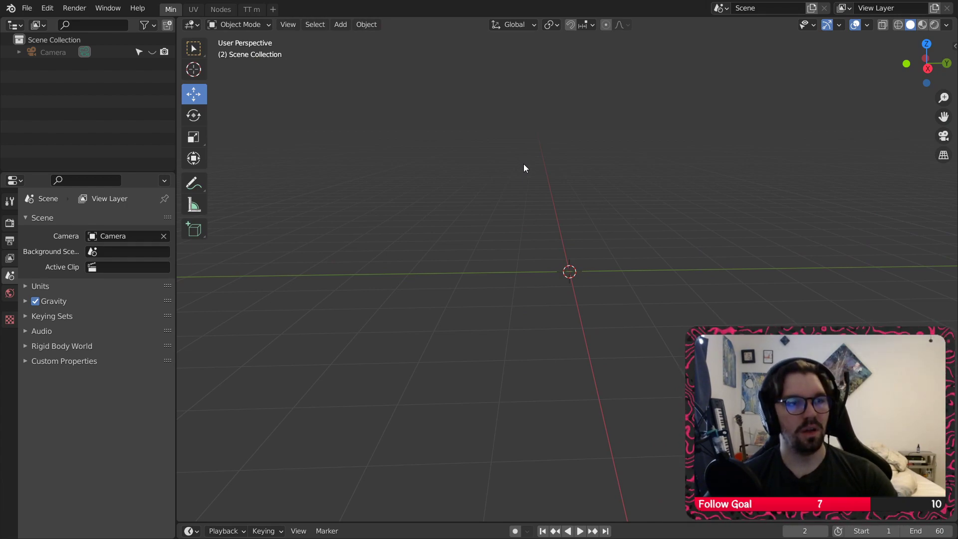
left_click(340, 26)
mouse_move(397, 40)
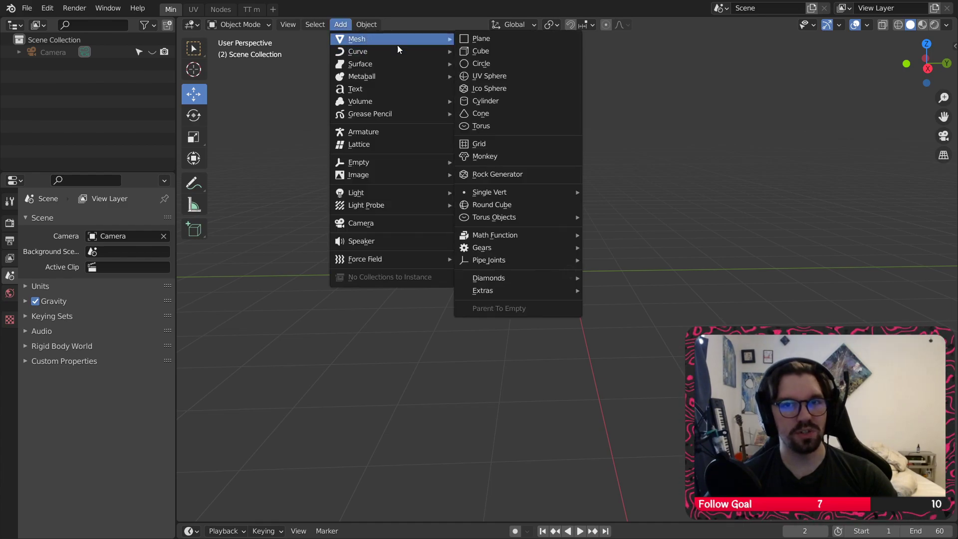
left_click(519, 77)
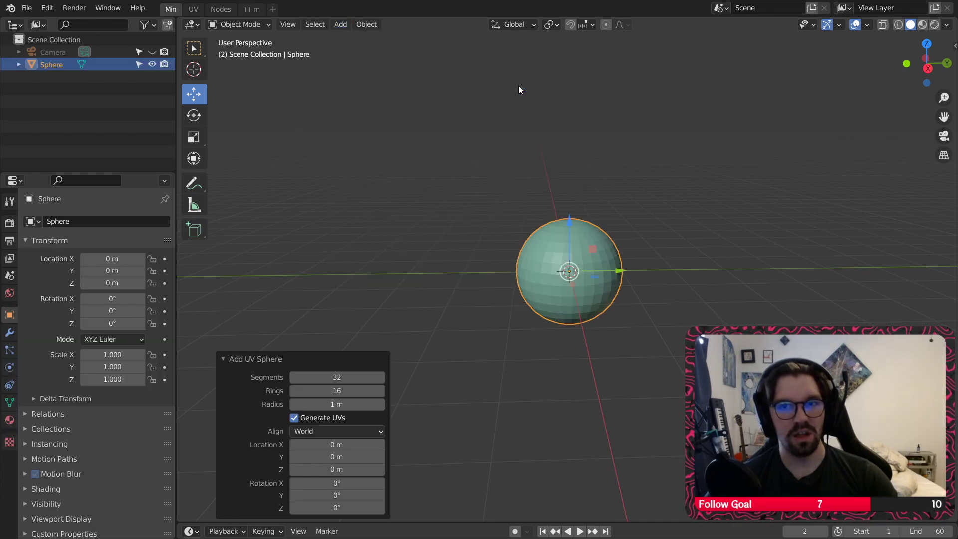
Step: Set the sphere's Y rotation to 90°
left_click(101, 311)
type("900")
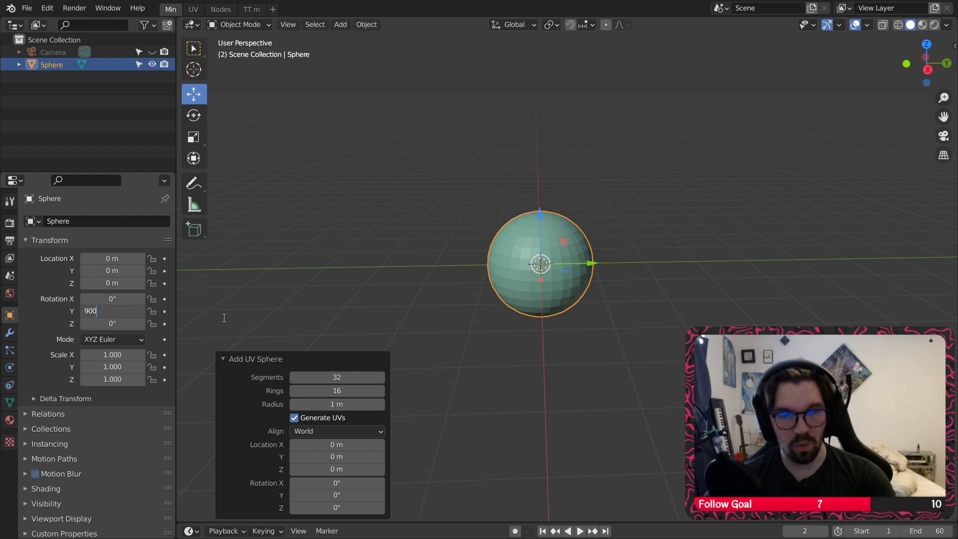
key("BackSpace")
key("Return")
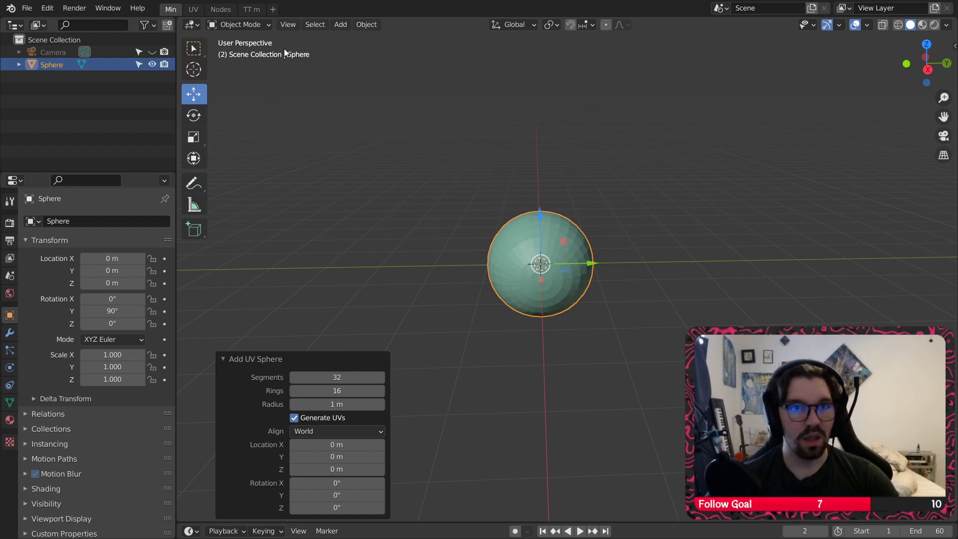
Step: In Edit Mode, select the face strips and pole faces of one lower quarter of the sphere and delete those faces
left_click(239, 25)
left_click(236, 39)
scroll(535, 317, "up", 5)
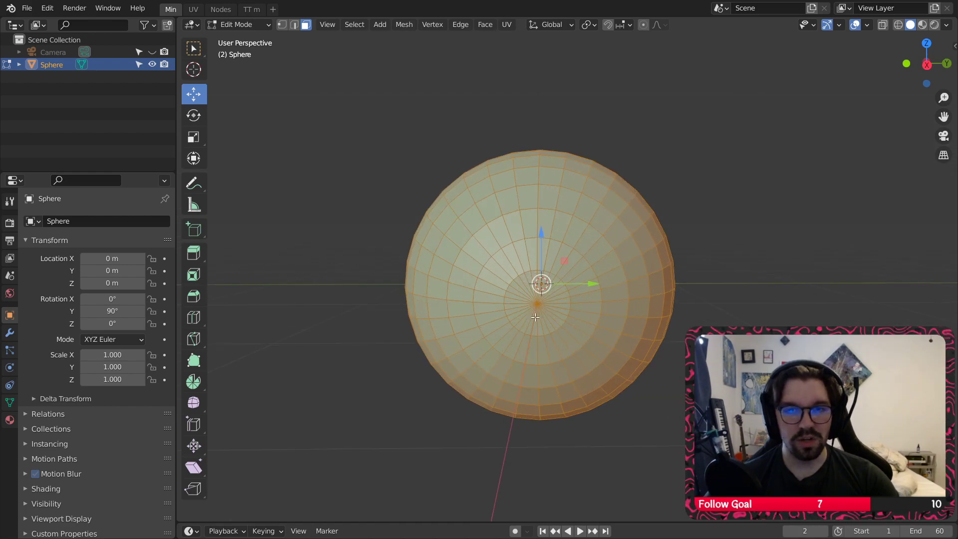
middle_click_drag(537, 305, 555, 298, "shift")
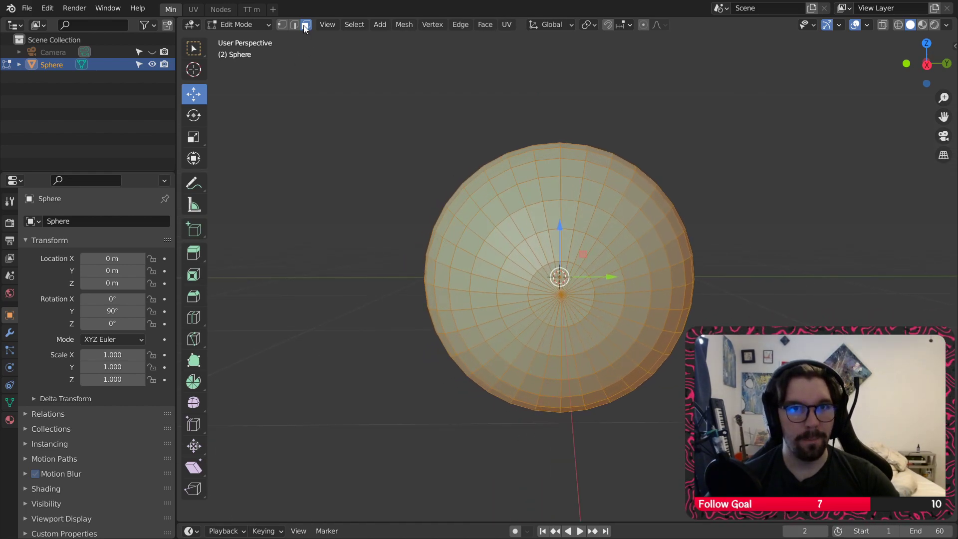
scroll(497, 301, "up", 2)
left_click(500, 298, "alt")
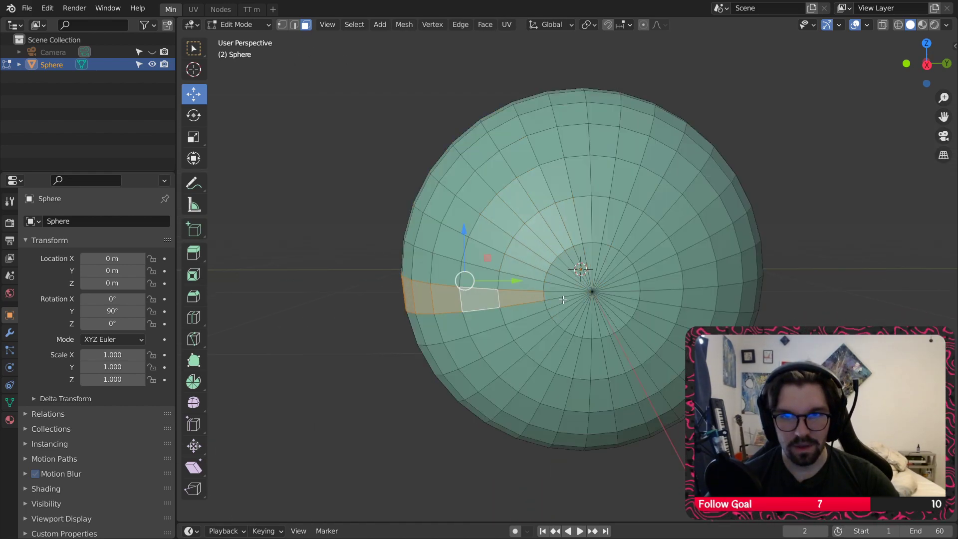
left_click(501, 315, "alt+shift")
left_click(512, 330, "alt+shift")
left_click(519, 352, "alt+shift")
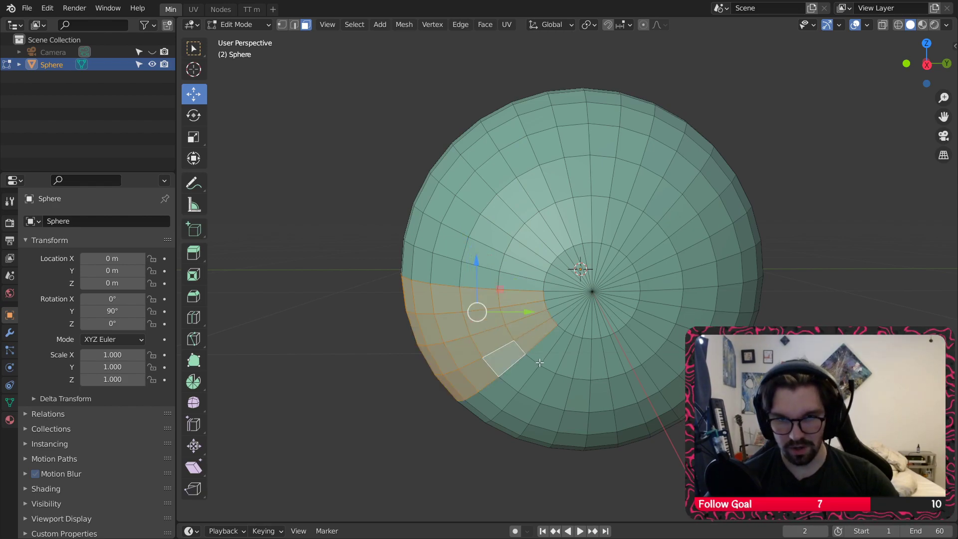
left_click(546, 368, "alt+shift")
left_click(554, 374, "alt+shift")
left_click(569, 376, "alt+shift")
left_click(580, 375, "alt+shift")
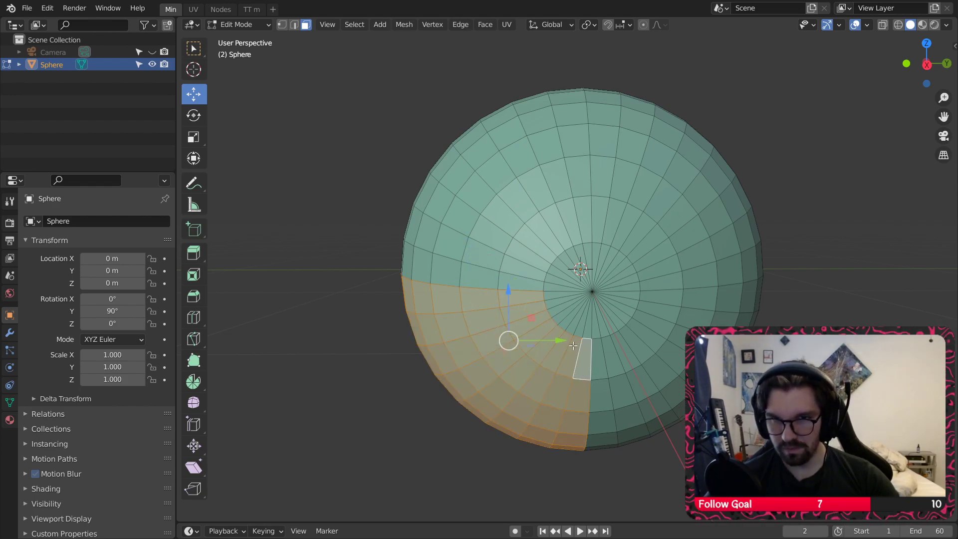
left_click_drag(546, 297, 579, 344, "shift")
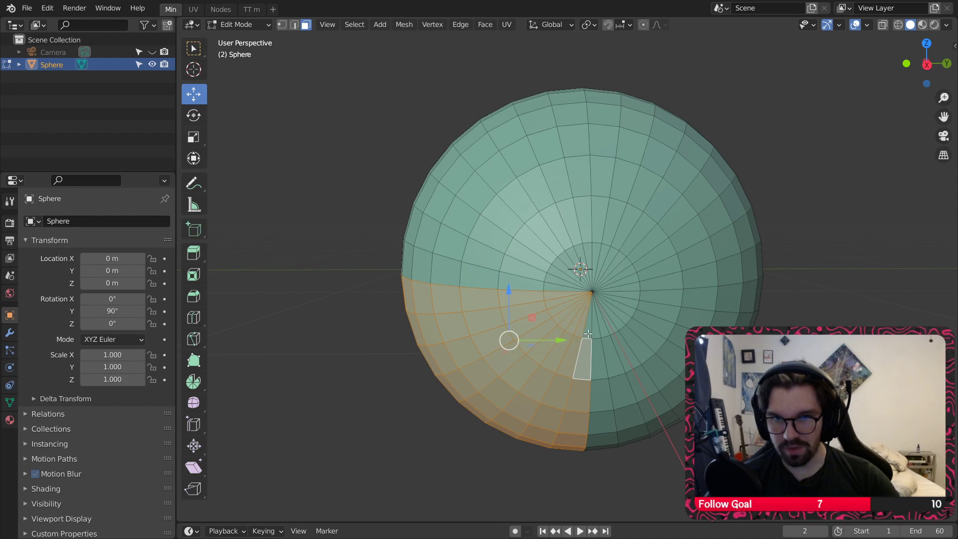
middle_click_drag(588, 333, 539, 300)
right_click(474, 272)
mouse_move(464, 501)
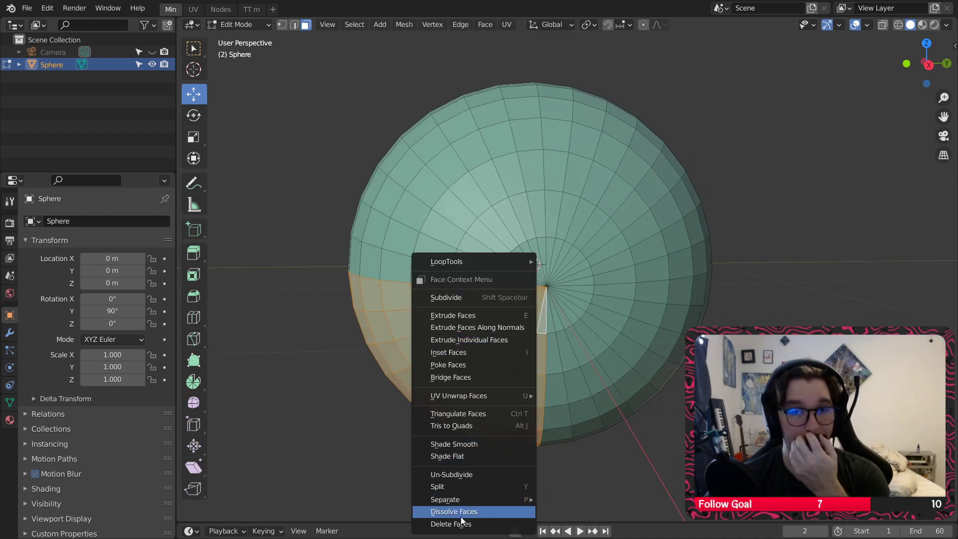
left_click(461, 523)
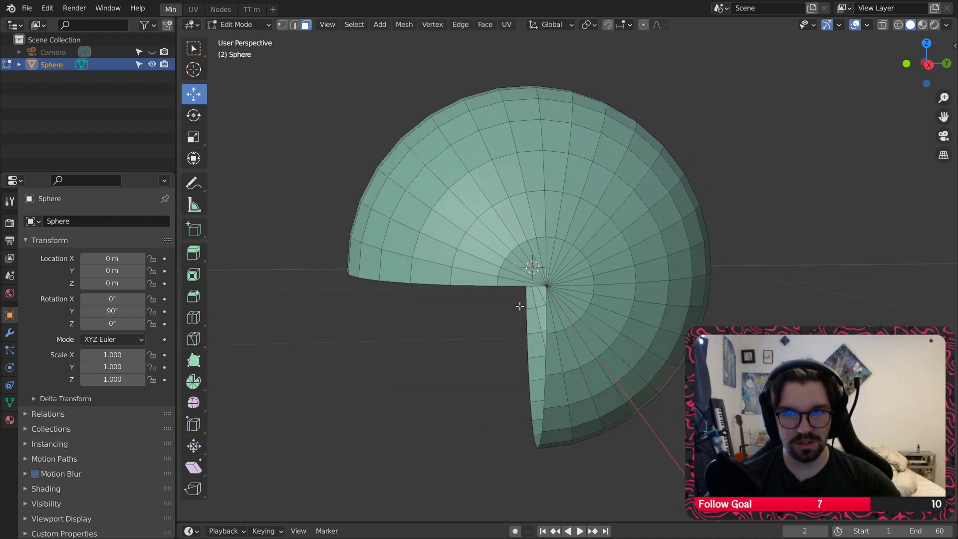
Step: Try to select the upper rim of the cut-out from pole to pole in edge select mode
middle_click_drag(520, 306, 439, 324)
left_click(295, 25)
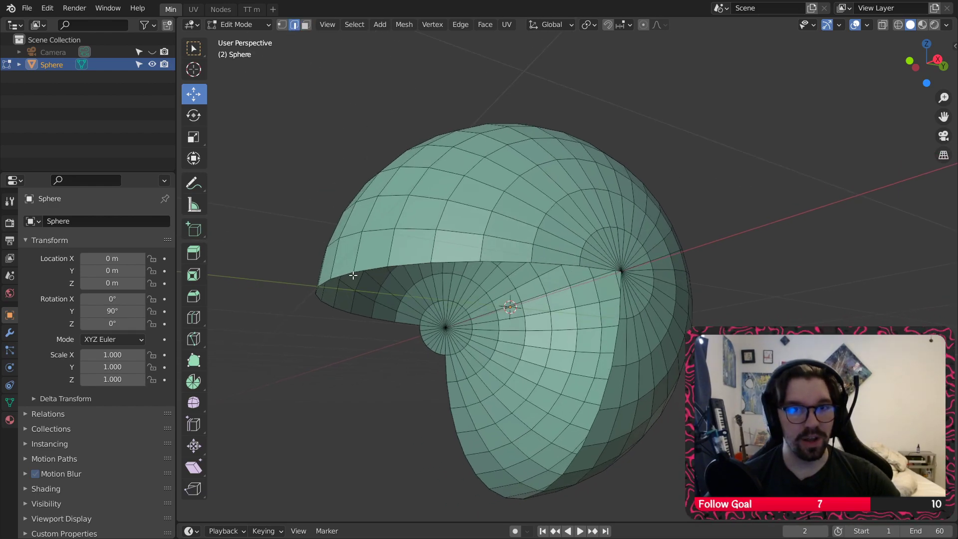
left_click(338, 274, "alt")
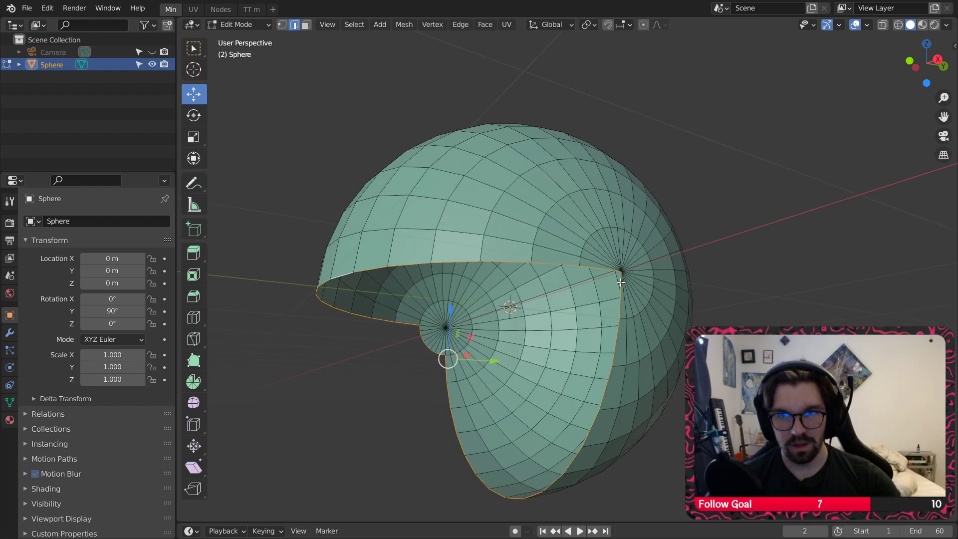
left_click(596, 269)
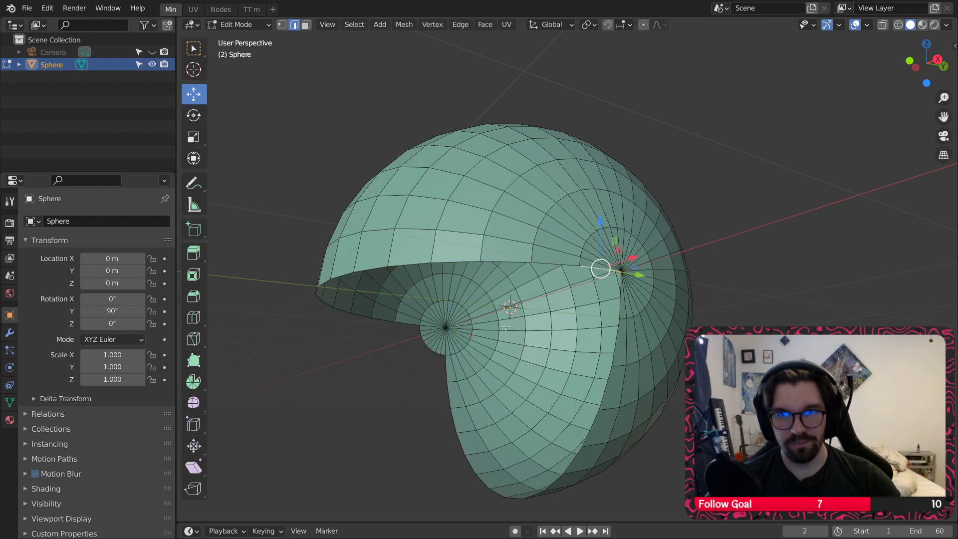
left_click(407, 322, "ctrl")
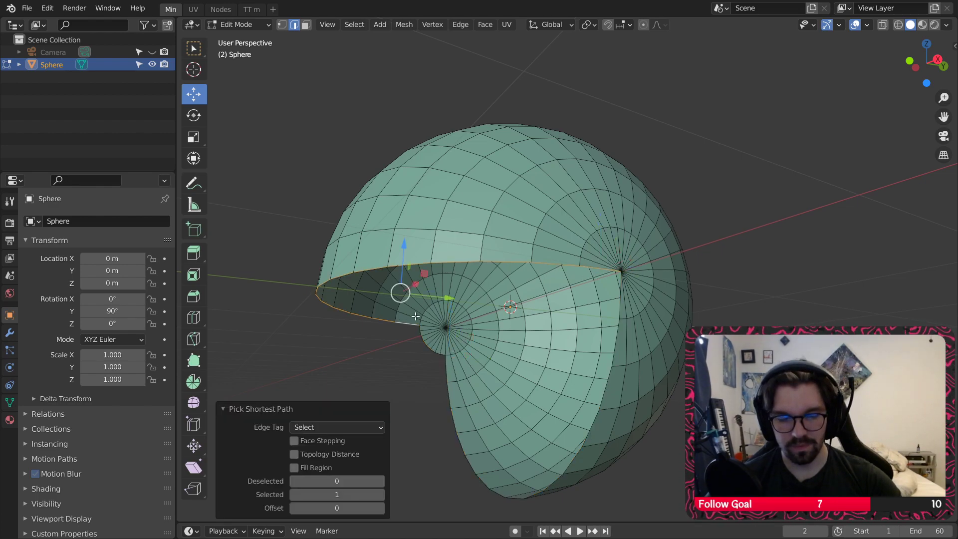
Step: Delete the leftover triangular faces of the removed quarter around the far pole
middle_click_drag(548, 268, 409, 315)
scroll(429, 341, "up", 5)
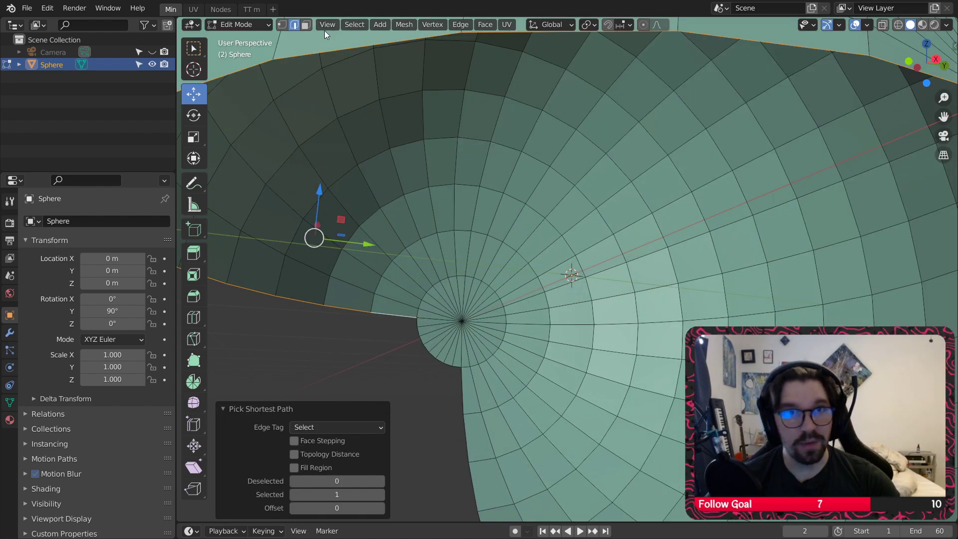
key("3")
left_click_drag(417, 321, 454, 375)
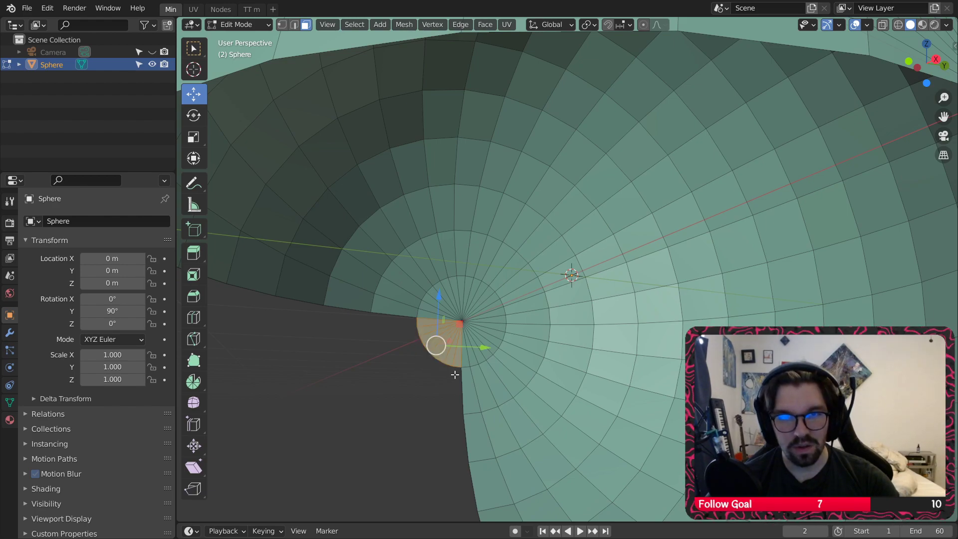
key("x")
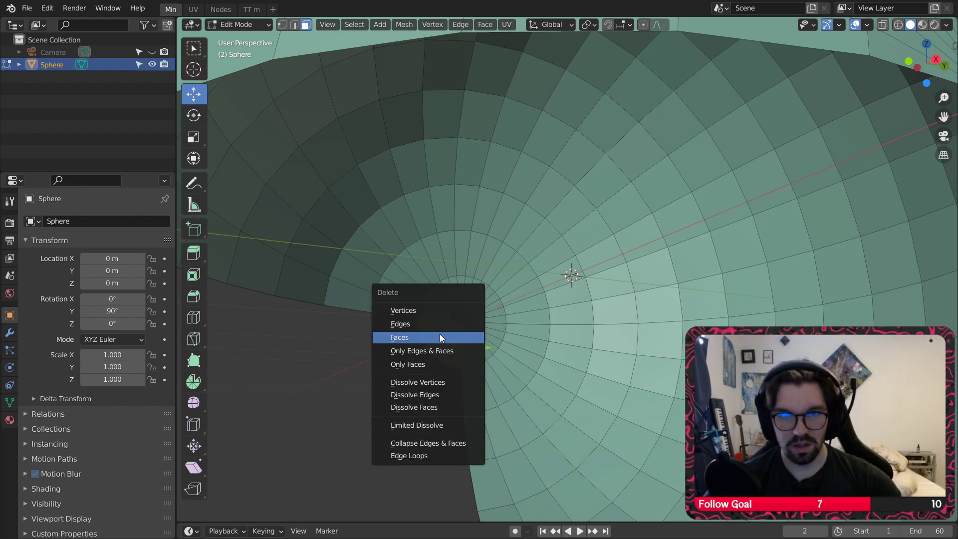
left_click(441, 338)
Step: Select the upper rim edges of the cut-out from the far pole to the near pole and fill them with a face
left_click(295, 25)
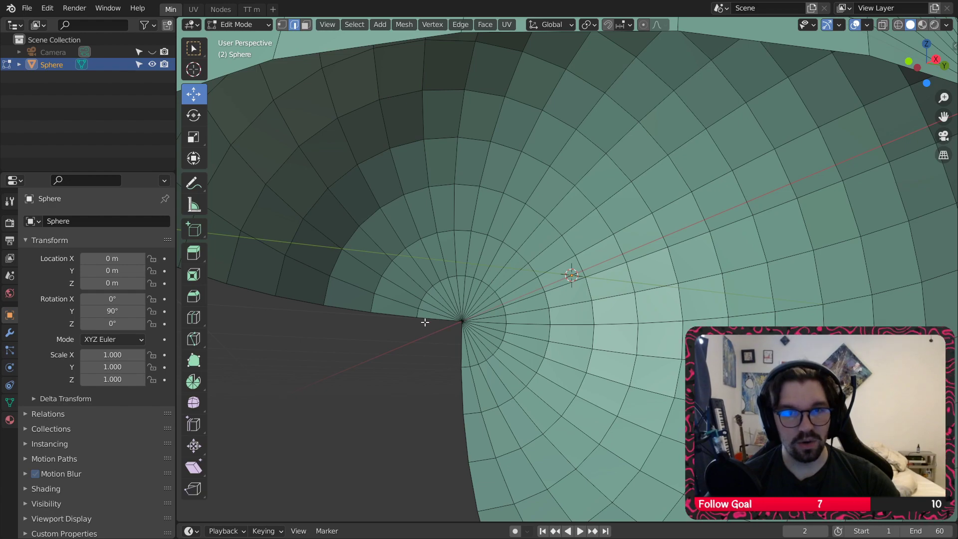
scroll(425, 322, "down", 5)
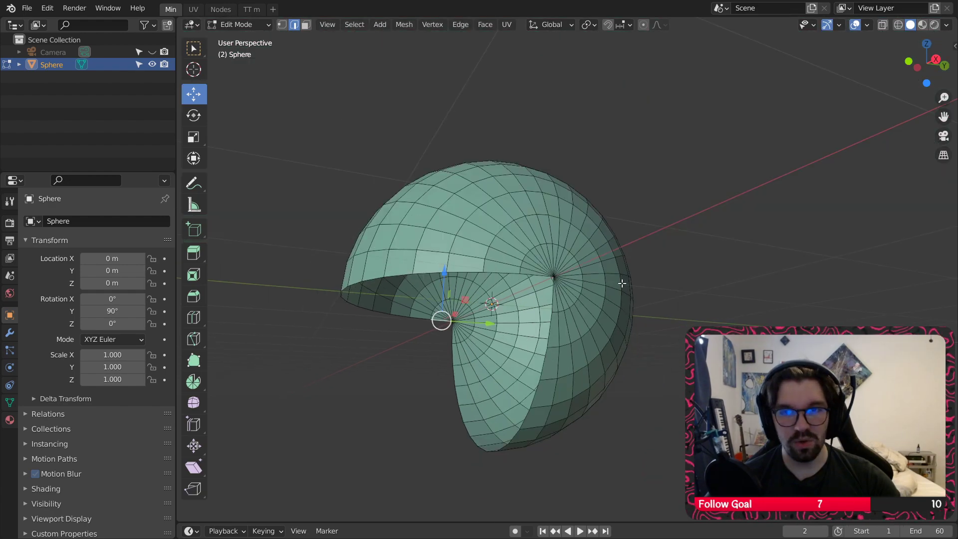
left_click(528, 275, "ctrl")
key("ctrl+z")
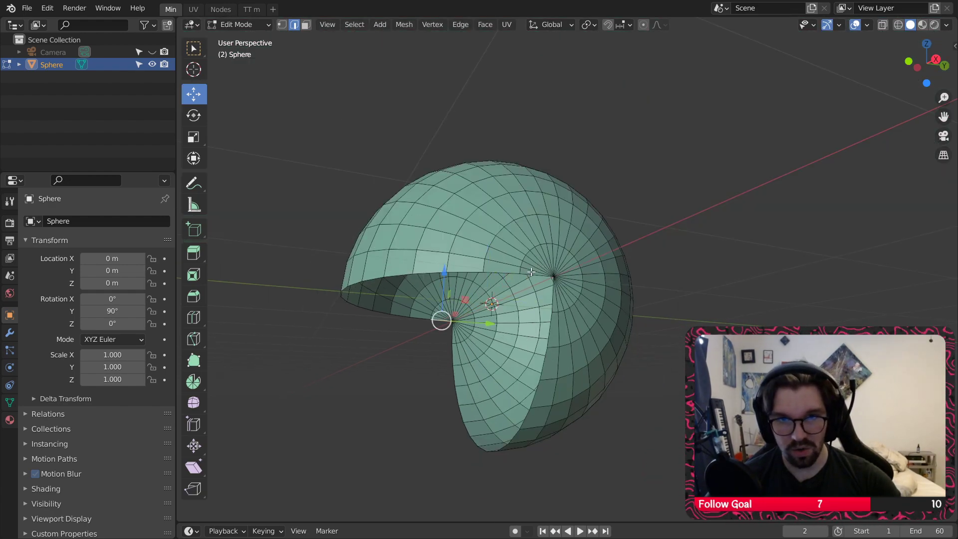
scroll(530, 272, "up", 1)
left_click(528, 274, "ctrl")
key("f")
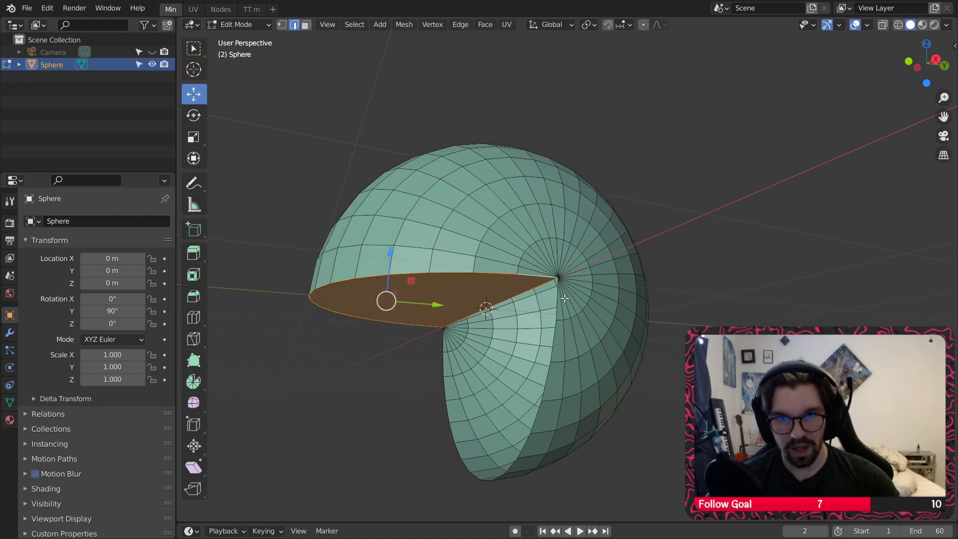
Step: Try to fill the vertical side of the cut-out from only the two edges next to the poles, and undo it
left_click(557, 297)
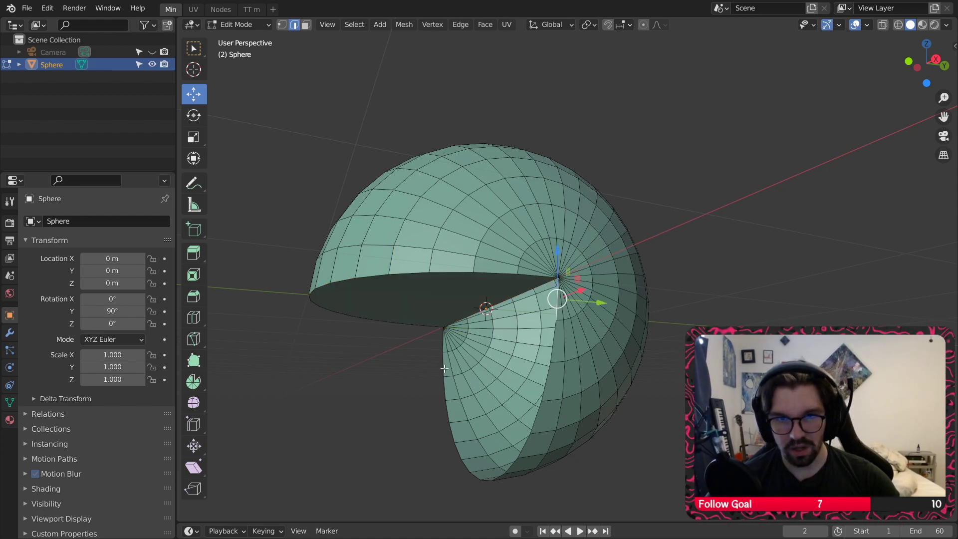
left_click(444, 345, "ctrl")
key("f")
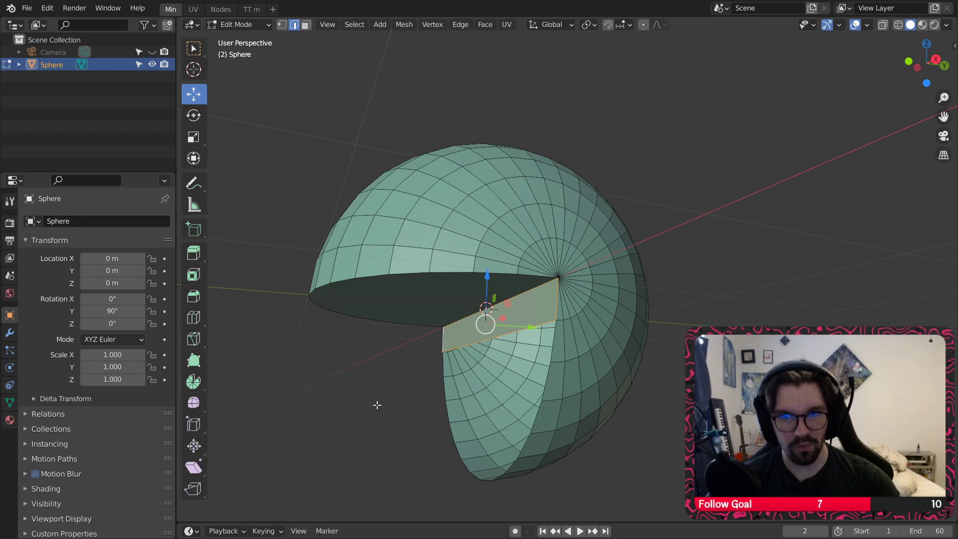
left_click(377, 405)
key("ctrl+z")
key("ctrl+z")
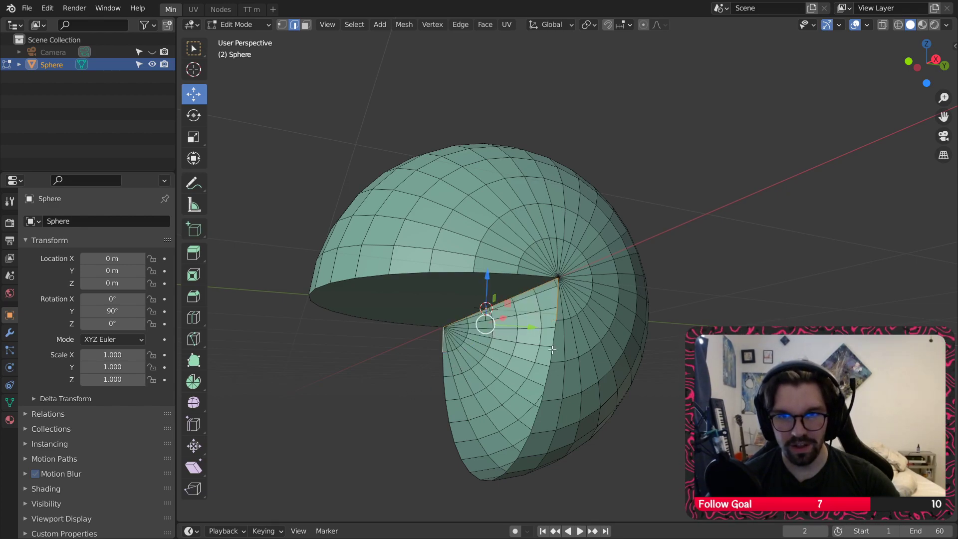
Step: Extend the edge selection around the whole rim of the vertical side, fill it with a face and deselect everything
left_click(474, 478, "ctrl")
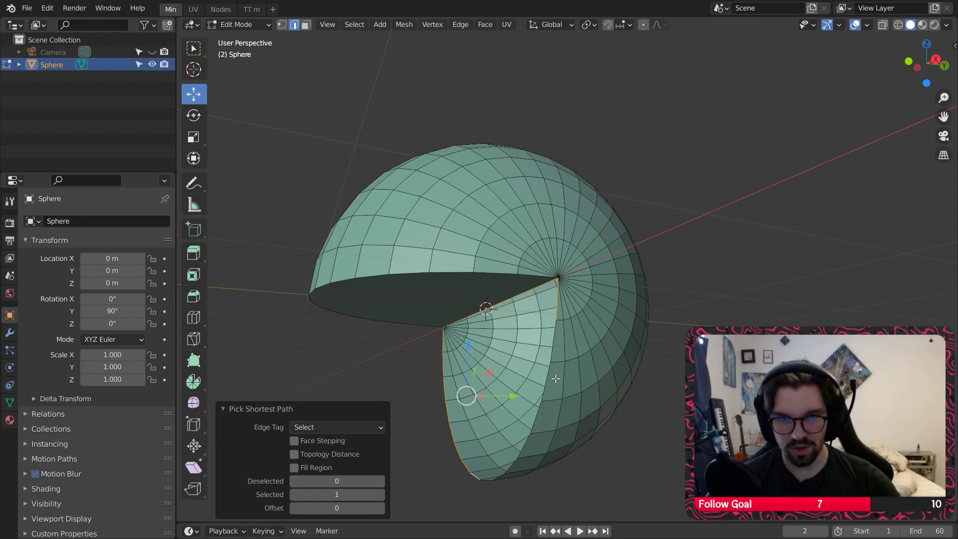
left_click(555, 345, "ctrl")
key("f")
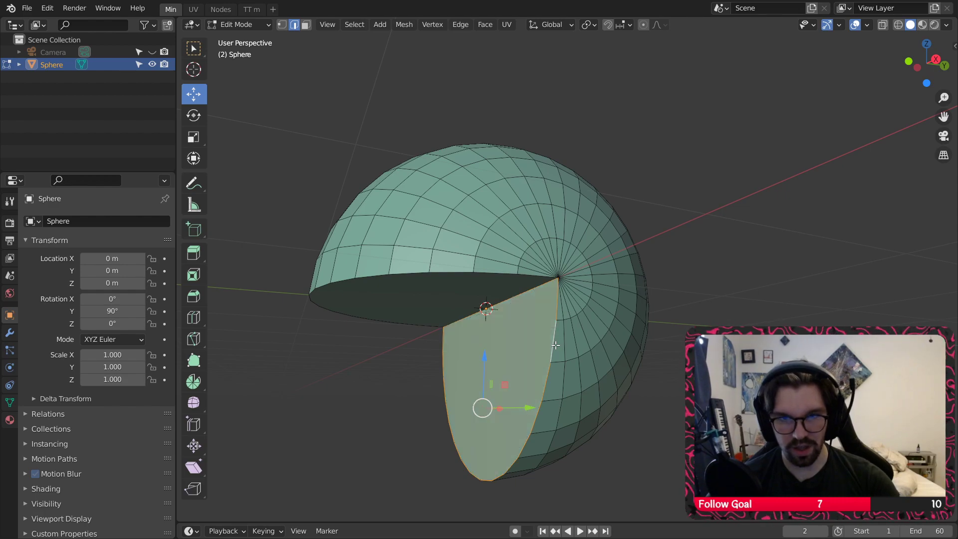
left_click(728, 210)
Step: Try changing the sphere's X and Z rotation
middle_click_drag(503, 287, 492, 308)
scroll(552, 289, "down", 4)
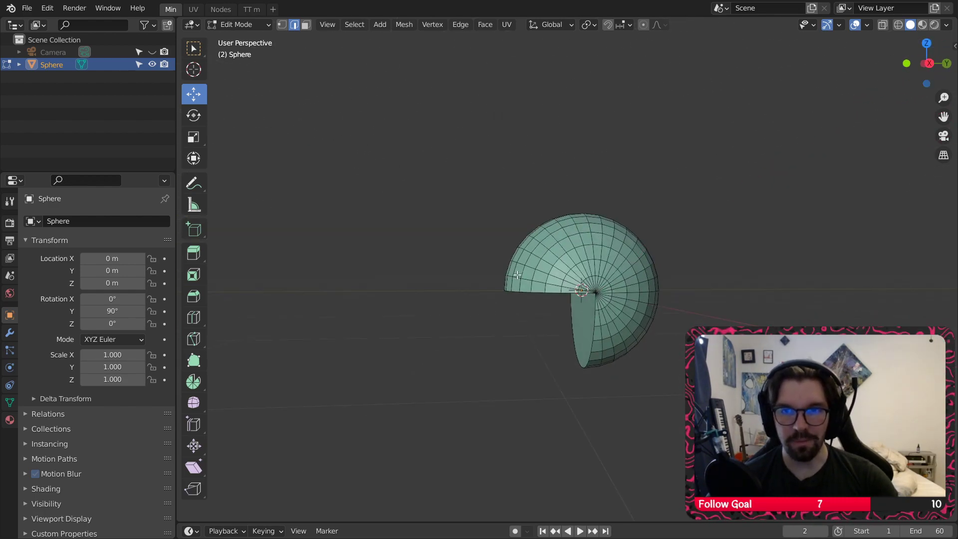
left_click_drag(108, 299, 121, 320)
key("ctrl+z")
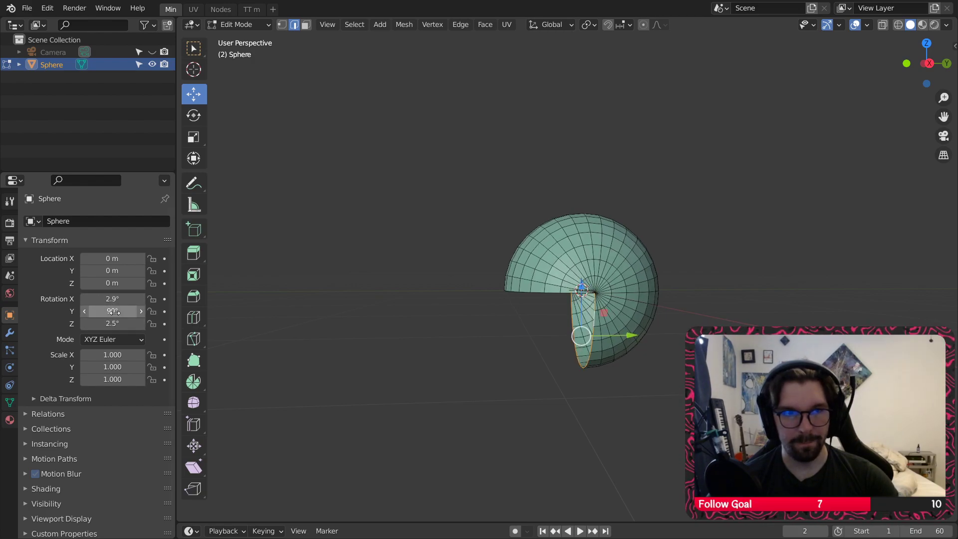
Step: Set the sphere's X rotation and Z rotation to 0°
left_click(119, 298)
type("0")
key("Return")
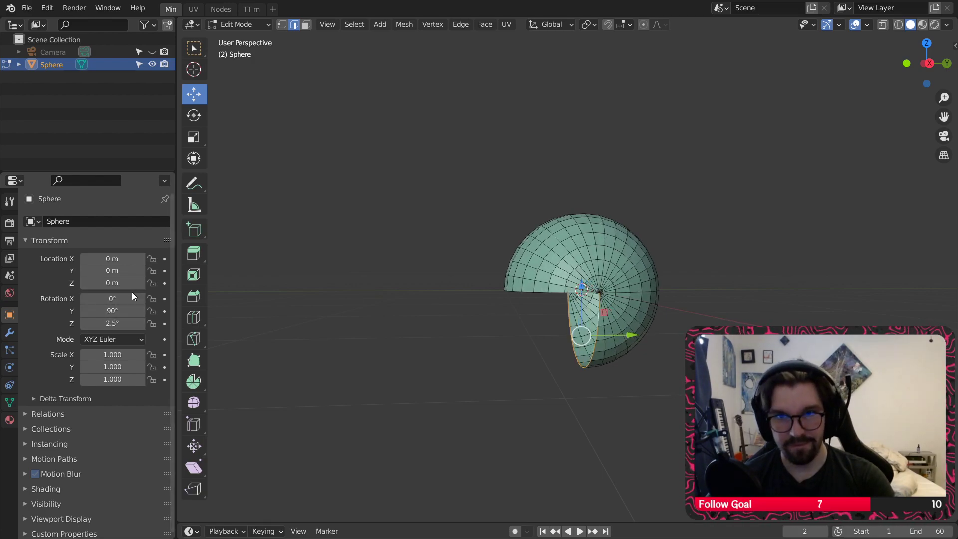
left_click(111, 323)
type("-")
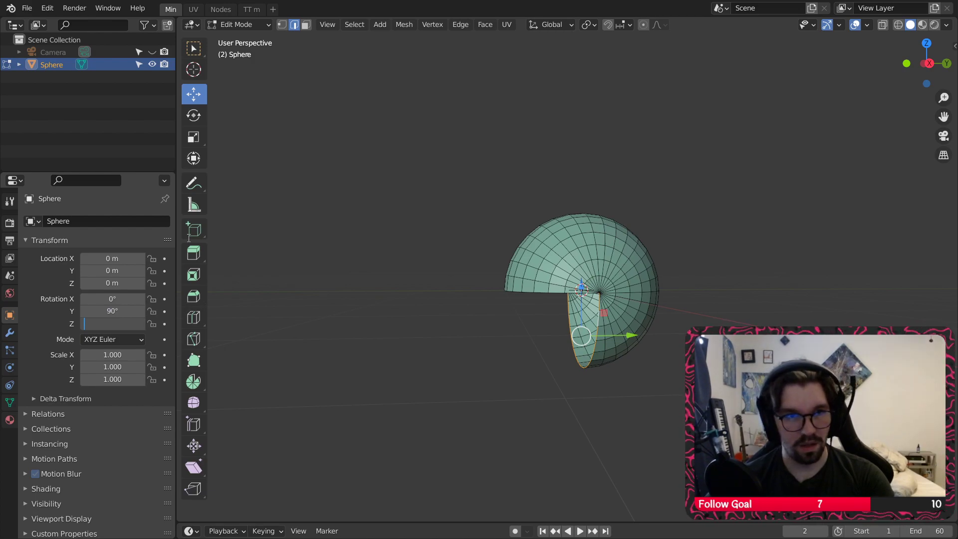
type("0")
key("Return")
Step: Try a slightly different Y rotation on the sphere and set it back to 90°
left_click_drag(114, 311, 120, 311)
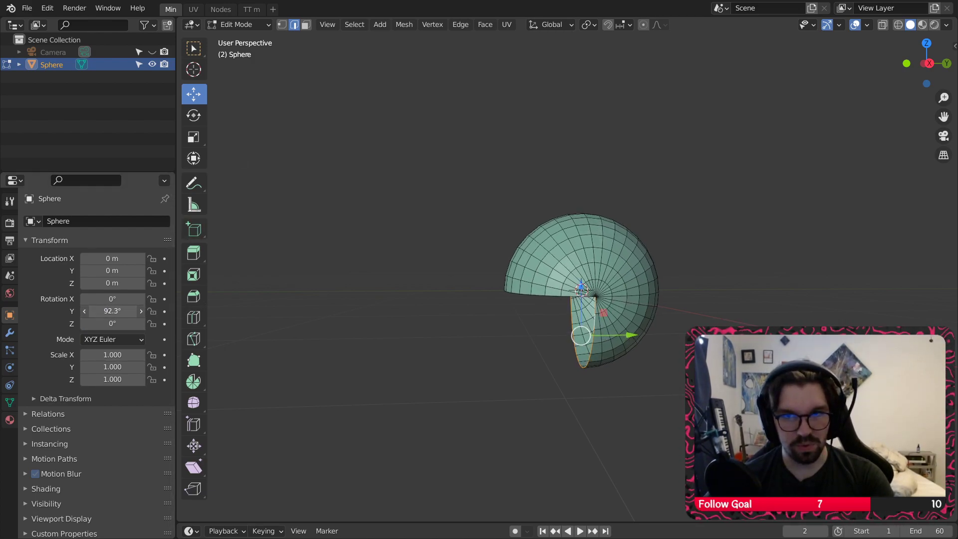
left_click(115, 311)
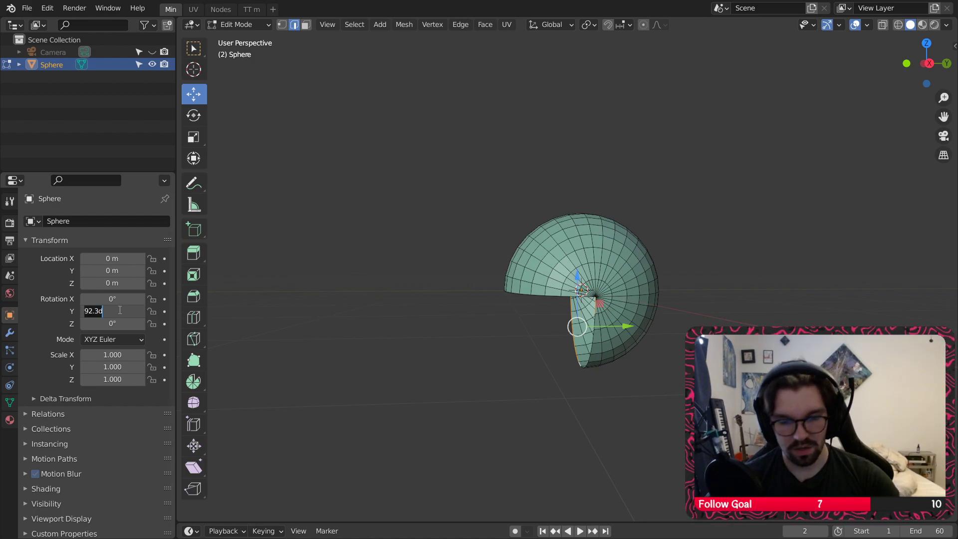
type("90")
key("Return")
Step: Try turning the sphere slightly about Z and set its Z rotation back to 0°
left_click_drag(104, 323, 117, 324)
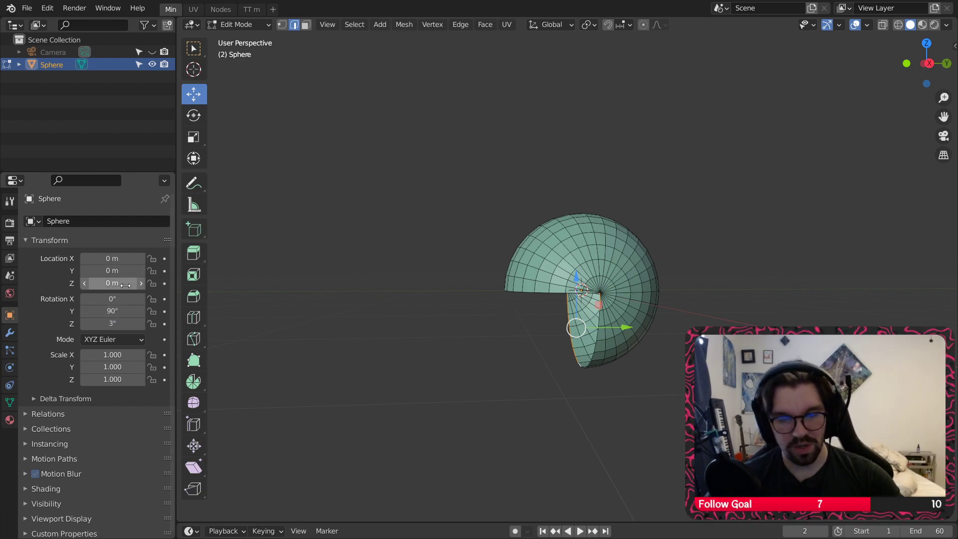
left_click(140, 320)
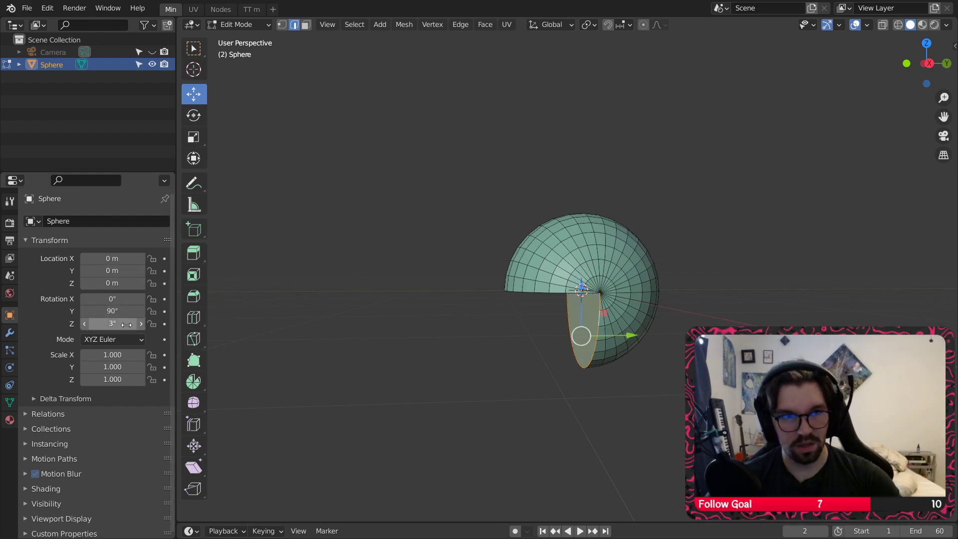
key("BackSpace")
type("0")
key("Return")
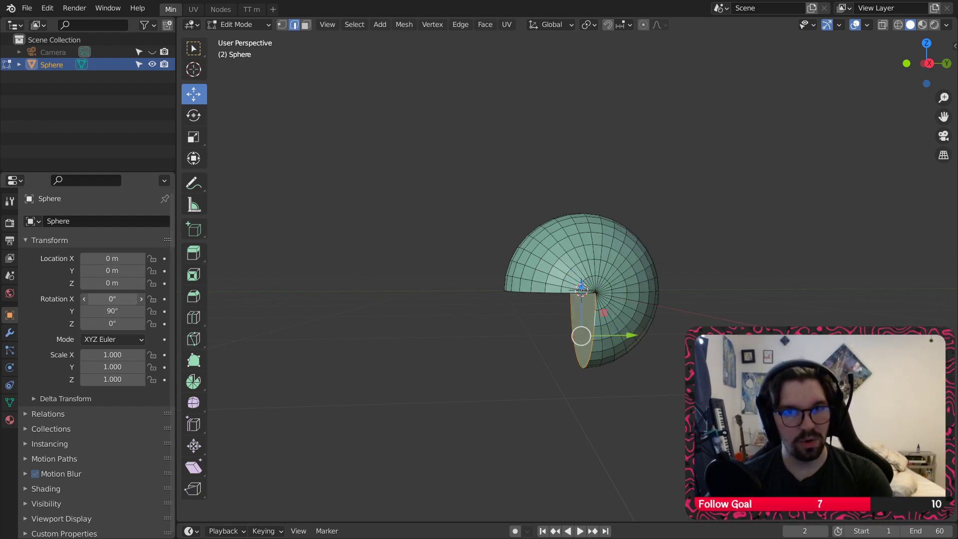
Step: Try tilting the sphere about all three axes and reset its rotation to X 0°, Y 90° and Z 0°
mouse_move(112, 298)
left_mouse_down()
mouse_move(90, 298)
mouse_move(100, 324)
mouse_move(113, 311)
left_mouse_up()
left_click(112, 325)
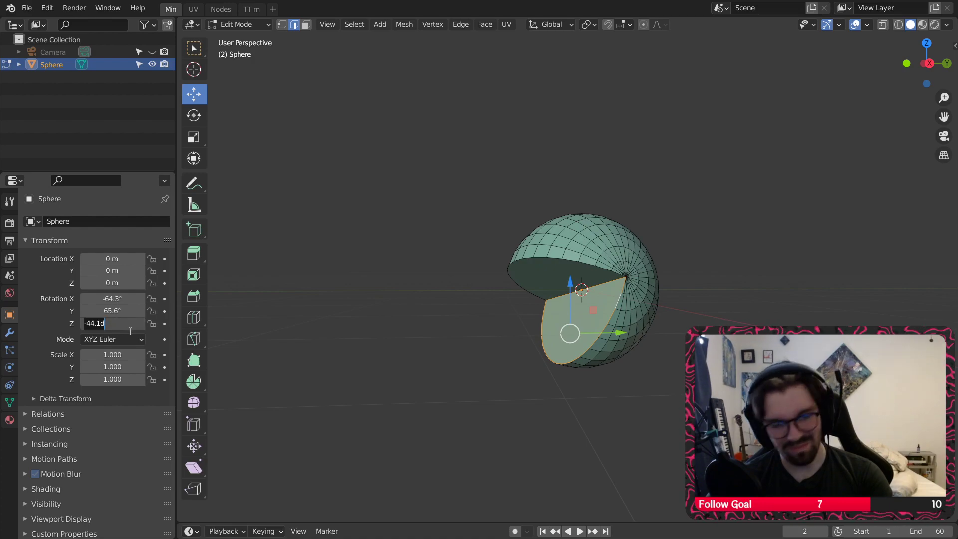
type("0")
key("Return")
key("BackSpace")
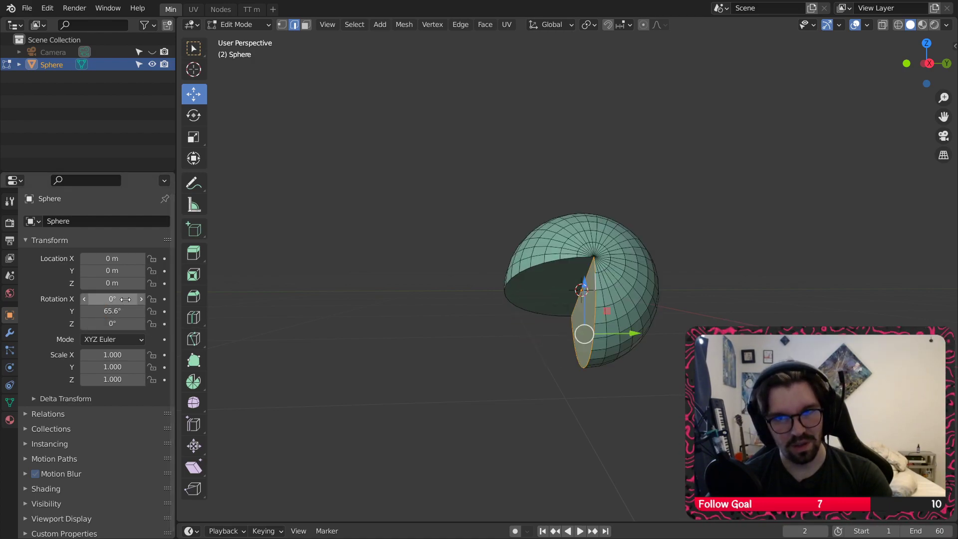
left_click_drag(134, 298, 130, 298)
key("BackSpace")
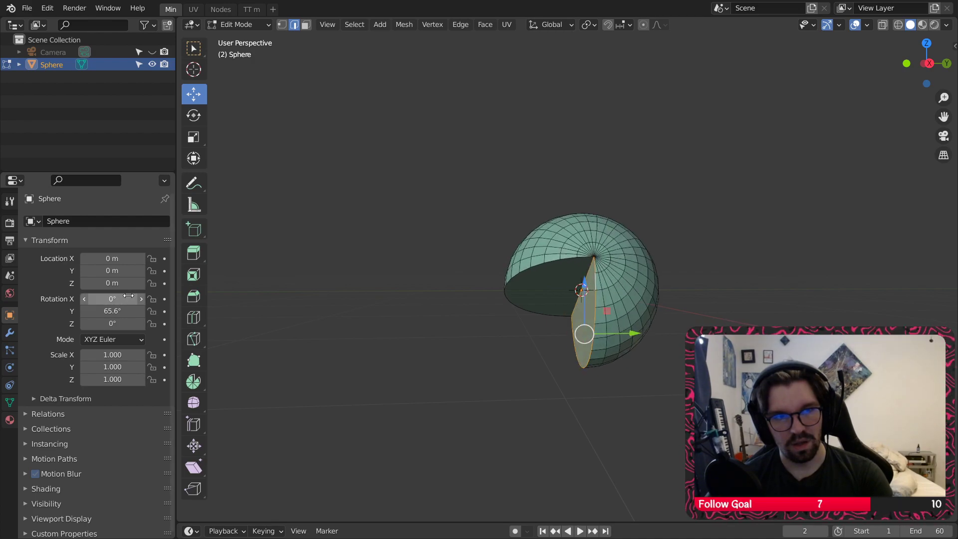
left_click(129, 307)
type("0")
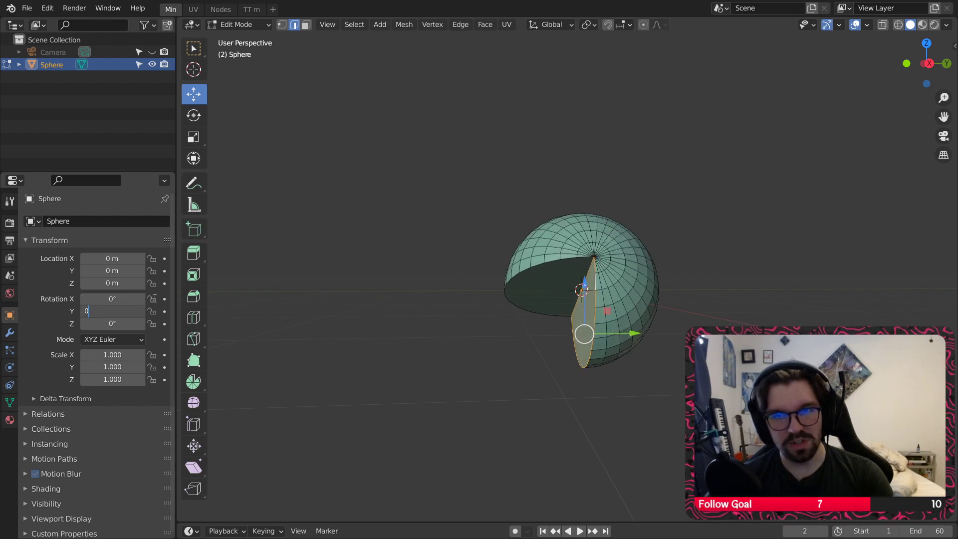
key("BackSpace")
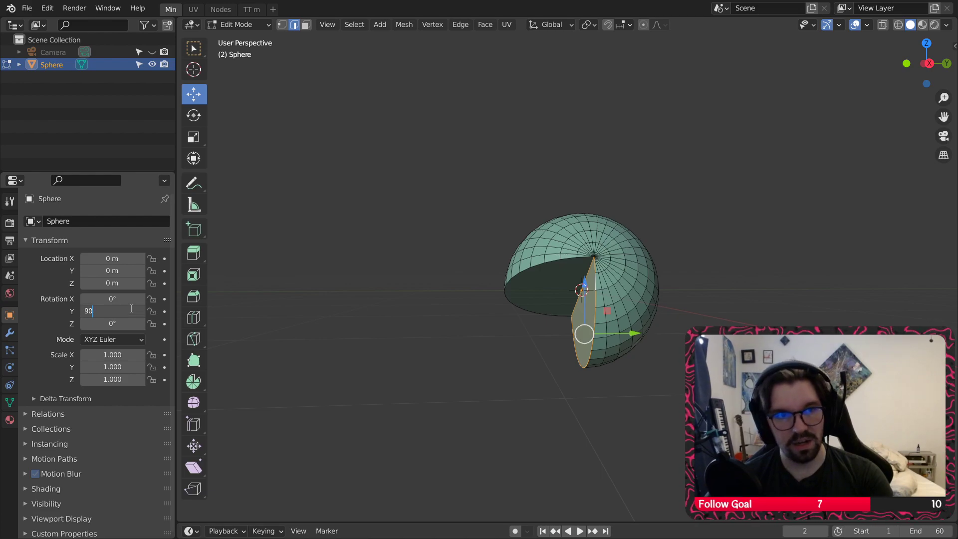
key("Return")
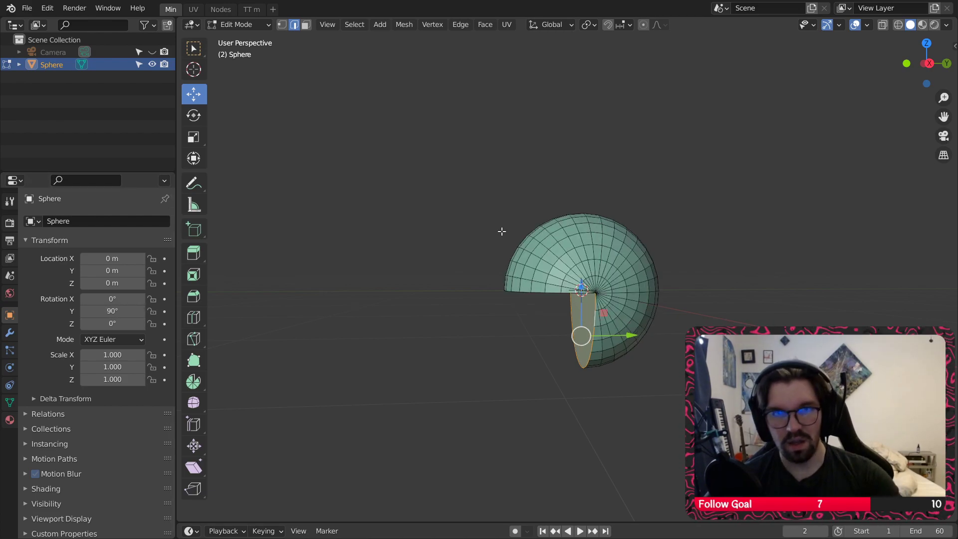
Step: Switch from Edit Mode to Object Mode and apply the sphere's rotation
left_click(239, 24)
left_click(231, 37)
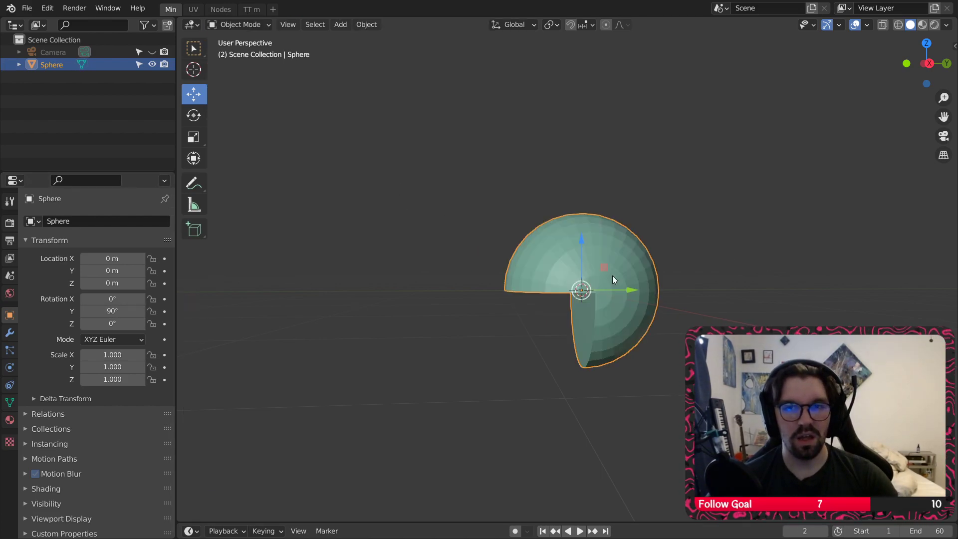
right_click(589, 270)
key("ctrl+a")
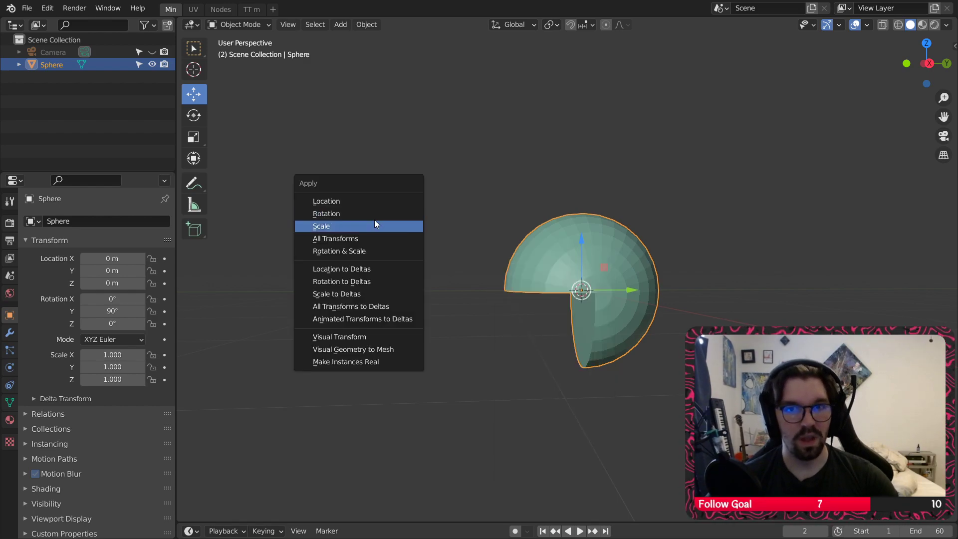
left_click(376, 216)
Step: Set the sphere's X rotation to -45° and apply the rotation
left_click_drag(112, 298, 92, 298)
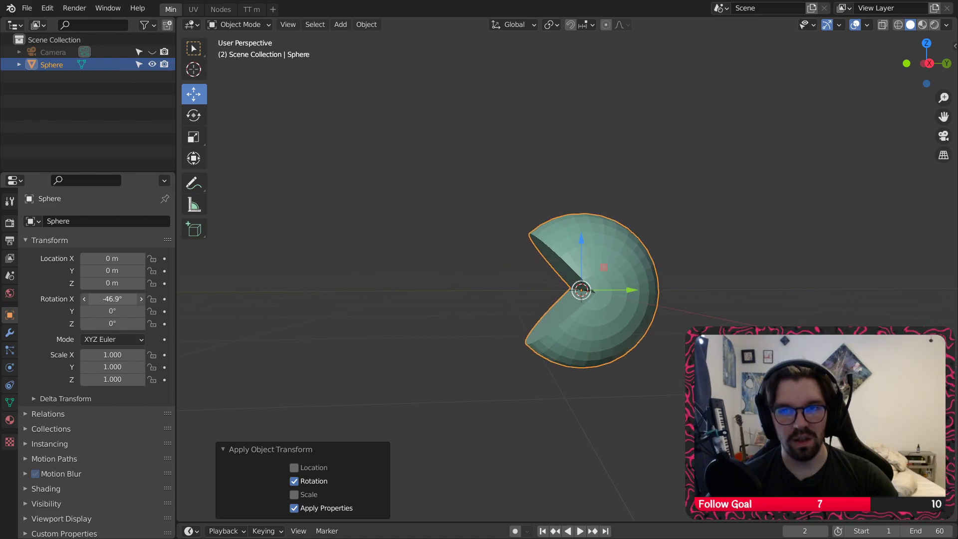
left_click(92, 300)
type("-45")
key("Return")
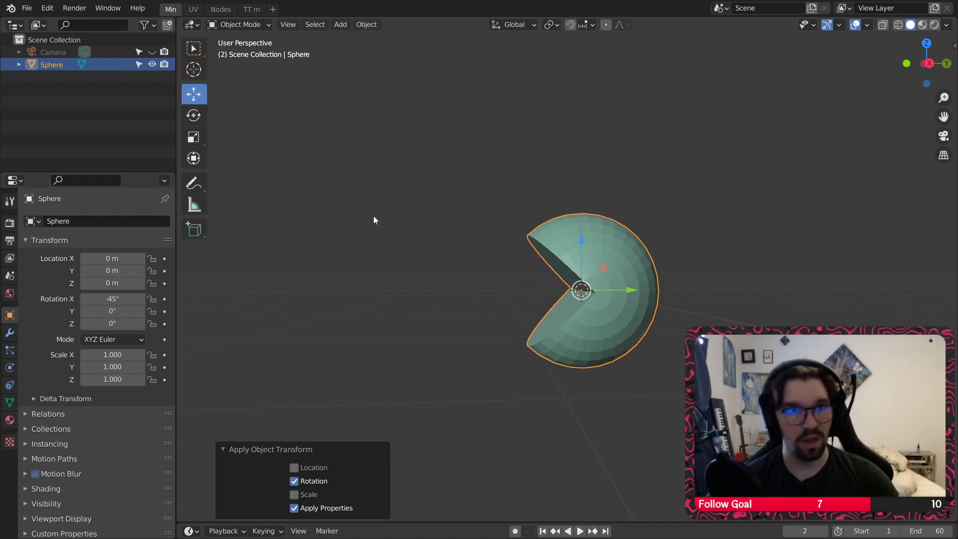
key("ctrl+a")
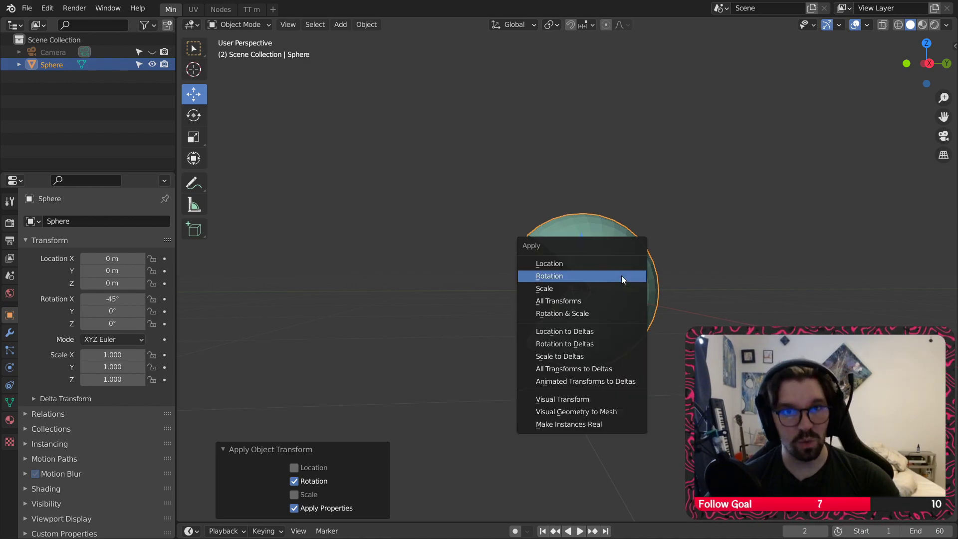
left_click(576, 277)
Step: Shade the sphere smooth and deselect it
right_click(592, 250)
left_click(592, 250)
left_click(722, 197)
mouse_move(669, 251)
middle_mouse_down("shift")
mouse_move(548, 252)
mouse_move(479, 260)
mouse_move(460, 274)
mouse_move(522, 220)
mouse_move(560, 219)
mouse_move(525, 234)
mouse_move(453, 225)
mouse_move(487, 235)
mouse_move(527, 223)
middle_mouse_up("shift")
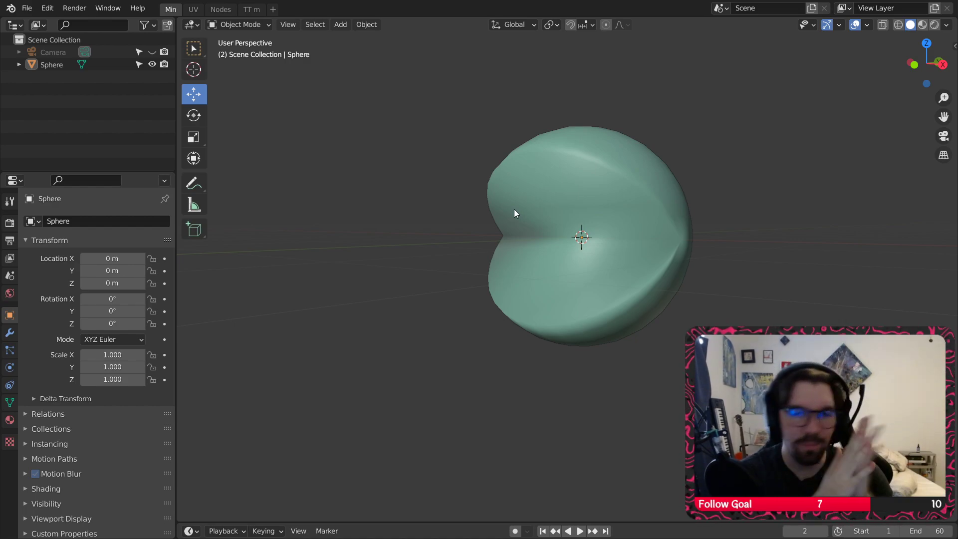
middle_click_drag(496, 207, 541, 191)
Step: Select the smooth-shaded sphere in Object Mode and paste a copy of it in place
left_click(242, 25)
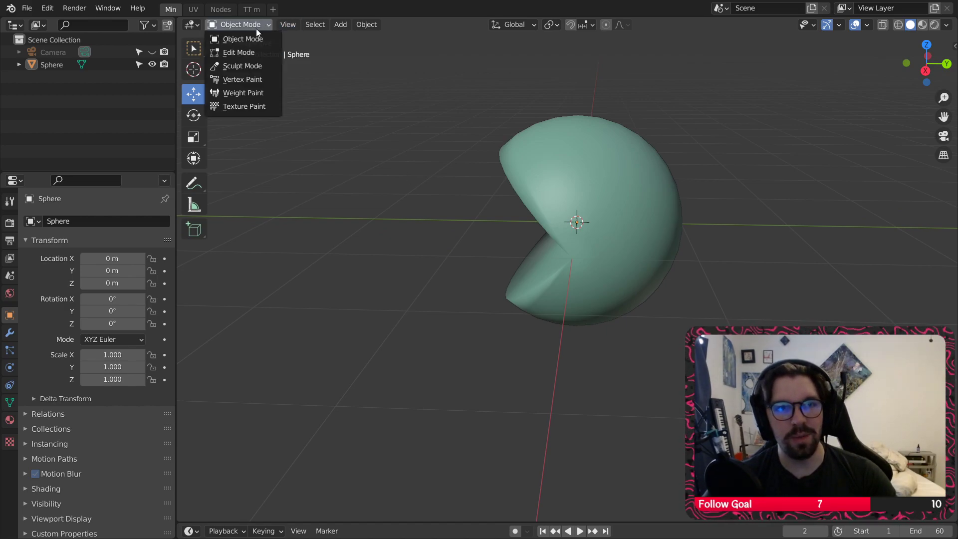
left_click(630, 199)
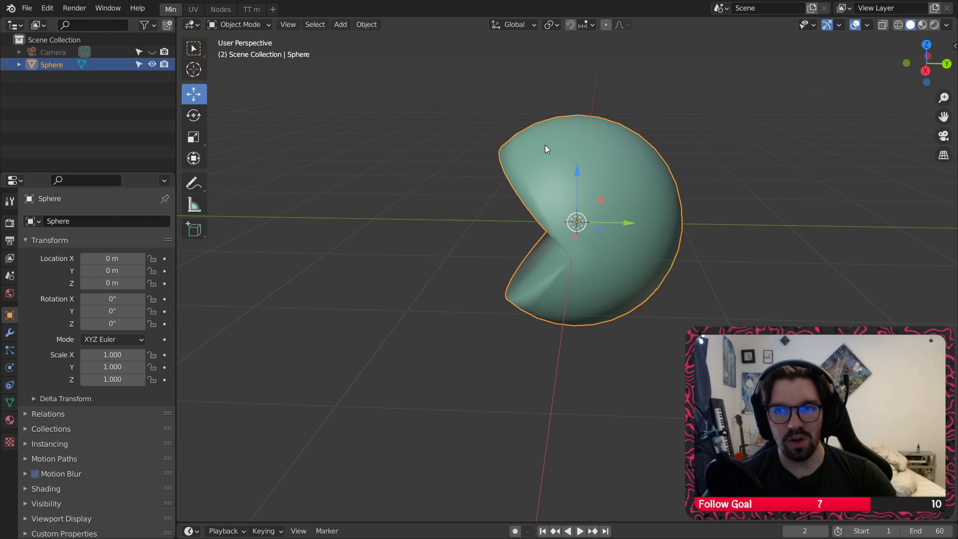
middle_click_drag(545, 145, 635, 175)
key("ctrl+c")
key("ctrl+v")
Step: Rename the original sphere as Pacman
double_click(54, 53)
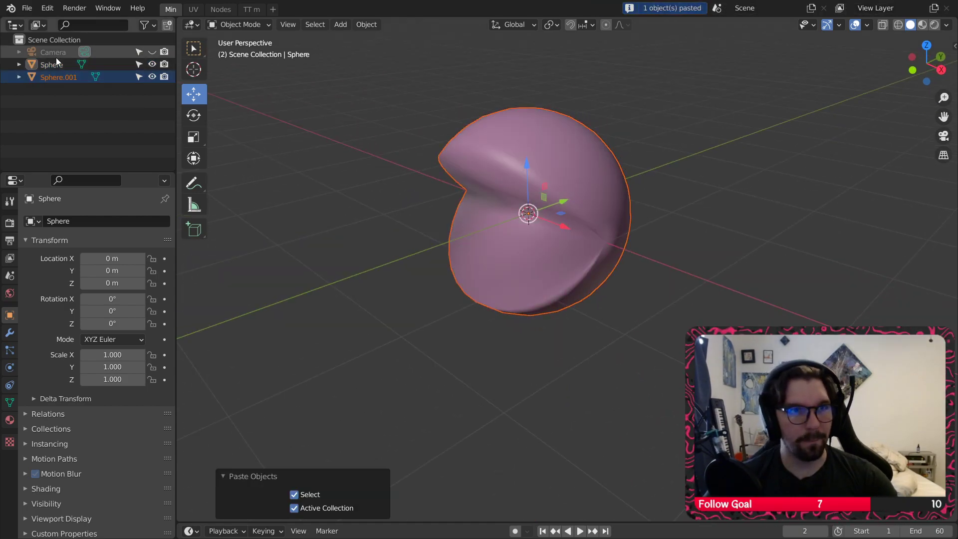
key("Escape")
double_click(52, 65)
type("Pacman")
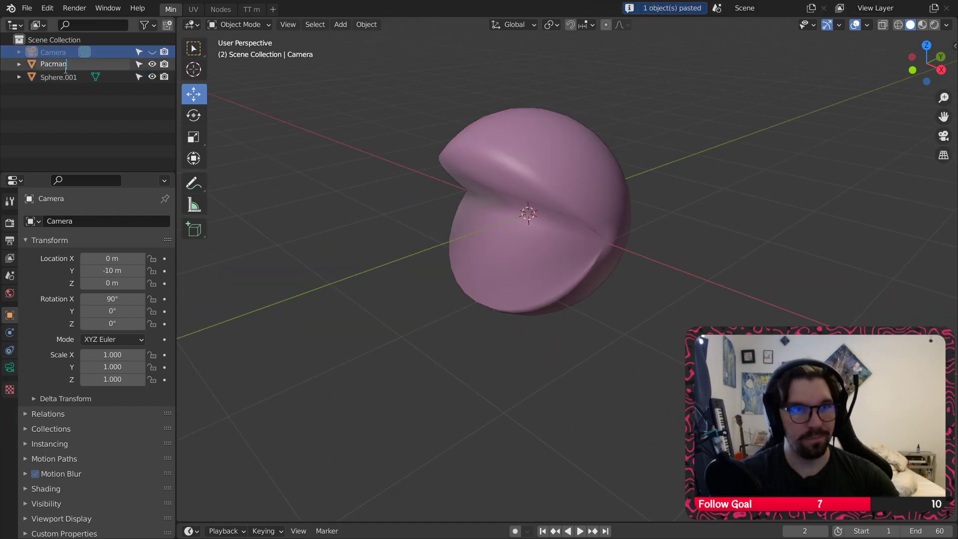
key("Return")
Step: Rename the pasted sphere copy as Pacman Eyes
left_click(59, 76)
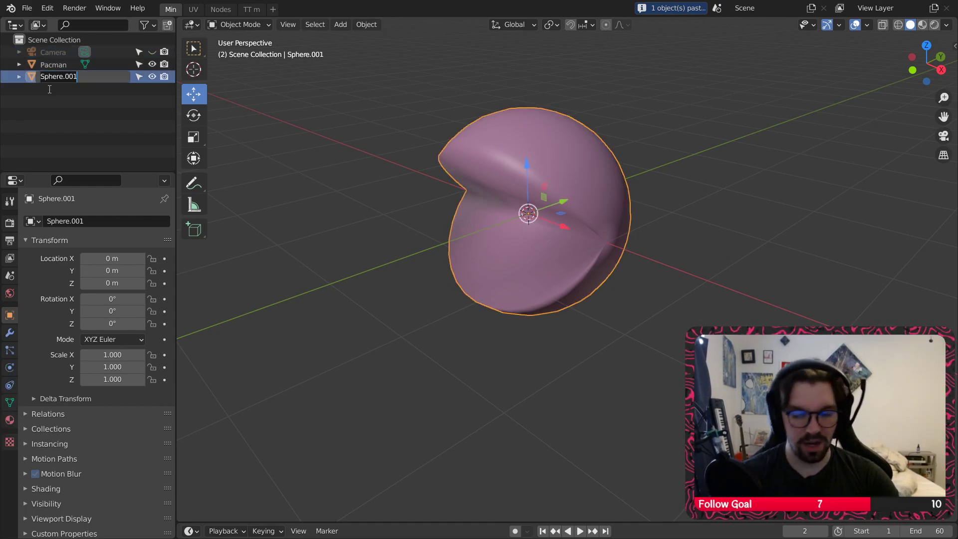
double_click(55, 77)
type("Pacman Eyes")
key("Return")
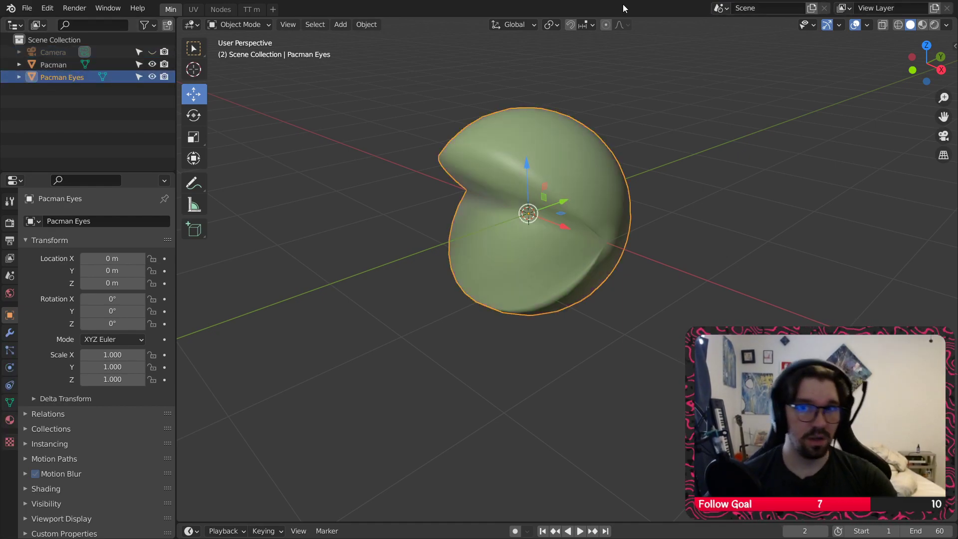
Step: Shrink and flatten the Pacman Eyes object to a scale of about 0.058 in X and 0.198 in Y and Z
left_click(194, 138)
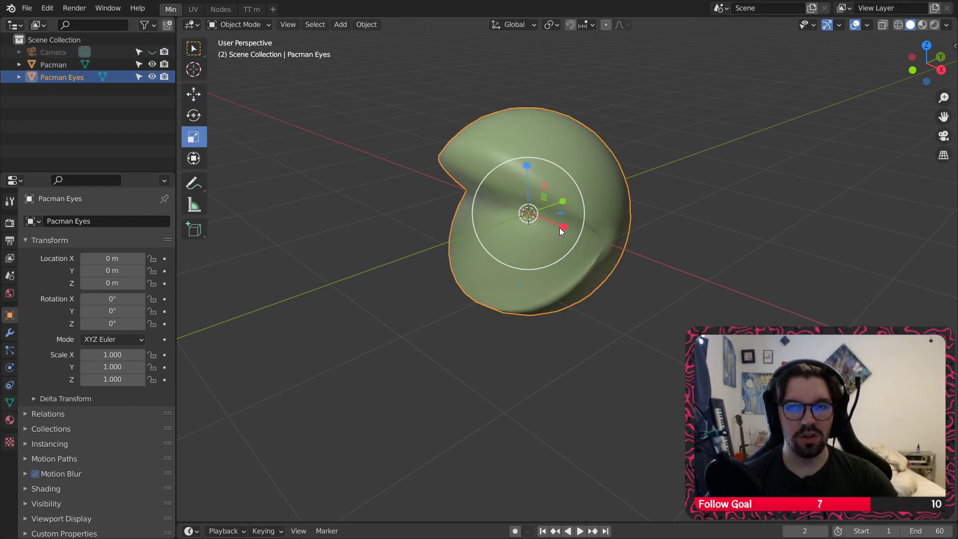
left_click_drag(561, 228, 539, 214)
middle_click_drag(539, 213, 680, 250, "shift")
Step: Move the eye to the upper side of the Pacman body, at about X -0.886 m and Z 0.537 m
left_click(194, 95)
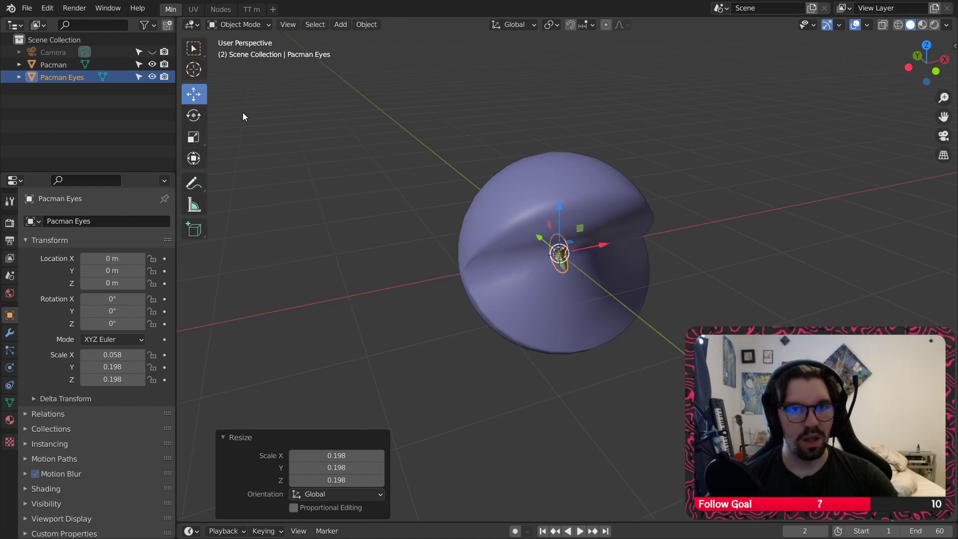
key("g")
key("x")
scroll(497, 230, "up", 4)
left_click_drag(539, 255, 495, 158)
scroll(498, 233, "down", 1)
left_click_drag(543, 203, 518, 207)
scroll(466, 218, "up", 3)
middle_click_drag(464, 218, 535, 224)
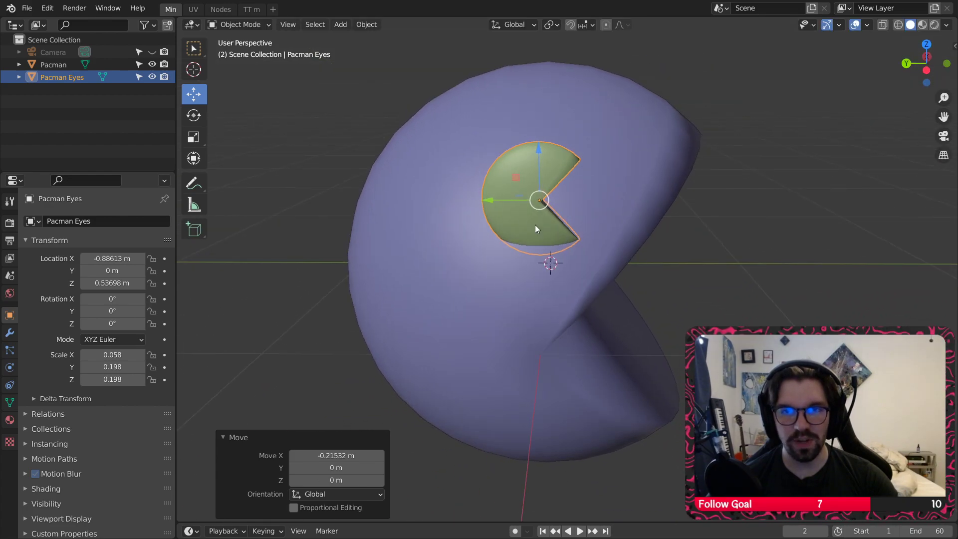
Step: Try rotating the eye 180° about the Z axis, and undo it
left_click(194, 115)
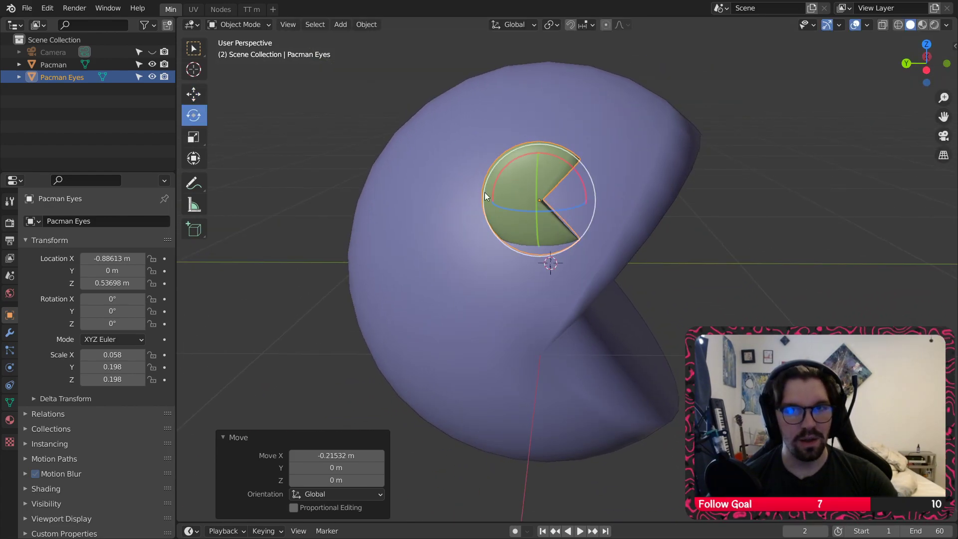
left_click_drag(525, 211, 616, 234)
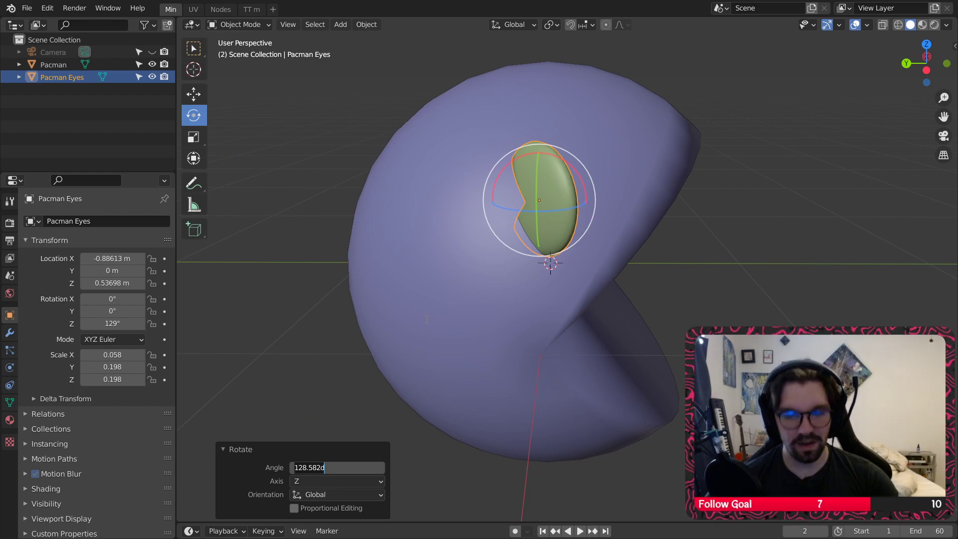
type("180")
key("Return")
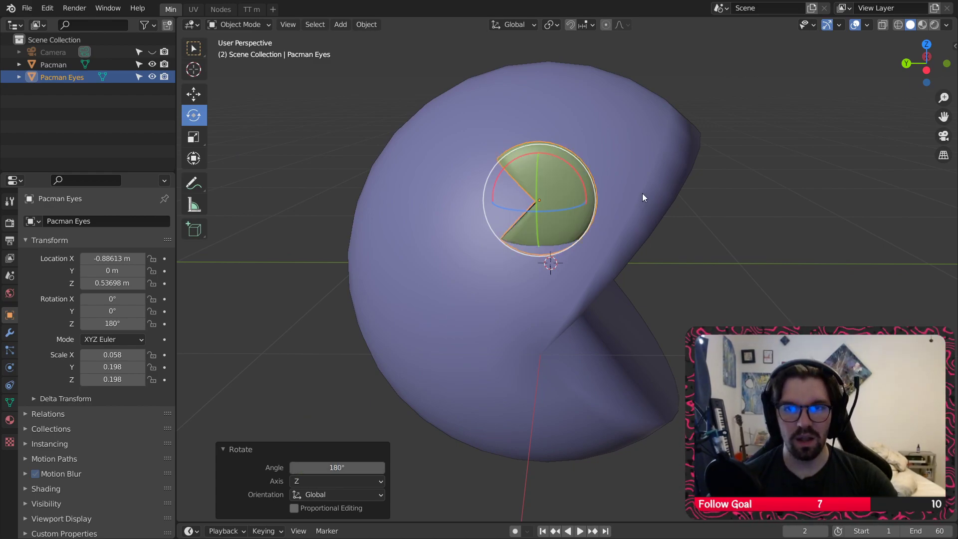
mouse_move(558, 232)
middle_mouse_down()
mouse_move(560, 172)
mouse_move(579, 217)
mouse_move(569, 240)
middle_mouse_up()
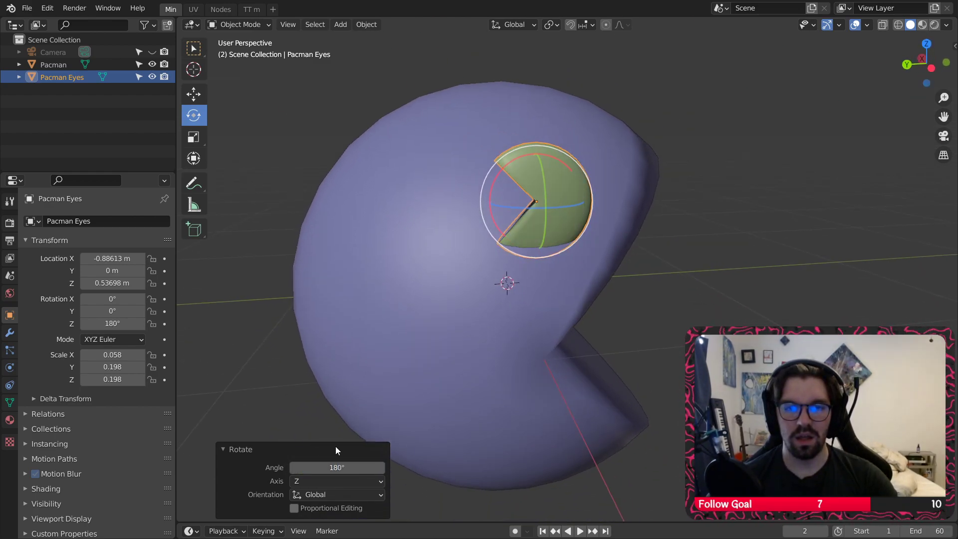
key("ctrl+z")
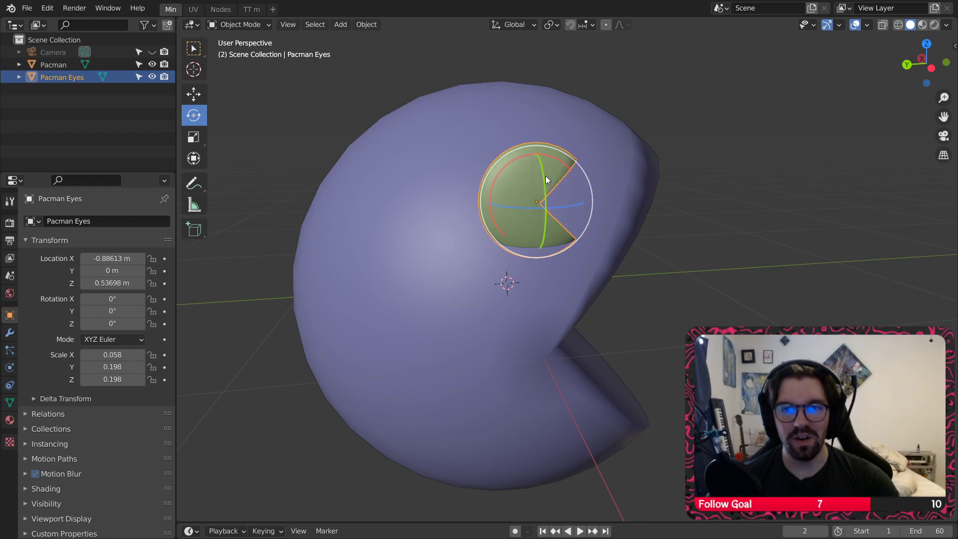
Step: Rotate the eye 35° about the X axis
left_click_drag(555, 158, 580, 263)
scroll(580, 263, "up", 1)
middle_click_drag(580, 263, 536, 232)
middle_click_drag(427, 149, 502, 142)
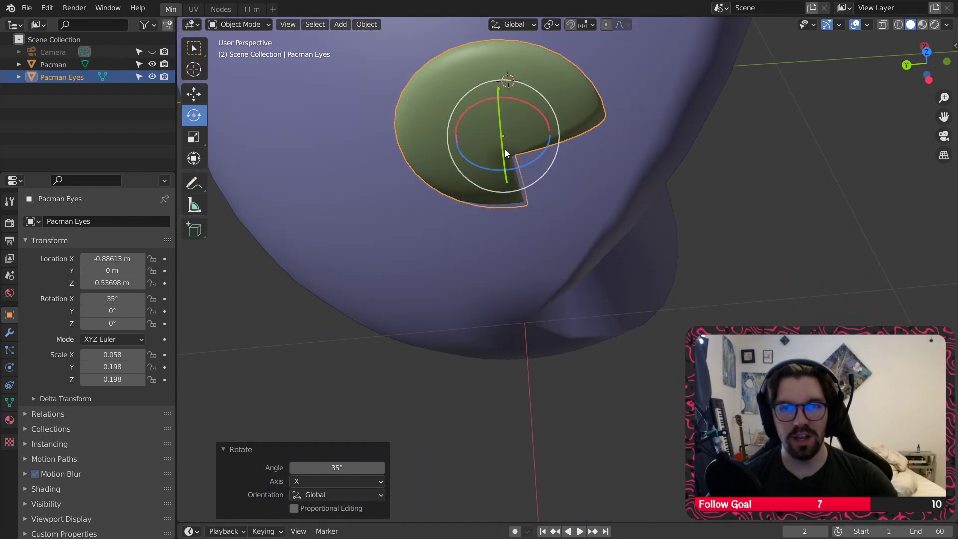
Step: Tilt the eye to follow the body's surface, with about 31° of Y rotation and -5.47° of Z rotation
left_click_drag(505, 149, 494, 139)
middle_click_drag(494, 139, 441, 80)
left_click_drag(465, 86, 465, 92)
middle_click_drag(465, 92, 477, 145)
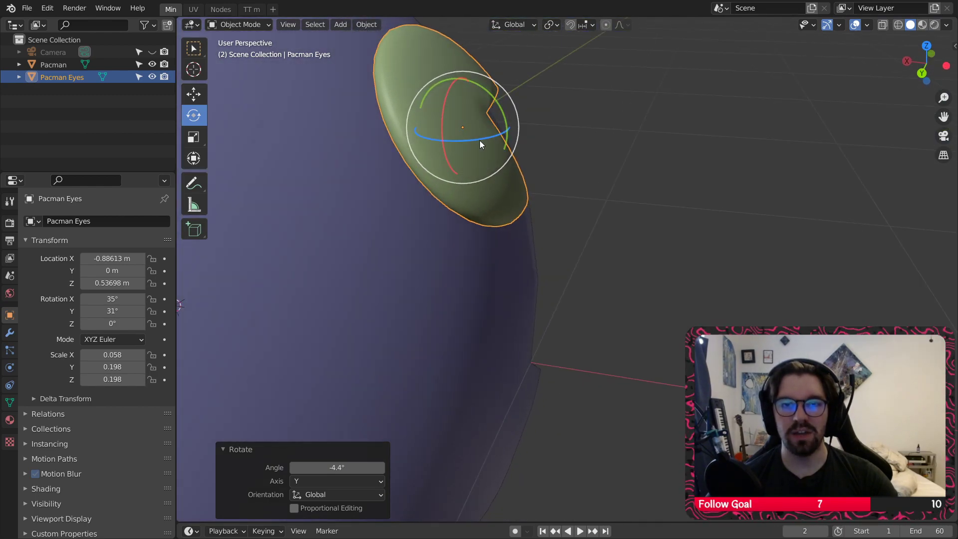
left_click_drag(479, 140, 475, 141)
middle_click_drag(469, 145, 200, 143)
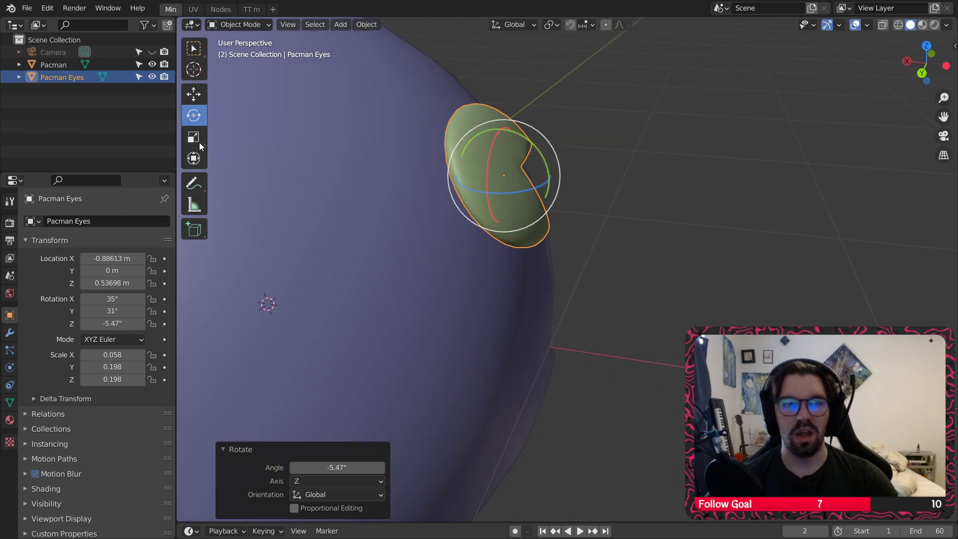
Step: Move the eye along X into the body's surface, to about X -0.829 m, and deselect it
left_click(194, 94)
left_click_drag(460, 177, 437, 178)
middle_click_drag(437, 178, 357, 222)
scroll(355, 220, "down", 2)
left_click(541, 244)
middle_click_drag(541, 244, 574, 227)
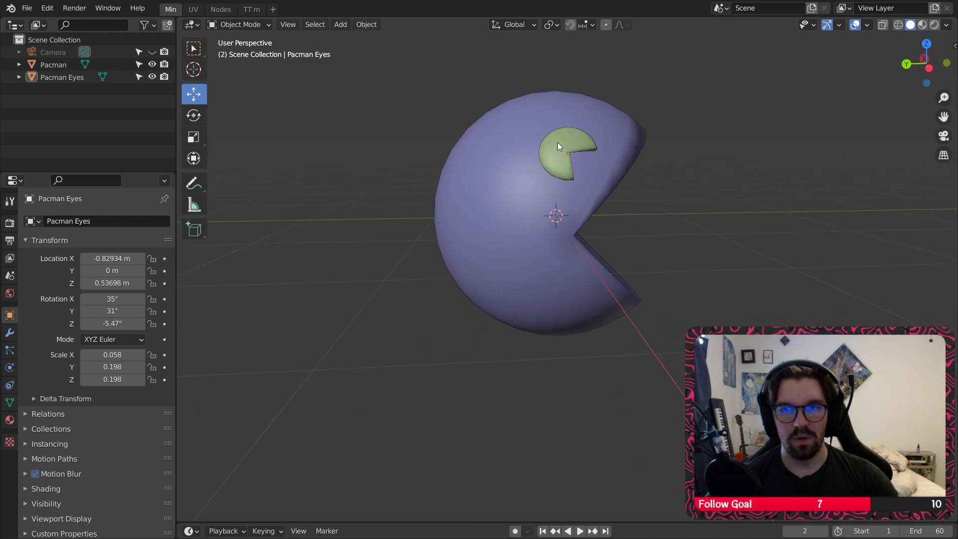
Step: Rotate the eye about the Z axis to 1.35° so it sits flatter against the body, and deselect it
middle_click_drag(558, 142, 592, 128)
scroll(586, 158, "up", 2)
left_click(592, 127)
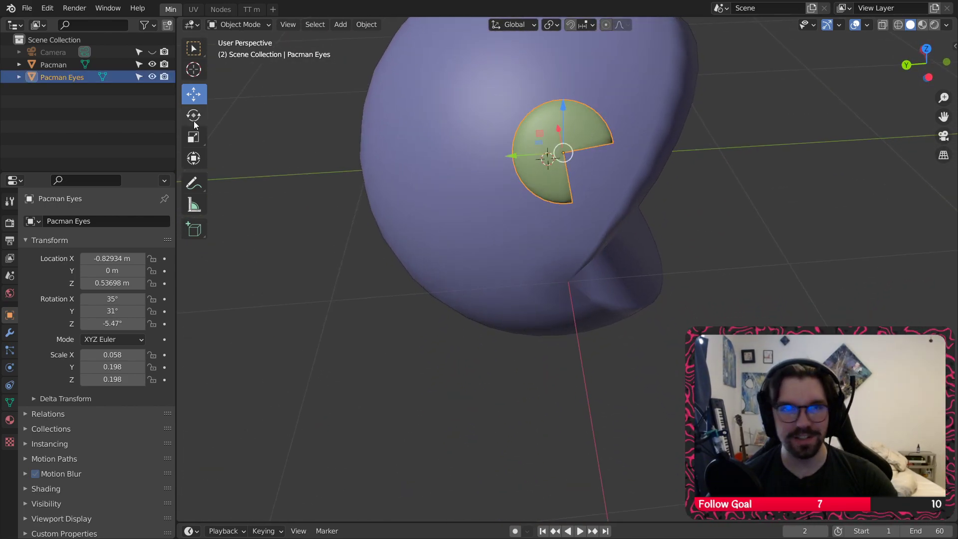
left_click(193, 120)
middle_click_drag(552, 170, 563, 175)
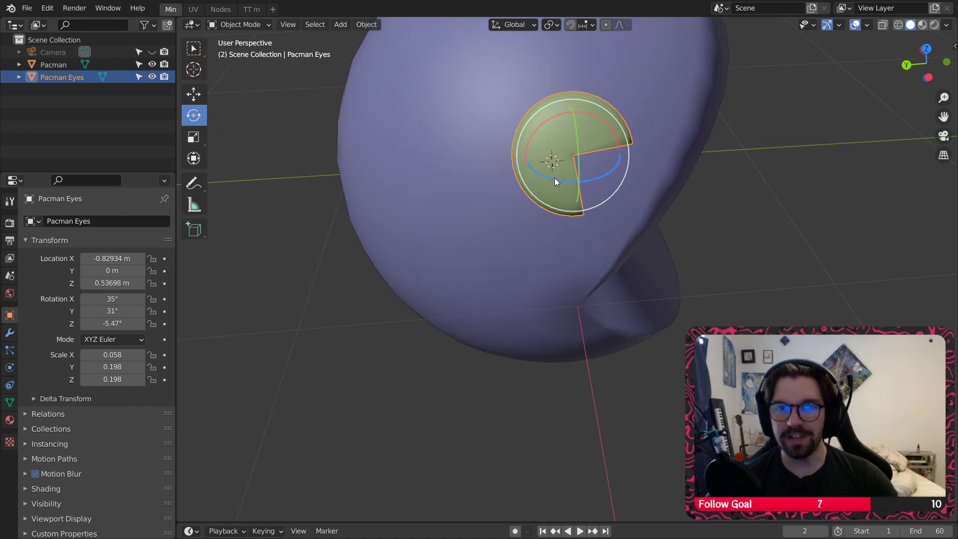
left_click_drag(555, 178, 563, 183)
middle_click_drag(563, 183, 705, 143)
left_click(705, 142)
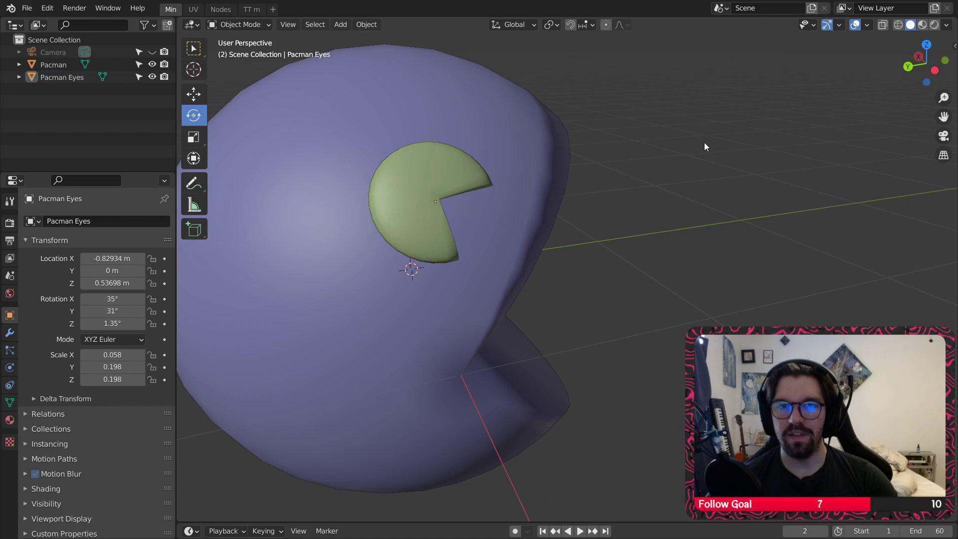
middle_click_drag(659, 211, 627, 209)
Step: Add a Mirror modifier on X to the Pacman Eyes object with Pacman as the mirror object, and deselect it
left_click(449, 212)
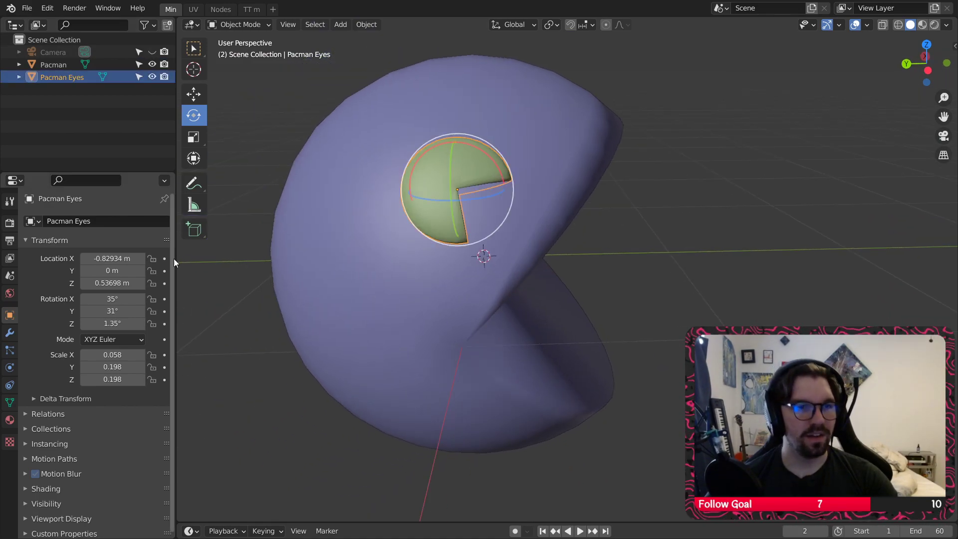
left_click(9, 333)
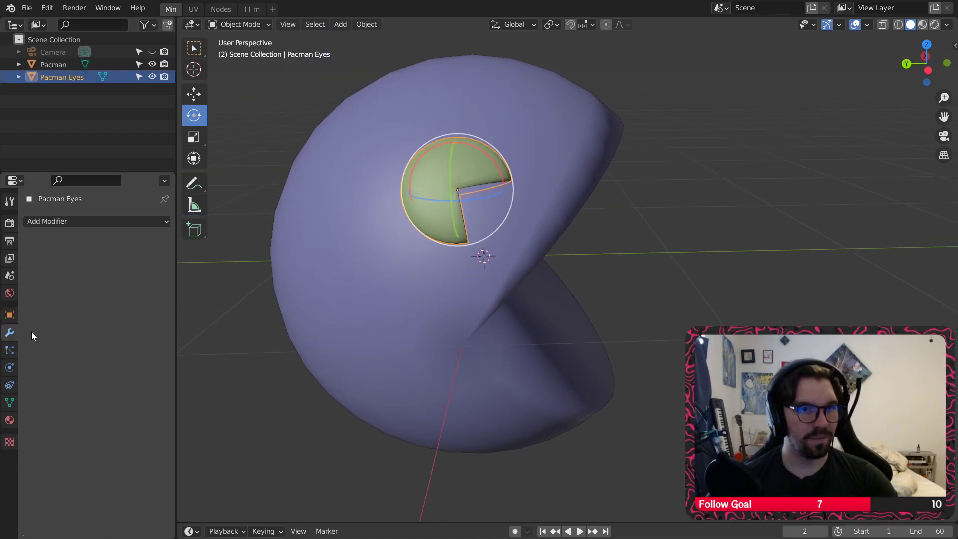
left_click(98, 222)
left_click(174, 363)
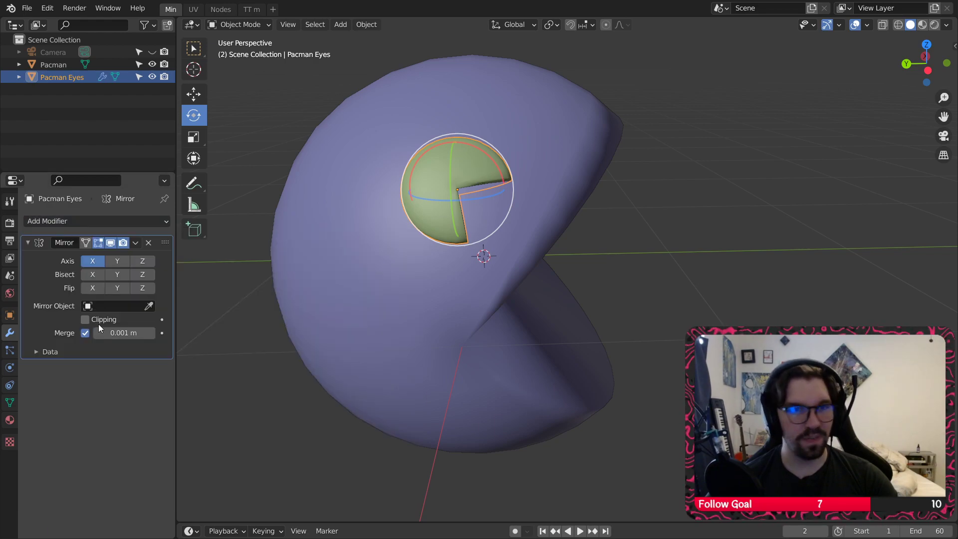
left_click(123, 307)
left_click(125, 337)
scroll(801, 206, "down", 5)
middle_click_drag(823, 195, 405, 272)
left_click(405, 272)
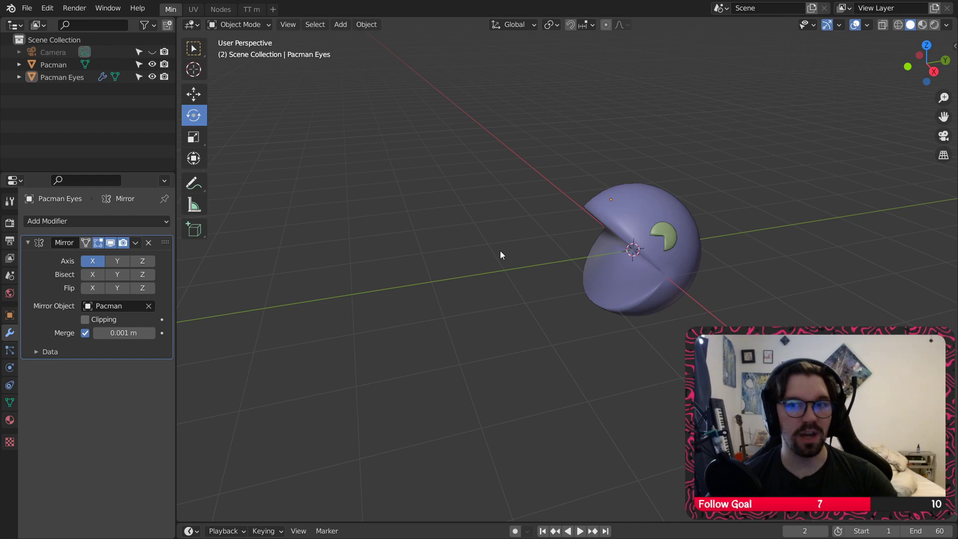
Step: Inspect the mirrored eye on the other side of the body
middle_click_drag(633, 267, 501, 177)
scroll(667, 235, "up", 3)
scroll(530, 208, "up", 2)
scroll(530, 209, "up", 4)
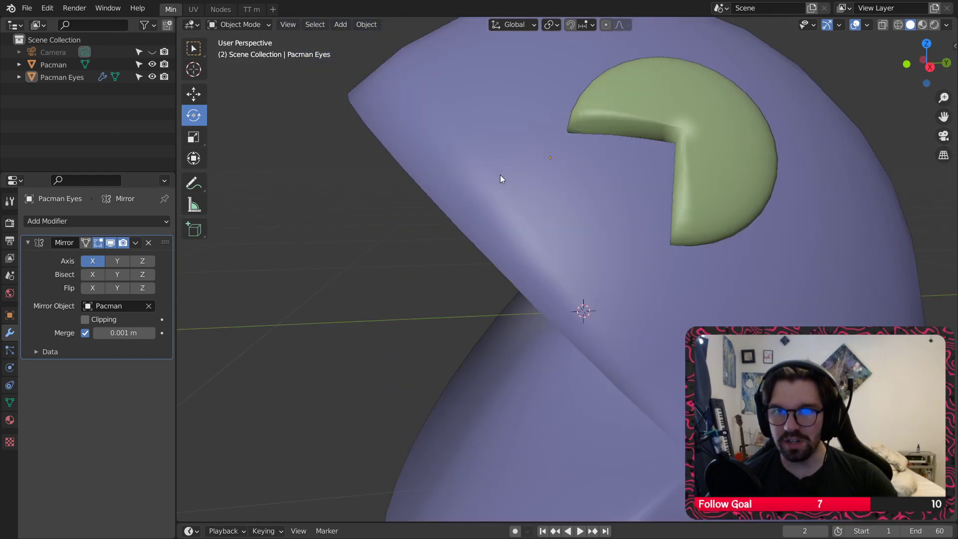
scroll(500, 177, "down", 6)
mouse_move(543, 248)
middle_mouse_down()
mouse_move(521, 254)
mouse_move(571, 232)
mouse_move(489, 296)
mouse_move(573, 241)
mouse_move(582, 316)
mouse_move(542, 259)
mouse_move(547, 251)
middle_mouse_up()
scroll(544, 260, "down", 3)
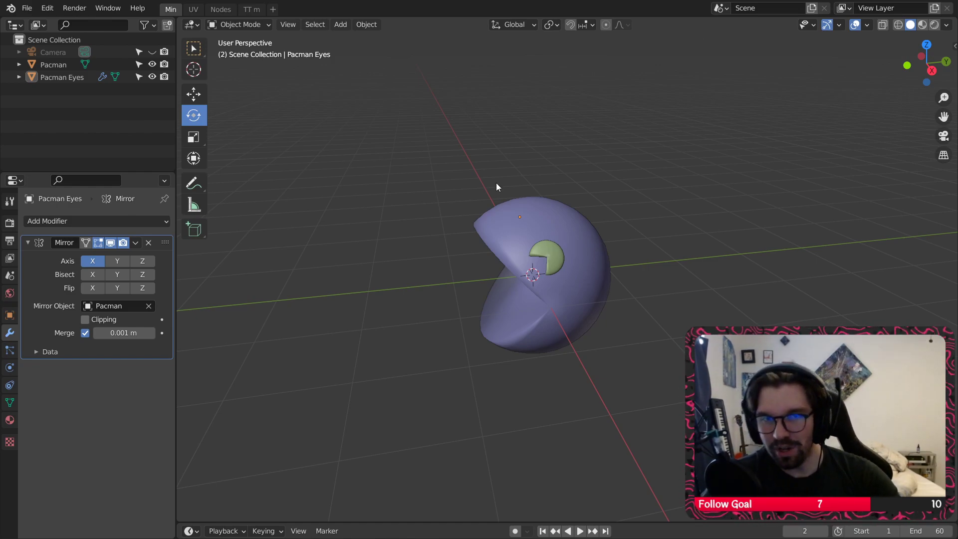
middle_click_drag(498, 186, 471, 257)
Step: Select the Pacman body and switch it to Weight Paint mode
left_click(557, 223)
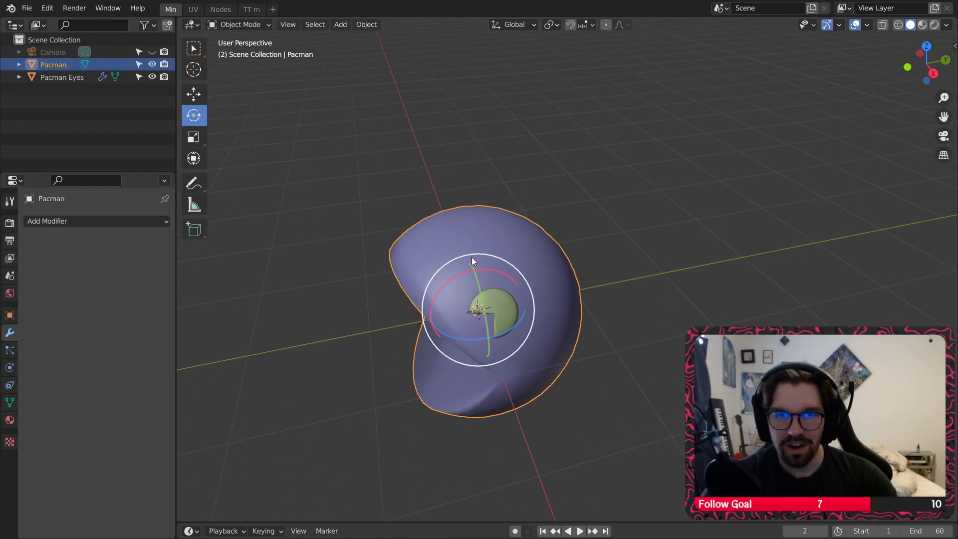
left_click(252, 26)
left_click(250, 93)
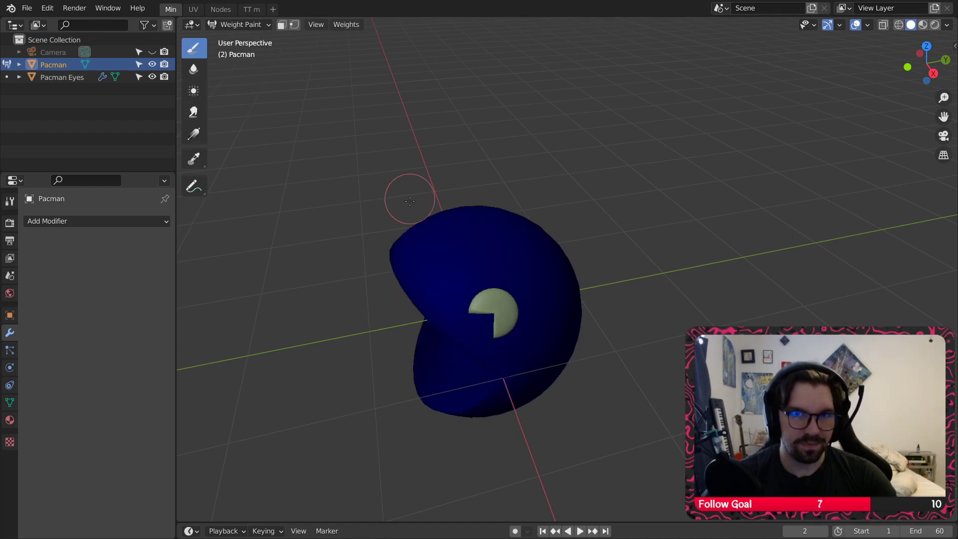
middle_click_drag(407, 197, 427, 206)
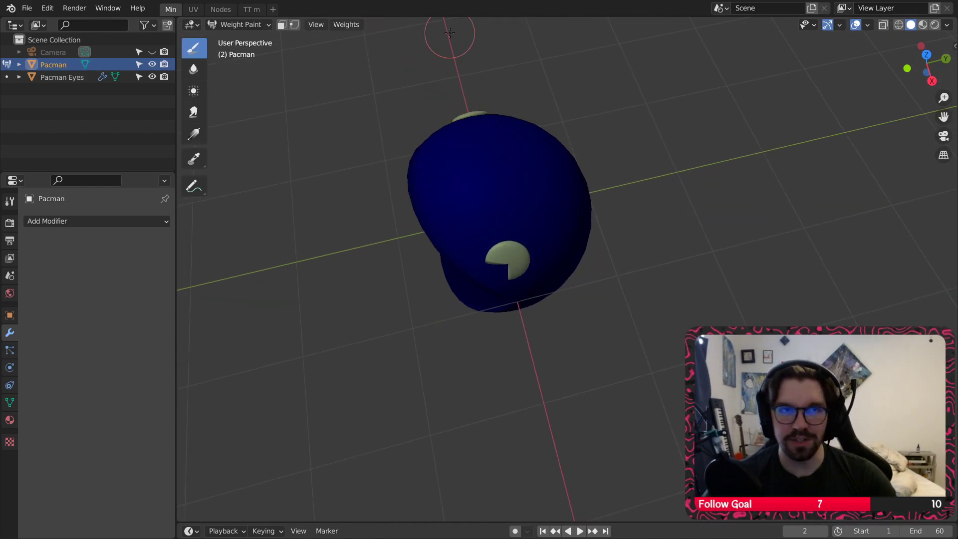
Step: Show the tool settings in the viewport header
right_click(295, 24)
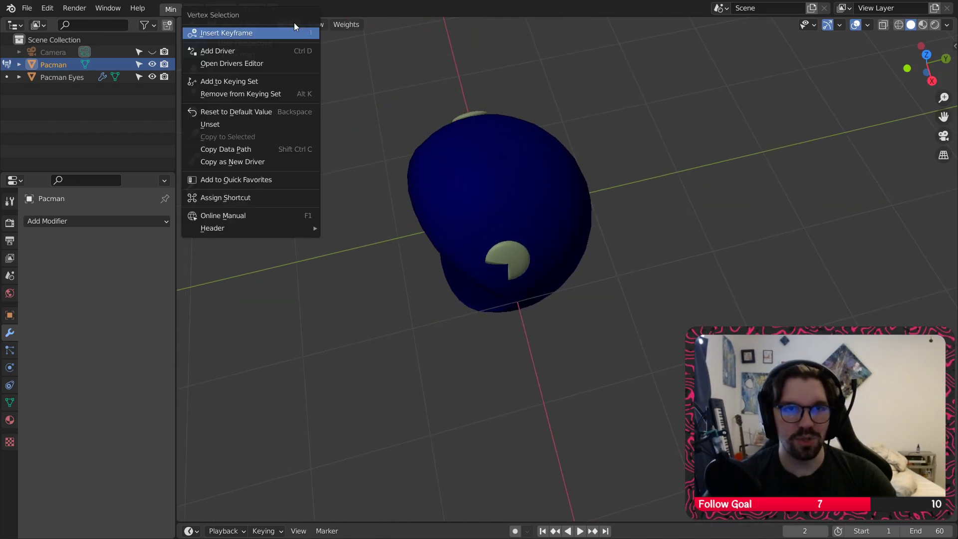
right_click(355, 26)
mouse_move(348, 51)
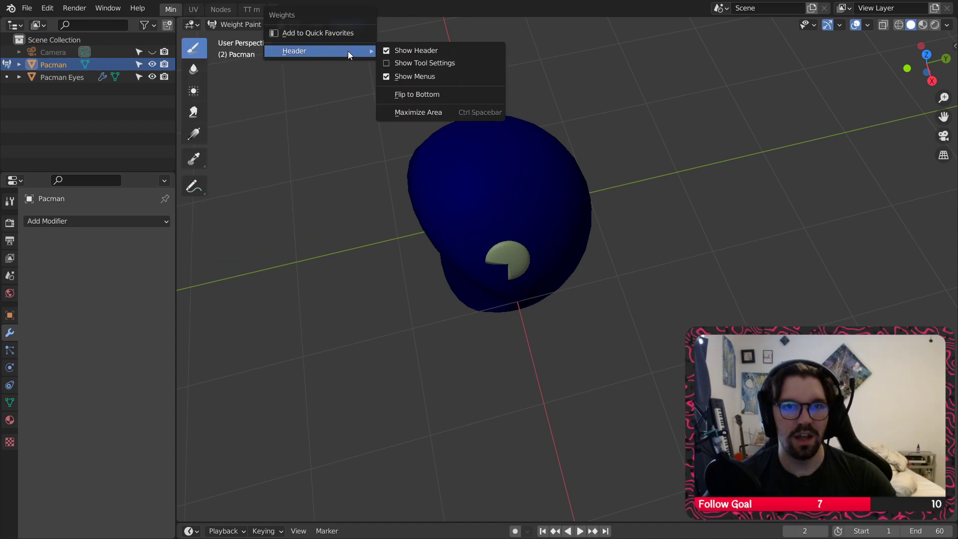
left_click(417, 63)
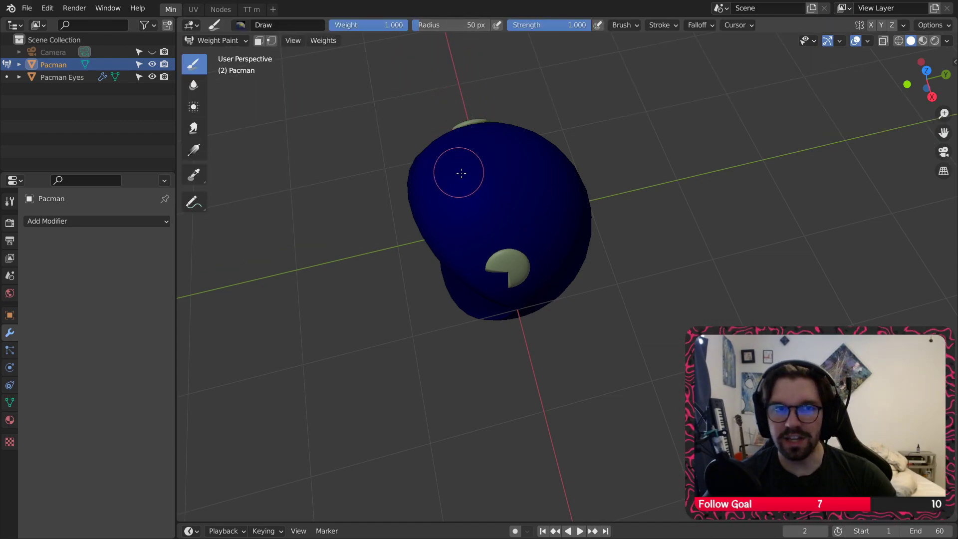
middle_click_drag(460, 174, 460, 181)
left_click_drag(443, 172, 464, 173)
key("ctrl+z")
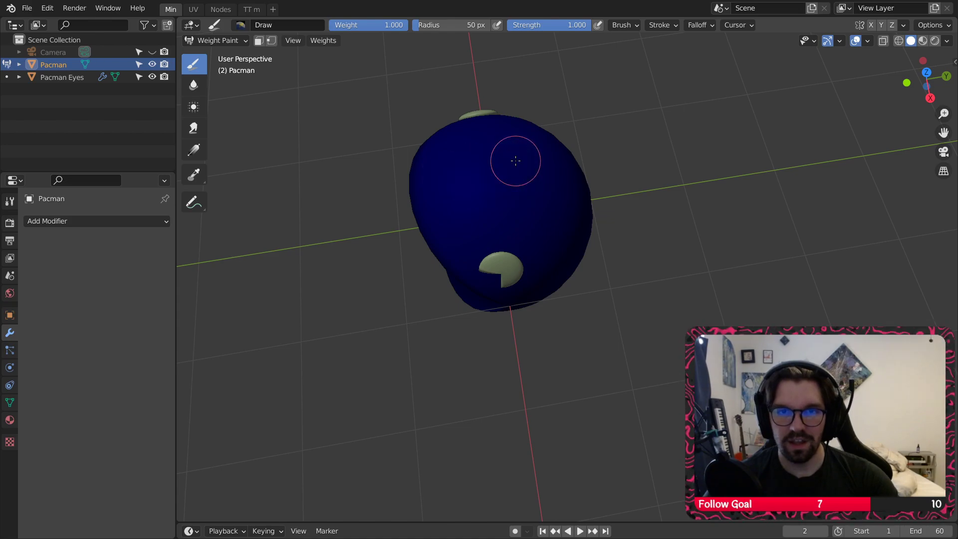
Step: From the top view, paint a stripe of weight 1.000 along the middle of the body's top, using the 50 px Draw brush
mouse_move(515, 160)
middle_mouse_down()
mouse_move(948, 45)
mouse_move(925, 59)
middle_mouse_up()
left_click(928, 76)
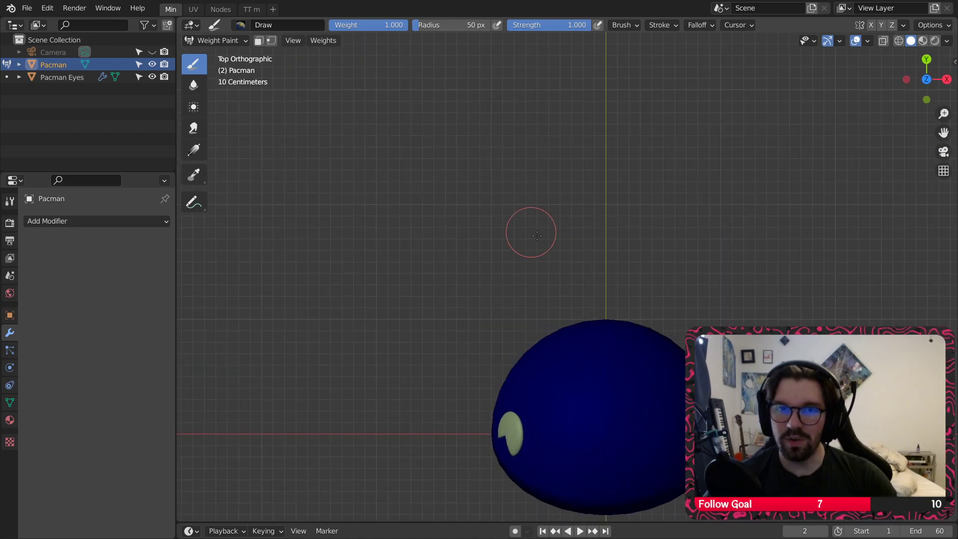
middle_click_drag(635, 359, 570, 244, "shift")
mouse_move(538, 341)
left_mouse_down()
mouse_move(537, 285)
mouse_move(539, 344)
mouse_move(554, 309)
mouse_move(544, 219)
mouse_move(524, 299)
mouse_move(559, 220)
mouse_move(533, 227)
left_mouse_up()
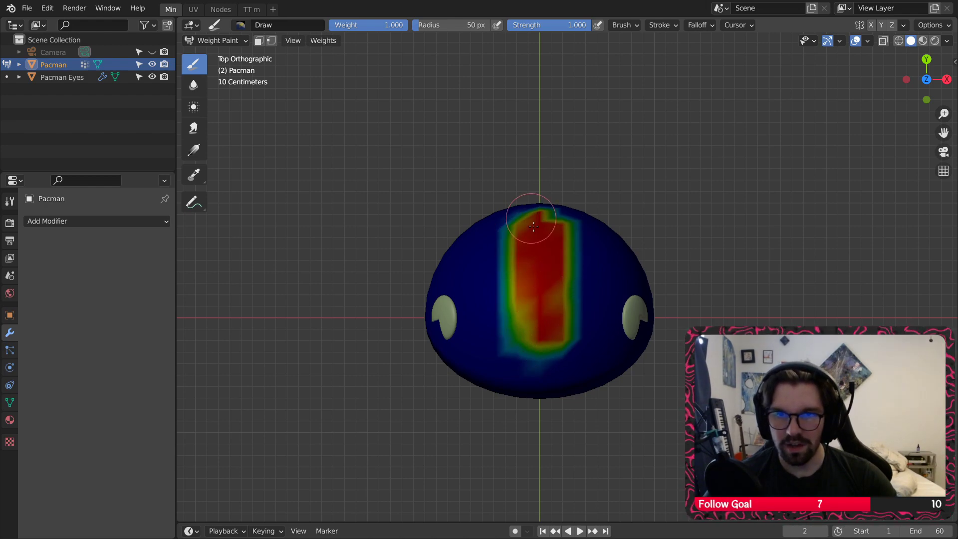
Step: Extend the stripe of weight 1.000 from the top down the back of the body
mouse_move(554, 239)
middle_mouse_down()
mouse_move(574, 246)
mouse_move(482, 279)
mouse_move(518, 226)
middle_mouse_up()
mouse_move(500, 169)
left_mouse_down()
mouse_move(514, 215)
mouse_move(515, 200)
left_mouse_up()
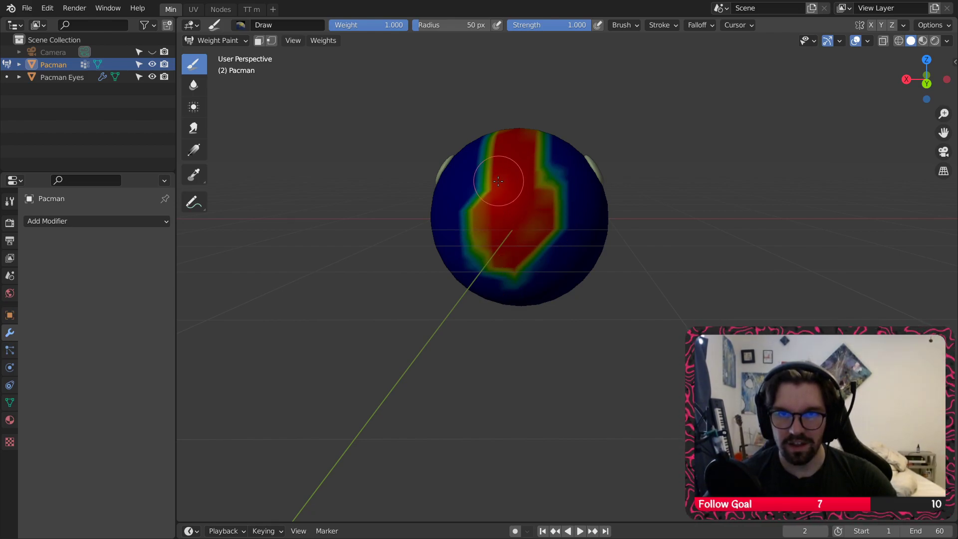
scroll(528, 185, "down", 2)
mouse_move(574, 219)
middle_mouse_down()
mouse_move(562, 240)
mouse_move(502, 264)
mouse_move(553, 274)
middle_mouse_up()
scroll(506, 277, "up", 4)
mouse_move(553, 274)
left_mouse_down()
mouse_move(562, 327)
mouse_move(527, 326)
left_mouse_up()
Step: Paint more weight 1.000 along the front part of the stripe on top of the body, above the mouth
scroll(554, 274, "down", 3)
middle_click_drag(554, 274, 489, 297)
scroll(499, 299, "down", 3)
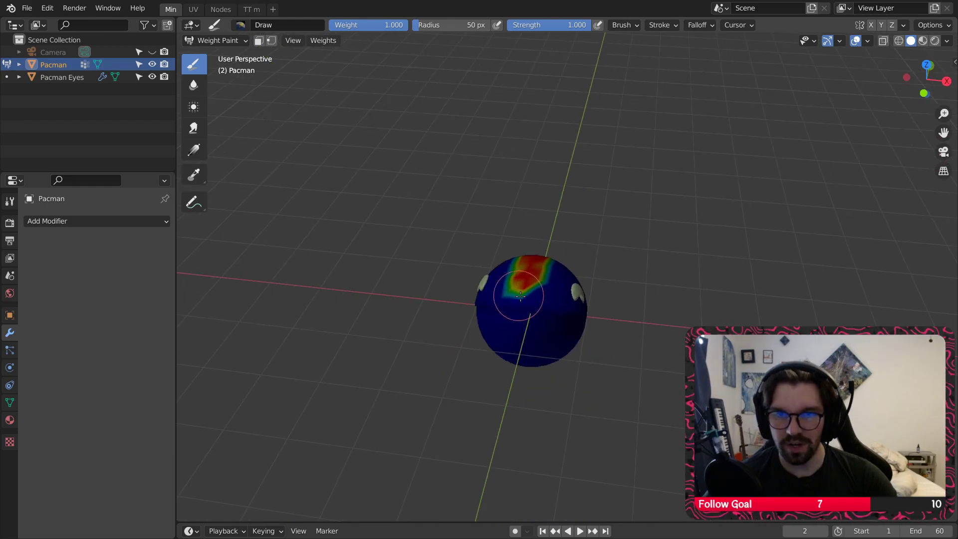
scroll(513, 301, "up", 3)
middle_click_drag(589, 324, 548, 297)
scroll(548, 297, "down", 4)
scroll(504, 265, "up", 4)
middle_click_drag(504, 264, 525, 303)
scroll(512, 243, "up", 2)
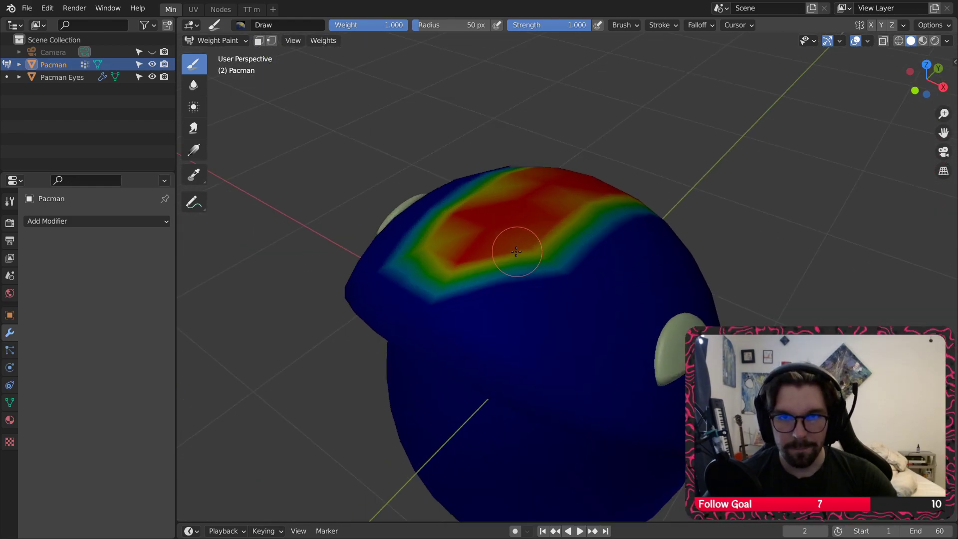
left_click_drag(515, 253, 507, 274)
scroll(511, 239, "down", 2)
mouse_move(511, 239)
middle_mouse_down()
mouse_move(502, 312)
mouse_move(519, 295)
mouse_move(477, 296)
mouse_move(523, 303)
middle_mouse_up()
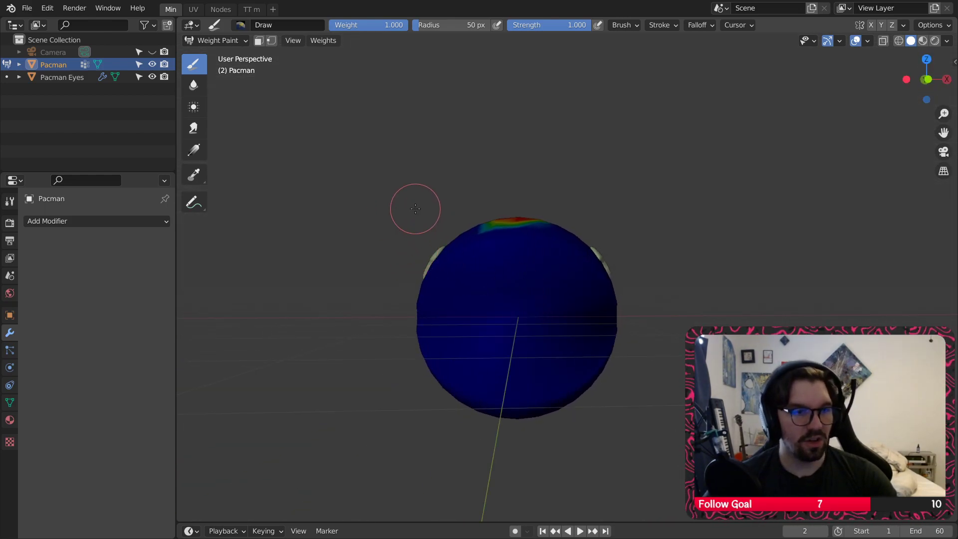
Step: Return to Object Mode and select the Pacman body
left_click(215, 40)
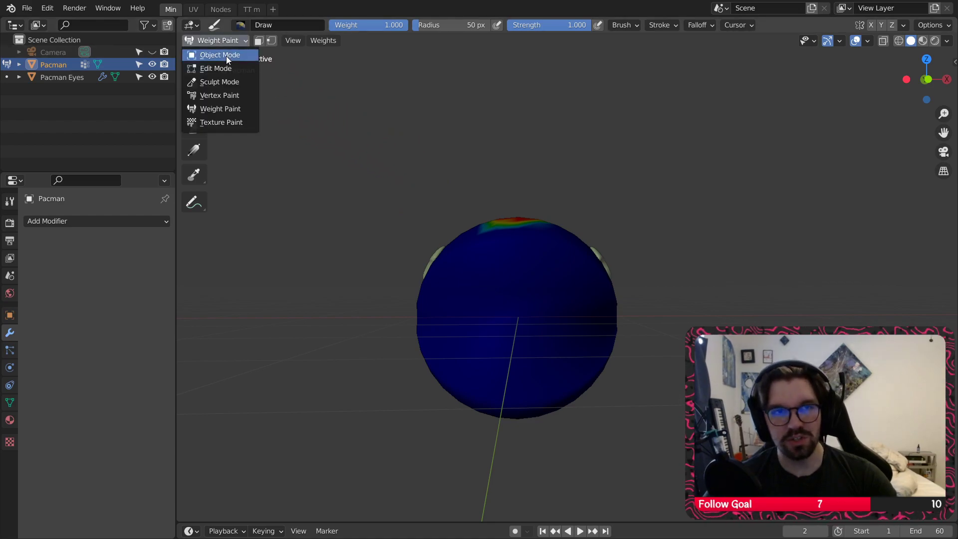
left_click(226, 56)
left_click(340, 181)
middle_click_drag(339, 181, 443, 228)
left_click(384, 264)
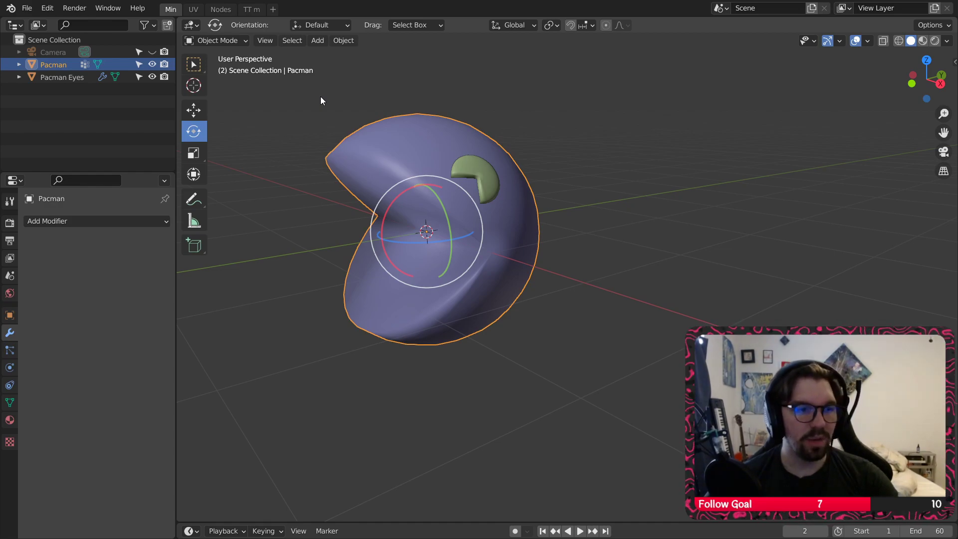
Step: Add a cube mesh to the scene
middle_click_drag(321, 97, 470, 112)
left_click(315, 41)
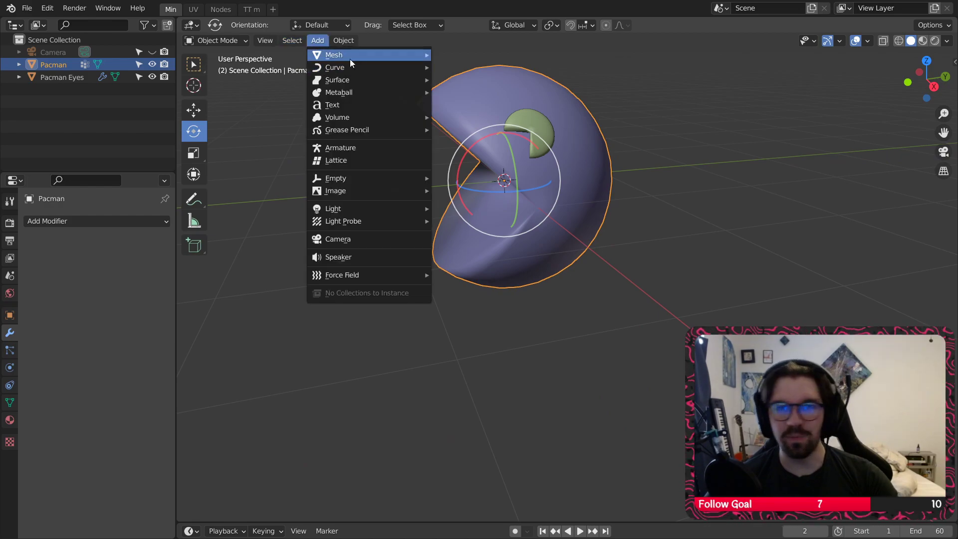
mouse_move(350, 61)
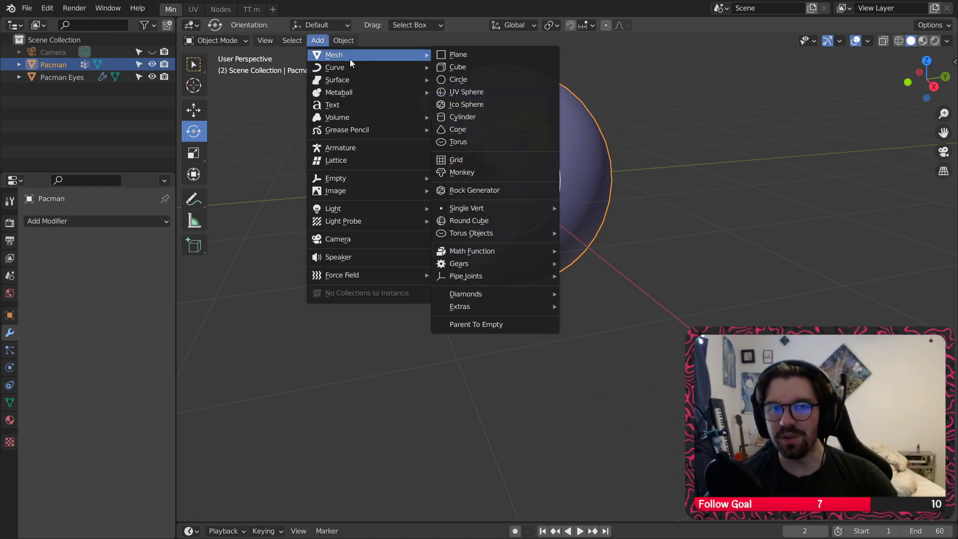
left_click(469, 68)
middle_click_drag(469, 70, 484, 218)
Step: Move the cube about 2.67 m along X, beside the Pacman body
left_click(194, 109)
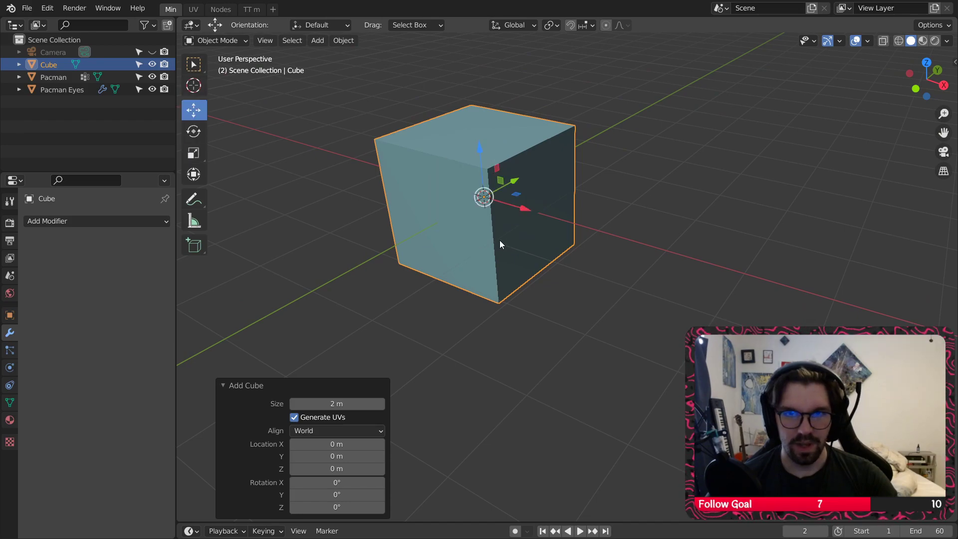
left_click_drag(499, 241, 690, 255)
middle_click_drag(686, 253, 464, 217)
Step: Scale the cube down evenly, and flatten it along Z by a factor of about 0.347
left_click(194, 153)
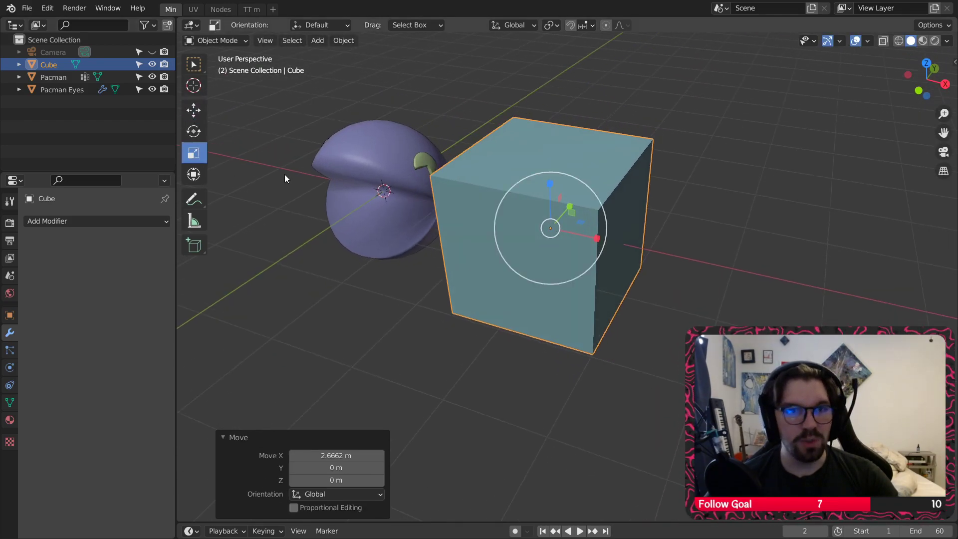
left_click_drag(599, 206, 549, 215)
key("s")
key("z")
scroll(560, 231, "up", 3)
middle_click_drag(559, 230, 513, 232)
Step: In Edit Mode, divide the flattened cube into four strips across its width with three evenly spaced loop cuts
left_click(239, 41)
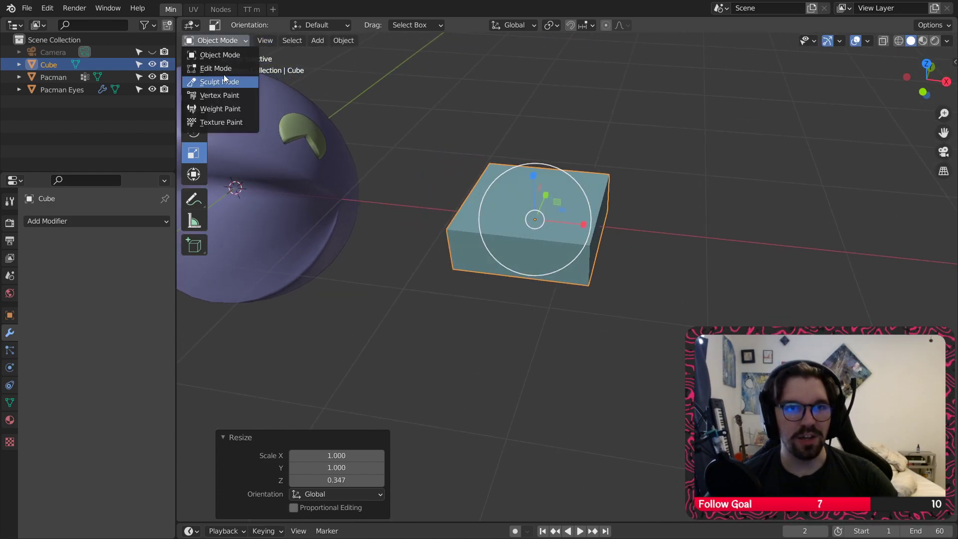
left_click(225, 68)
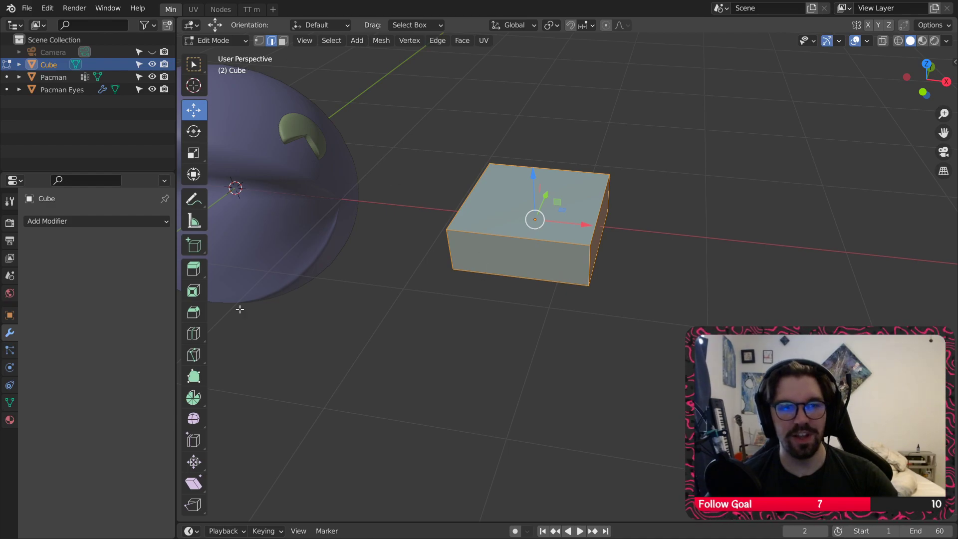
left_click(195, 341)
left_click(529, 237)
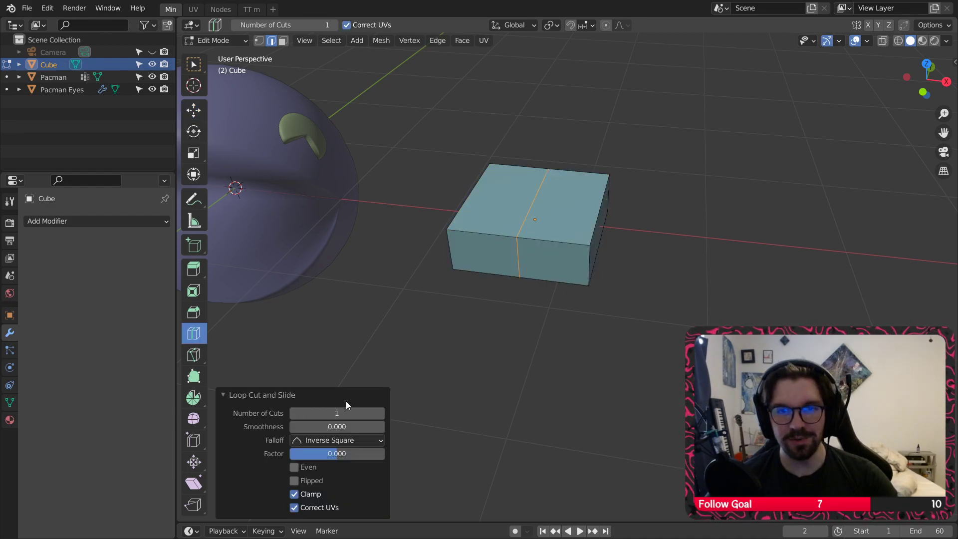
left_click(380, 413)
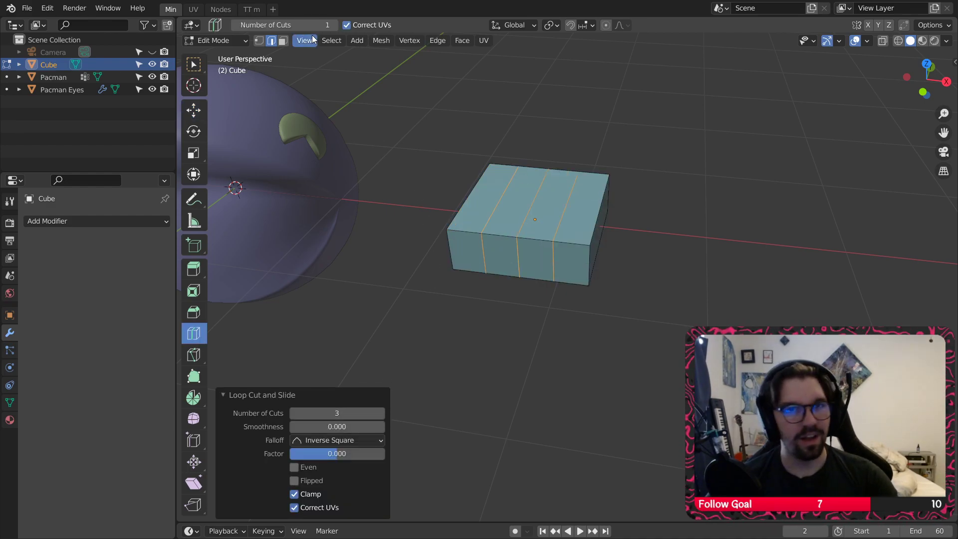
Step: Extrude the front face of the strip nearest the Pacman outward about 0.325 m, and extrude the second strip's front face by a similar length
left_click(193, 65)
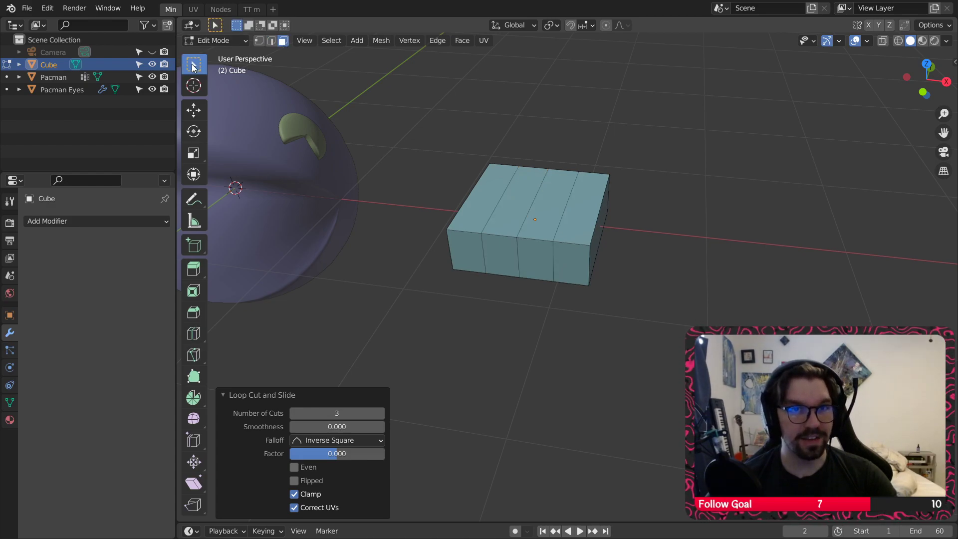
left_click(469, 254)
middle_click_drag(471, 253, 483, 256)
key("e")
left_click(473, 289)
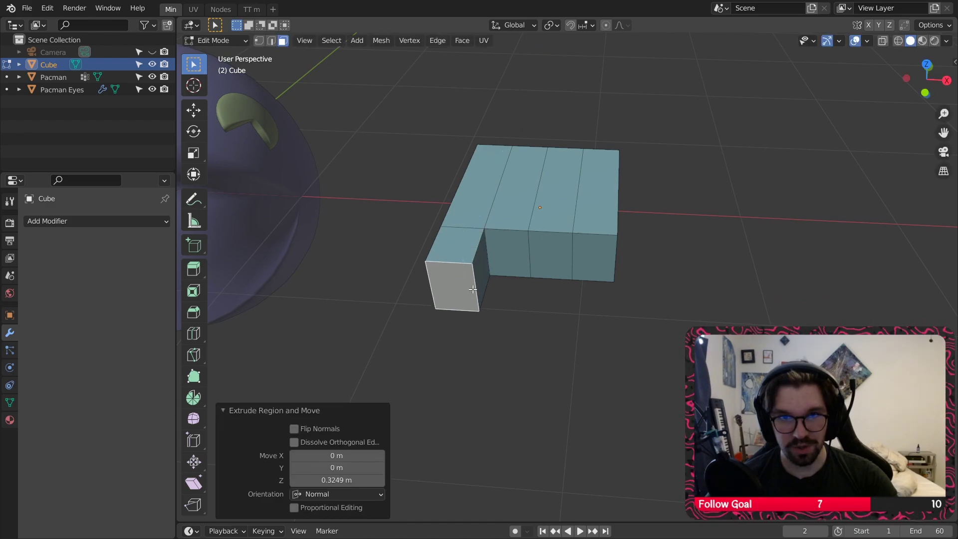
left_click(510, 248)
key("e")
left_click(508, 275)
Step: Extrude the front faces of the third and fourth strips outward as fingers, a little longer than the first two
left_click(549, 255)
key("e")
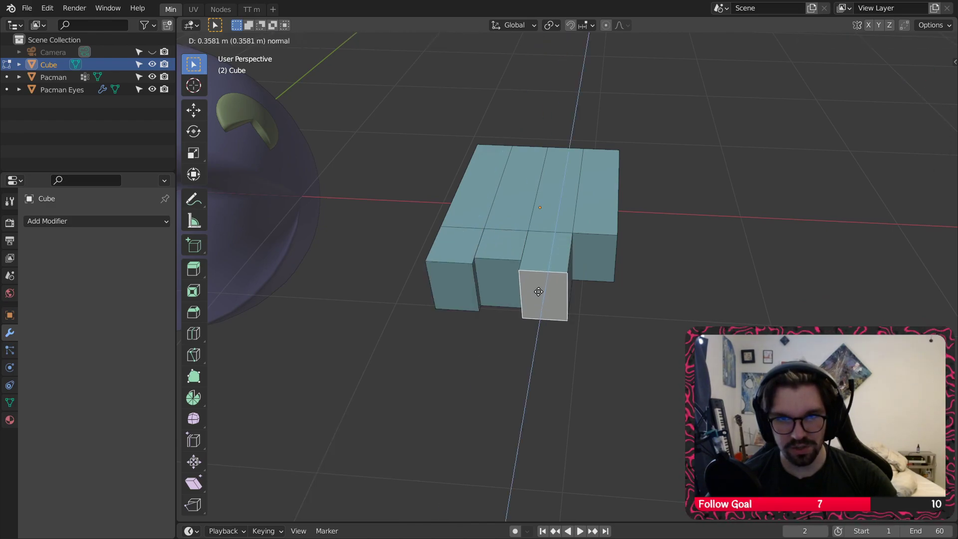
left_click(544, 292)
left_click(604, 257)
key("e")
left_click(592, 296)
Step: Spread the four fingertips apart along X, moving the second by about -0.051 m and the outer ones further outward
left_click(451, 290)
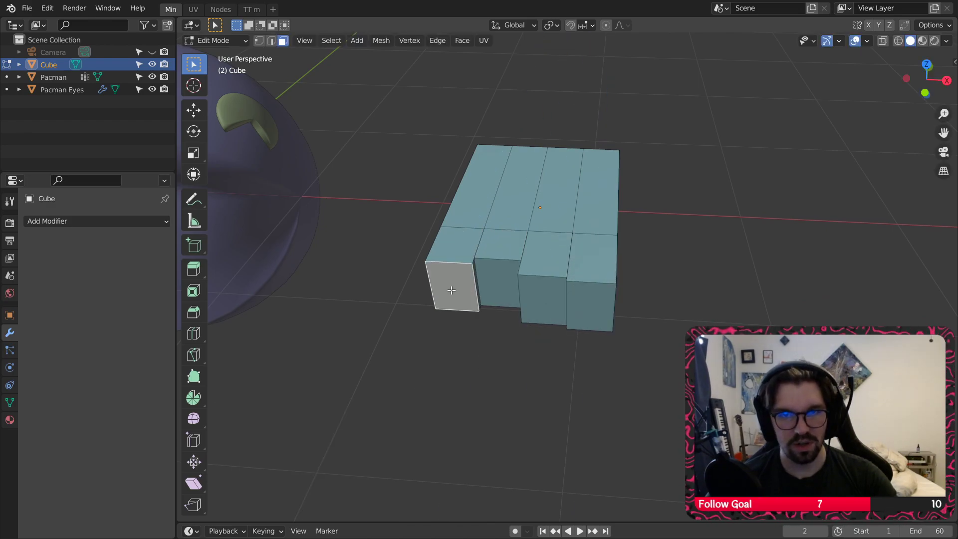
left_click(193, 110)
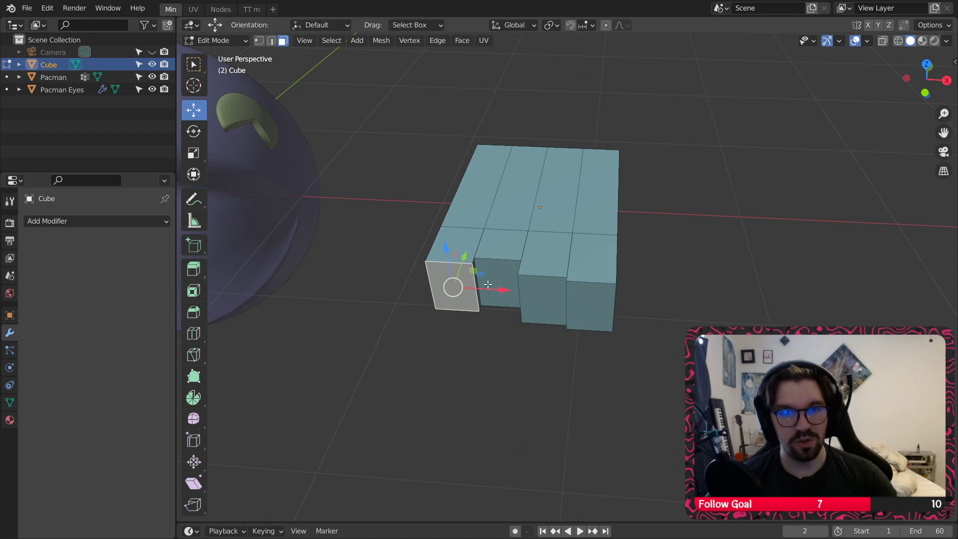
left_click_drag(501, 290, 476, 289)
left_click(503, 295)
left_click_drag(552, 290, 544, 290)
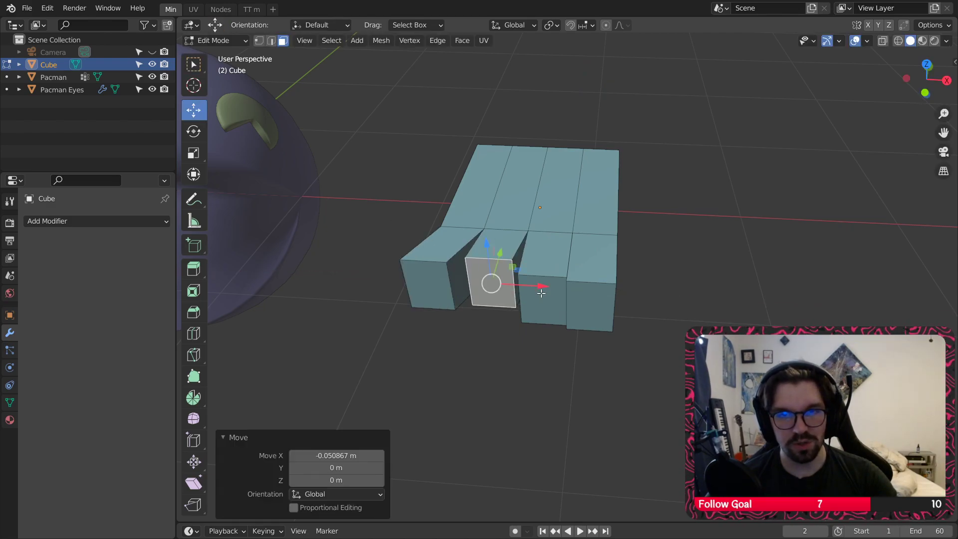
left_click(600, 315)
left_click_drag(645, 313, 660, 314)
left_click(551, 301)
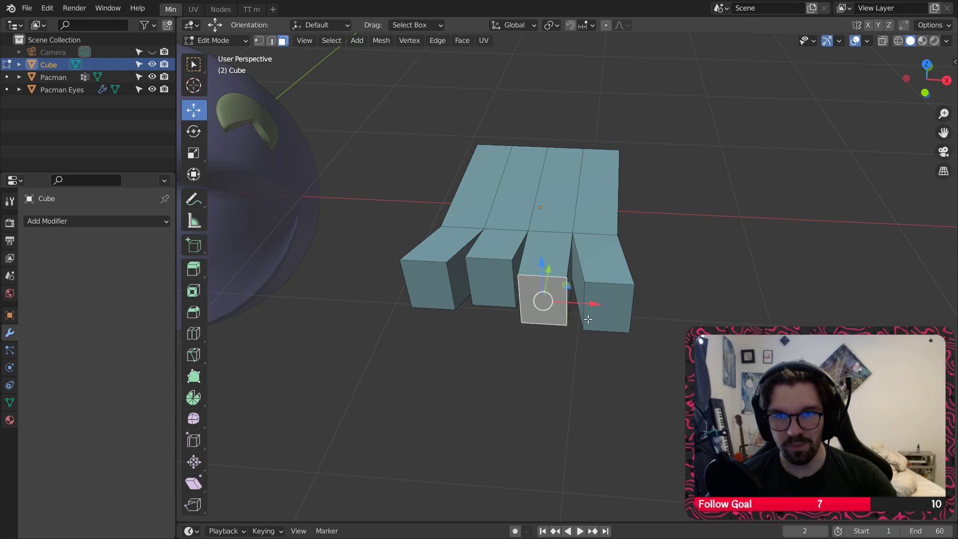
left_click_drag(595, 304, 602, 306)
Step: Adjust the finger lengths along Y, lengthening the first three, the second by about 0.144 m, and shortening the fourth by about 0.035 m
left_click(429, 288)
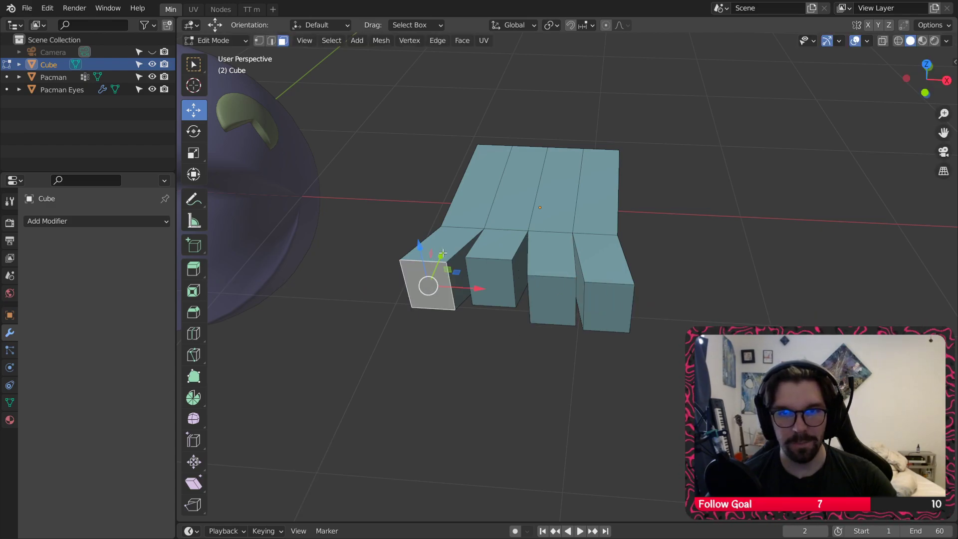
left_click_drag(443, 254, 438, 265)
left_click(492, 283)
left_click_drag(505, 257, 495, 274)
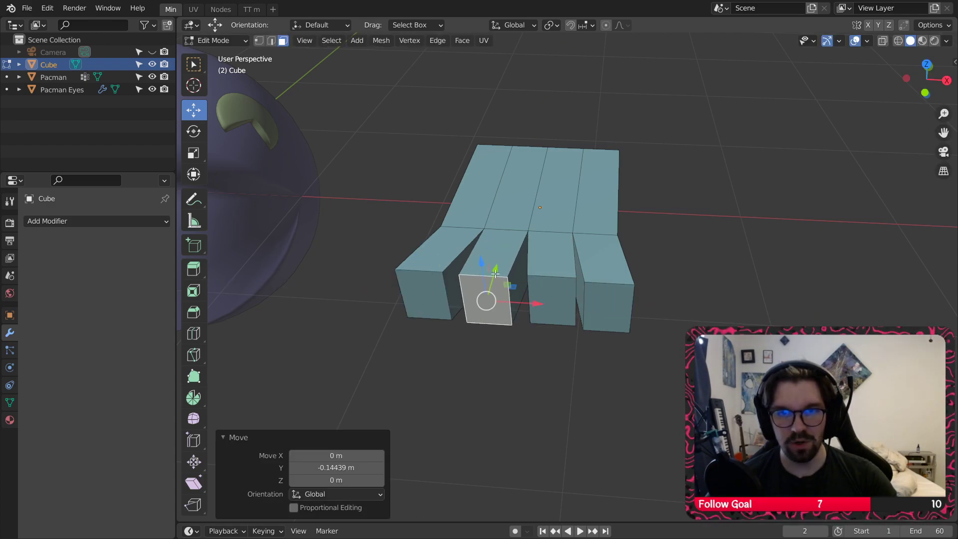
left_click(551, 286)
left_click_drag(565, 274, 558, 288)
left_click(618, 296)
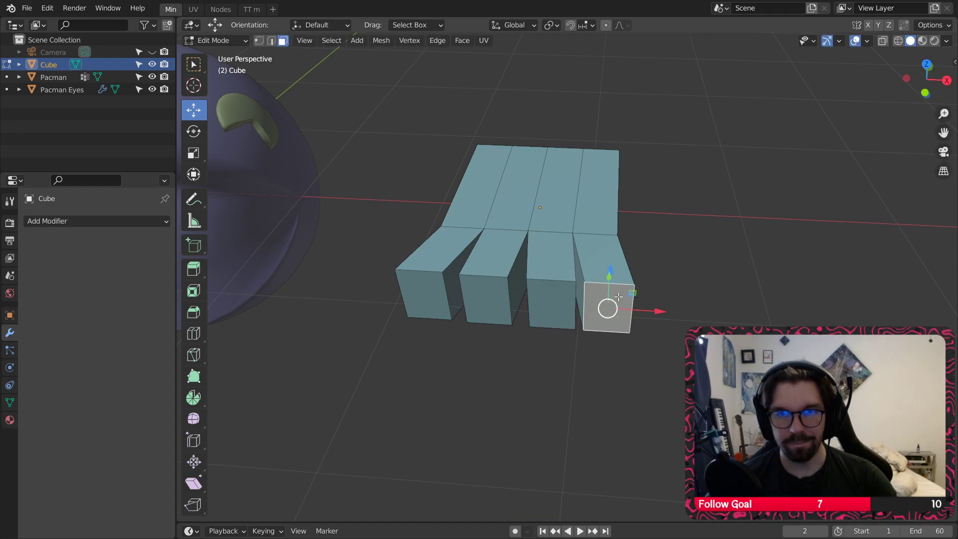
middle_click_drag(614, 268, 591, 272)
left_click_drag(617, 272, 614, 276)
Step: Activate the Loop Cut tool for dividing the palm crosswise
middle_click_drag(615, 276, 471, 265)
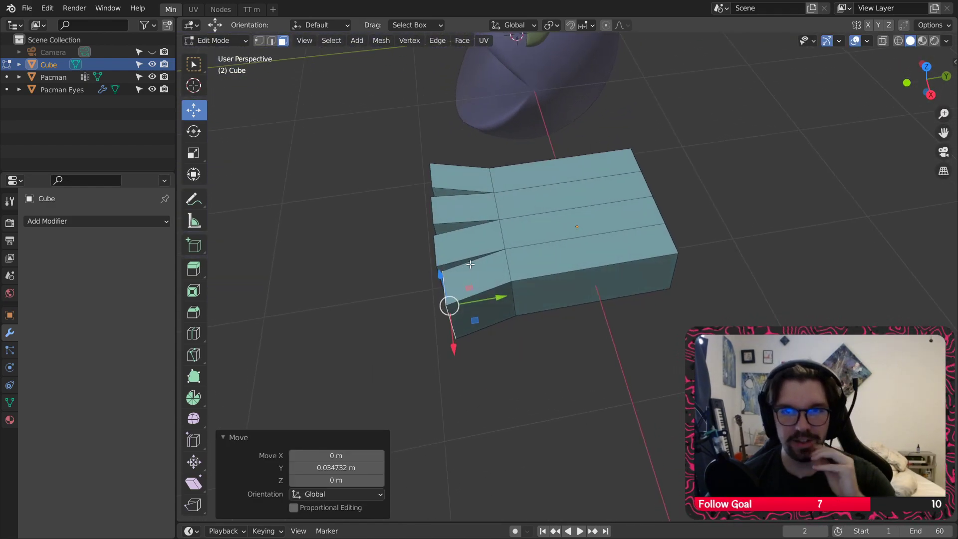
left_click(501, 225)
middle_click_drag(501, 225, 443, 319, "shift")
left_click(193, 335)
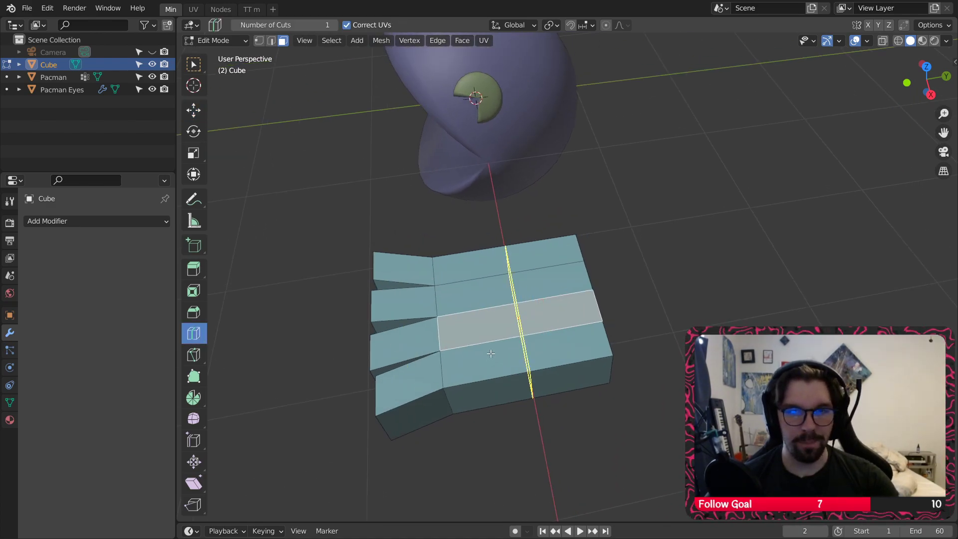
left_click(517, 314)
middle_click_drag(559, 364, 551, 354, "shift")
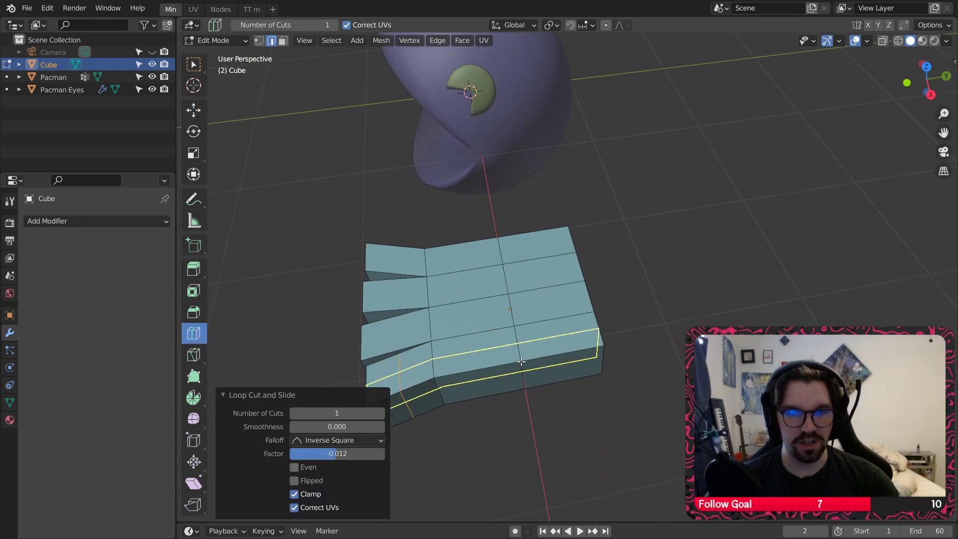
key("ctrl+z")
left_click(510, 340)
key("ctrl+z")
key("ctrl+z")
Step: Divide the palm crosswise with two evenly spaced loop cuts
left_click(527, 356)
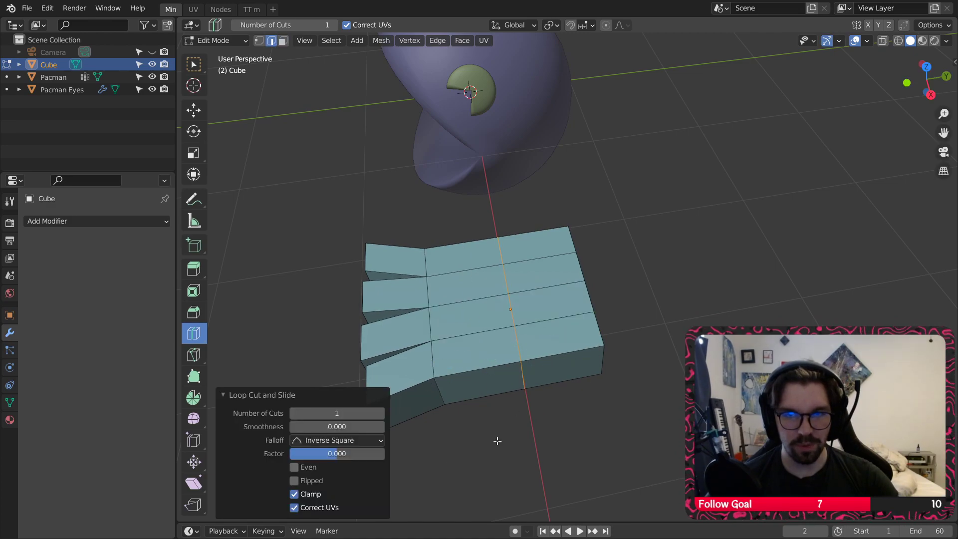
left_click(382, 413)
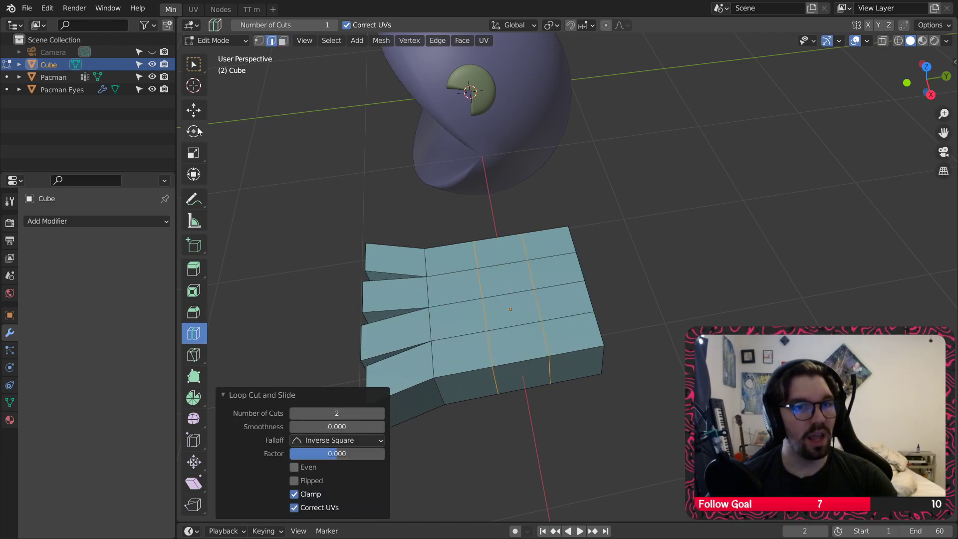
Step: Raise the two palm loops about 0.097 m along Z and widen them along X by a factor of about 1.241
left_click(194, 152)
middle_click_drag(519, 219, 521, 261)
left_click_drag(512, 288, 507, 270)
left_click(195, 111)
middle_click_drag(507, 270, 477, 319)
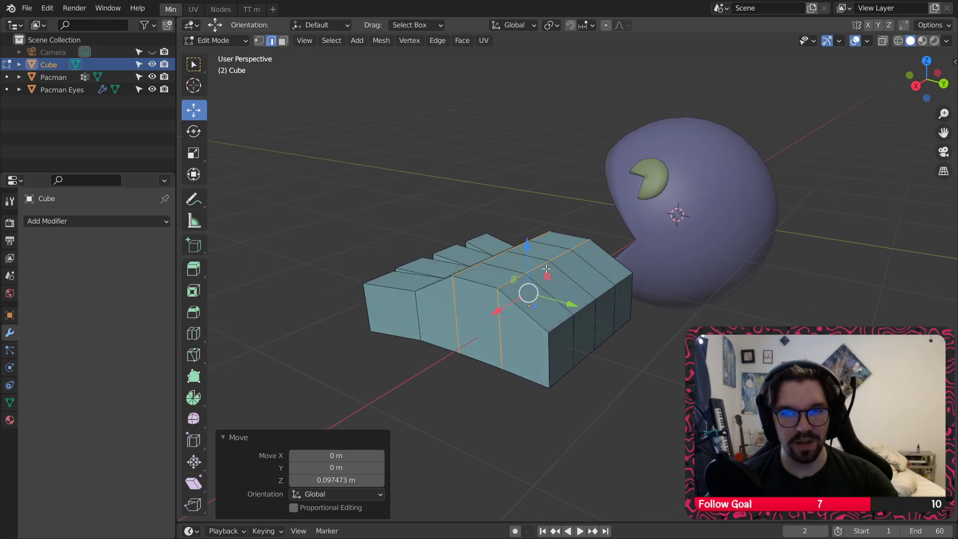
left_click_drag(498, 310, 487, 313)
middle_click_drag(487, 314, 443, 313)
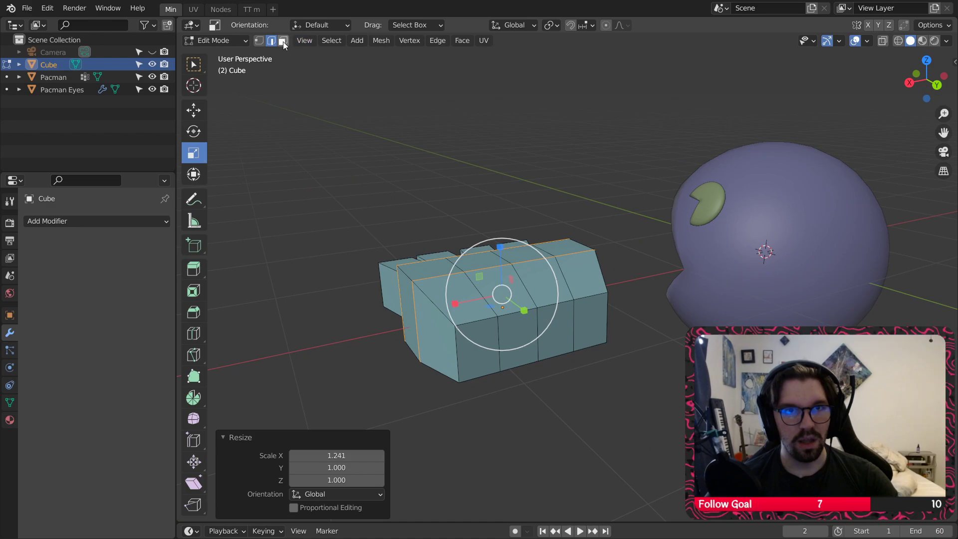
Step: Select the four faces at the wrist end and narrow them along X by a factor of about 0.734
left_click(478, 353)
left_click(519, 339, "shift")
left_click(593, 316, "shift")
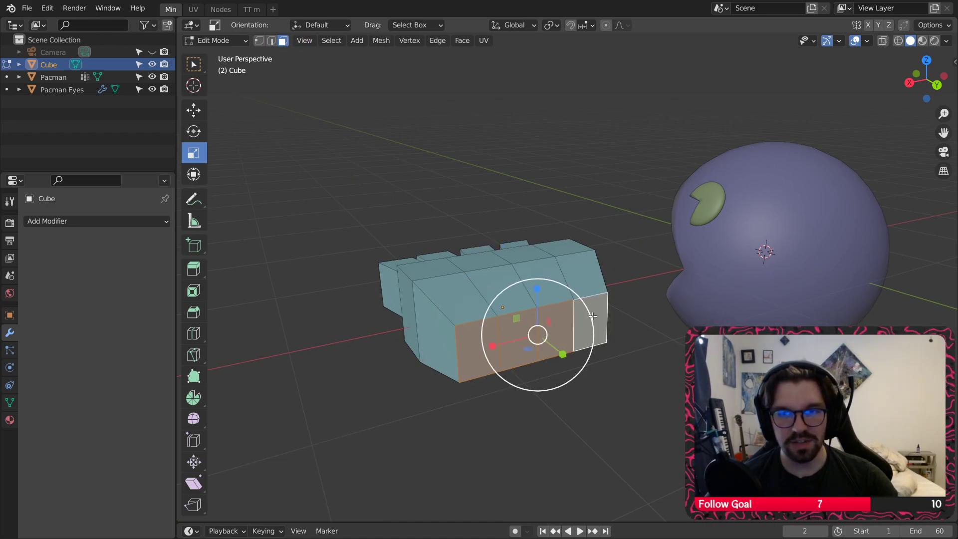
left_click_drag(504, 342, 505, 346)
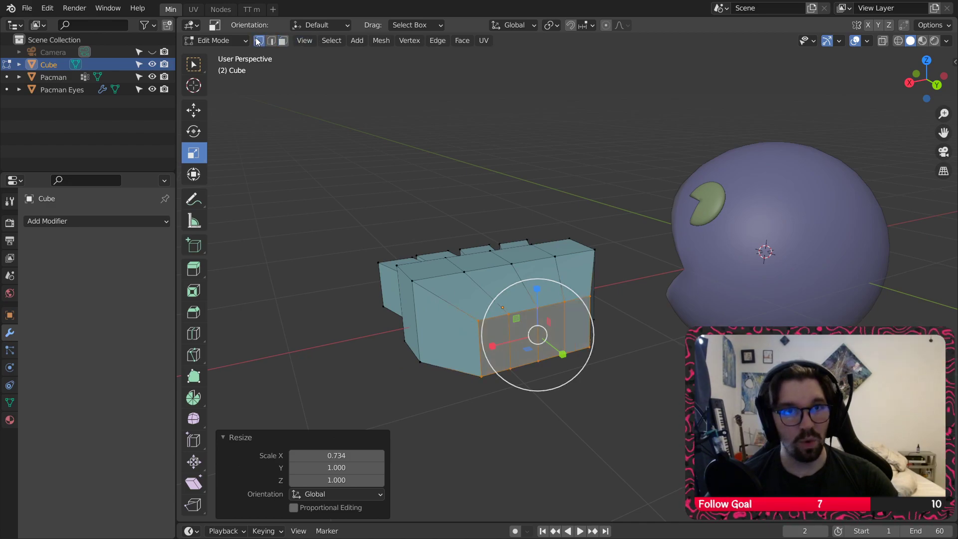
Step: Lower the upper vertices of the wrist end by about 0.042 m along Z
left_click(475, 325)
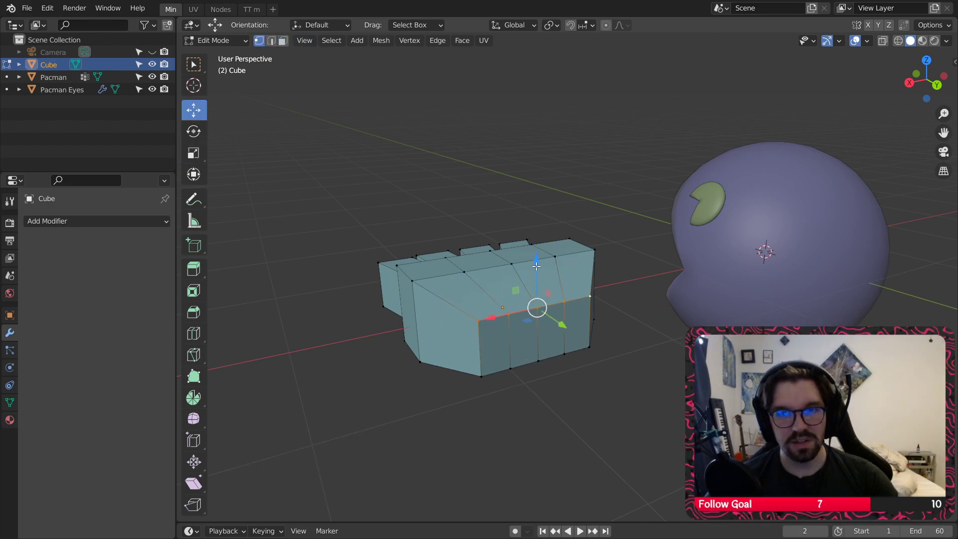
left_click_drag(537, 267, 536, 273)
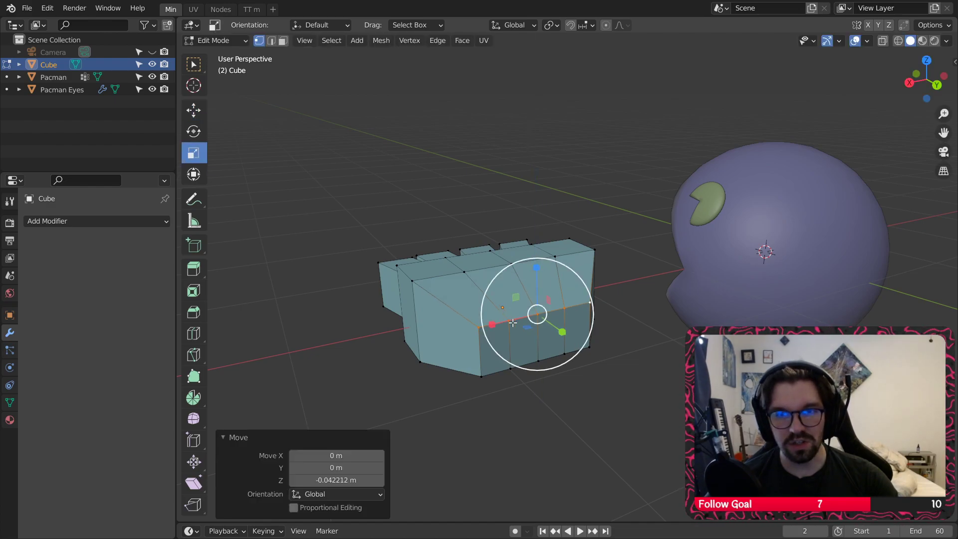
left_click_drag(513, 323, 513, 323)
middle_click_drag(510, 302, 558, 322)
left_click(504, 390)
Step: Select the whole hand mesh and stretch it along Y by a factor of about 1.408
scroll(458, 288, "up", 4)
middle_click_drag(458, 287, 514, 318)
key("a")
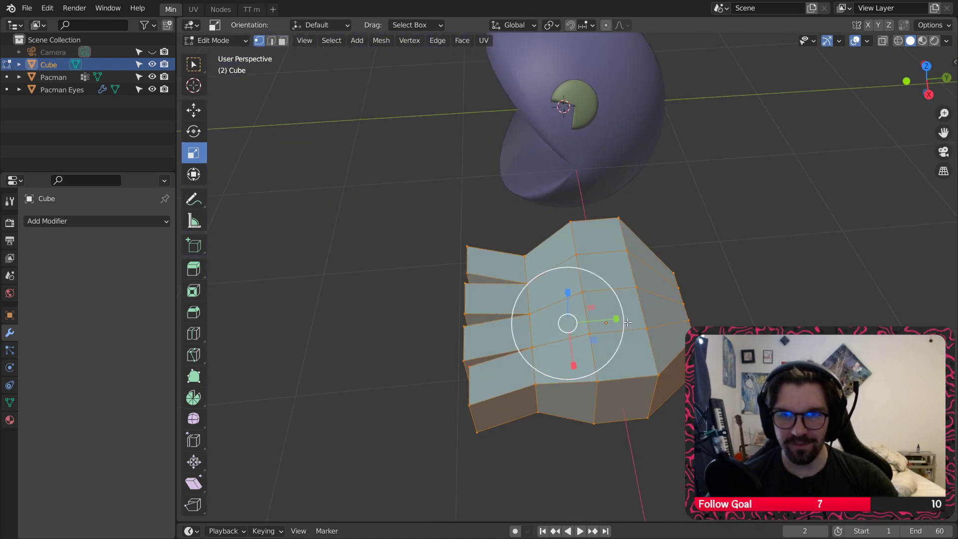
mouse_move(616, 318)
left_mouse_down()
mouse_move(633, 320)
mouse_move(620, 313)
left_mouse_up()
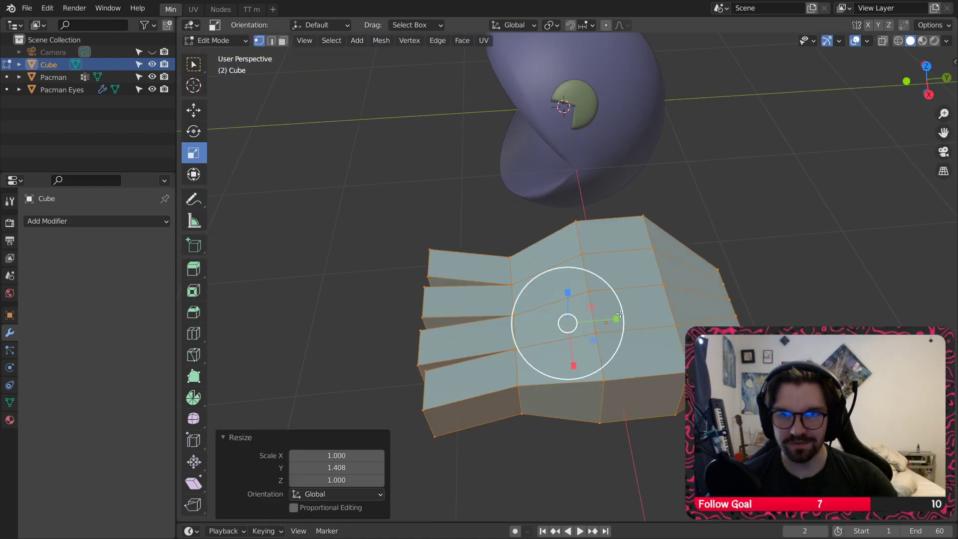
left_click(445, 229)
Step: Add a Subdivision Surface modifier to the hand with a viewport level of 2
middle_click_drag(444, 229, 435, 283)
key("a")
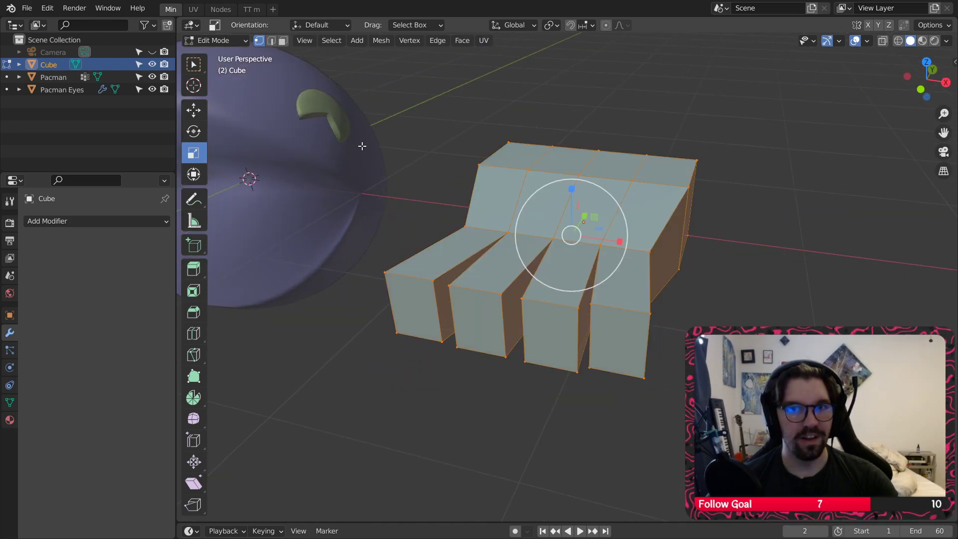
left_click(102, 221)
left_click(212, 448)
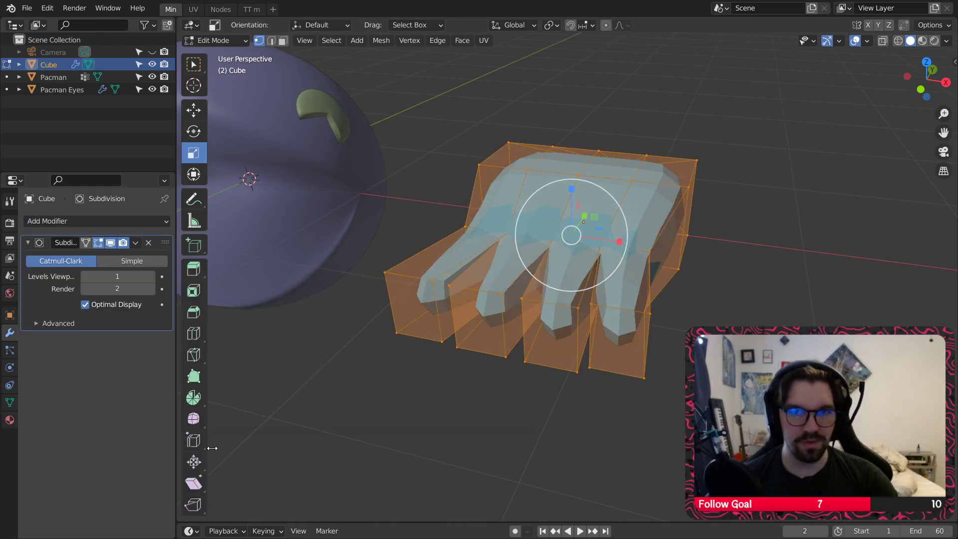
left_click(153, 276)
left_click(459, 399)
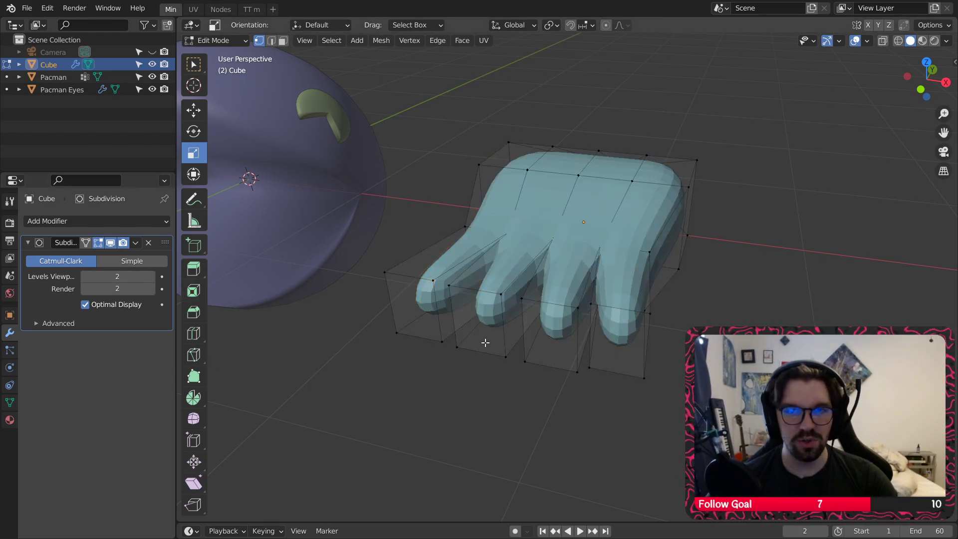
Step: Try to crease the lower front edges of the fingertips
middle_click_drag(502, 319, 600, 226)
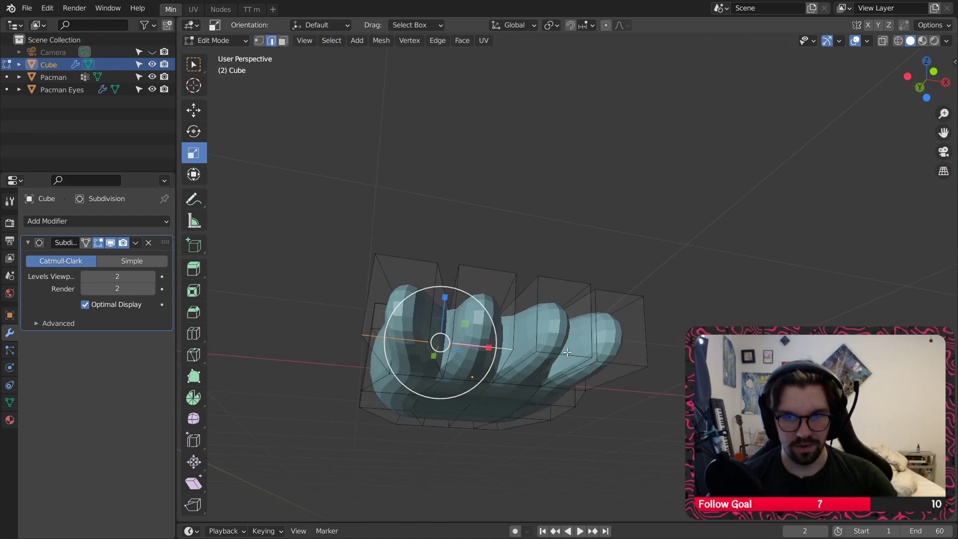
middle_click_drag(610, 389, 560, 346)
key("shift+e")
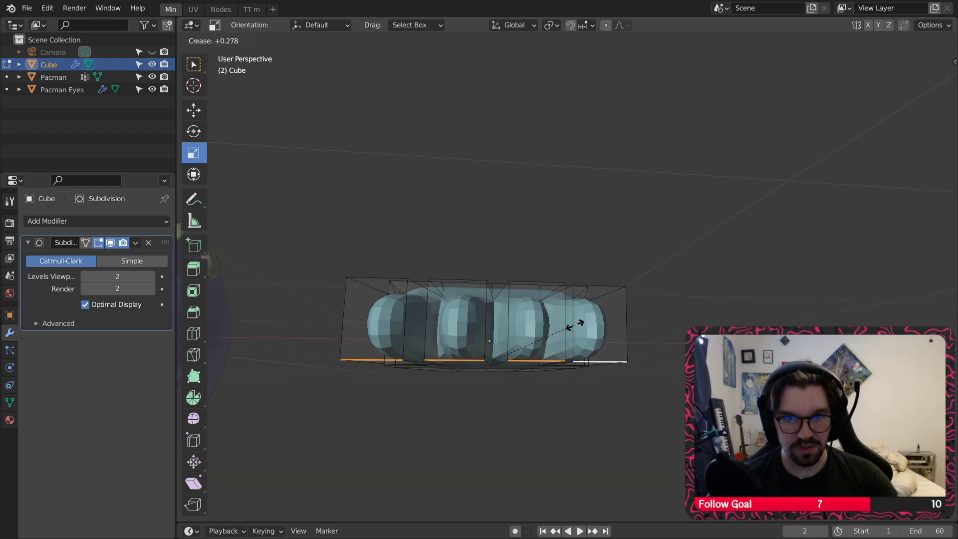
left_click(665, 258)
Step: Select the four fingertip end faces and move them about 0.2 m along Y toward the palm to shorten the fingers
middle_click_drag(509, 312, 532, 340)
left_click(284, 41)
middle_click_drag(394, 249, 417, 231, "shift")
middle_click_drag(364, 294, 392, 308)
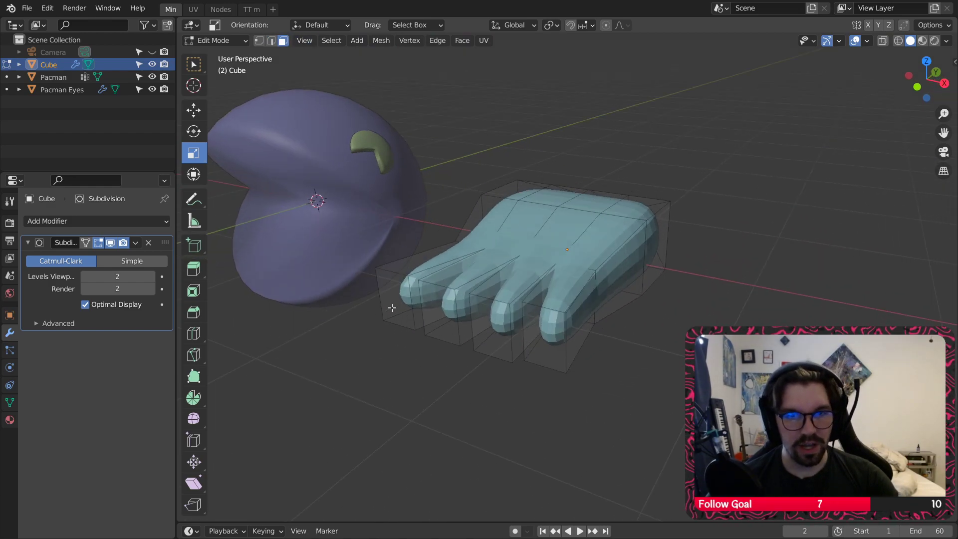
left_click(394, 307)
left_click(440, 320, "shift")
middle_click_drag(563, 348, 299, 225)
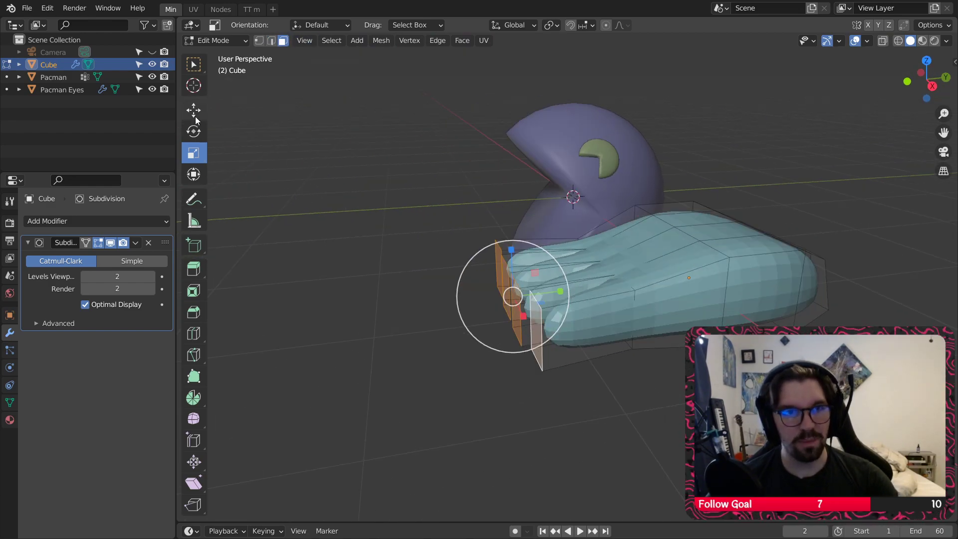
left_click_drag(571, 290, 599, 296)
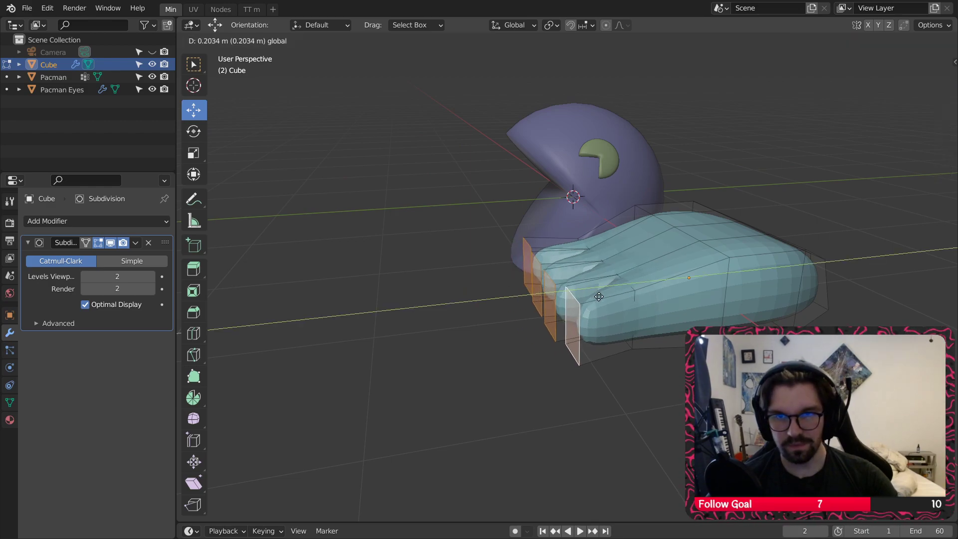
Step: Raise the middle knuckle vertex along Z, and raise the centre vertex behind it by about 0.189 m
scroll(599, 296, "up", 3)
middle_click_drag(599, 296, 520, 295, "shift")
left_click(262, 40)
left_click(528, 319)
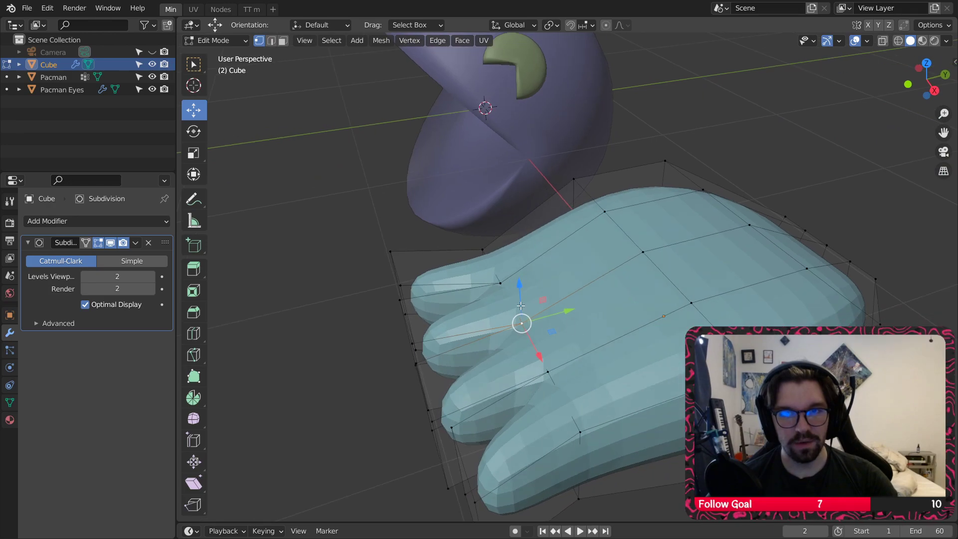
left_click_drag(519, 289, 563, 254)
left_click(643, 252)
left_click_drag(649, 205, 678, 161)
Step: Raise the rear vertex on the back of the hand, and raise the adjacent vertices about 0.055 m along Z
middle_click_drag(686, 272, 584, 282, "shift")
middle_click_drag(584, 282, 533, 265)
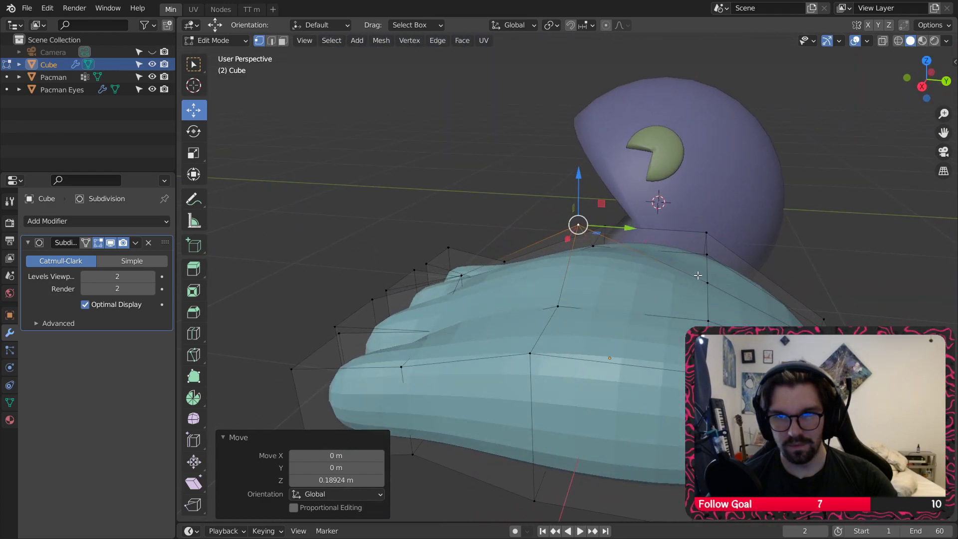
left_click(707, 278)
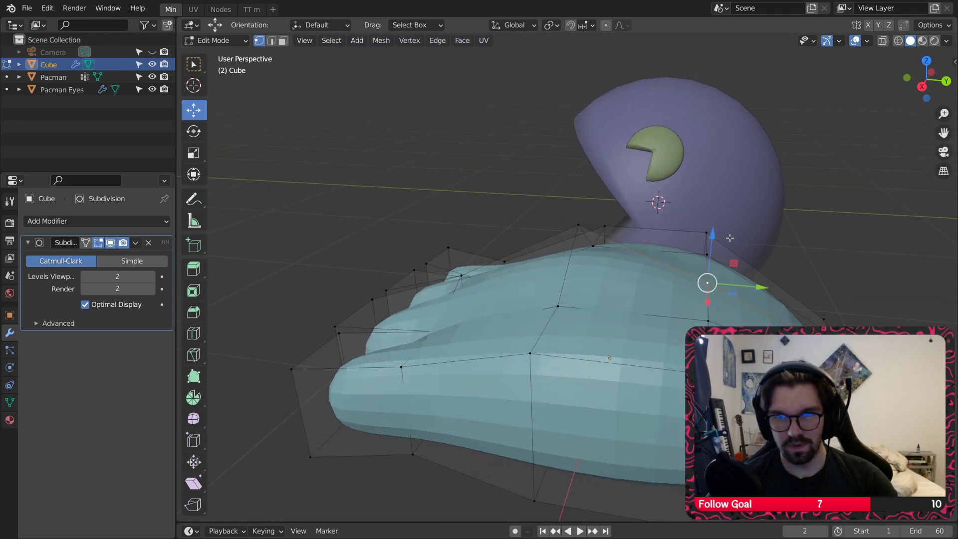
left_click_drag(714, 239, 732, 217)
middle_click_drag(698, 267, 625, 281)
left_click(604, 278)
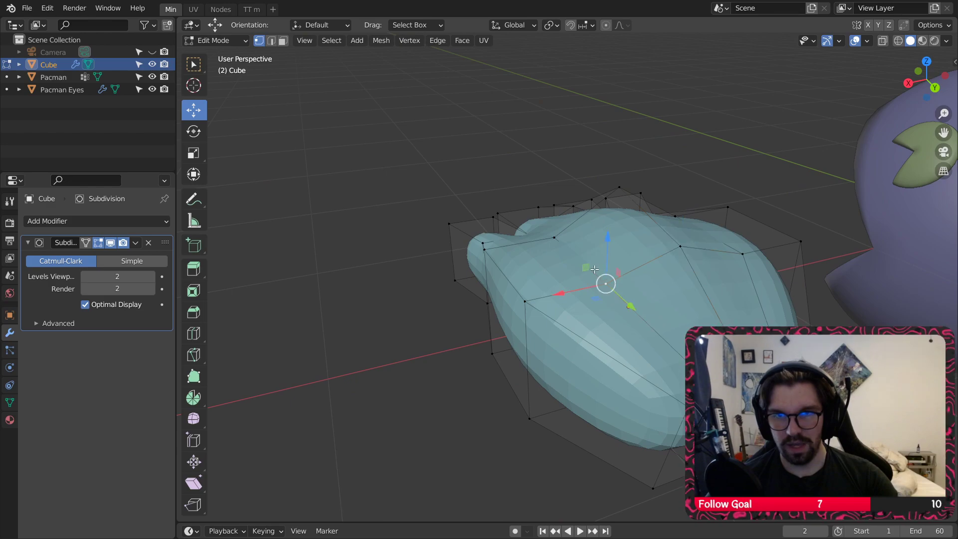
left_click_drag(683, 220, 691, 209)
middle_click_drag(691, 209, 718, 240)
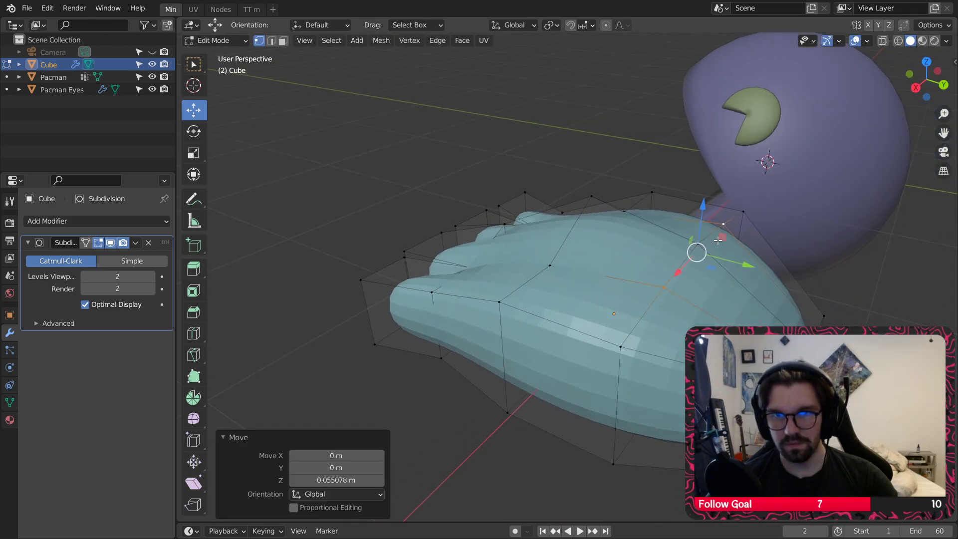
Step: Raise the vertices in the middle of the hand's back about 0.033 m along Z
left_click(546, 264)
middle_click_drag(548, 264, 681, 239)
left_click_drag(680, 193, 680, 187)
middle_click_drag(680, 187, 567, 296)
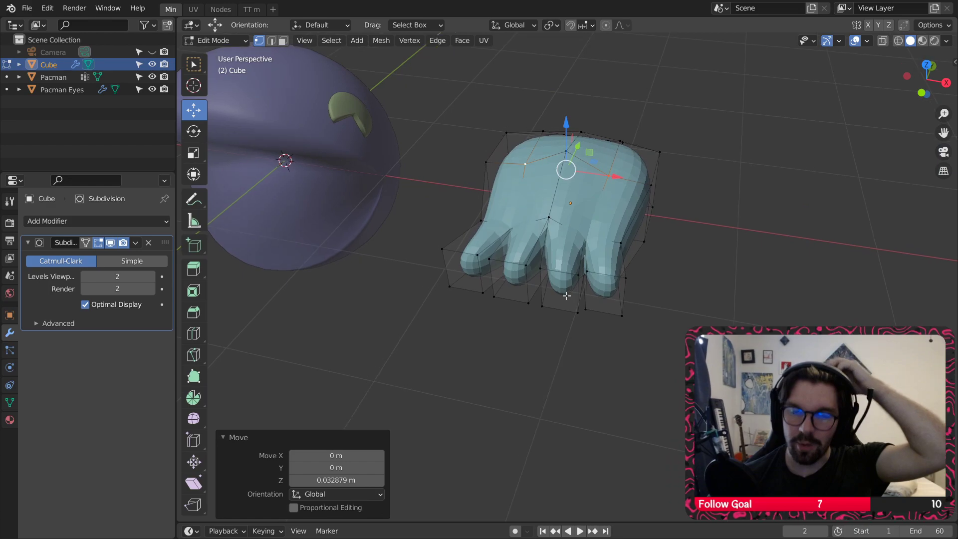
middle_click_drag(562, 239, 519, 230)
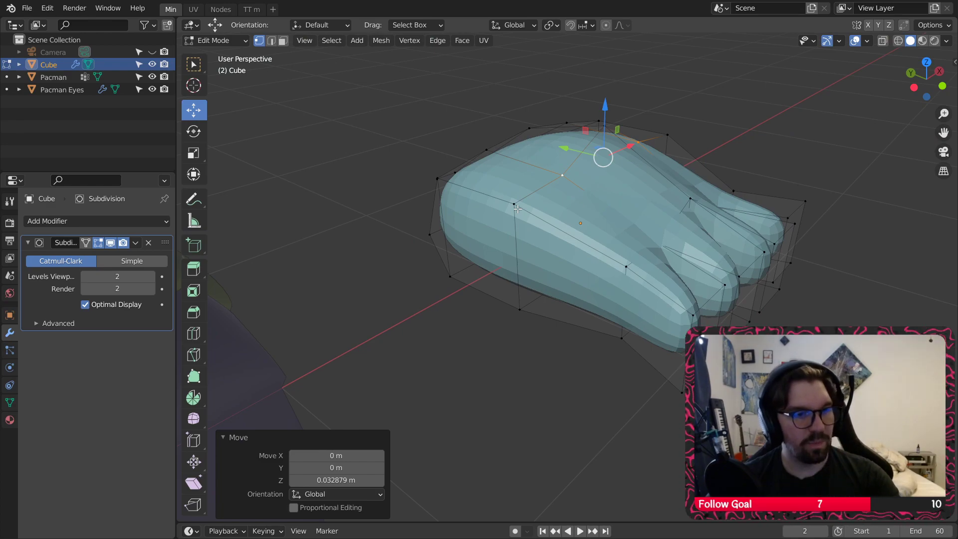
Step: Extrude the rear side face of the palm about 0.288 m for a thumb and rotate it 33.9° about Z
left_click(499, 264)
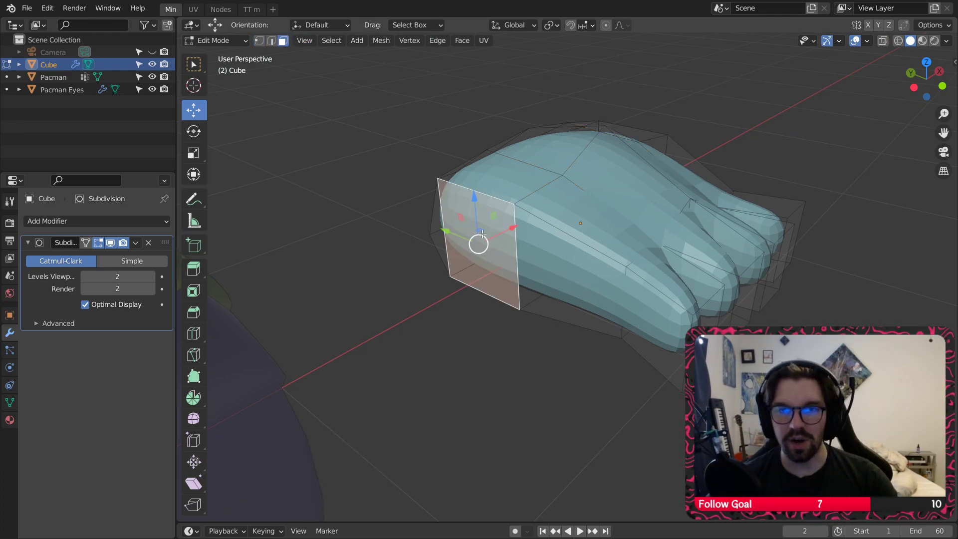
key("e")
left_click(430, 268)
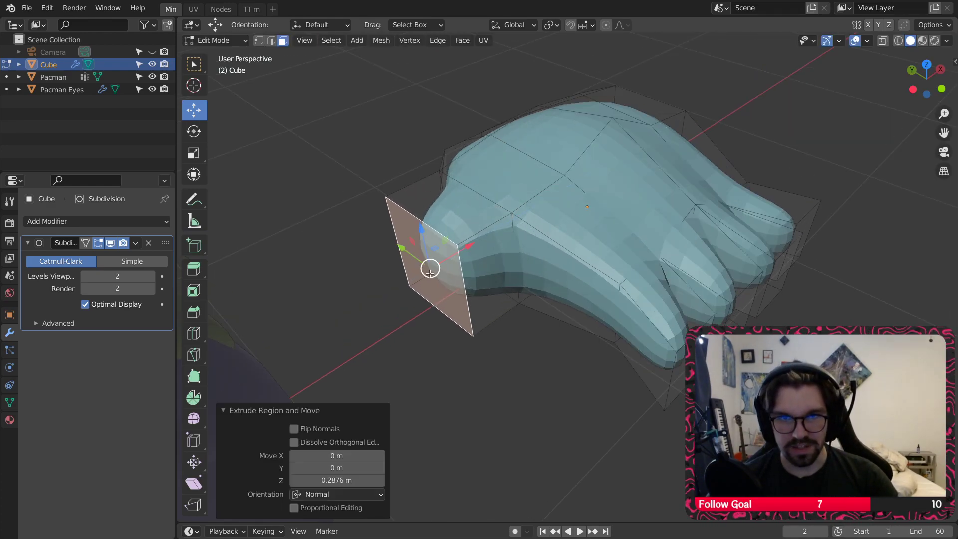
left_click_drag(427, 303, 448, 299)
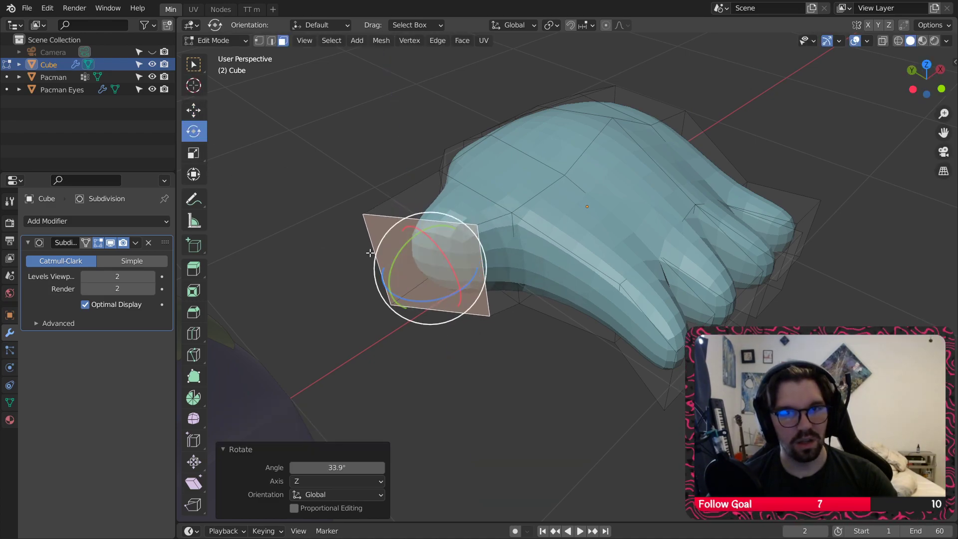
Step: Scale the thumb's end face to 0.417 and reposition it to angle the thumb toward the fingers
key("s")
left_click(440, 261)
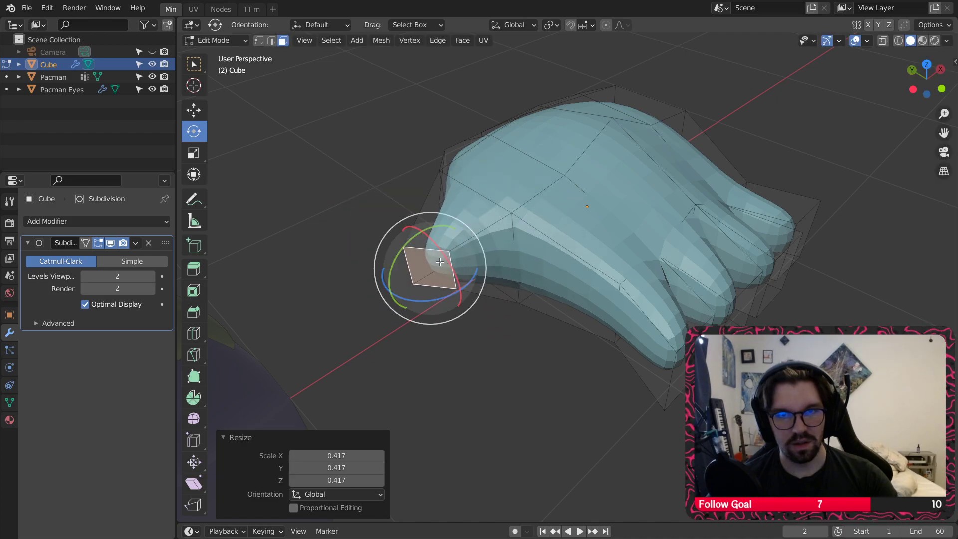
left_click_drag(409, 250, 461, 307)
middle_click_drag(462, 306, 439, 272)
left_click(483, 140)
scroll(484, 139, "down", 5)
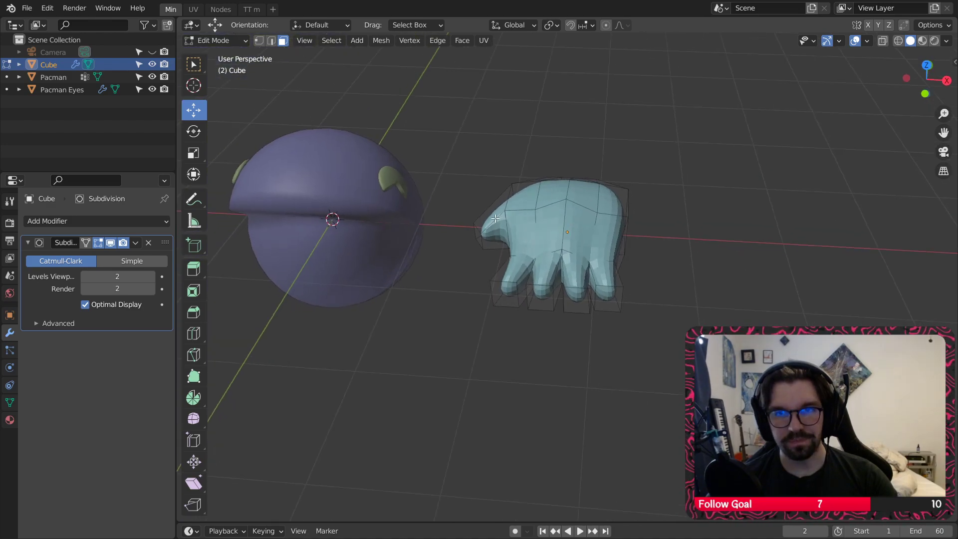
Step: Move the thumb-side vertical edge of the wrist end about 0.241 m along Y and about 0.2 m along negative X
middle_click_drag(534, 163, 219, 205)
scroll(509, 257, "up", 3)
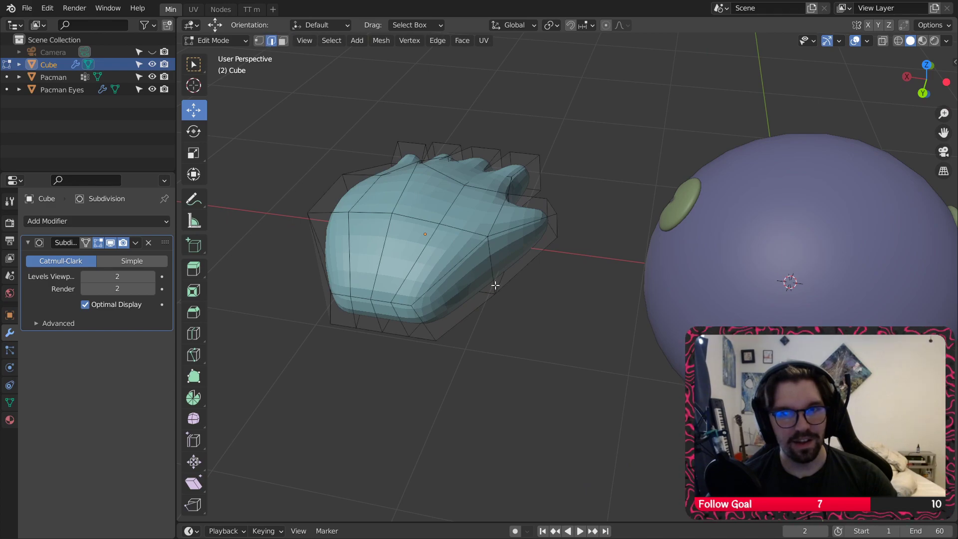
middle_click_drag(495, 285, 449, 315)
key("g")
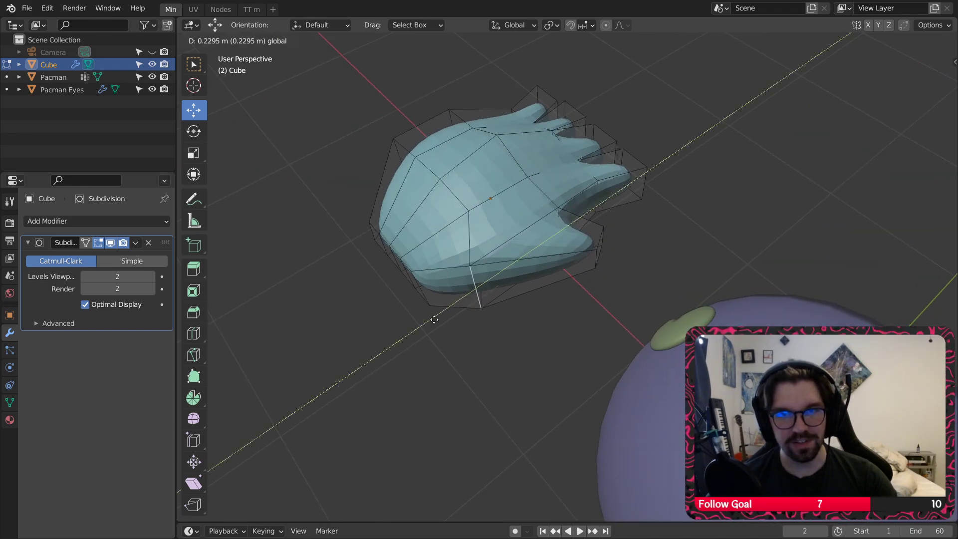
left_click(447, 313)
key("g")
key("x")
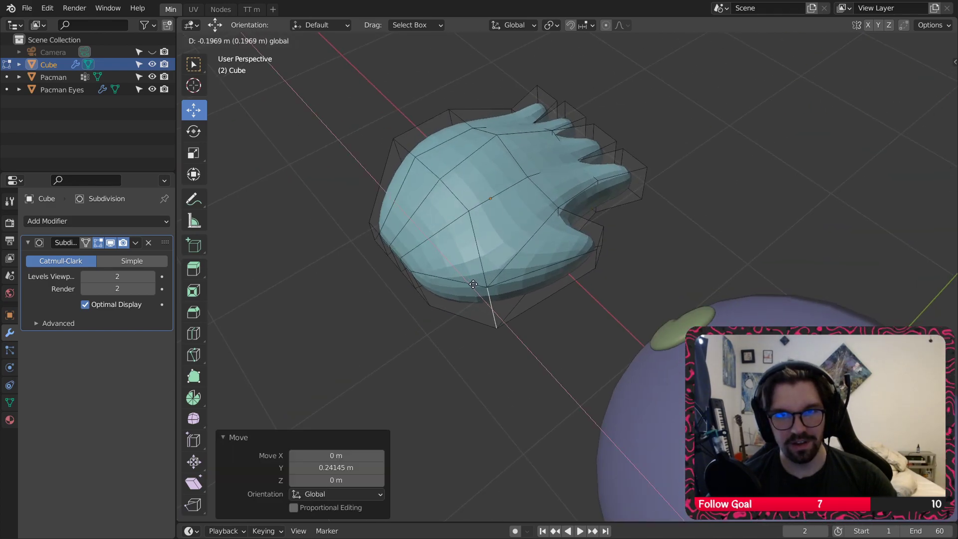
left_click(479, 285)
Step: Move the middle crosswise edge on the back of the hand about -0.088 m in X and -0.138 m in Y
mouse_move(479, 285)
middle_mouse_down()
mouse_move(504, 272)
mouse_move(470, 279)
middle_mouse_up()
key("g")
key("shift+z")
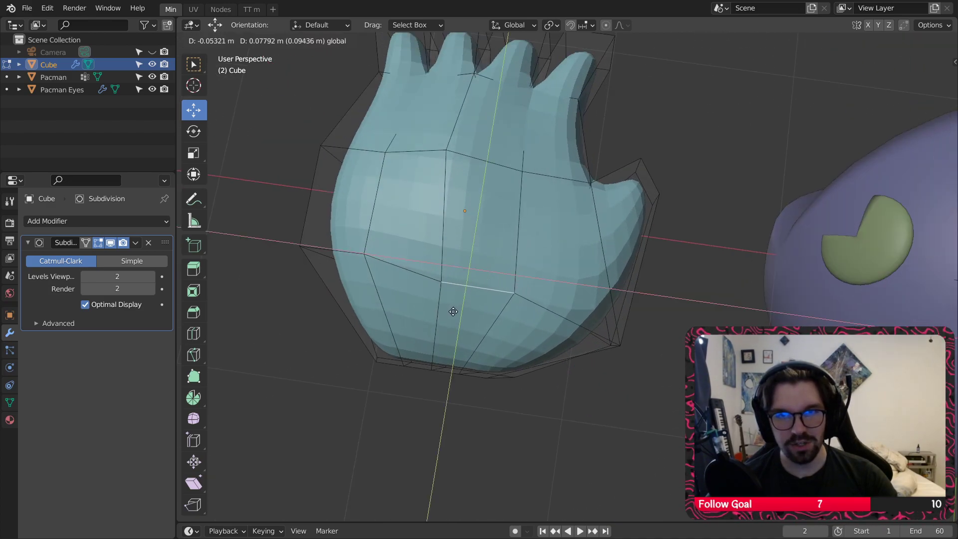
left_click(451, 305)
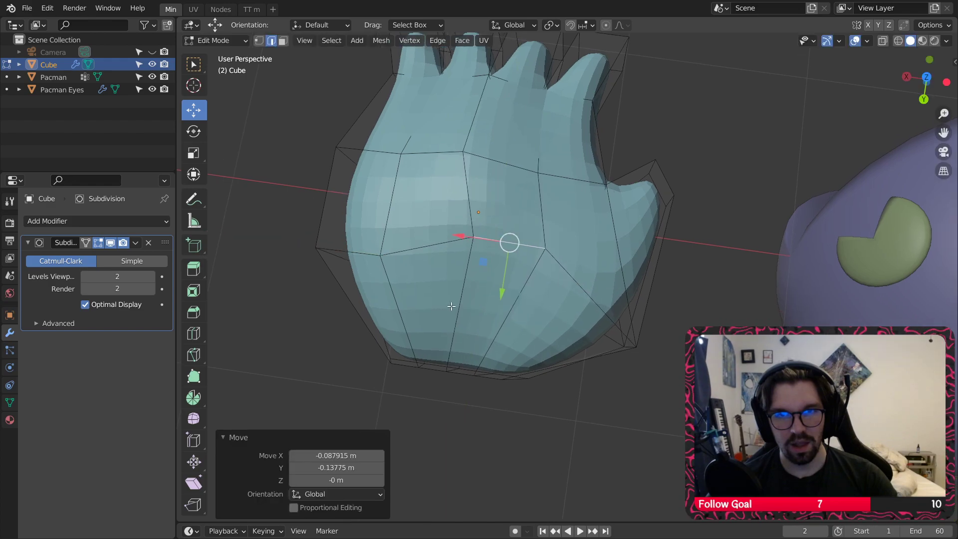
middle_click_drag(451, 306, 430, 238)
Step: Shift the two neighbouring edges running to the wrist on the little-finger side within the XY plane to round the palm
left_click(464, 240)
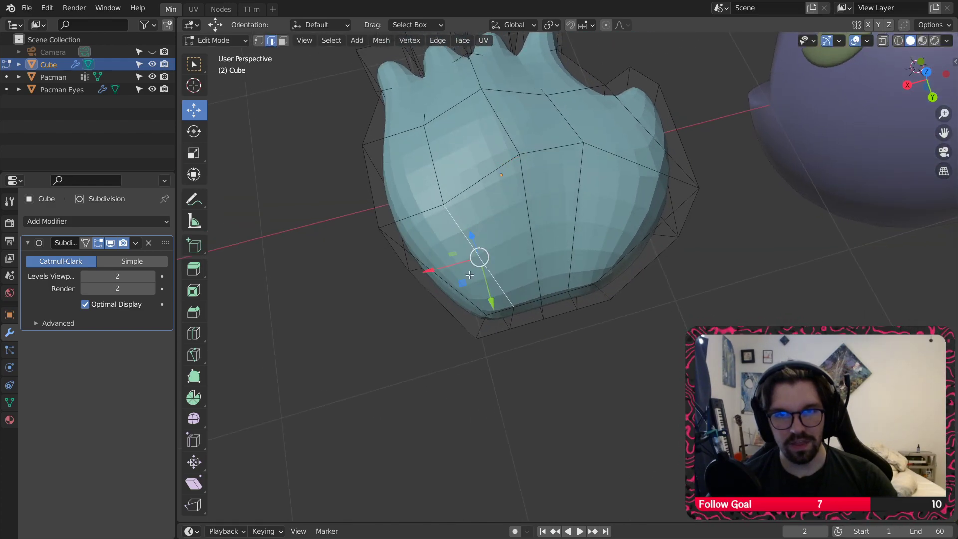
key("g")
key("shift+z")
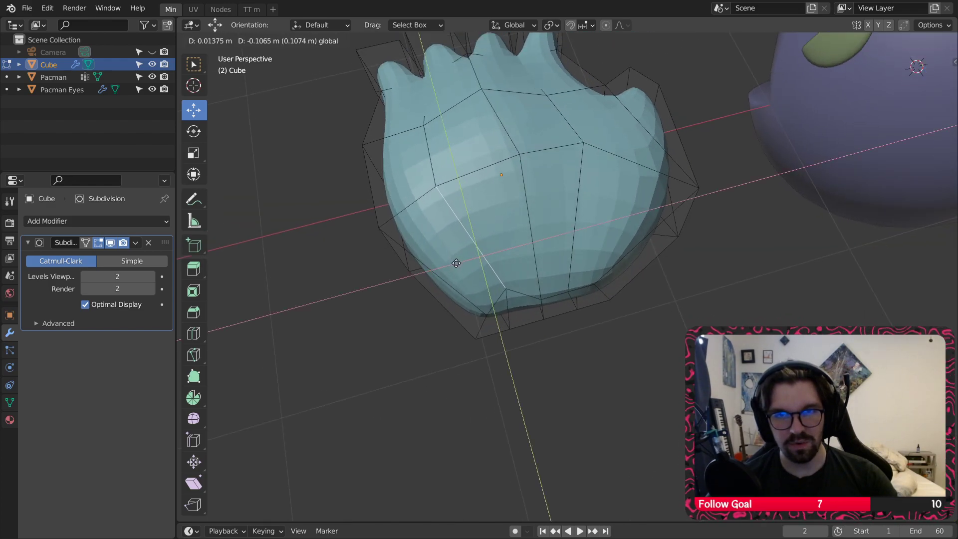
left_click(452, 276)
key("g")
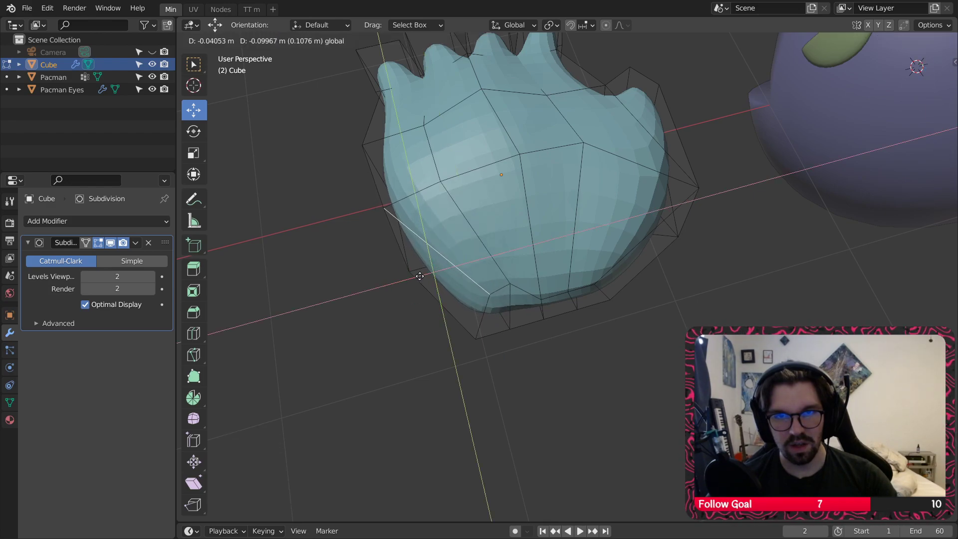
left_click(415, 275)
Step: Return to Object Mode and apply smooth shading to the hand
middle_click_drag(416, 275, 336, 58)
left_click(216, 40)
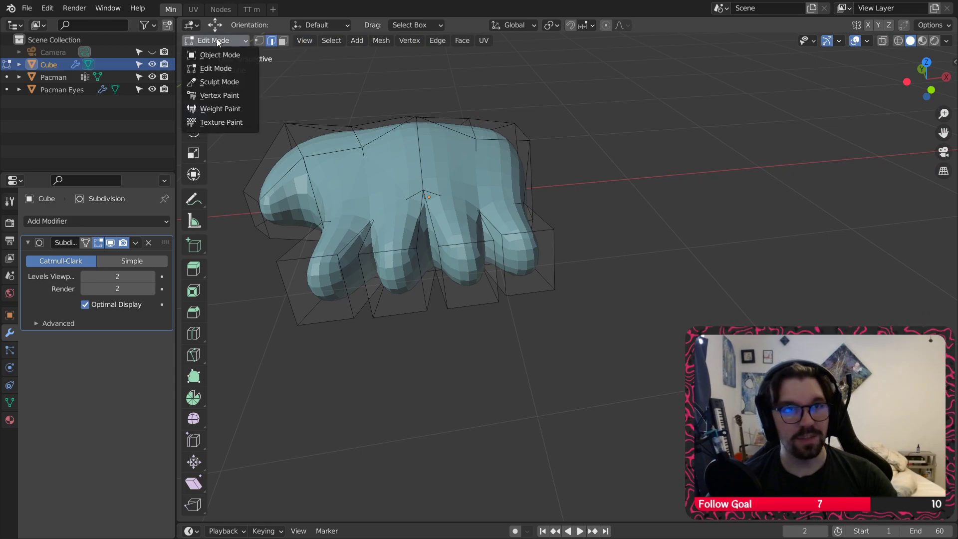
left_click(220, 53)
right_click(445, 137)
left_click(445, 137)
left_click(574, 149)
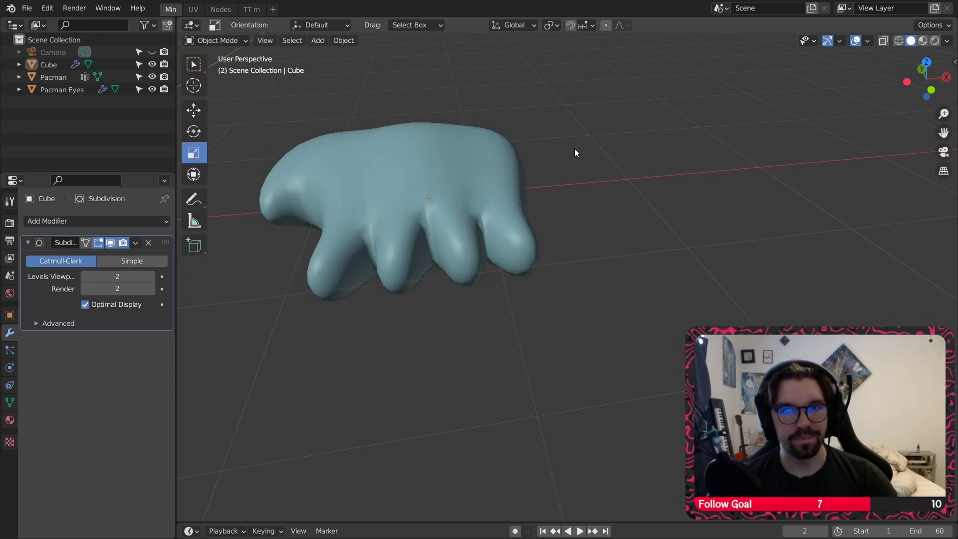
middle_click_drag(574, 150, 617, 335)
middle_click_drag(502, 326, 554, 273)
left_click(519, 296)
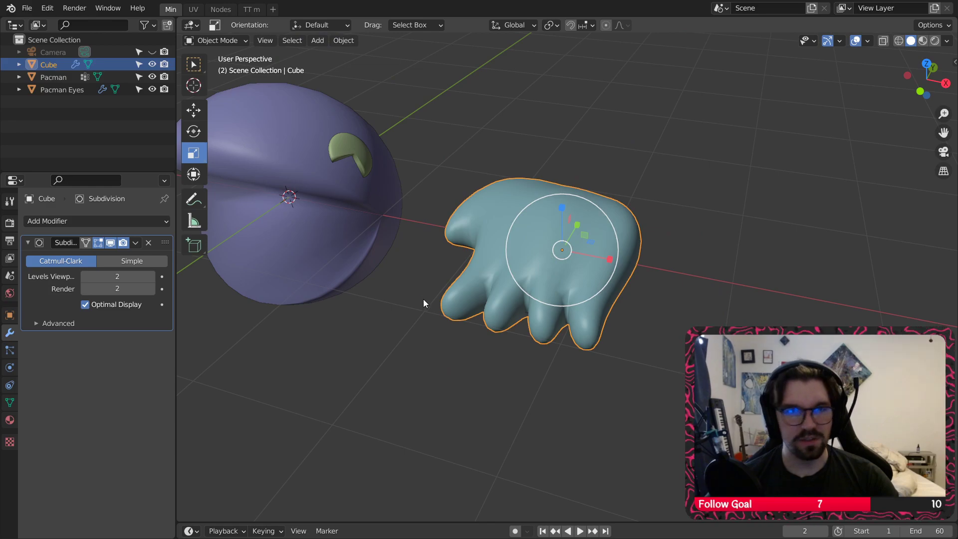
middle_click_drag(423, 299, 516, 232, "shift")
left_click(226, 39)
left_click(585, 245)
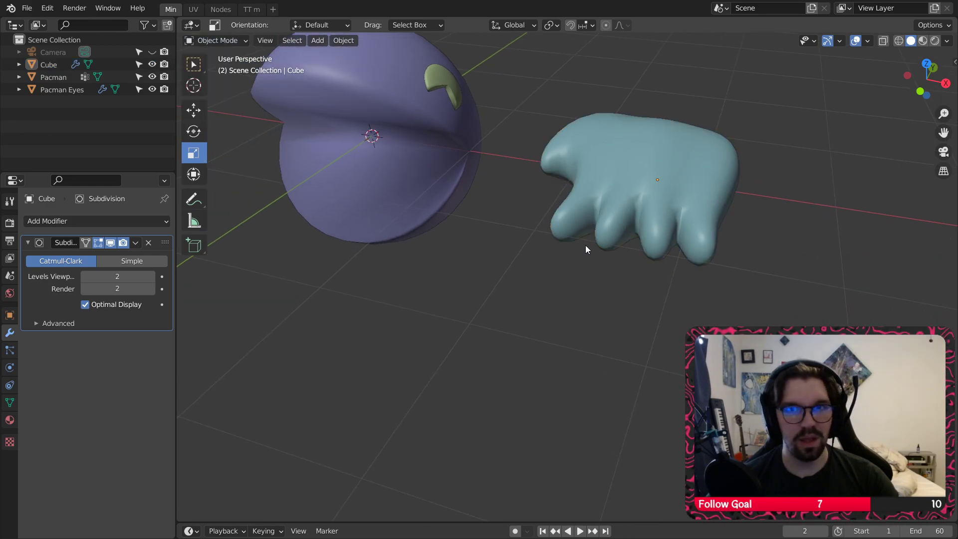
scroll(505, 166, "up", 5)
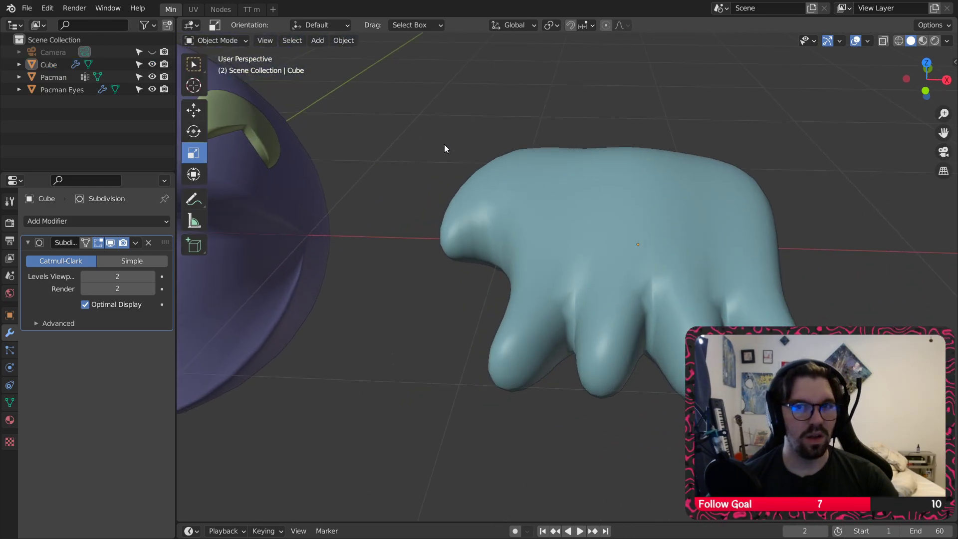
Step: Scale the hand uniformly to 0.539
left_click(659, 217)
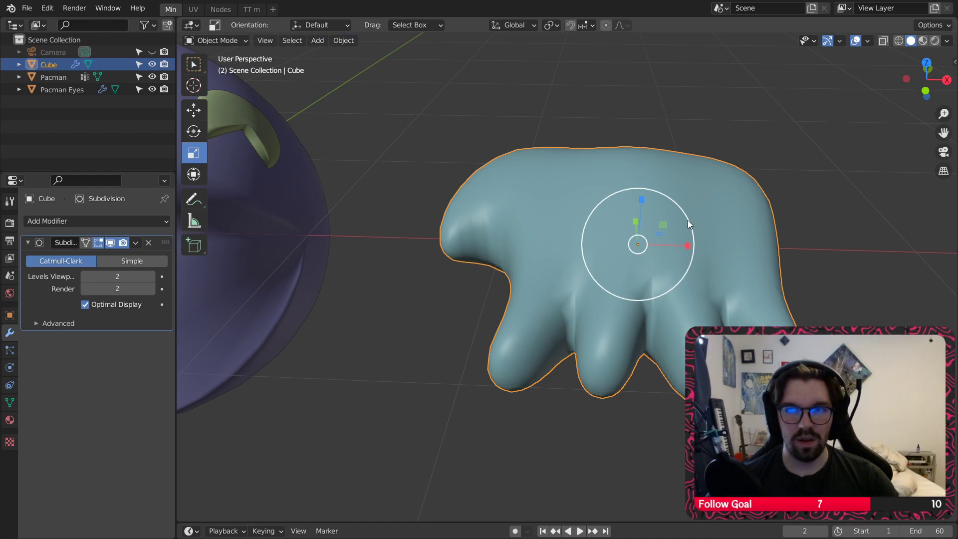
left_click_drag(688, 220, 667, 234)
middle_click_drag(668, 233, 617, 191, "shift")
Step: Move the hand along X toward the Pacman and about 0.84 m along negative Y to bring it in front
left_click(194, 110)
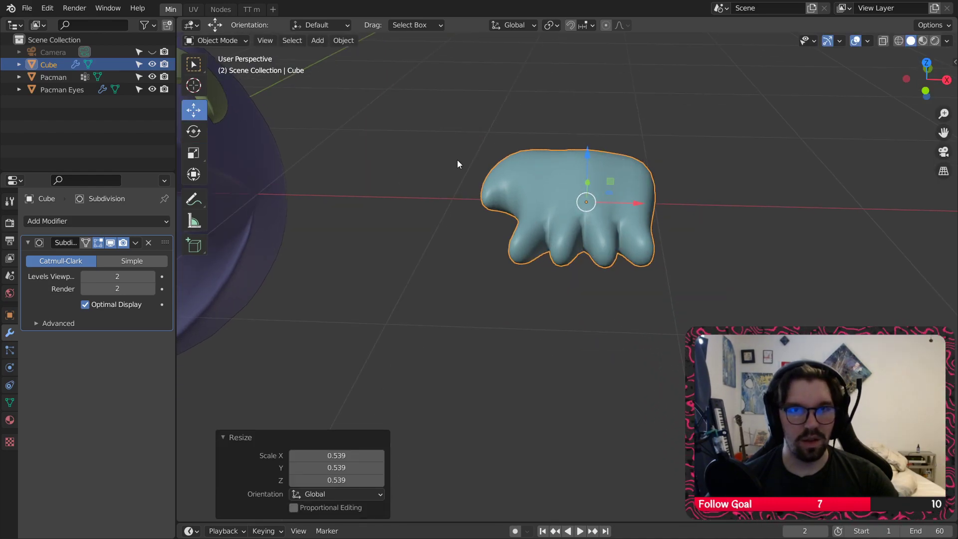
middle_click_drag(457, 164, 568, 219)
left_click_drag(568, 220, 452, 271)
middle_click_drag(405, 313, 567, 257)
middle_click_drag(484, 301, 391, 310)
left_click_drag(586, 289, 467, 295)
middle_click_drag(469, 294, 559, 296)
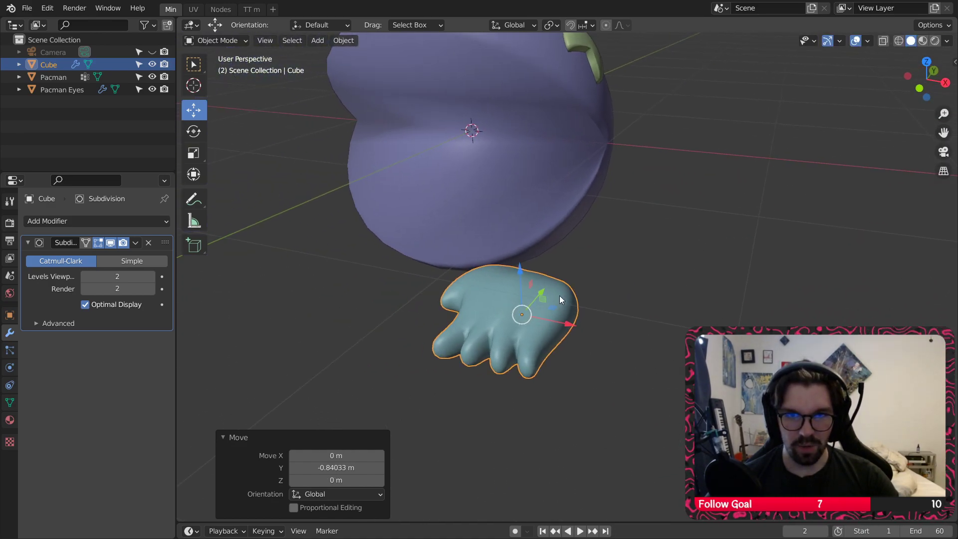
Step: Move the hand about 0.518 m along X away from the Pacman and lower it along Z
left_click_drag(568, 323, 643, 340)
middle_click_drag(643, 340, 597, 257)
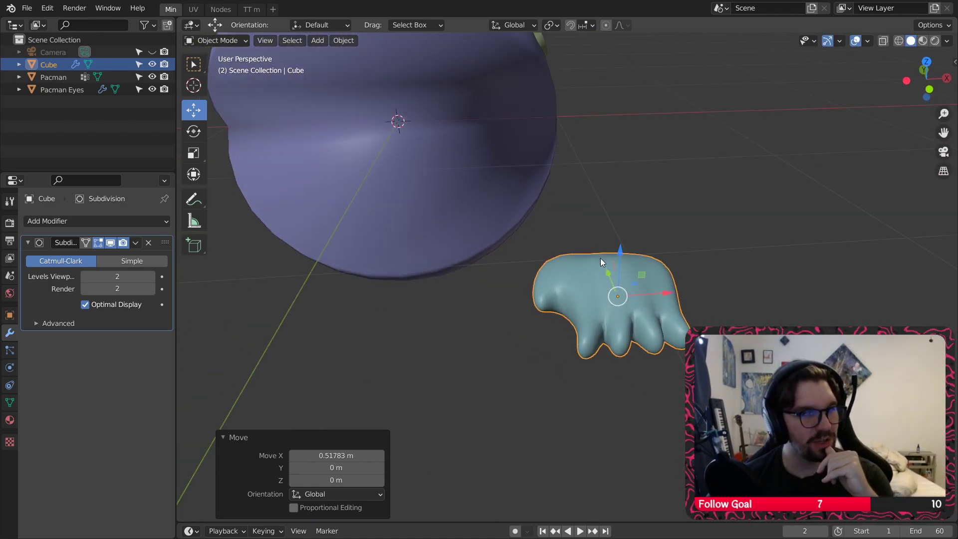
middle_click_drag(600, 258, 614, 244)
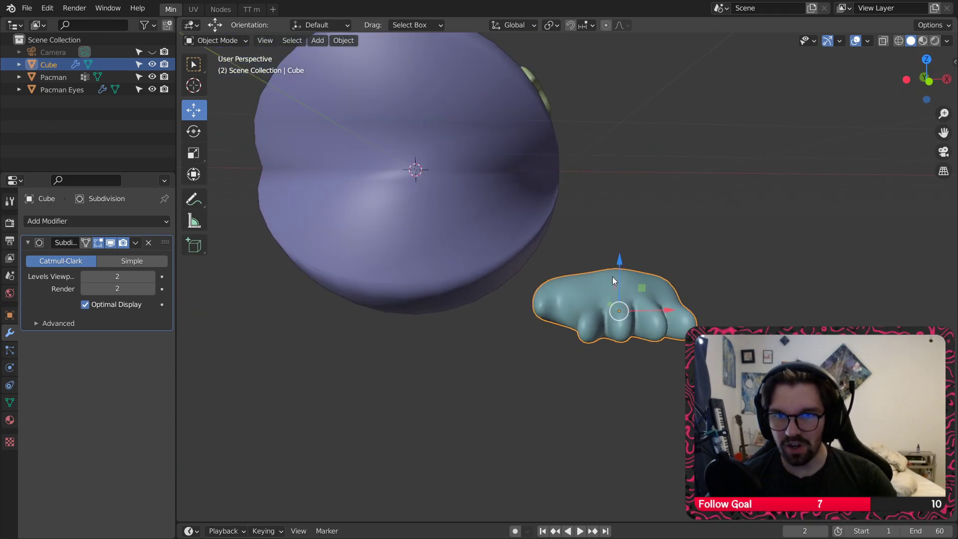
left_click_drag(620, 261, 621, 301)
left_click(604, 255)
Step: In Edit Mode, pull the row of vertices at the hand's wrist end backward, away from the fingers, to form a wrist
middle_click_drag(603, 253, 440, 333)
scroll(603, 250, "up", 3)
left_click(440, 333)
left_click(216, 40)
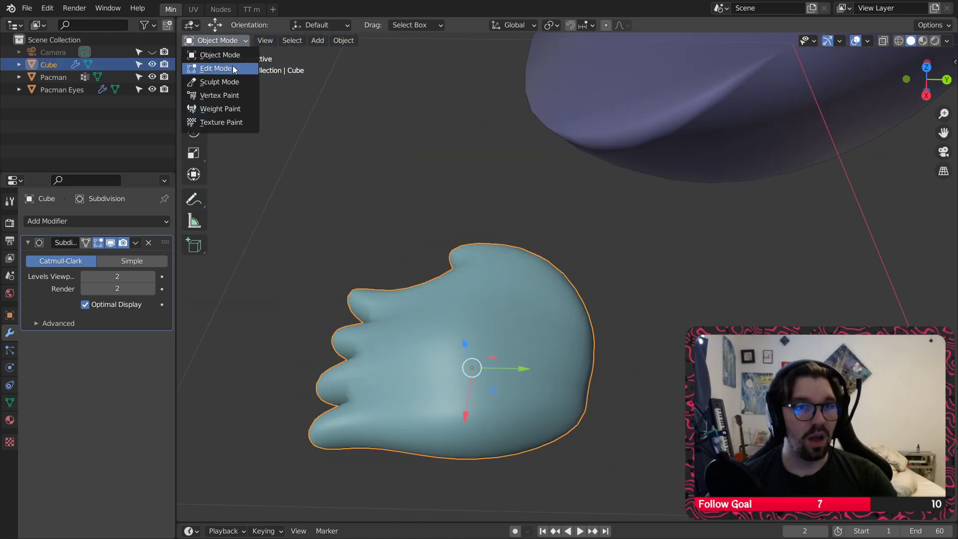
left_click(215, 69)
middle_click_drag(589, 280, 574, 239)
scroll(590, 283, "up", 4)
scroll(591, 283, "down", 2)
middle_click_drag(590, 283, 535, 231)
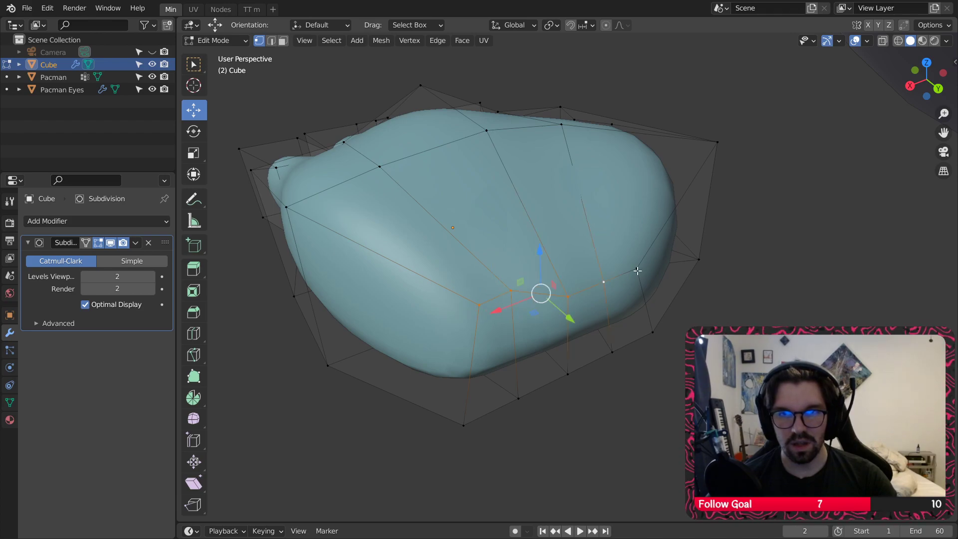
left_click_drag(557, 244, 663, 424)
scroll(663, 424, "down", 2)
middle_click_drag(663, 424, 545, 310)
scroll(545, 309, "up", 2)
key("alt+a")
Step: Turn off the Subdivision modifier's viewport display and raise two vertices on the hand's back near the wrist about 0.102 m along Z
middle_click_drag(468, 299, 514, 313)
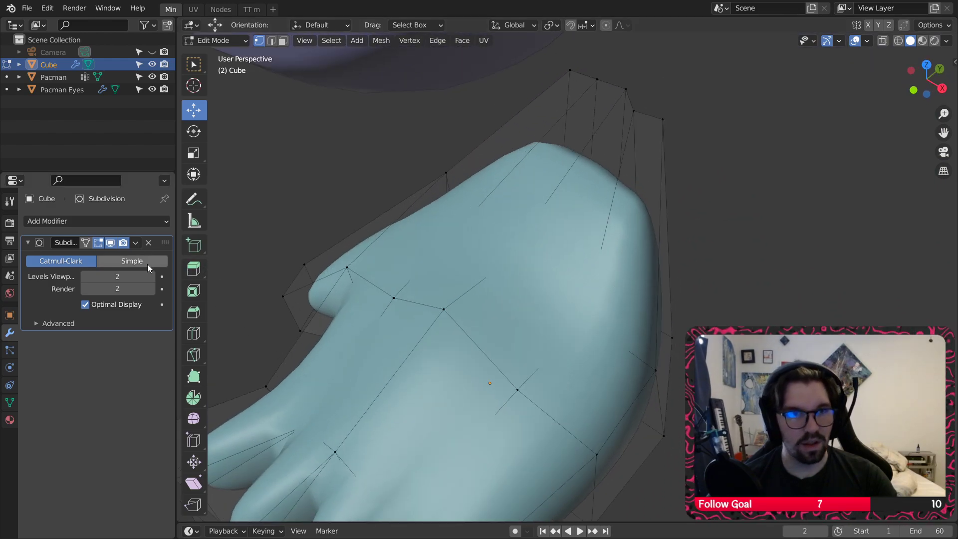
key("a")
left_click(110, 243)
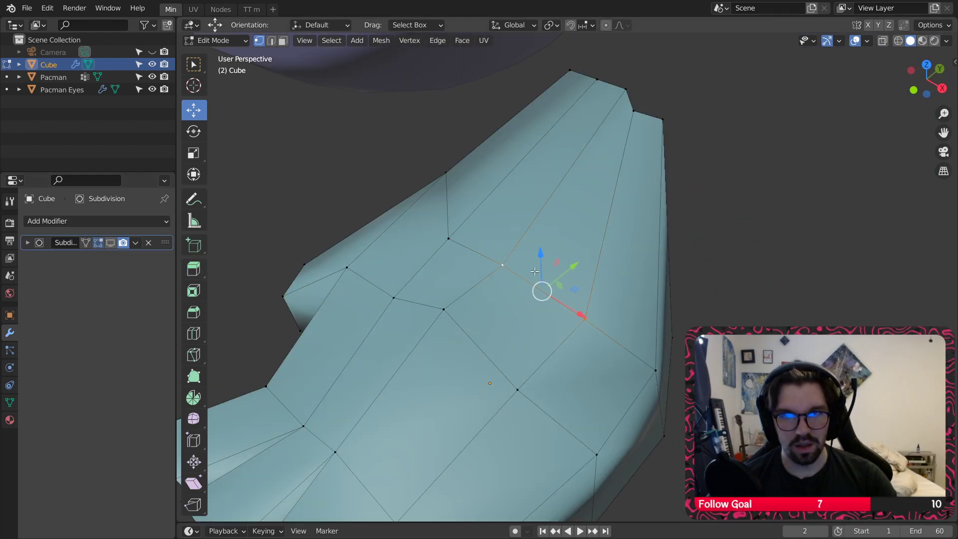
left_click_drag(541, 257, 549, 234)
middle_click_drag(549, 234, 501, 298)
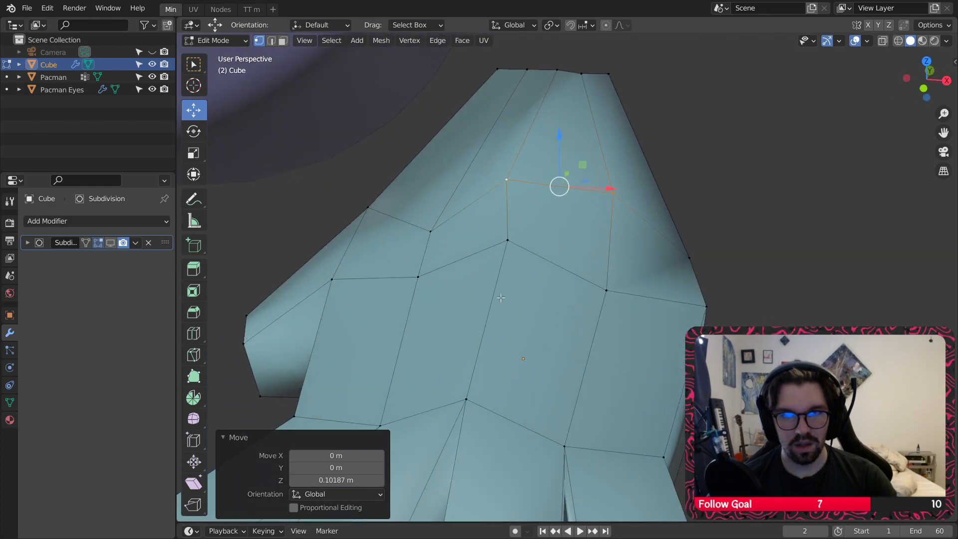
Step: Raise the two outer knuckle vertices between the fingers about 0.082 m along Z and turn the Subdivision modifier's viewport display back on
left_click(414, 284)
left_click(413, 220)
middle_click_drag(412, 220, 674, 324)
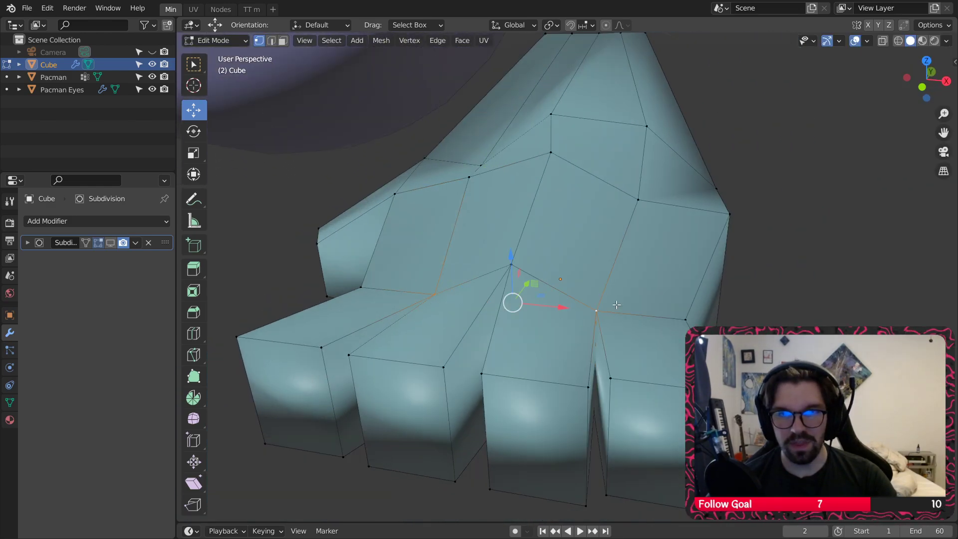
left_click_drag(510, 253, 552, 202)
left_click(111, 243)
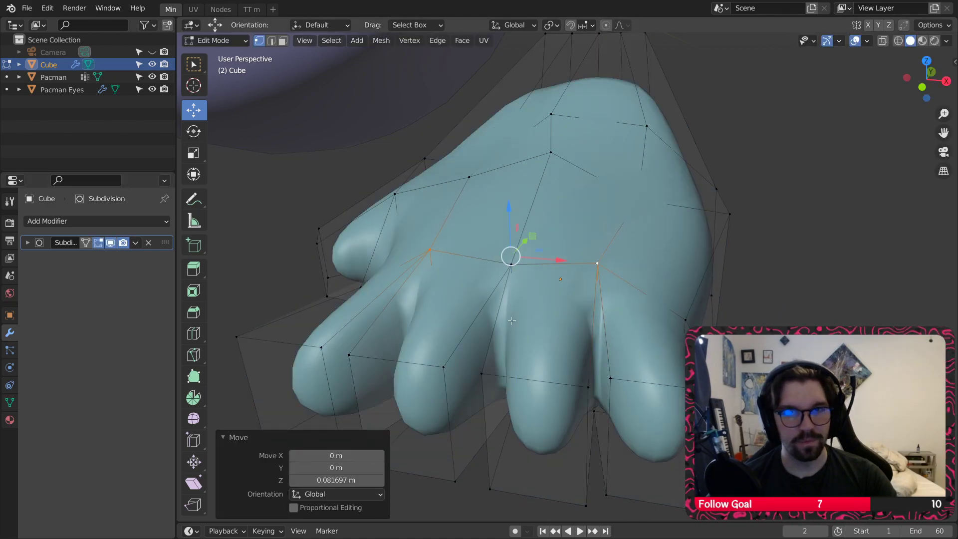
Step: Select the end face of the thumb and rotate it slightly around the Z axis
scroll(502, 370, "down", 3)
left_click(502, 444)
middle_click_drag(541, 345, 555, 255)
scroll(464, 313, "up", 1)
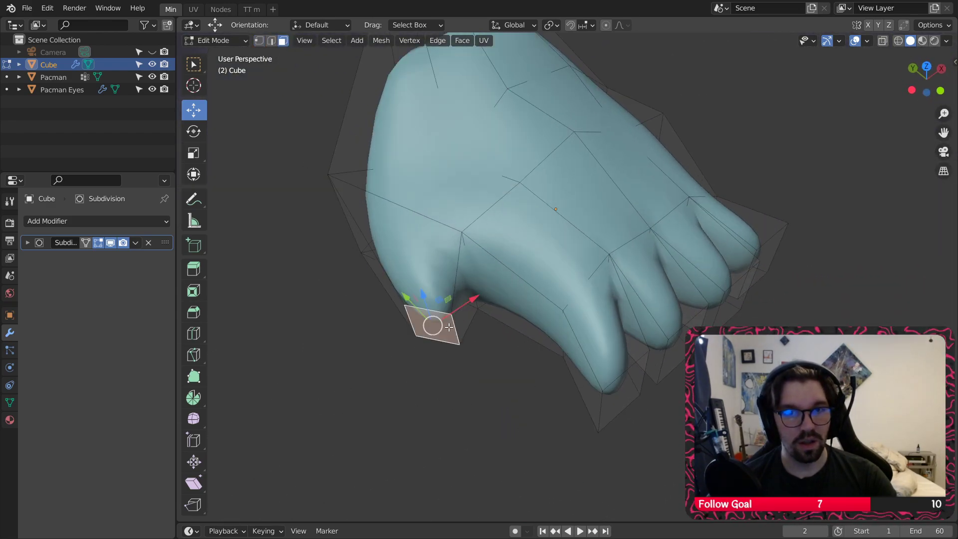
left_click(194, 131)
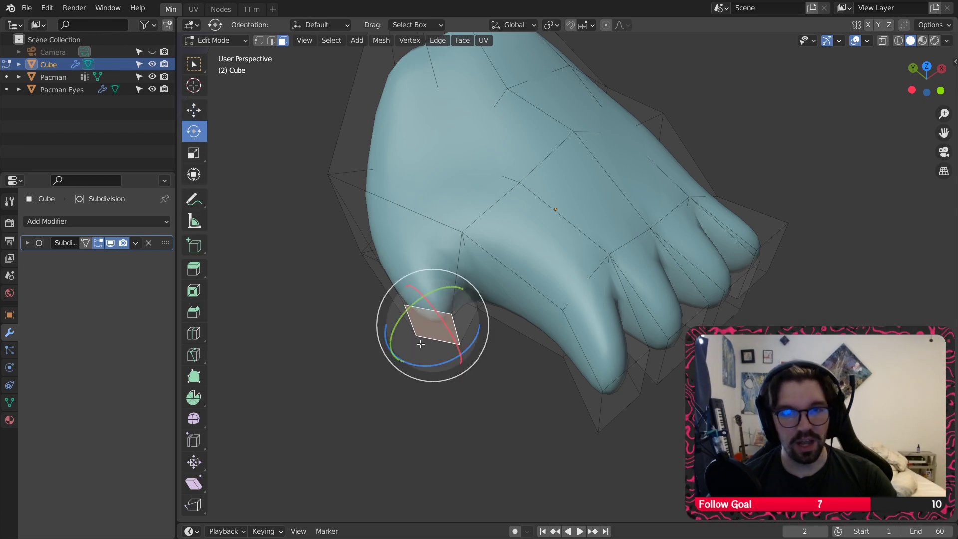
left_click_drag(442, 377, 466, 362)
left_click(277, 143)
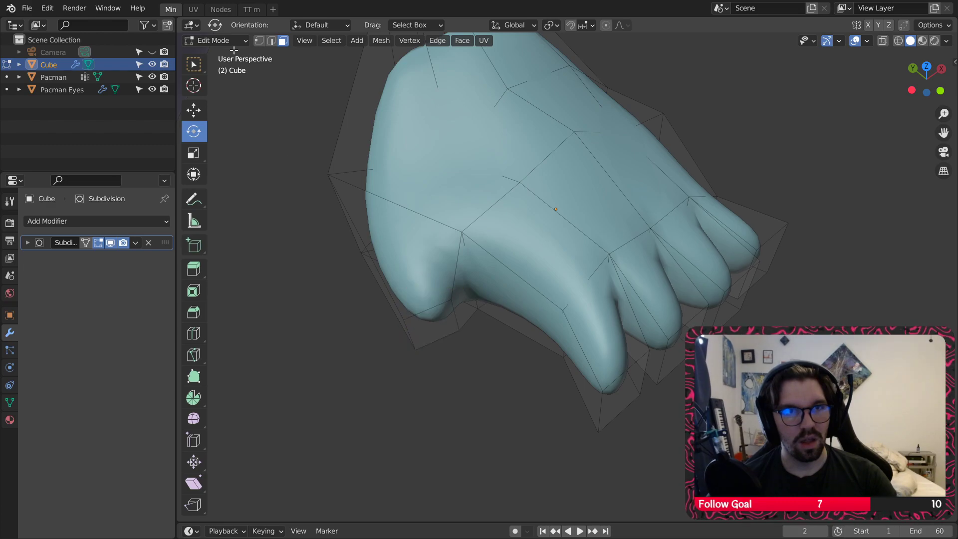
Step: Switch to Object Mode and examine the hand's overall smoothed shape
left_click(229, 42)
left_click(231, 58)
left_click(295, 165)
scroll(329, 227, "down", 2)
middle_click_drag(357, 244, 509, 283)
left_click(509, 282)
Step: In Edit Mode, move the outer edge of the finger next to the thumb about 0.135 m along negative X
left_click(215, 40)
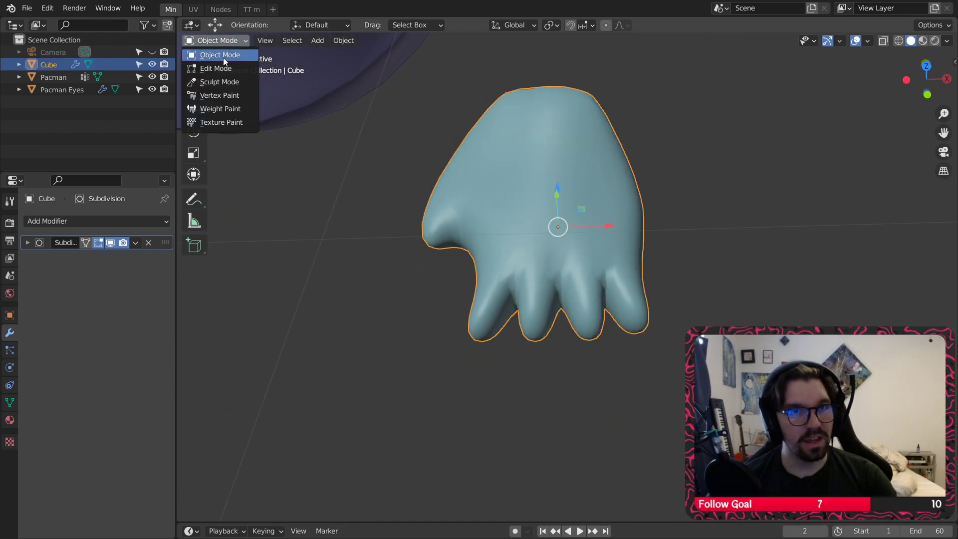
left_click(215, 67)
scroll(398, 197, "up", 5)
middle_click_drag(522, 255, 640, 269)
scroll(567, 277, "up", 1)
middle_click_drag(292, 135, 322, 136)
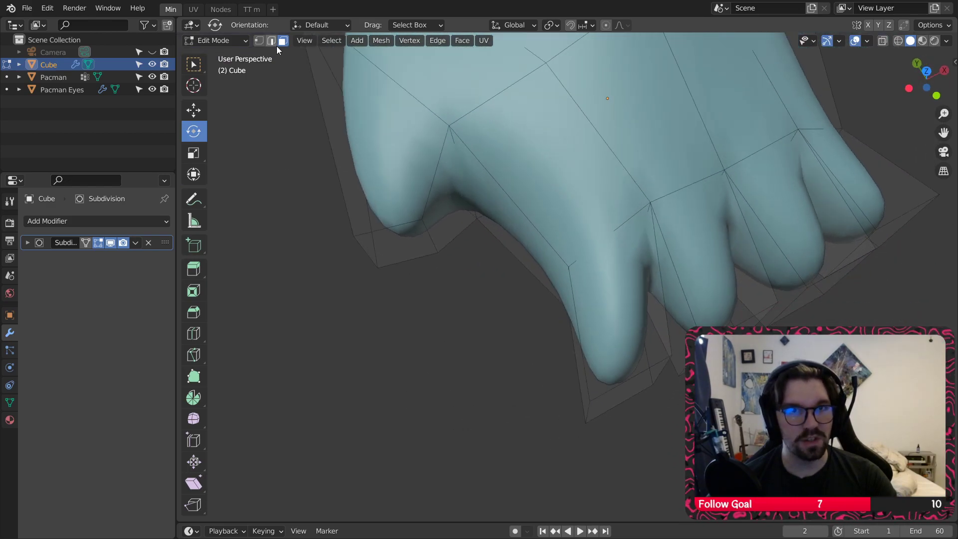
left_click(604, 339)
middle_click_drag(604, 338, 599, 299)
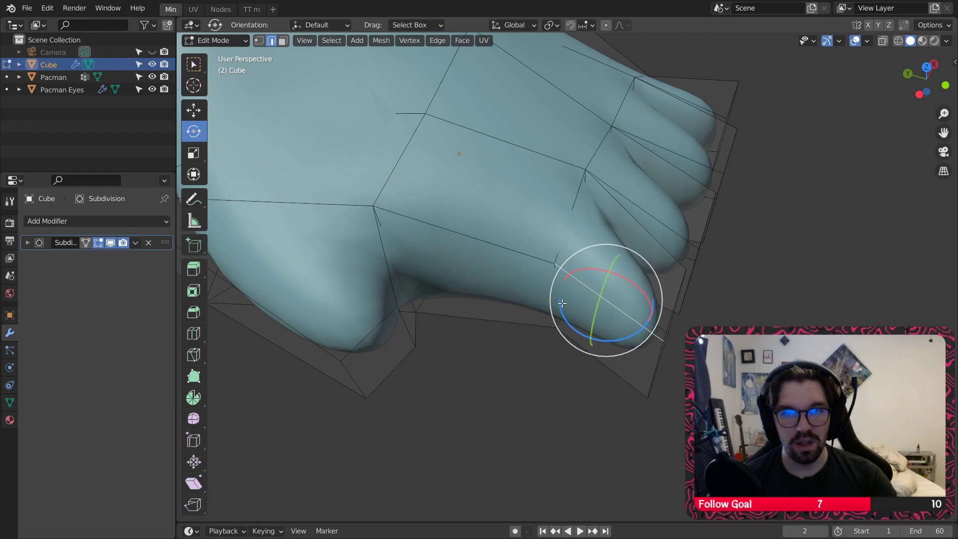
left_click(194, 109)
middle_click_drag(564, 249, 480, 254)
left_click_drag(590, 256, 507, 263)
Step: Move the little finger's outer edge about 0.096 m along X to widen the hand
middle_click_drag(554, 267, 427, 298)
middle_click_drag(623, 309, 433, 300, "shift")
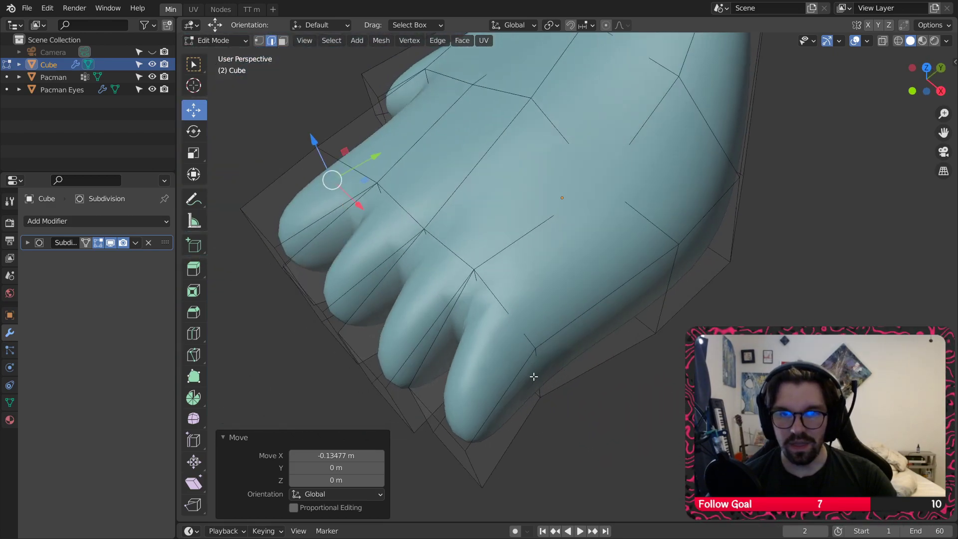
left_click(534, 378)
left_click_drag(575, 413, 613, 444)
middle_click_drag(613, 444, 562, 327)
scroll(563, 327, "down", 3)
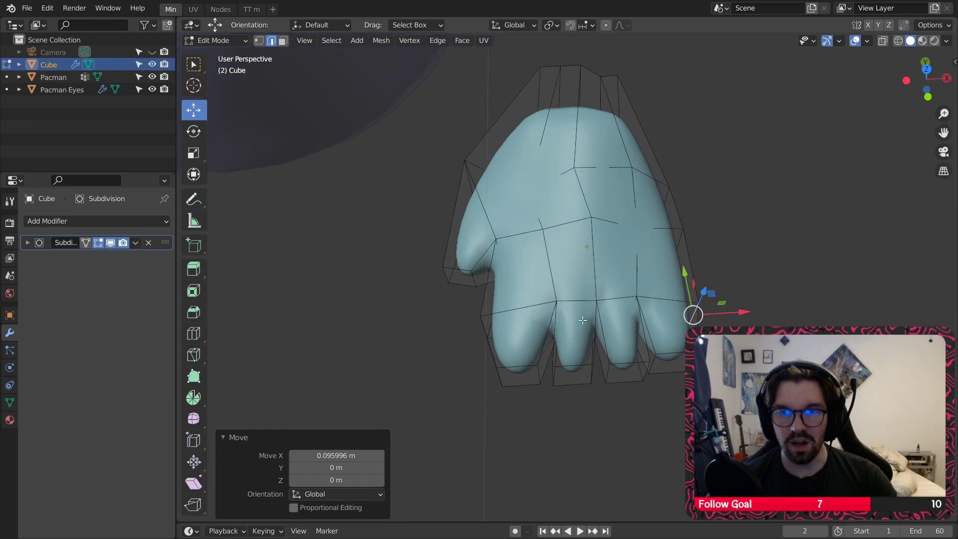
Step: Return to Object Mode and move the hand about 1.844 m along negative X, toward the underside of the Pacman
left_click(212, 41)
left_click(213, 55)
middle_click_drag(403, 358, 698, 379)
left_click(581, 367)
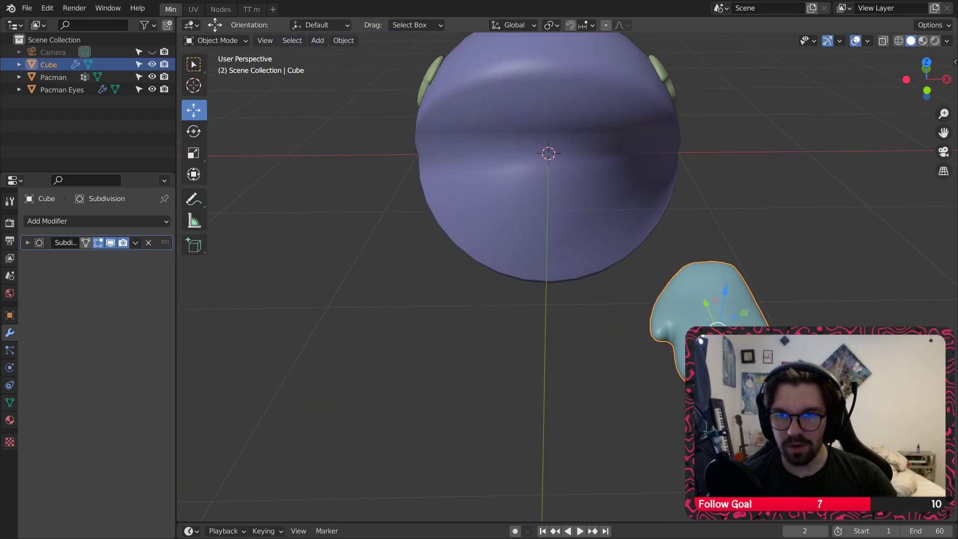
key("g")
key("x")
left_click(479, 319)
Step: Rotate the hand -38.4° around Z and shift it about -0.175 m in X and 0.279 m in Y beneath the Pacman
middle_click_drag(479, 319, 605, 310)
left_click(194, 131)
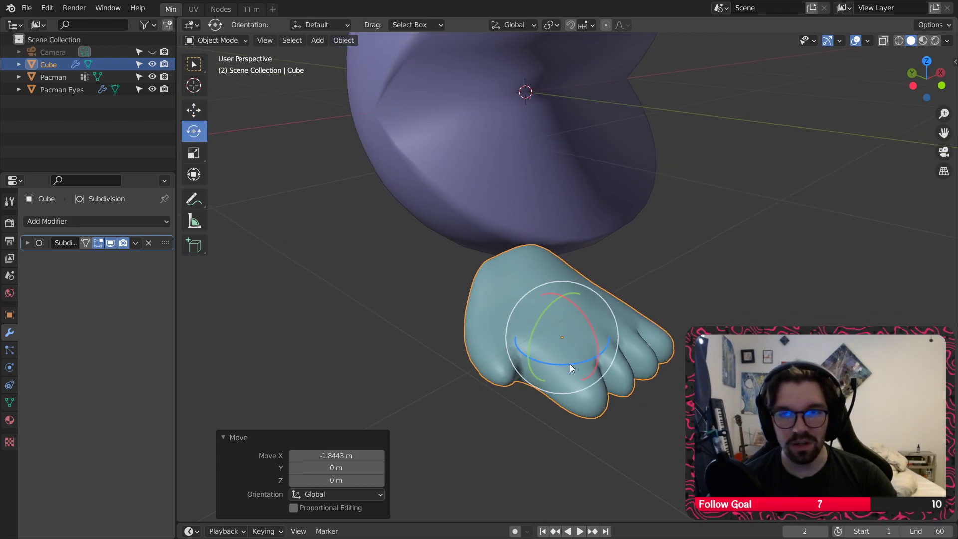
left_click_drag(570, 364, 546, 359)
middle_click_drag(546, 359, 247, 185)
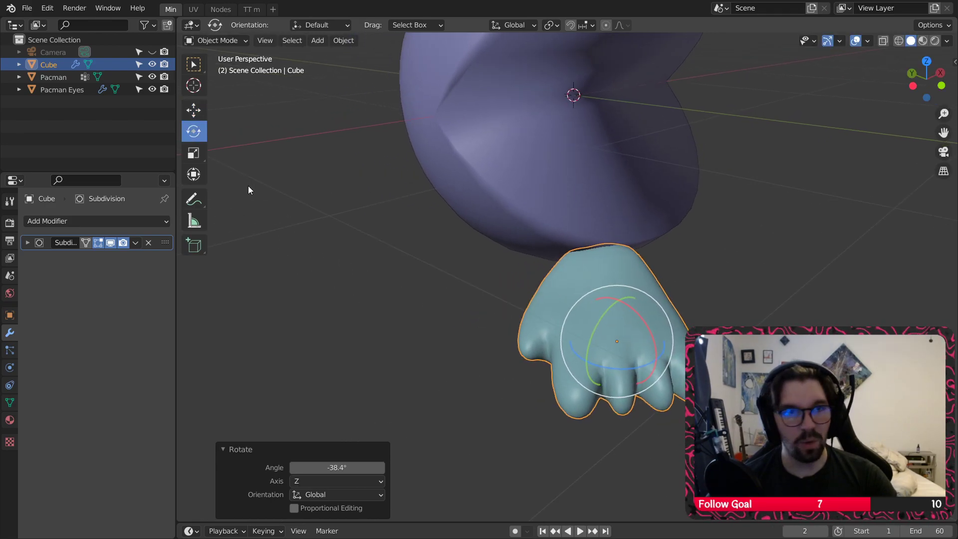
left_click(192, 110)
middle_click_drag(623, 338, 631, 351)
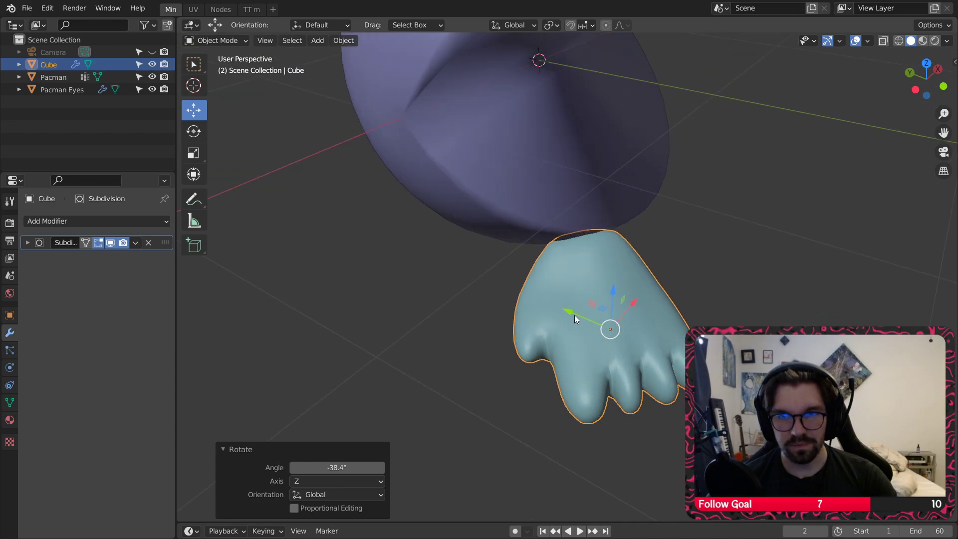
left_click_drag(600, 308, 541, 305)
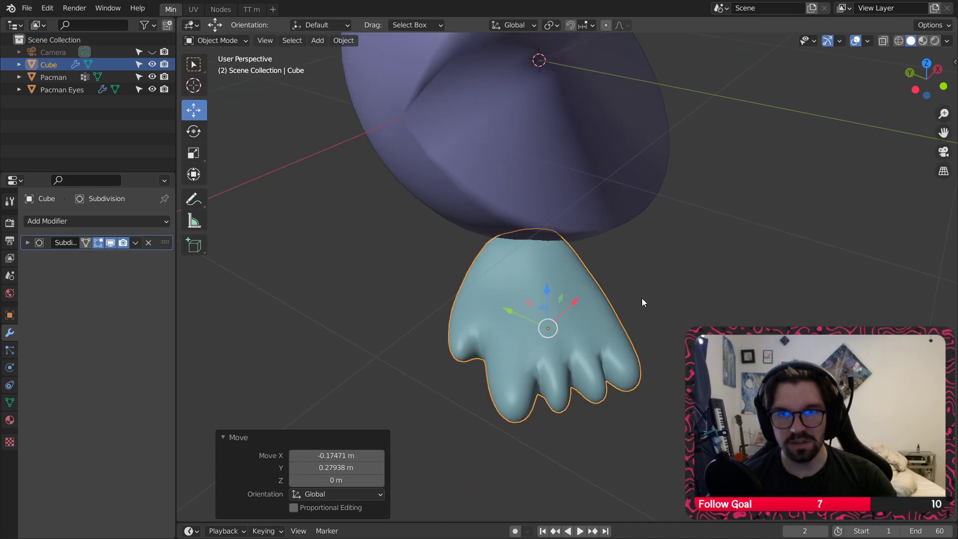
Step: Add a Mirror modifier to the hand with Pacman as the mirror object, mirroring on both the X and Y axes
mouse_move(642, 297)
middle_mouse_down()
mouse_move(615, 253)
mouse_move(549, 191)
mouse_move(477, 237)
mouse_move(479, 302)
mouse_move(622, 267)
mouse_move(658, 304)
middle_mouse_up()
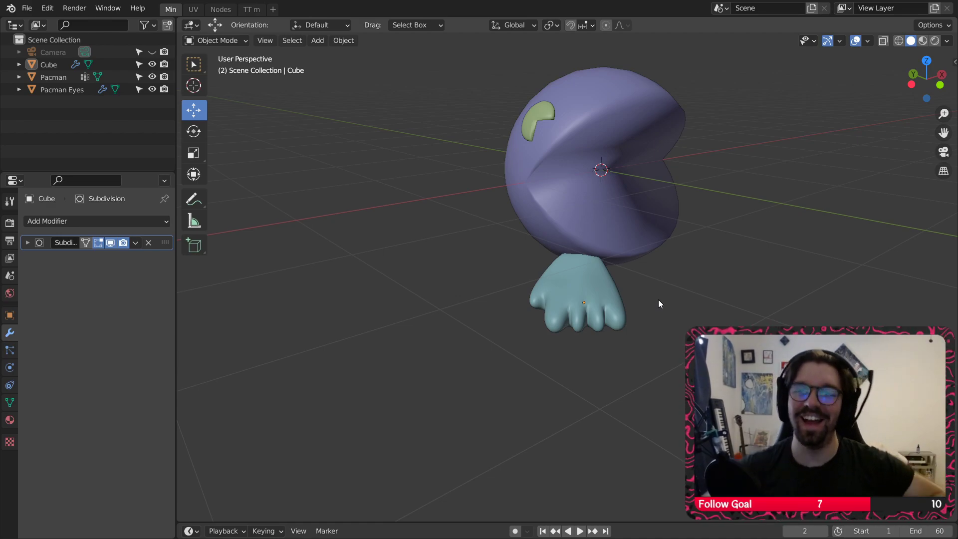
middle_click_drag(680, 241, 717, 264)
middle_click_drag(603, 325, 638, 306)
left_click(625, 307)
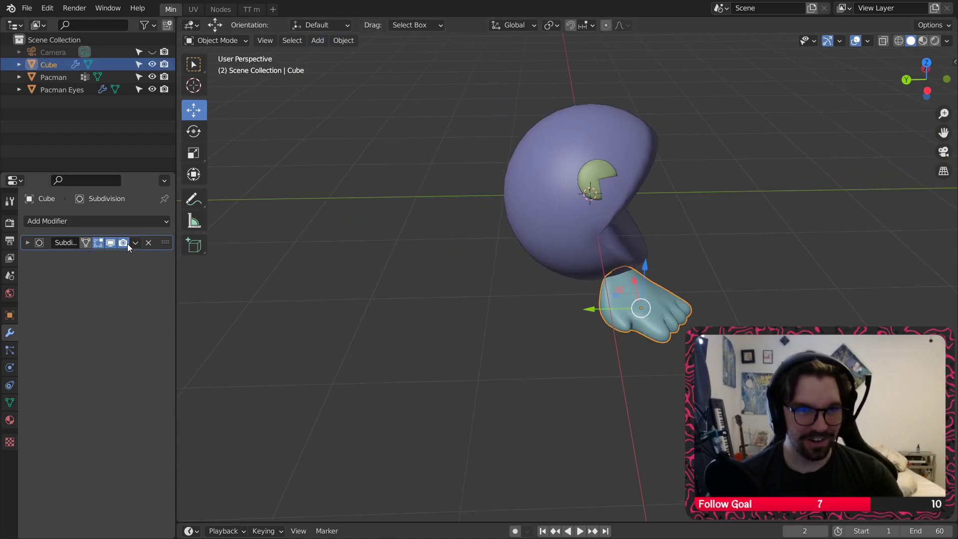
left_click(136, 223)
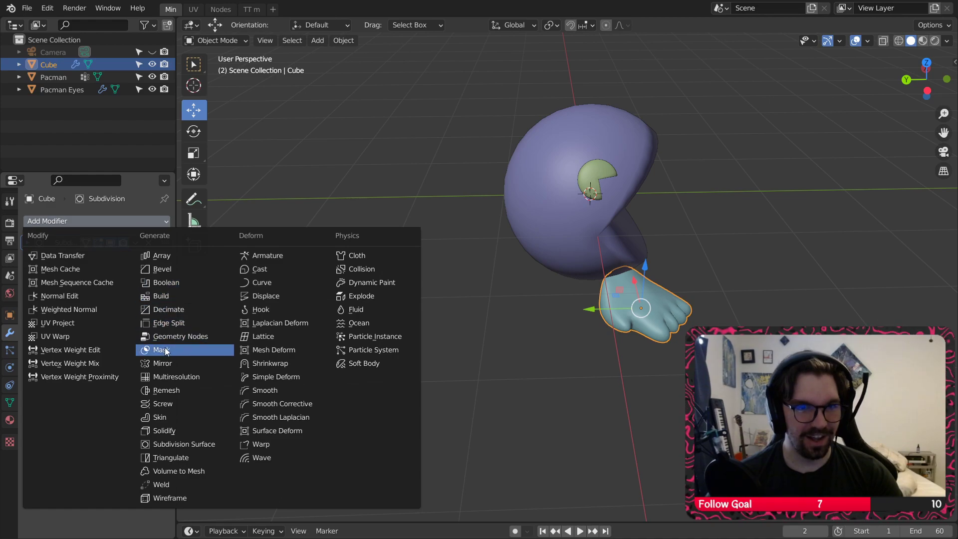
left_click(163, 364)
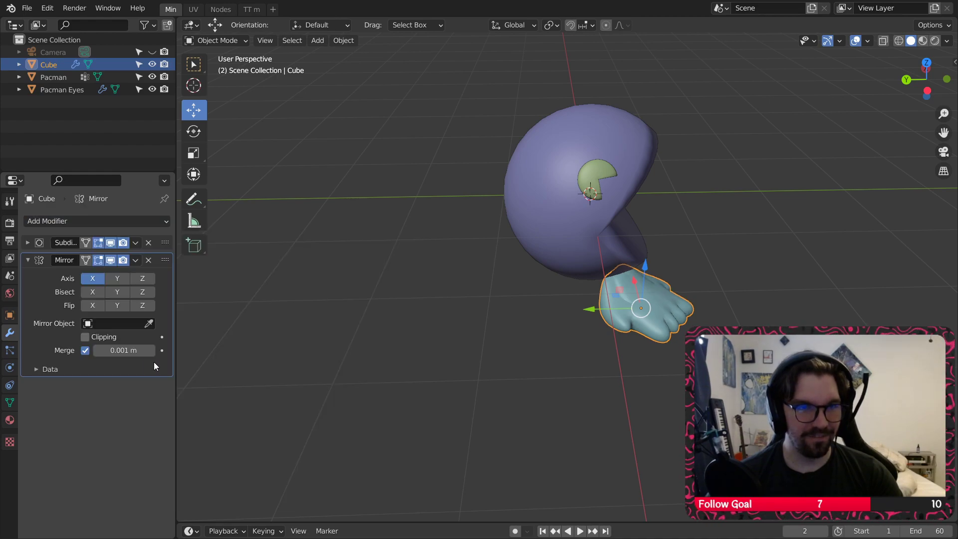
left_click(129, 322)
left_click(115, 355)
left_click(117, 278)
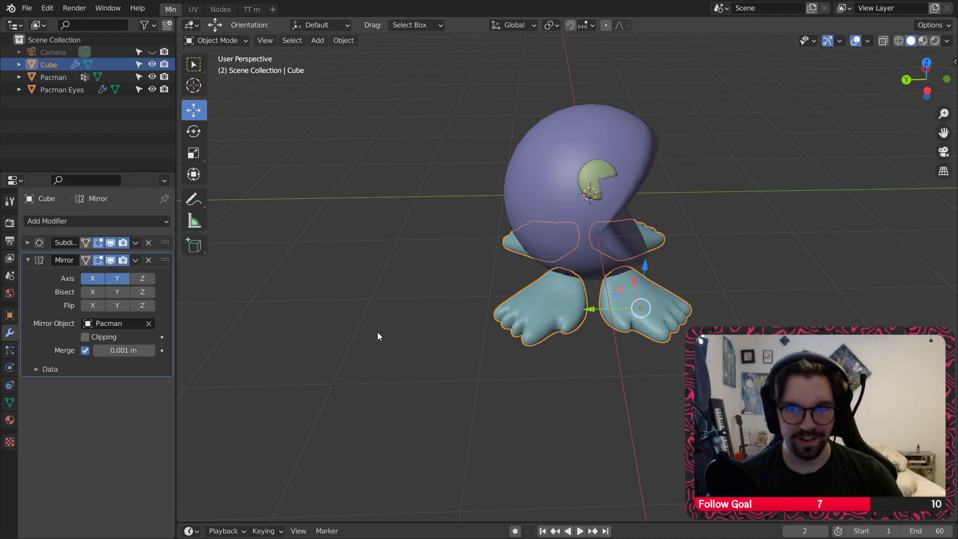
left_click(376, 336)
Step: Rotate the mirrored feet 5.58° around Z and move them about 0.138 m along X
middle_click_drag(523, 317, 352, 325)
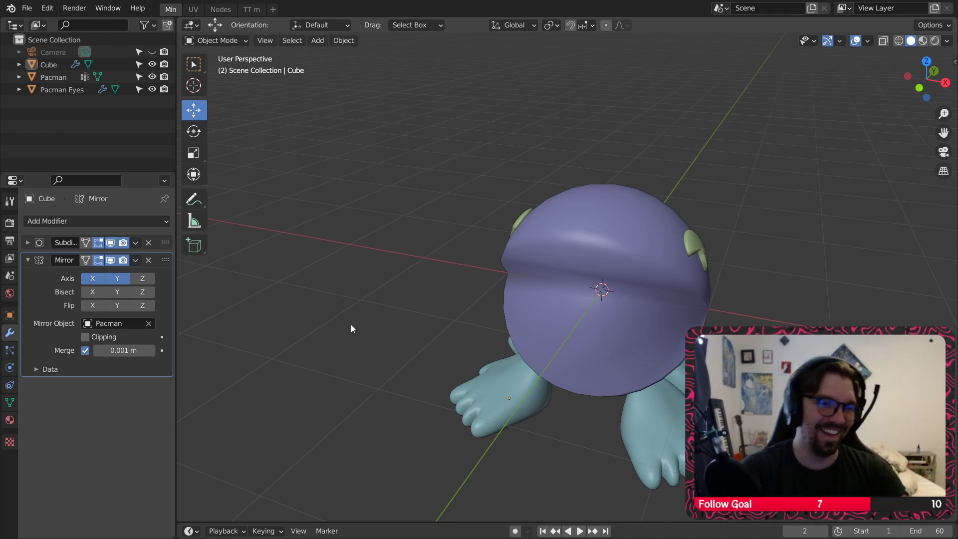
middle_click_drag(412, 208, 475, 357)
left_click(639, 370)
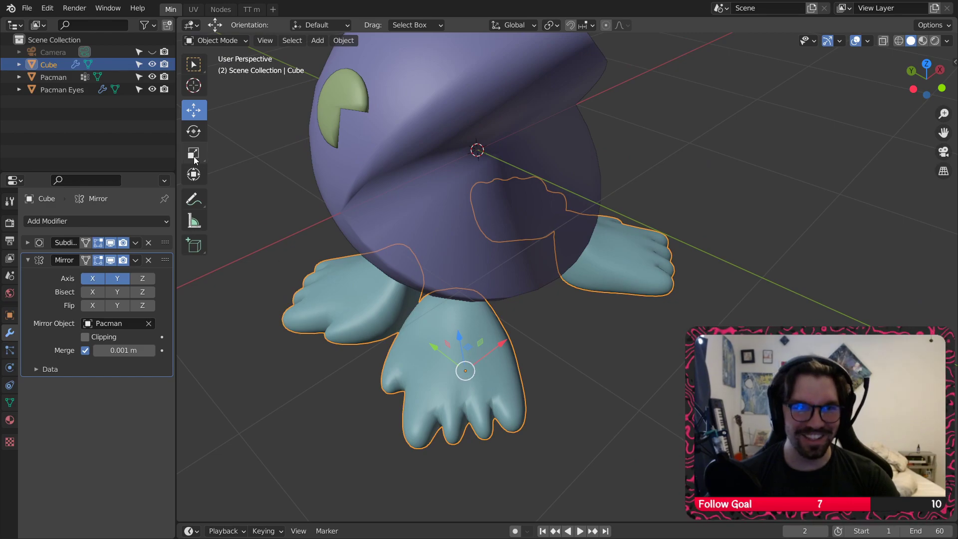
left_click(193, 133)
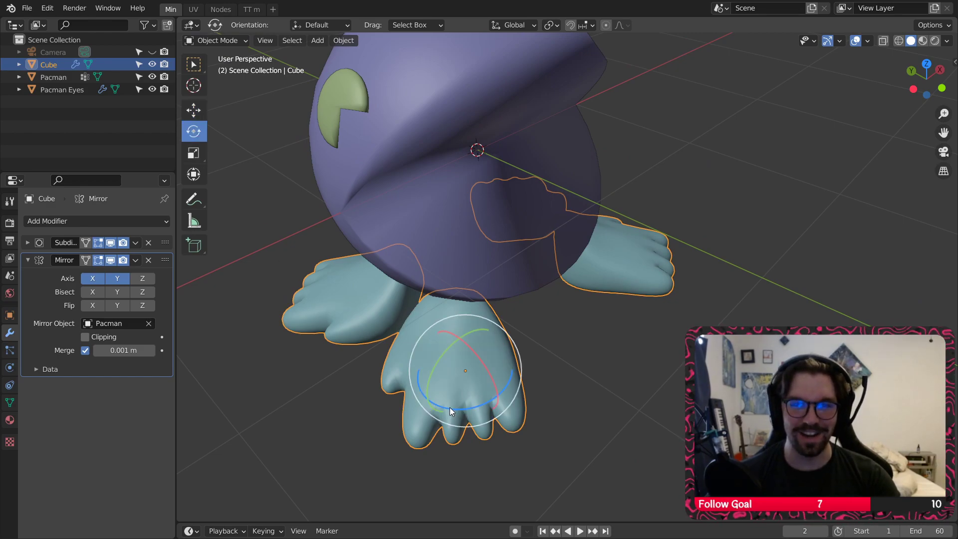
left_click_drag(450, 407, 457, 408)
left_click(193, 114)
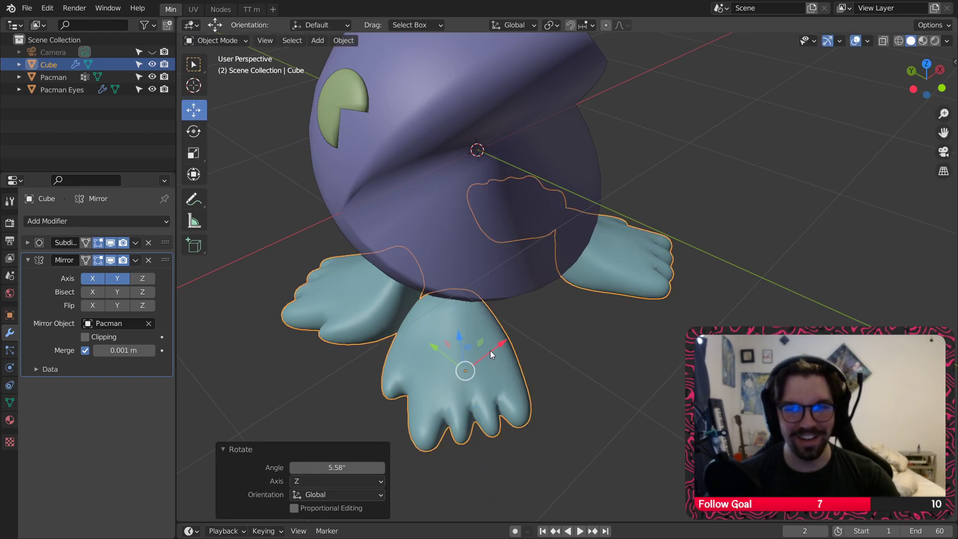
middle_click_drag(490, 350, 498, 366)
key("g")
left_click(531, 332)
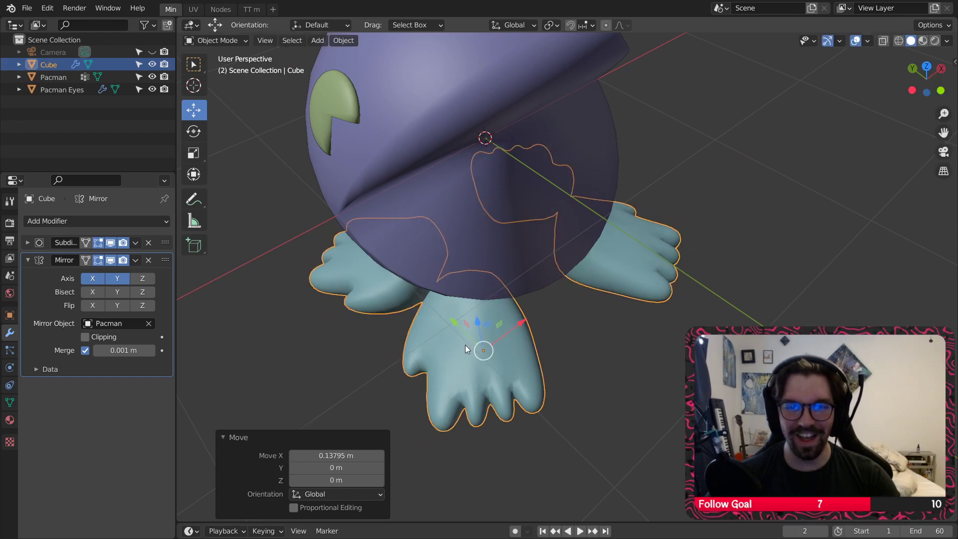
Step: Fine-tune the position of the mirrored feet so they sit against the underside of the Pacman, then deselect them
left_click_drag(457, 319, 468, 332)
left_click(609, 346)
middle_click_drag(455, 306, 560, 310)
scroll(462, 334, "up", 4)
left_click(558, 303)
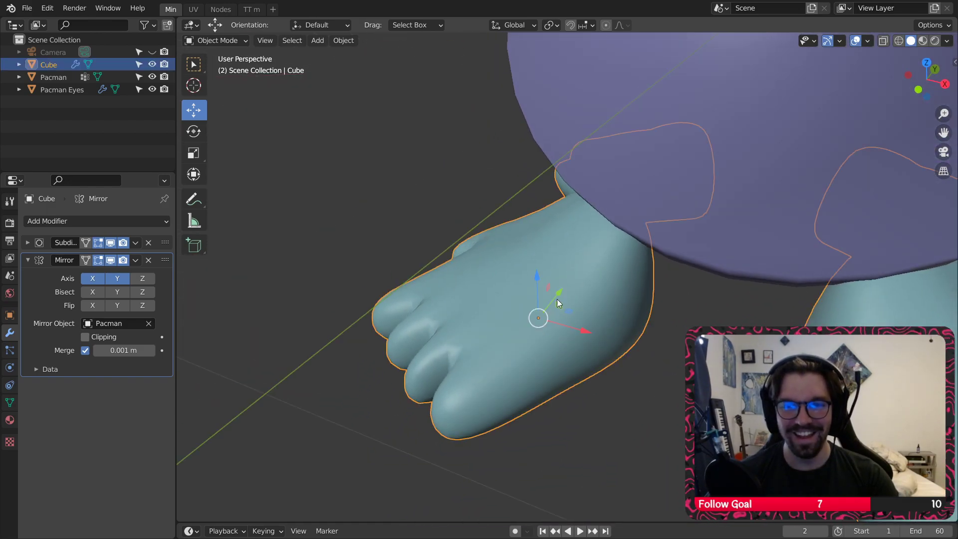
left_click_drag(566, 312, 559, 288)
key("alt+a")
Step: Examine the Pacman with its four feet and eyes from all sides
middle_click_drag(594, 356, 689, 324)
scroll(638, 326, "down", 5)
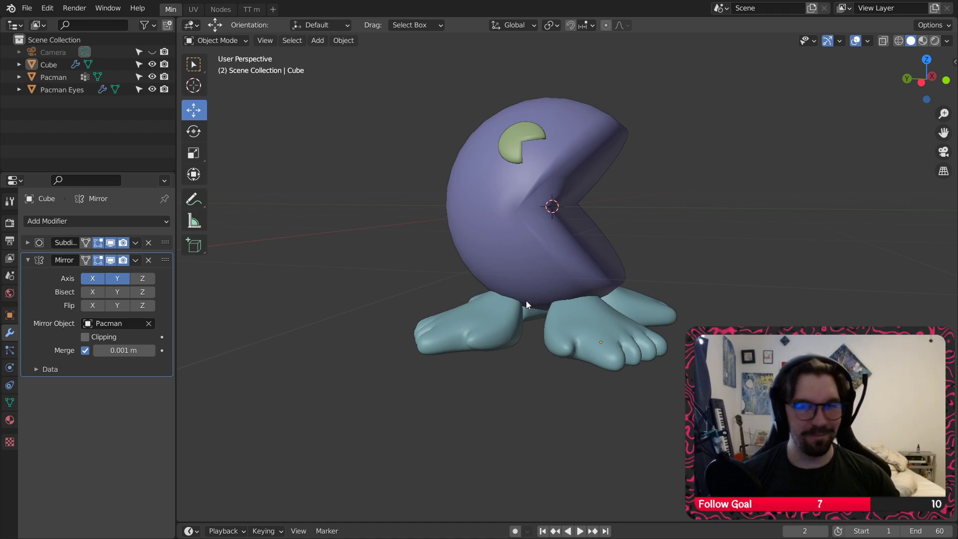
middle_click_drag(526, 300, 660, 316)
middle_click_drag(467, 298, 519, 277)
scroll(479, 285, "down", 4)
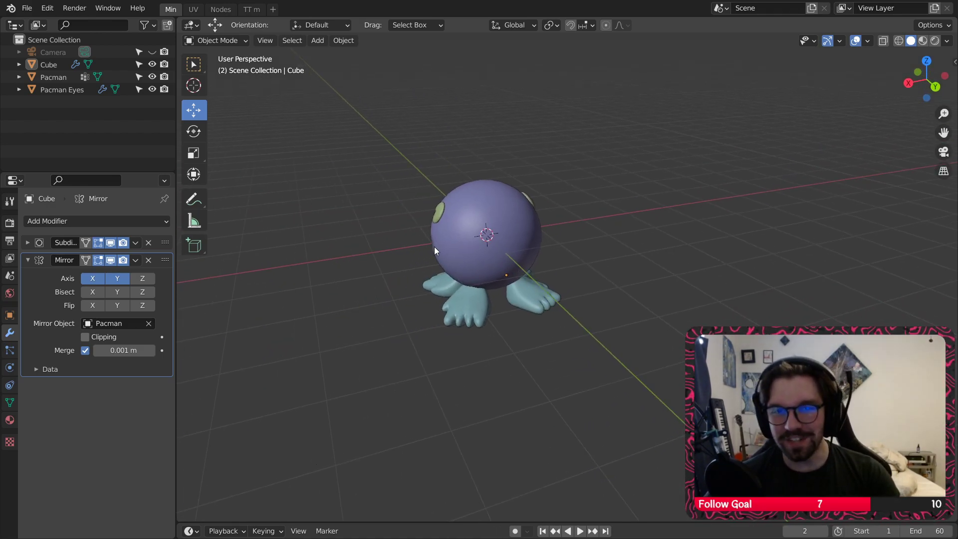
scroll(434, 246, "up", 4)
middle_click_drag(483, 302, 681, 236)
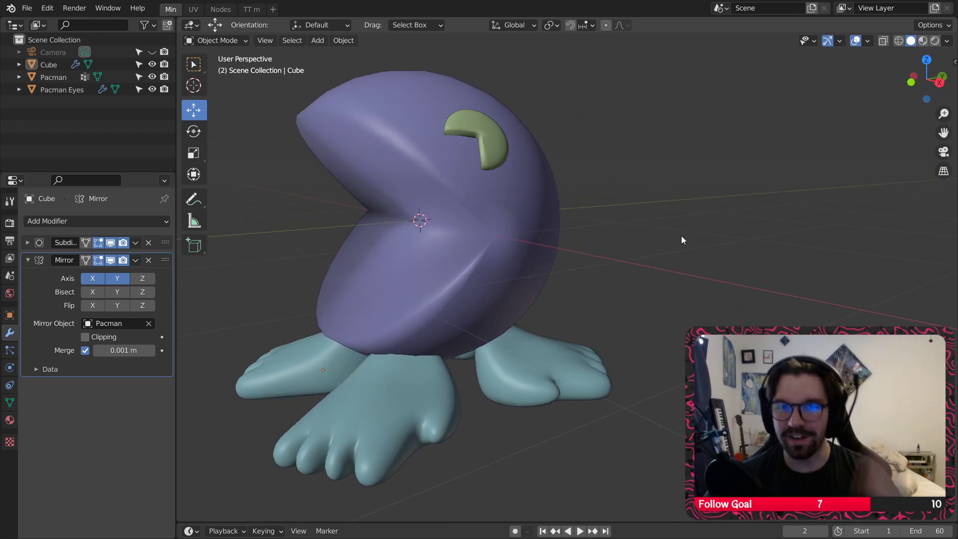
middle_click_drag(468, 222, 540, 176)
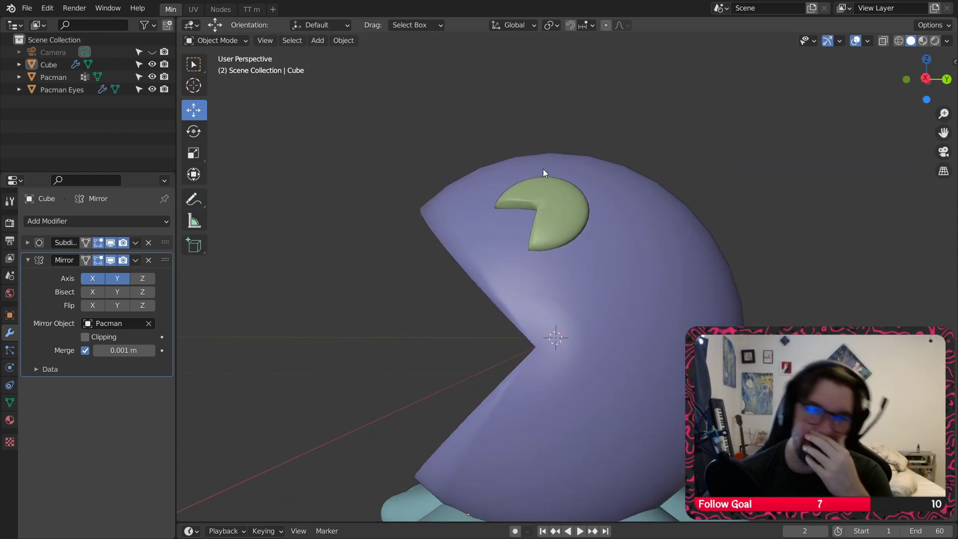
scroll(543, 168, "down", 5)
middle_click_drag(712, 306, 548, 285)
scroll(523, 276, "up", 3)
scroll(523, 273, "up", 3)
scroll(527, 278, "down", 6)
Step: Add a cone mesh with 24 vertices at the world origin
left_click(320, 39)
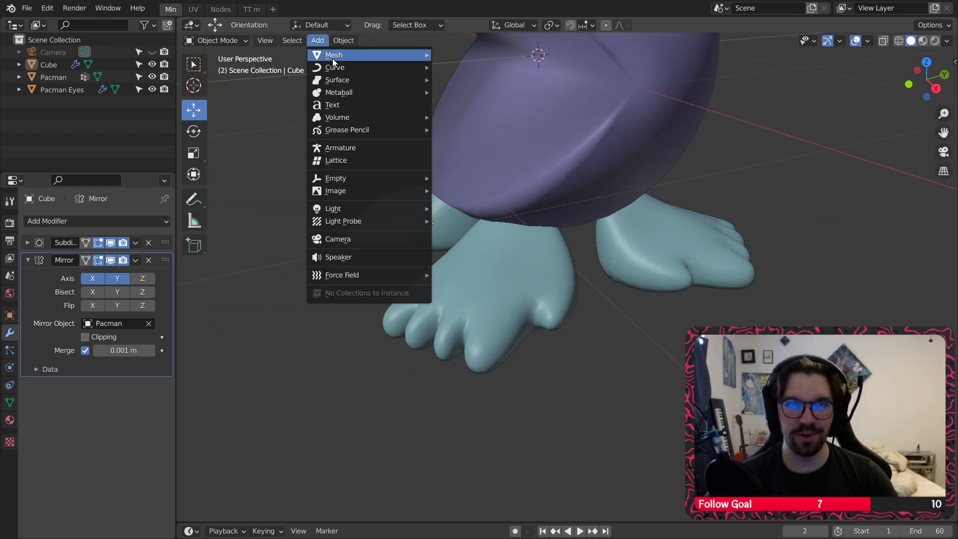
mouse_move(332, 58)
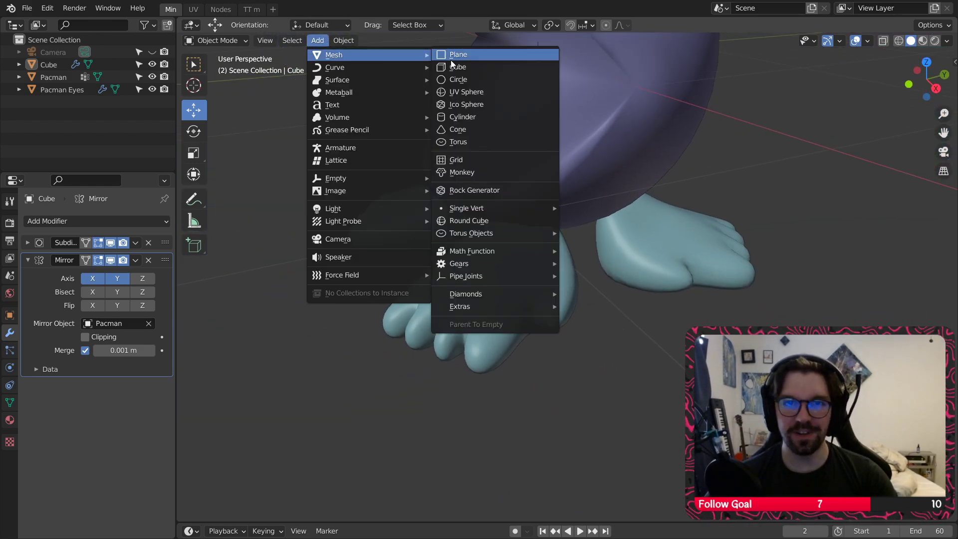
left_click(445, 129)
middle_click_drag(540, 222, 528, 271)
left_click(336, 351)
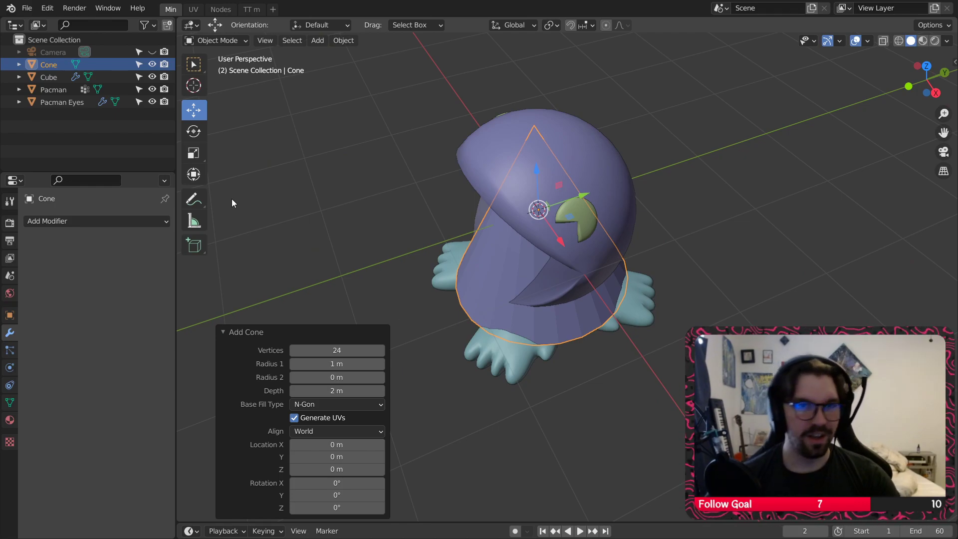
Step: Set the cone's X rotation to 90° in its object transform
left_click(9, 315)
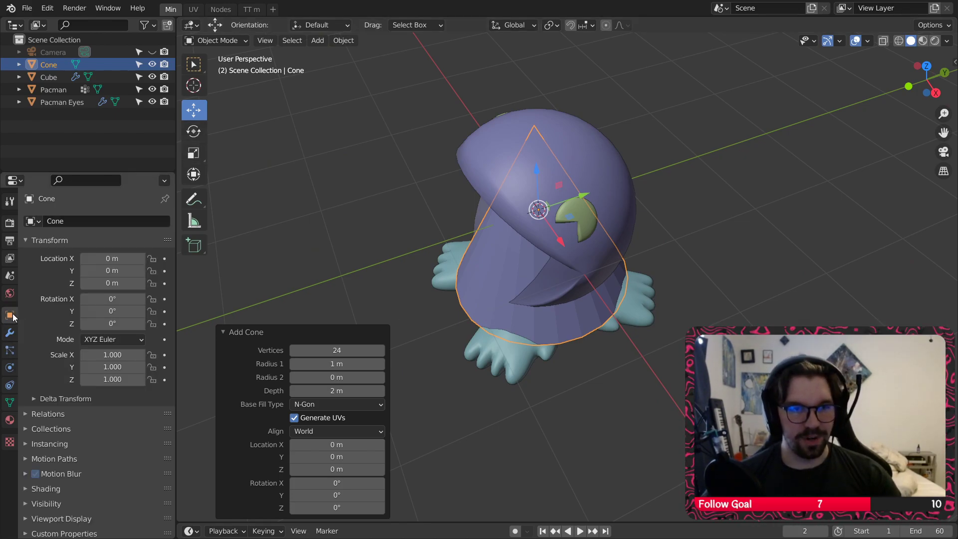
left_click(117, 298)
type("90")
key("Return")
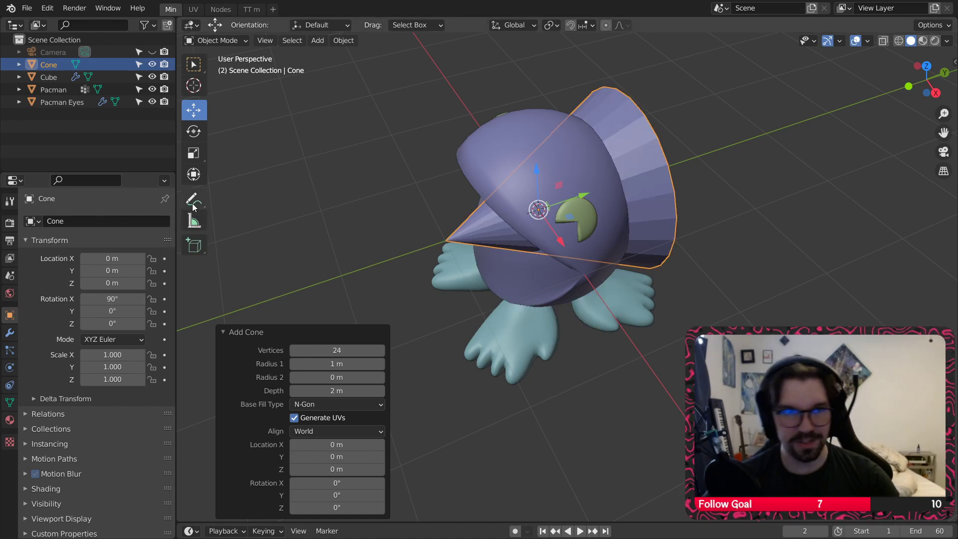
Step: Scale the cone to about 0.148 in global X and Z and about 0.63 along global Y, making a slim spike
middle_click_drag(868, 273, 591, 211)
key("s")
key("shift+y")
left_click(598, 244)
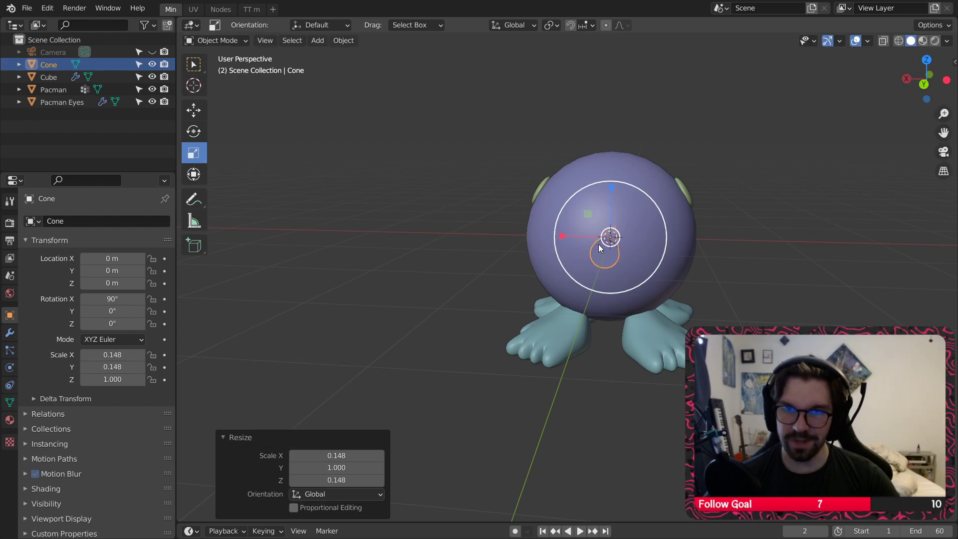
middle_click_drag(598, 244, 573, 251)
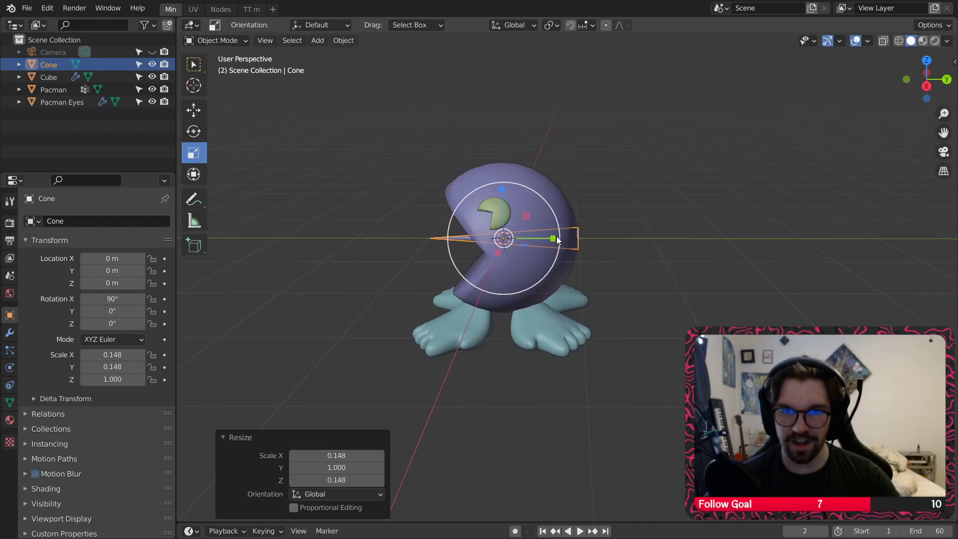
left_click_drag(557, 240, 538, 241)
Step: Move the cone out of the Pacman to the floor beside the foot, at about X 1.33, Y -1.61, Z -1.10 m
middle_click_drag(516, 257, 402, 184)
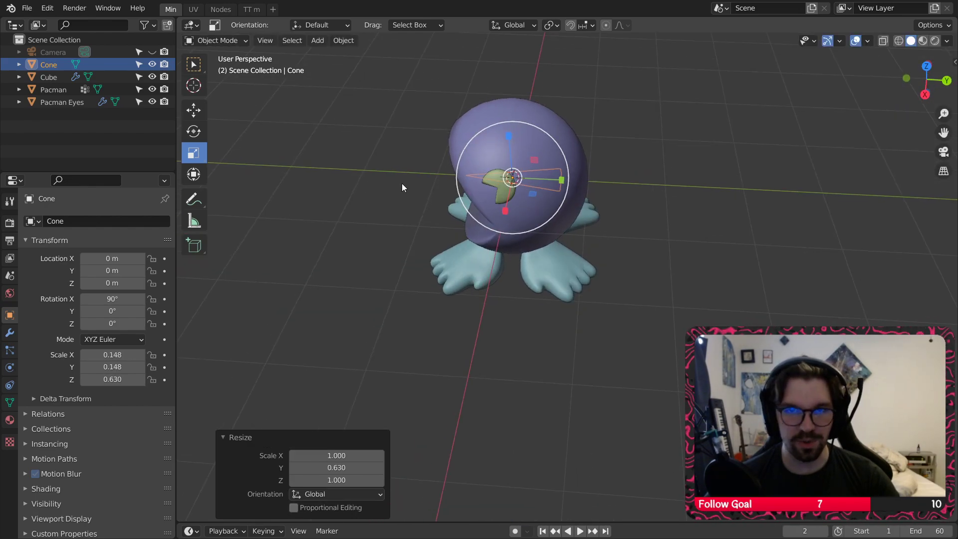
left_click(194, 109)
middle_click_drag(529, 199, 565, 204)
left_click_drag(565, 204, 419, 208)
middle_click_drag(430, 270, 446, 229, "shift")
left_click_drag(434, 243, 414, 312)
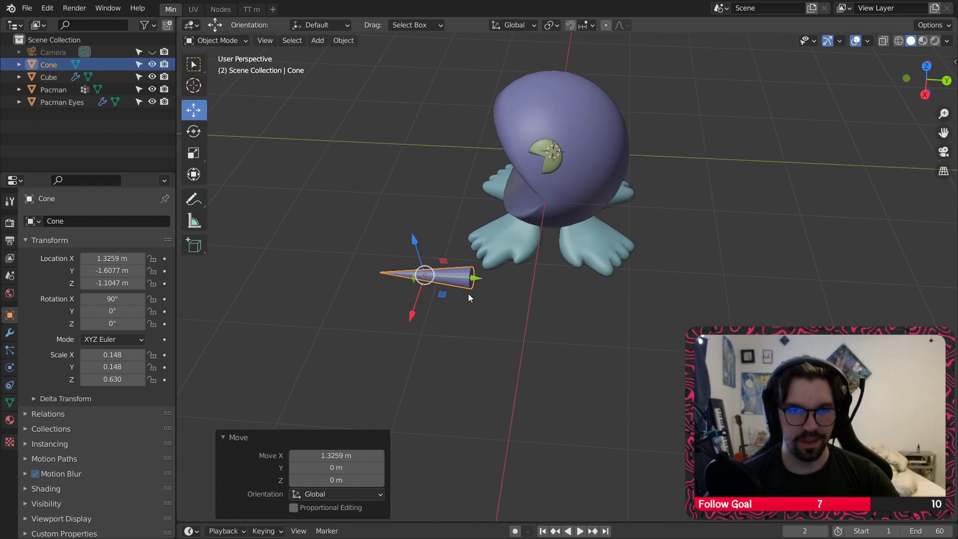
scroll(468, 294, "up", 4)
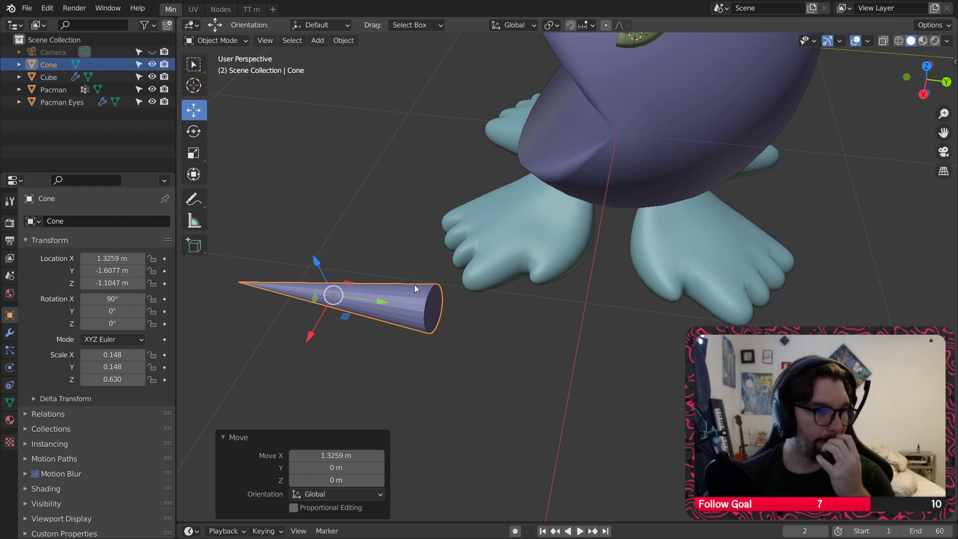
Step: Shrink the cone uniformly to a scale of about 0.055, 0.055, 0.232 and move it close to the foot's thumb-like toe
left_click(192, 154)
left_click_drag(386, 289, 352, 292)
left_click(194, 110)
middle_click_drag(338, 295, 343, 317)
left_click_drag(343, 318, 542, 279)
Step: Turn the cone to about 57.4° around Z and seat its base inside the tip of the thumb-like toe
scroll(542, 278, "up", 4)
middle_click_drag(541, 277, 503, 261)
left_click_drag(544, 278, 504, 315)
left_click(194, 132)
left_click(193, 109)
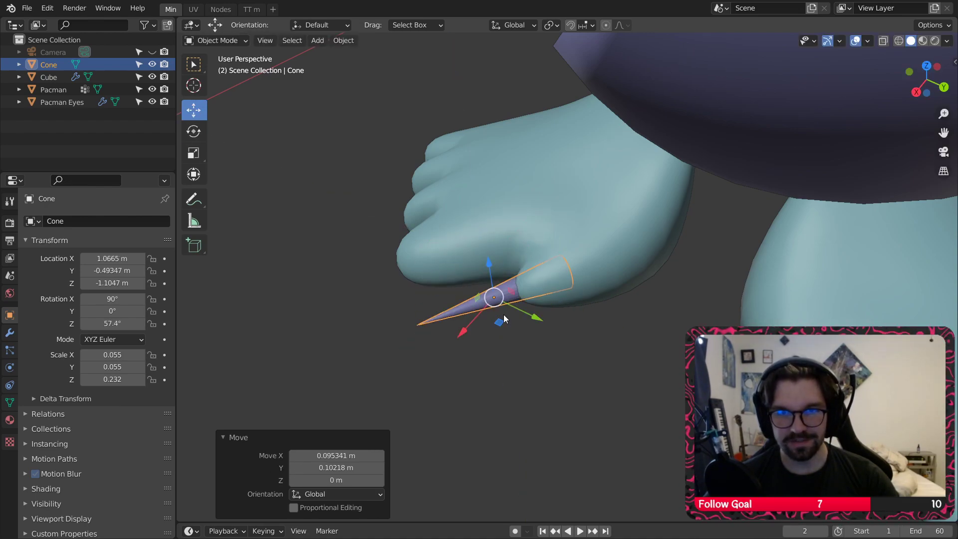
middle_click_drag(504, 314, 620, 293)
left_click(524, 350)
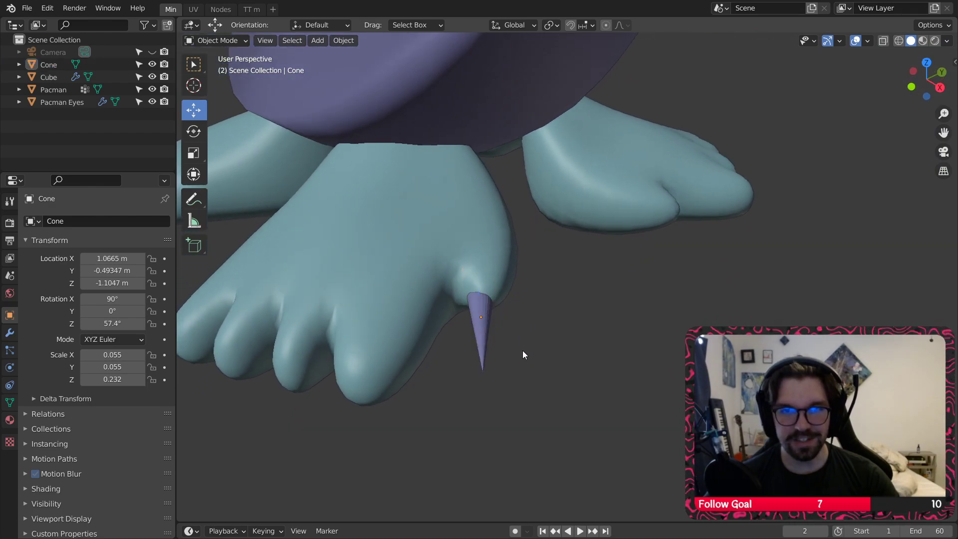
Step: Examine how the cone claw fits on the thumb-like toe from close up and farther away
middle_click_drag(499, 319, 506, 361)
left_click(502, 311)
right_click(502, 310)
left_click(502, 311)
left_click(597, 295)
scroll(516, 315, "down", 4)
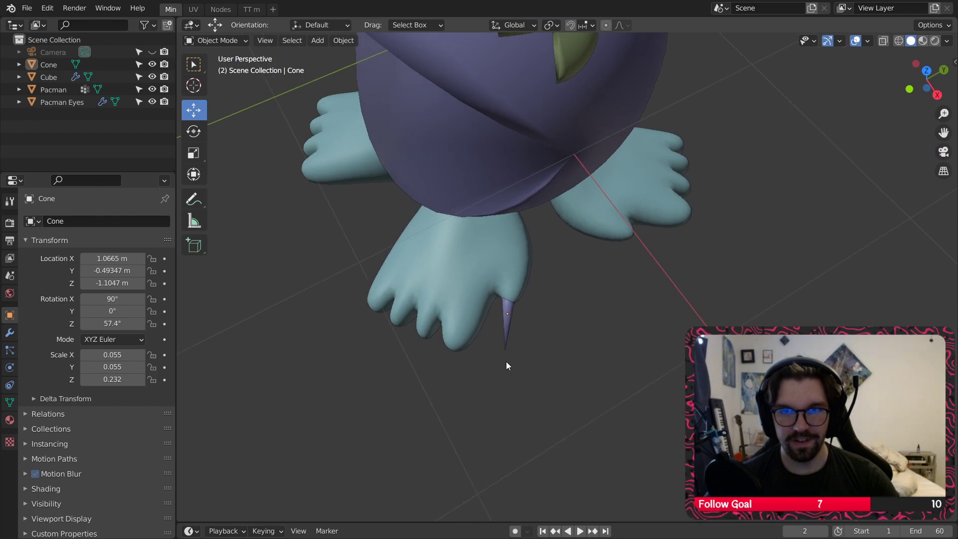
scroll(505, 294, "up", 3)
scroll(504, 298, "up", 2)
Step: Rotate the thumb claw to about 63.3° around Z and fine-tune its position in the toe, lowering it about 0.013 m
left_click(507, 337)
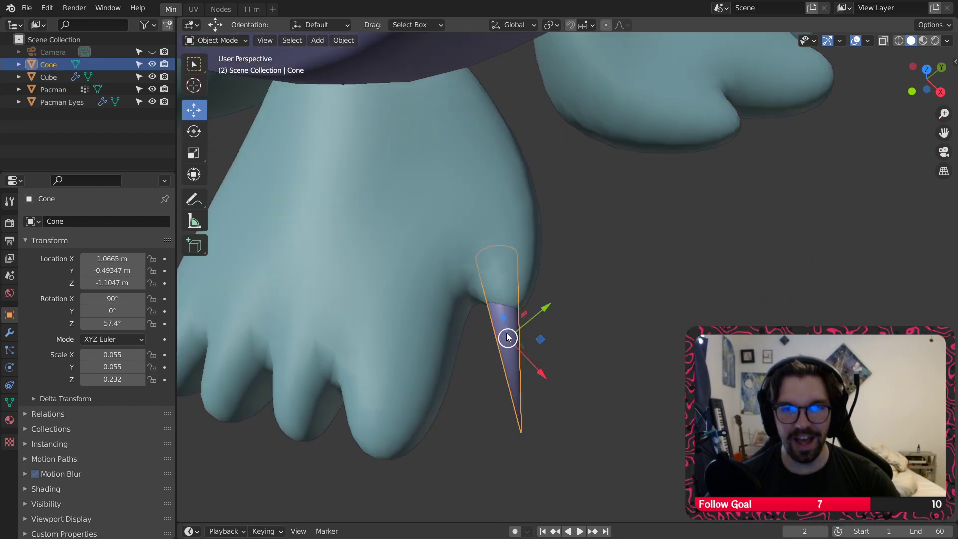
left_click(194, 132)
left_click_drag(496, 382, 475, 357)
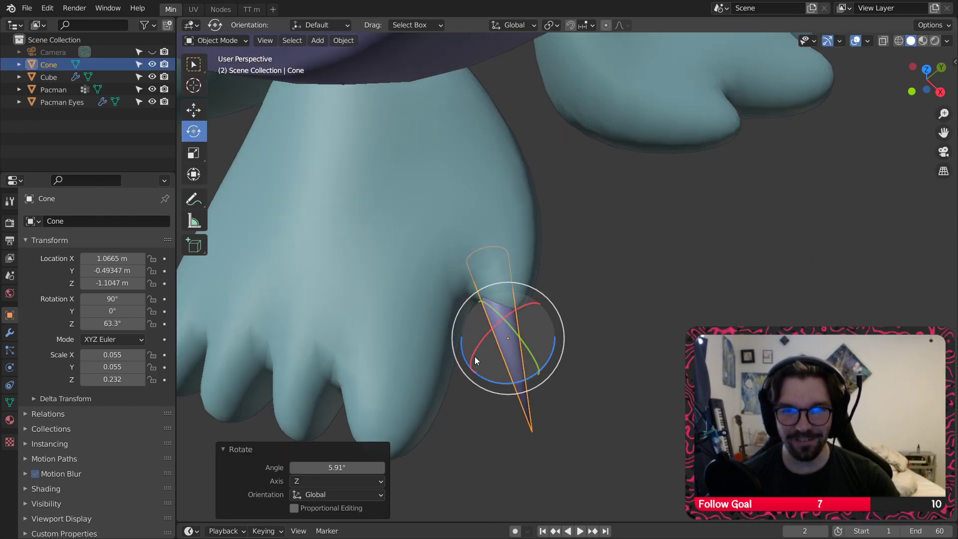
left_click(194, 109)
left_click_drag(547, 341, 552, 339)
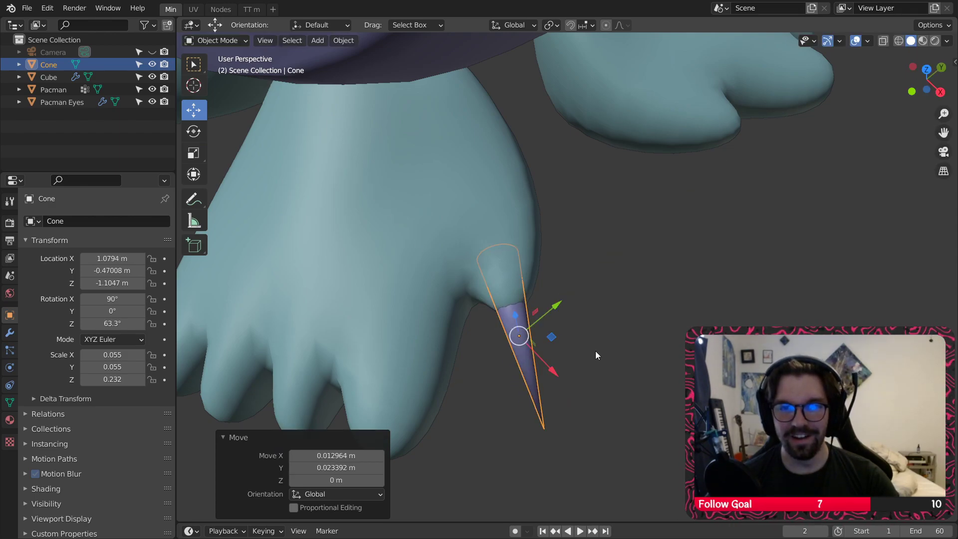
middle_click_drag(595, 352, 548, 276)
left_click_drag(537, 294, 537, 295)
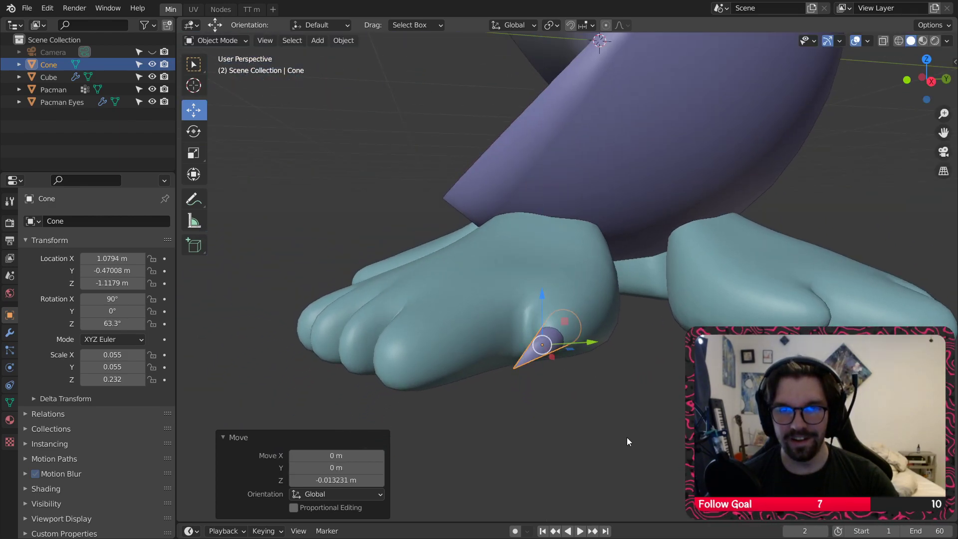
left_click(627, 437)
Step: Duplicate the thumb claw and move the copy horizontally onto the tip of the toe next to the thumb
scroll(580, 336, "down", 2)
middle_click_drag(580, 336, 555, 330)
left_click(555, 331)
scroll(555, 333, "up", 2)
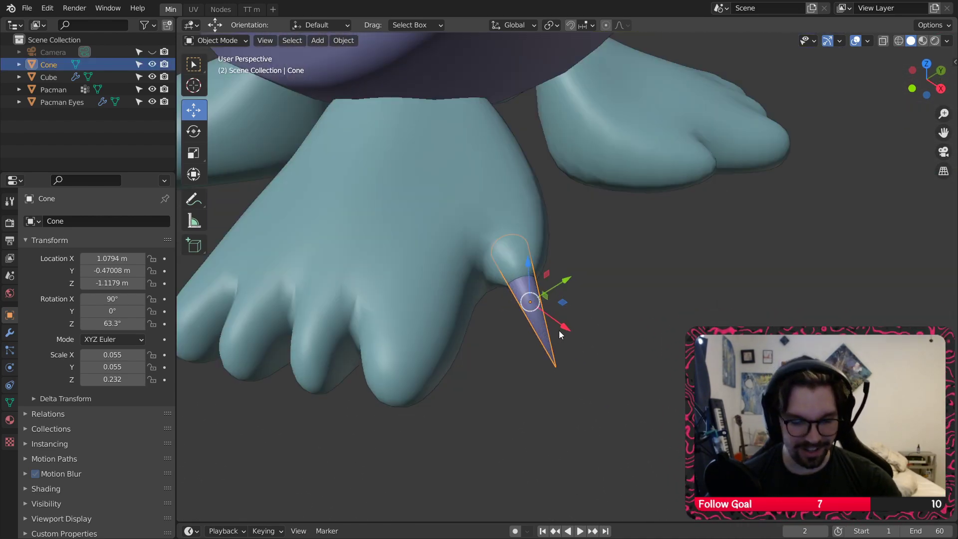
key("ctrl+c")
key("ctrl+v")
scroll(564, 329, "up", 3)
left_click_drag(611, 273, 482, 395)
middle_click_drag(482, 398, 541, 335, "shift")
Step: Trackball-rotate the second claw by about -6.88° and -29.8° to follow its toe, and shift it onto the toe tip
left_click(191, 131)
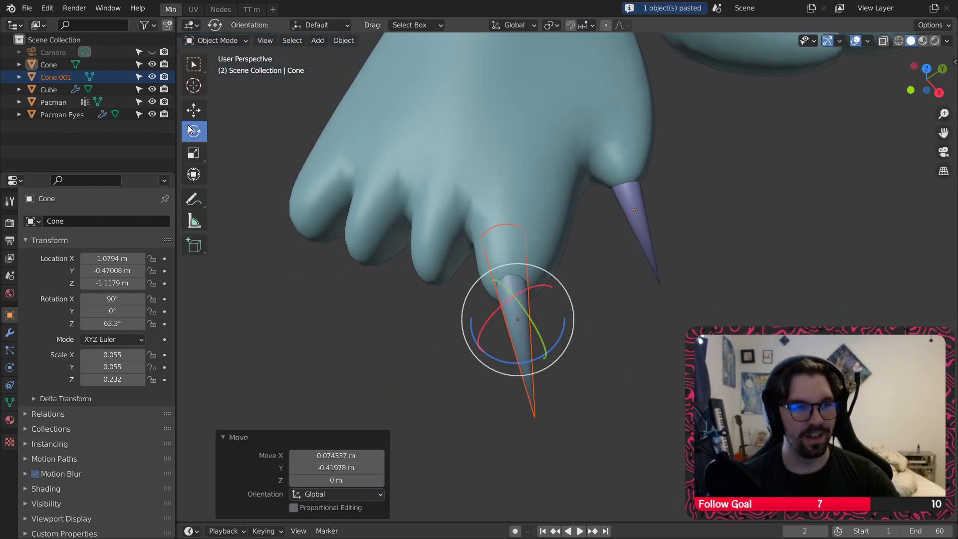
key("r")
key("r")
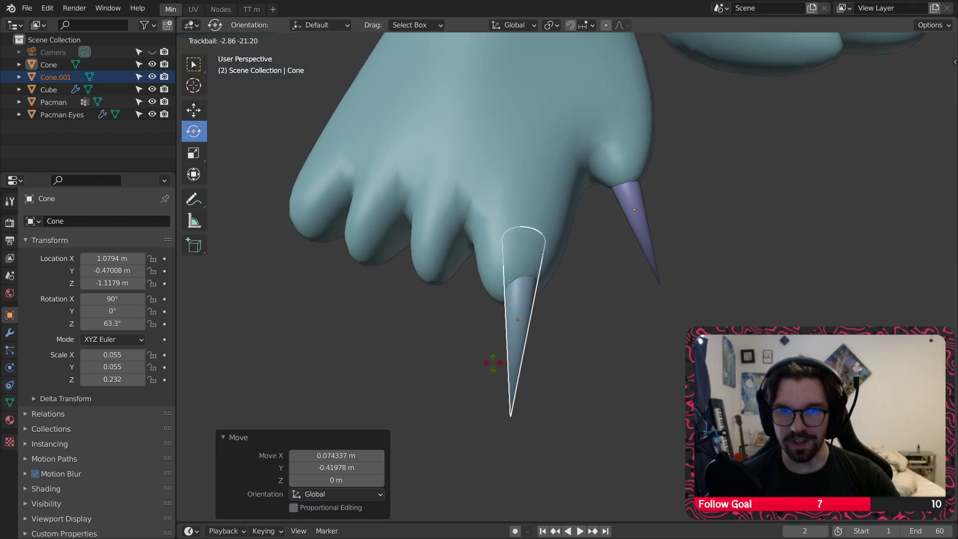
left_click(358, 234)
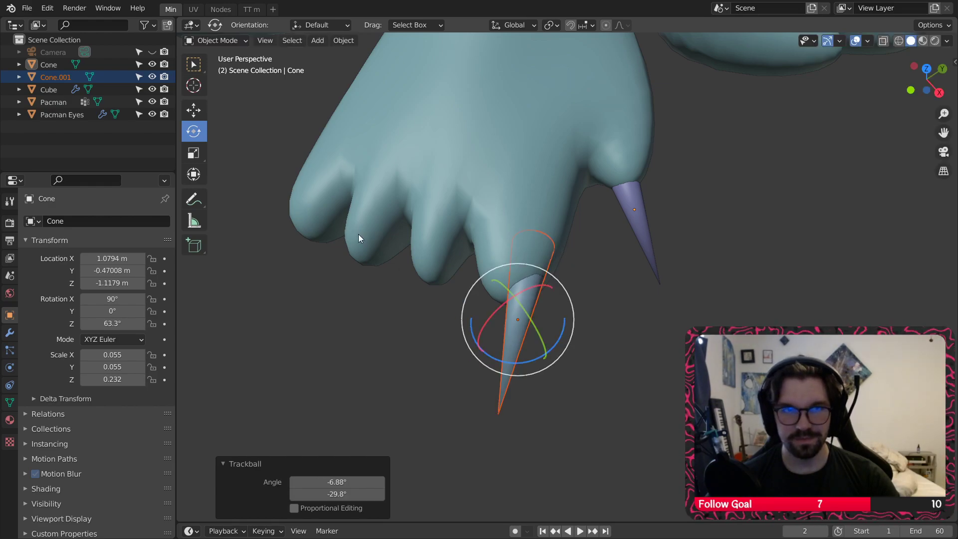
left_click(194, 109)
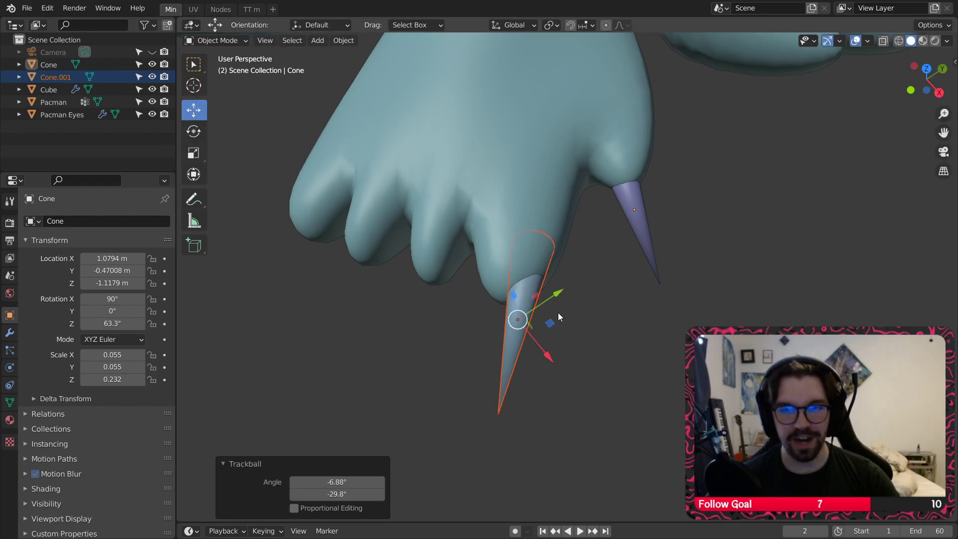
left_click_drag(547, 328, 526, 318)
Step: Fine-tune the second claw's position in its toe tip to about X 1.11, Y -0.90, Z -1.14 m
middle_click_drag(527, 318, 494, 222)
left_click_drag(493, 220, 491, 227)
left_click_drag(530, 273, 532, 275)
left_click(565, 288)
mouse_move(566, 288)
middle_mouse_down()
mouse_move(608, 281)
mouse_move(550, 291)
middle_mouse_up()
left_click(534, 292)
left_click_drag(553, 287, 558, 285)
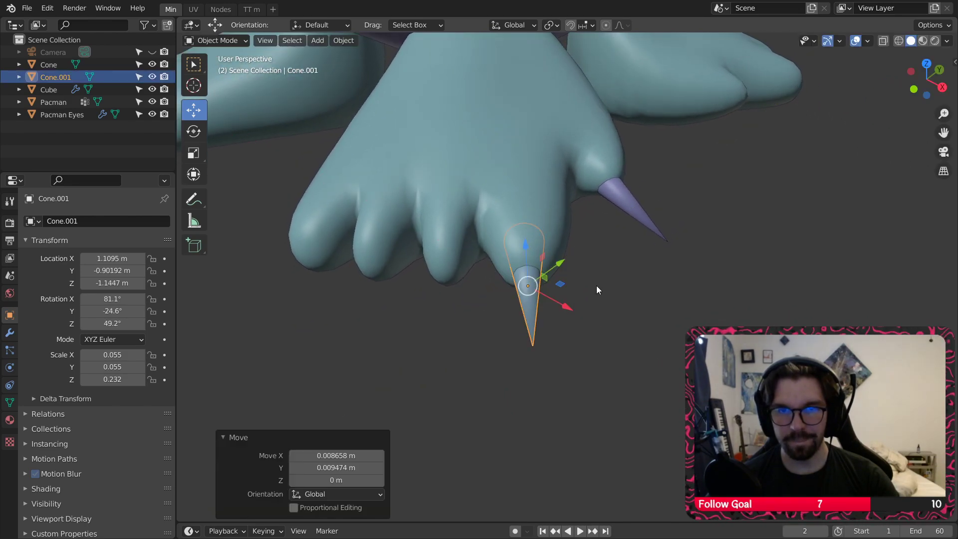
Step: Duplicate the second claw and place the copy on the middle toe at about X 0.92, Y -0.99 m
middle_click_drag(597, 286, 555, 291)
scroll(566, 293, "up", 2)
left_click(565, 292)
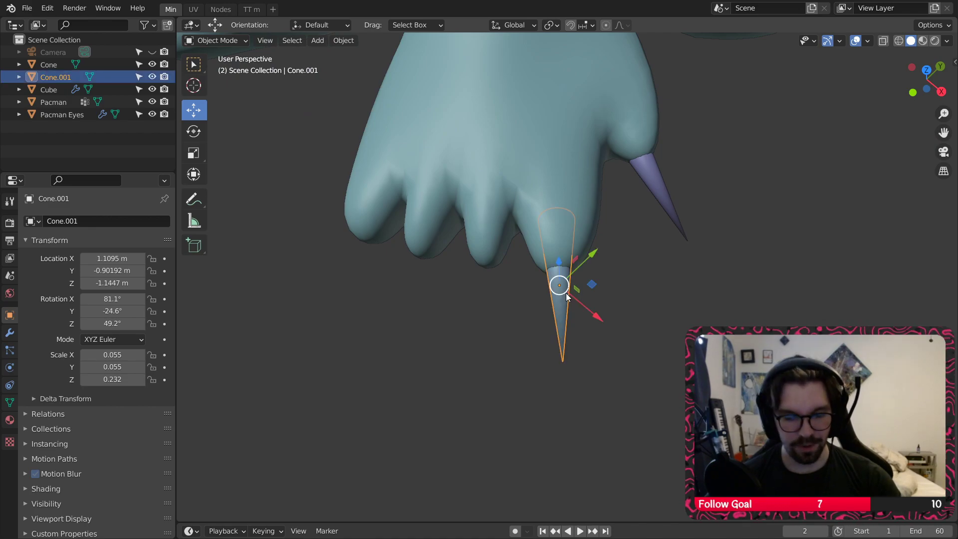
key("ctrl+c")
key("ctrl+v")
left_click_drag(591, 290, 504, 260)
scroll(492, 275, "up", 2)
middle_click_drag(504, 259, 501, 274)
middle_click_drag(341, 234, 370, 210)
left_click(406, 330)
scroll(400, 330, "down", 2)
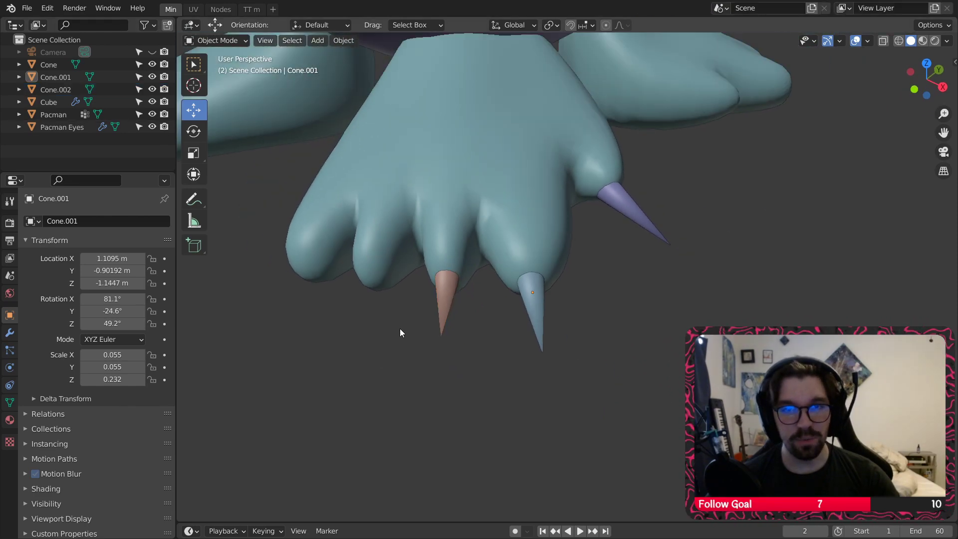
Step: Trackball-rotate the middle toe's claw by about 1.72° and -5.16°, and nudge it to about Y -0.997 m
scroll(405, 255, "down", 3)
middle_click_drag(405, 255, 480, 410)
scroll(470, 360, "up", 4)
left_click(468, 359)
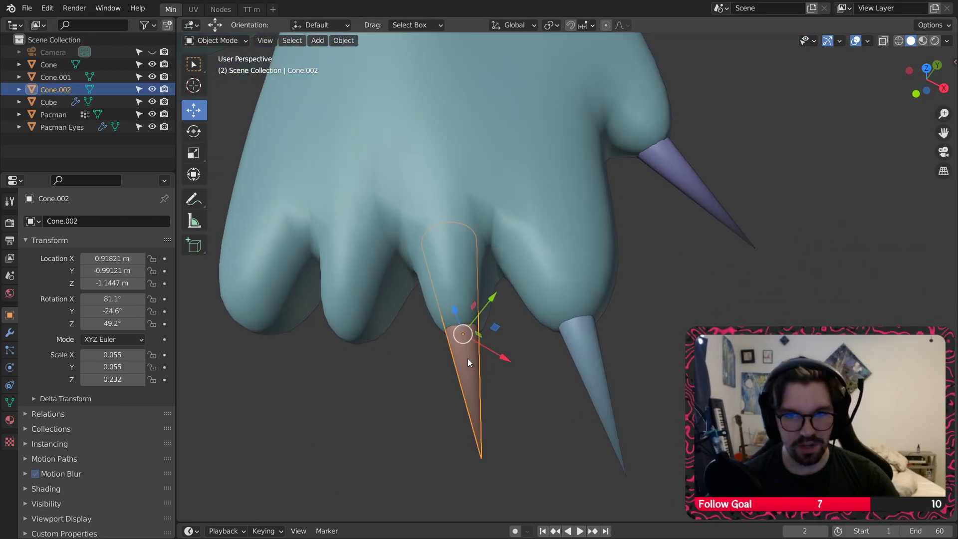
left_click(203, 133)
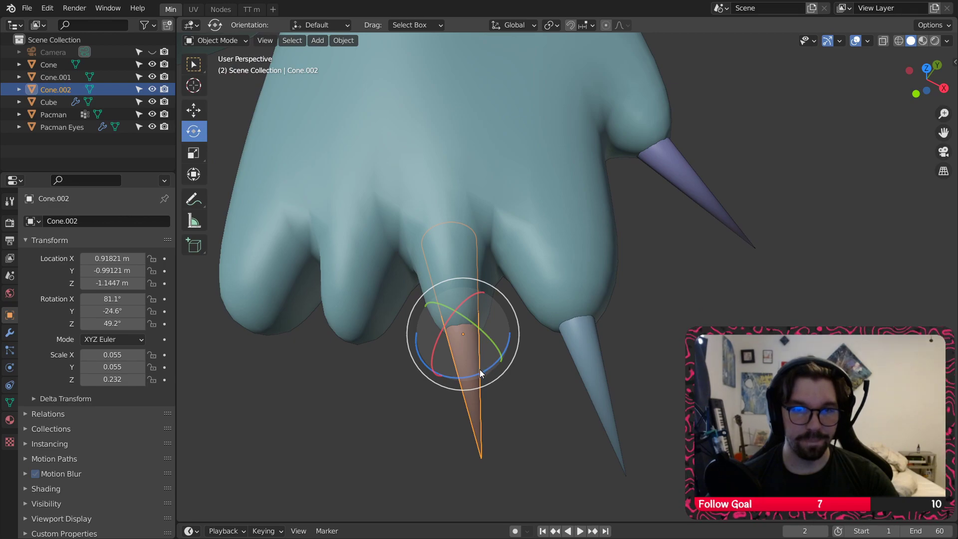
left_click_drag(480, 370, 471, 372)
left_click(192, 116)
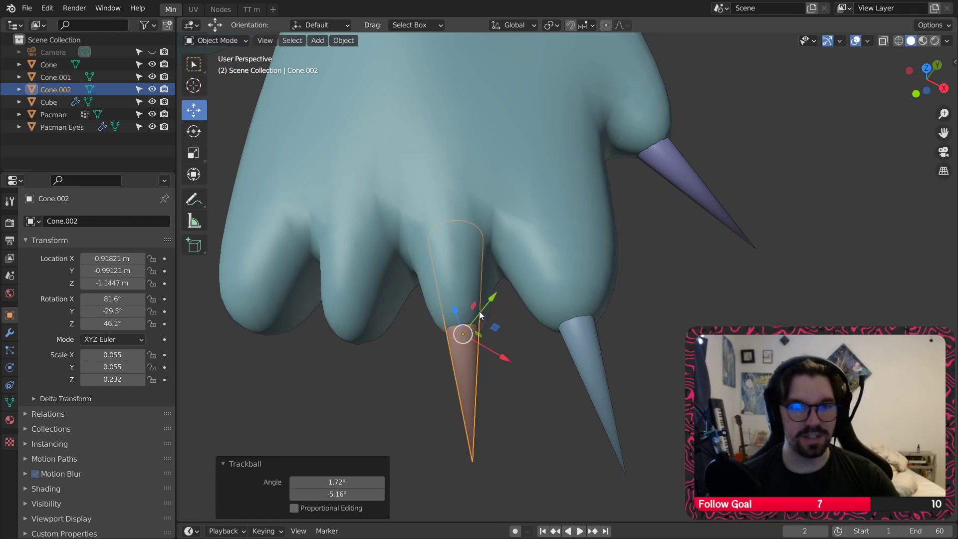
left_click_drag(498, 331, 492, 330)
left_click(537, 351)
Step: Duplicate the middle toe's claw and position the copy on the tip of the fourth toe
middle_click_drag(605, 396, 652, 375, "shift")
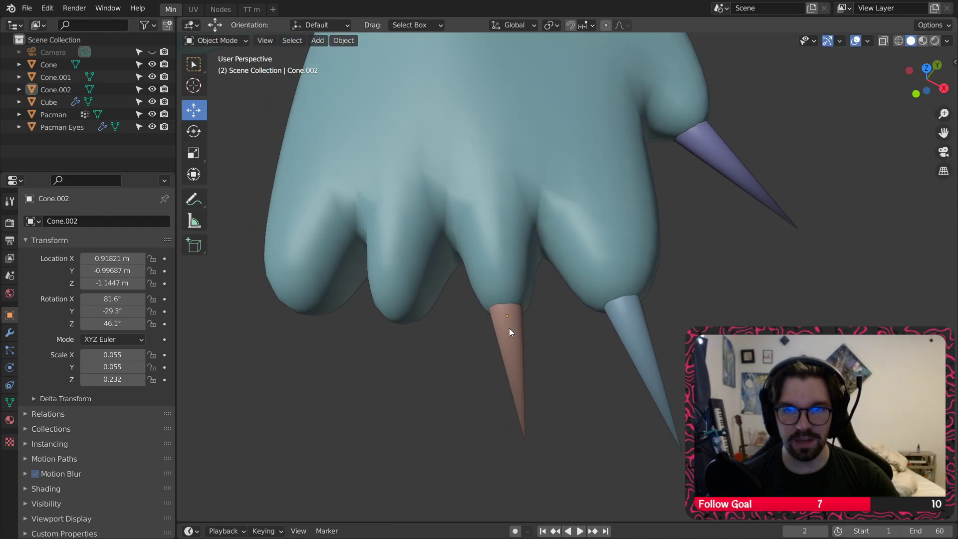
left_click(509, 331)
key("ctrl+c")
key("ctrl+v")
key("g")
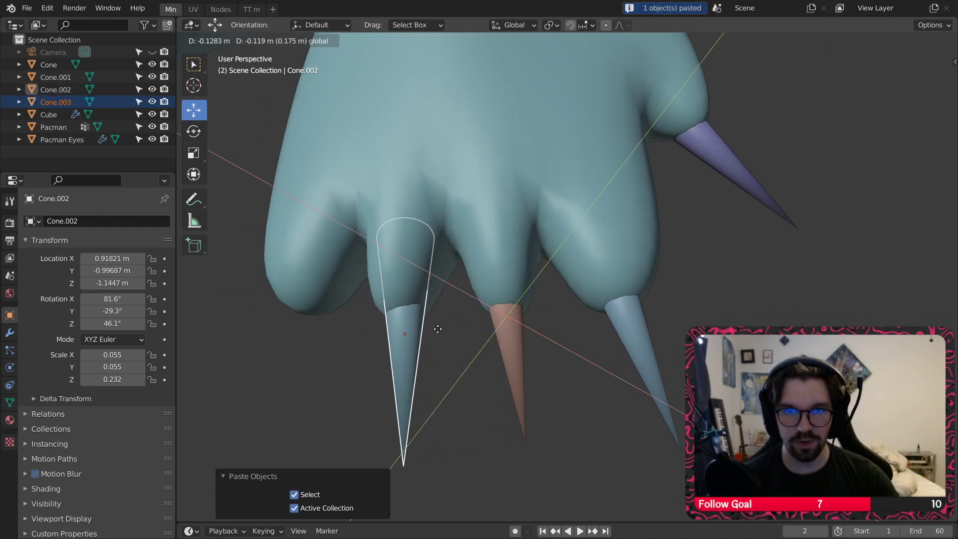
left_click(442, 332)
middle_click_drag(441, 333, 470, 335)
left_click_drag(486, 325, 487, 321)
Step: Rotate the fourth toe's claw about -4.7° around Z, shift it into the toe tip and raise it about 0.002 m
left_click(193, 131)
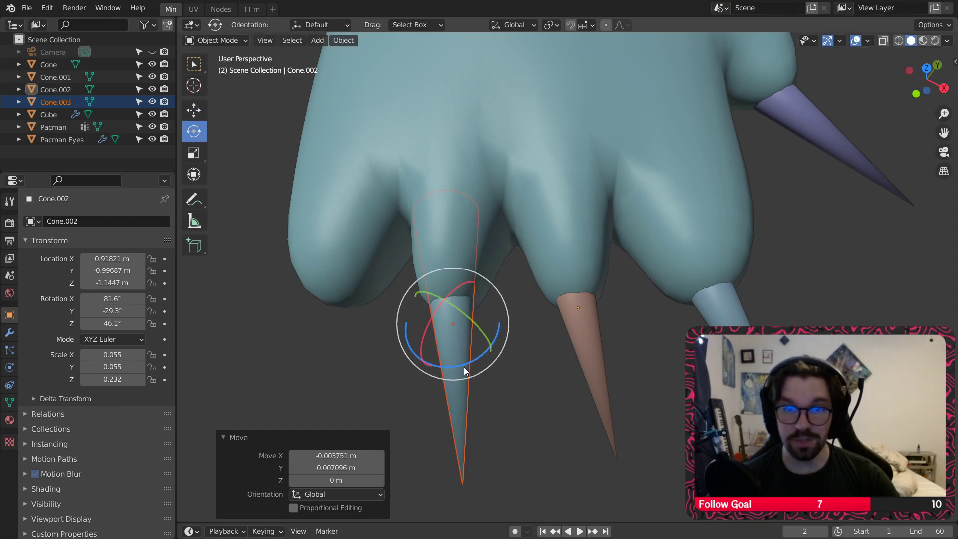
left_click_drag(456, 367, 464, 368)
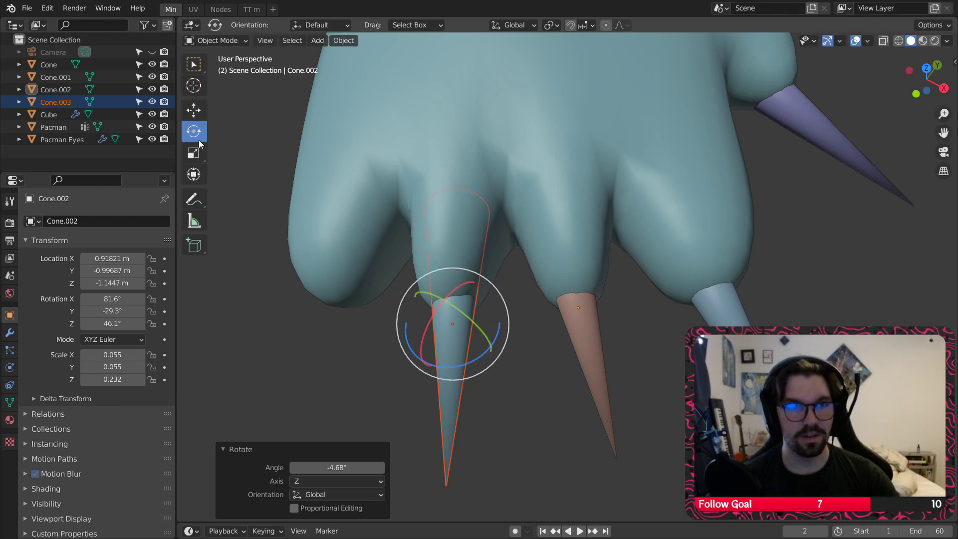
left_click(194, 109)
left_click_drag(486, 319, 476, 303)
middle_click_drag(477, 303, 490, 307)
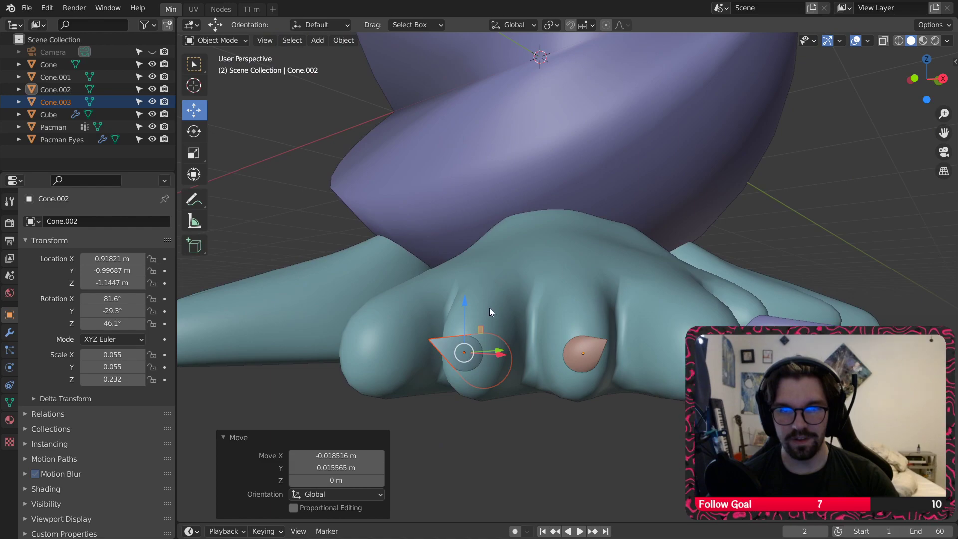
left_click_drag(465, 306, 466, 304)
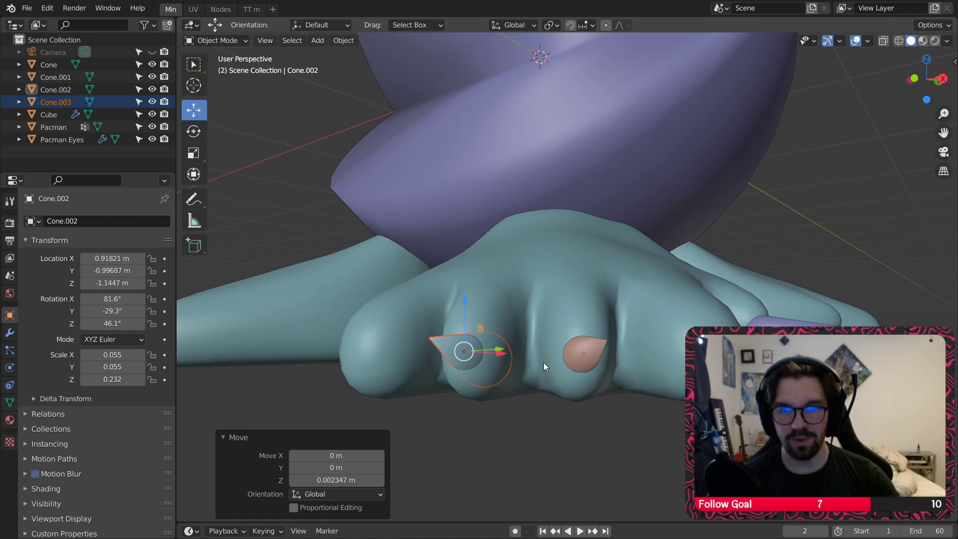
Step: Lower the middle toe's claw to about Z -1.15 m and deselect it
left_click(595, 358)
left_click_drag(584, 307, 584, 311)
left_click(532, 421)
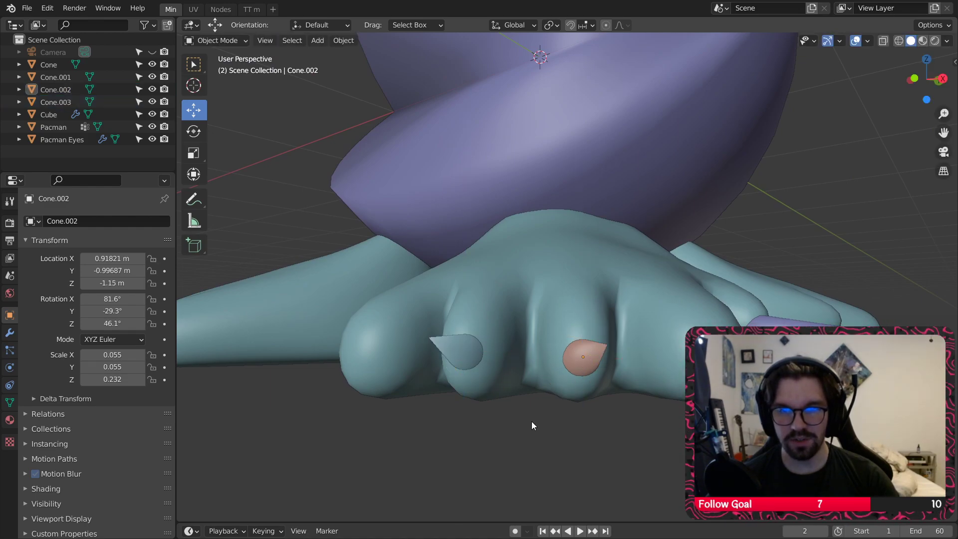
Step: Duplicate the fourth toe's claw and move the copy onto the outermost toe, at about X 0.60, Y -1.19 m
middle_click_drag(524, 364, 552, 421)
left_click(554, 422)
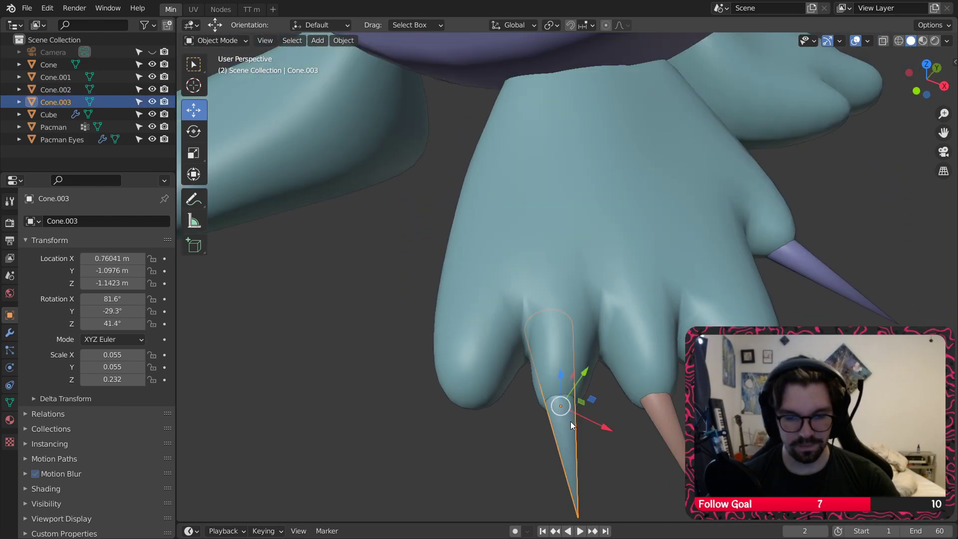
key("ctrl+c")
key("ctrl+v")
left_click_drag(591, 399, 494, 398)
middle_click_drag(493, 398, 527, 360, "shift")
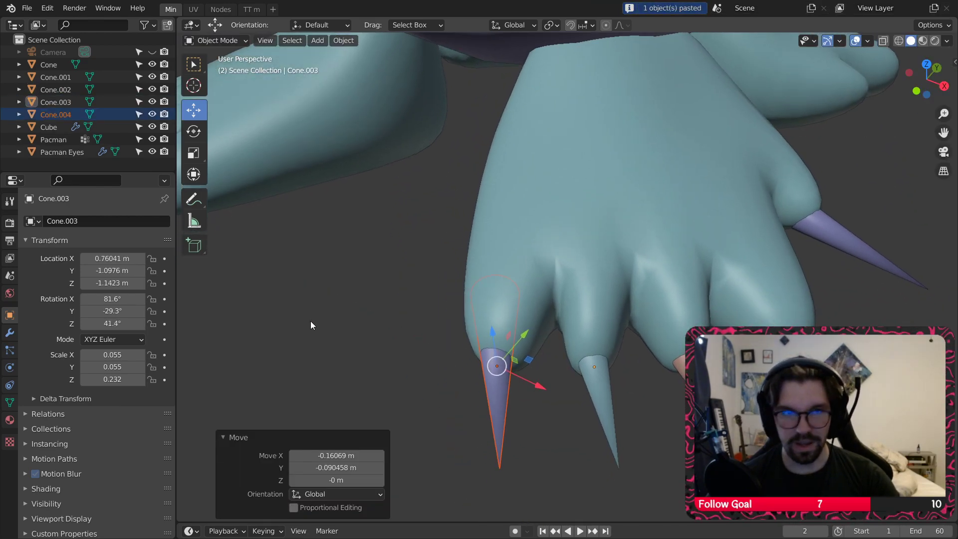
Step: Rotate the outermost toe's claw about -9.7° around Z and tilt its tip slightly downward around X
left_click(194, 132)
mouse_move(519, 401)
left_mouse_down()
mouse_move(504, 399)
mouse_move(513, 388)
left_mouse_up()
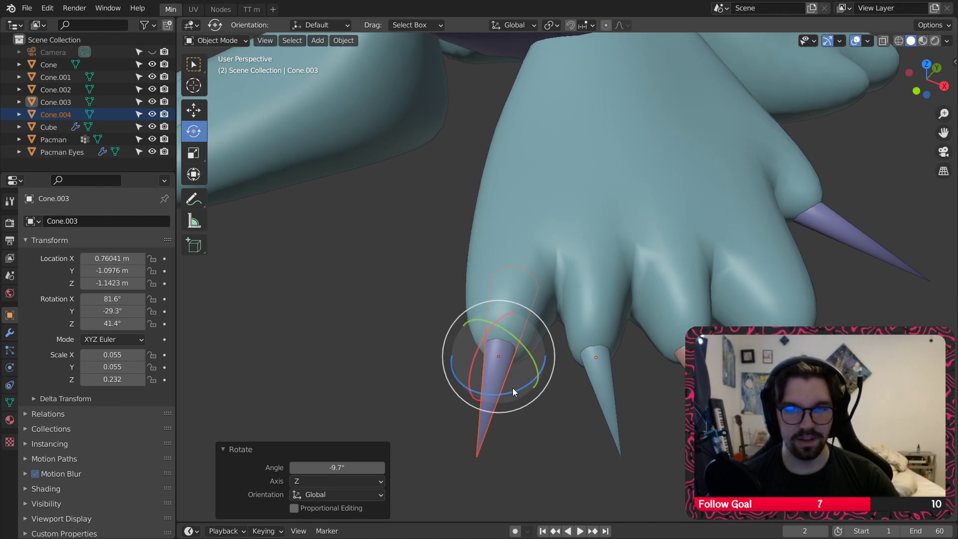
middle_click_drag(520, 395, 507, 343)
left_click(553, 391)
left_click(508, 343)
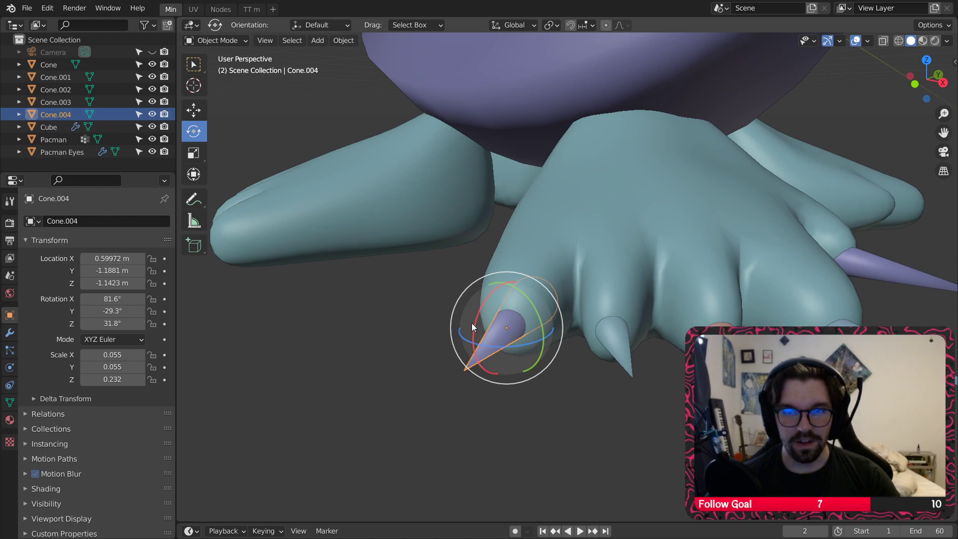
left_click_drag(475, 327, 484, 357)
left_click(581, 390)
Step: Tilt the fourth toe's claw and the middle toe's claw slightly around X, then deselect
left_click(613, 334)
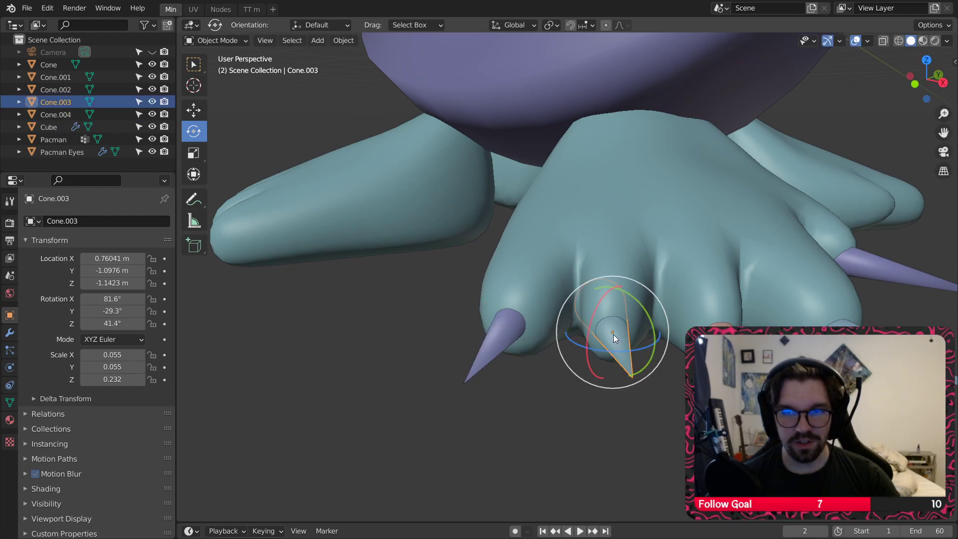
left_click_drag(602, 311, 599, 322)
left_click(644, 424)
middle_click_drag(644, 424, 621, 438)
left_click(678, 365)
left_click_drag(673, 337, 669, 344)
middle_click_drag(745, 440, 681, 436, "shift")
left_click(681, 436)
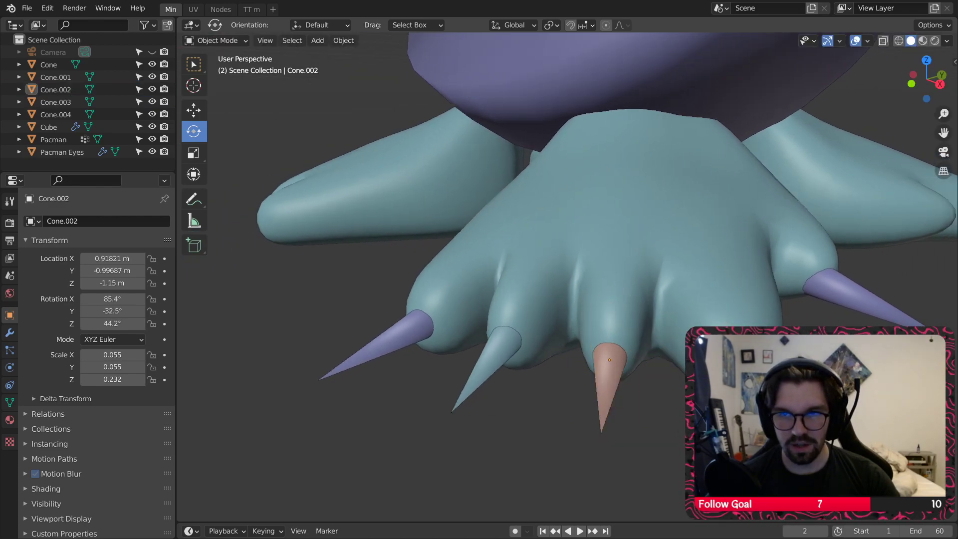
Step: Rotate the second toe's claw 10.7° around the global X axis and deselect it
left_click(740, 380)
left_click_drag(712, 341, 705, 350)
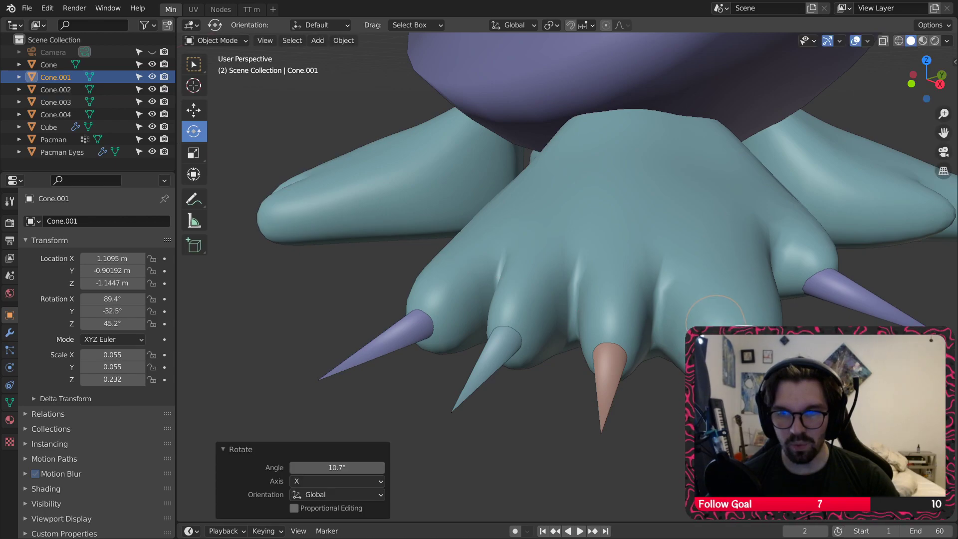
left_click(699, 424)
Step: Examine the fit and direction of all five claws on the foot from several angles
middle_click_drag(699, 424, 692, 462)
middle_click_drag(695, 400, 626, 365)
left_click(698, 424)
scroll(698, 424, "down", 4)
left_click(713, 424)
middle_click_drag(627, 364, 641, 299)
scroll(619, 349, "down", 5)
scroll(618, 348, "up", 9)
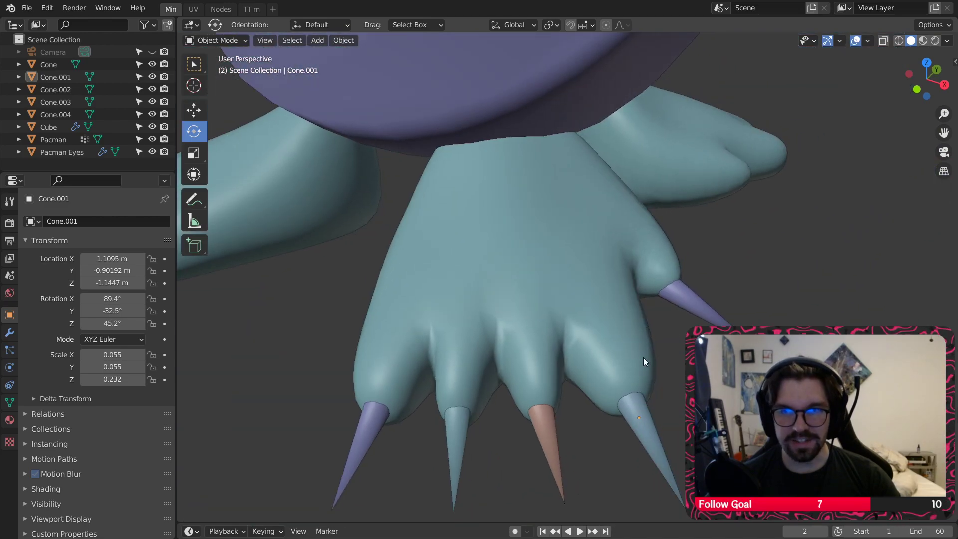
scroll(644, 369, "down", 5)
middle_click_drag(650, 398, 651, 360)
scroll(650, 360, "up", 3)
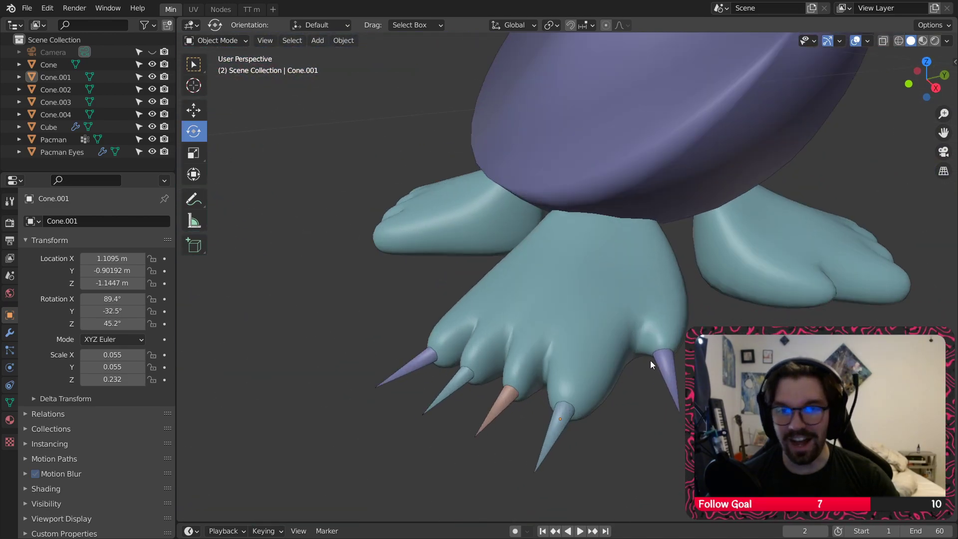
Step: Add a Mirror modifier to the separate first toe's claw, with Pacman as mirror object and the X and Y axes enabled
left_click(673, 367)
left_click(9, 334)
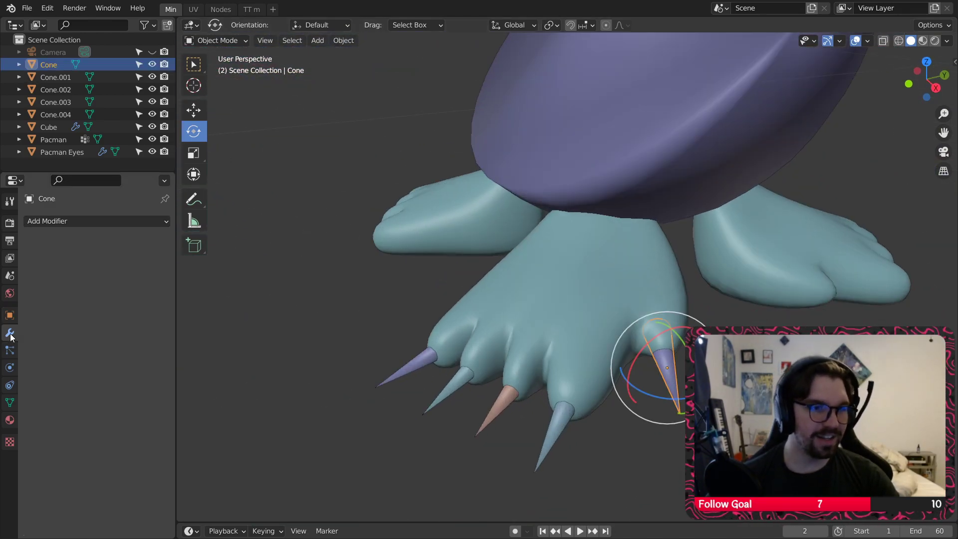
left_click(80, 223)
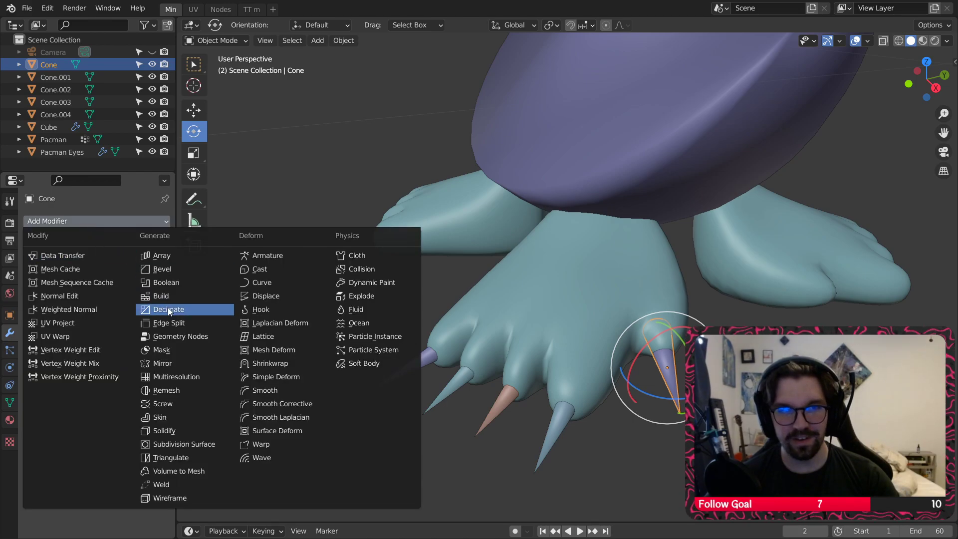
left_click(161, 362)
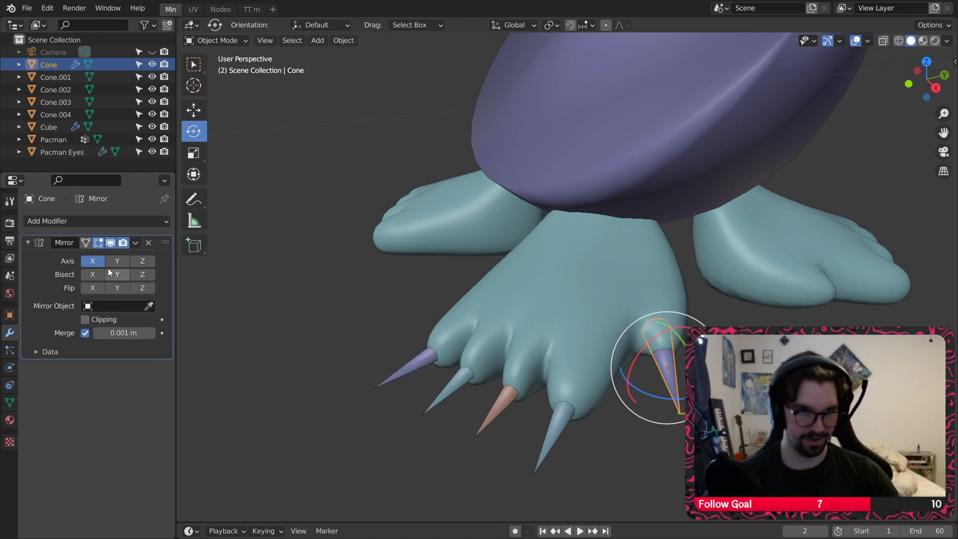
left_click(122, 307)
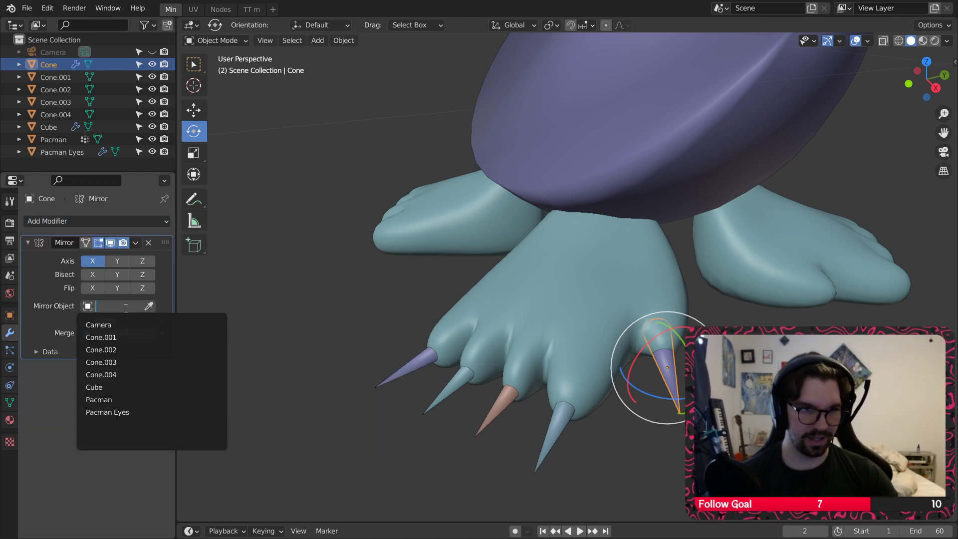
left_click(117, 399)
left_click(118, 261)
scroll(352, 274, "down", 2)
middle_click_drag(352, 273, 412, 360)
Step: Mirror the second toe's claw across X and Y with a Mirror modifier using Pacman as mirror object
left_click(546, 337)
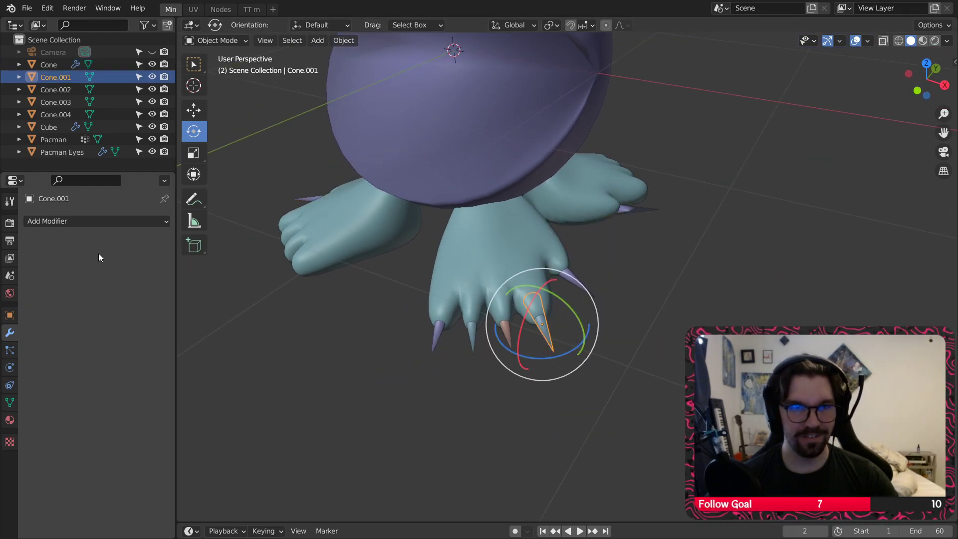
left_click(144, 223)
left_click(172, 364)
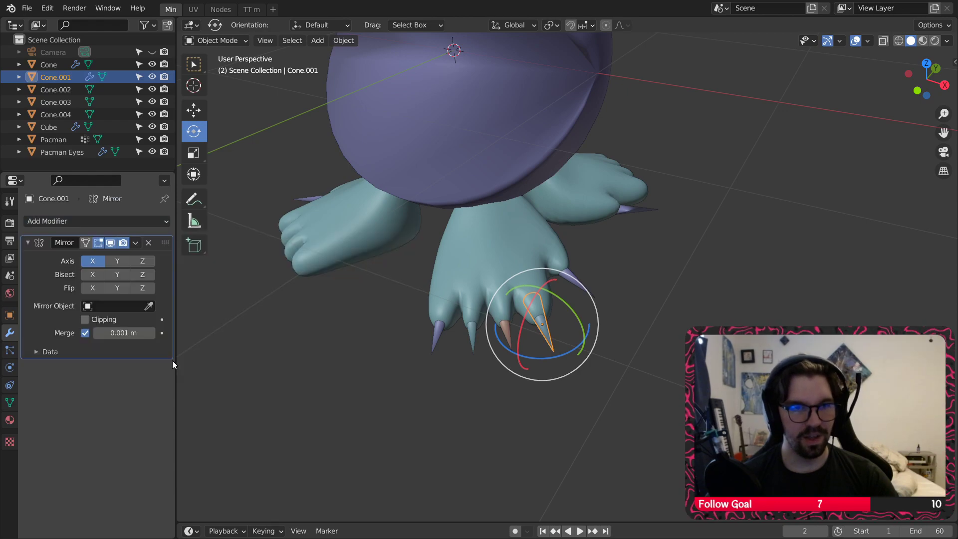
left_click(120, 262)
left_click(116, 306)
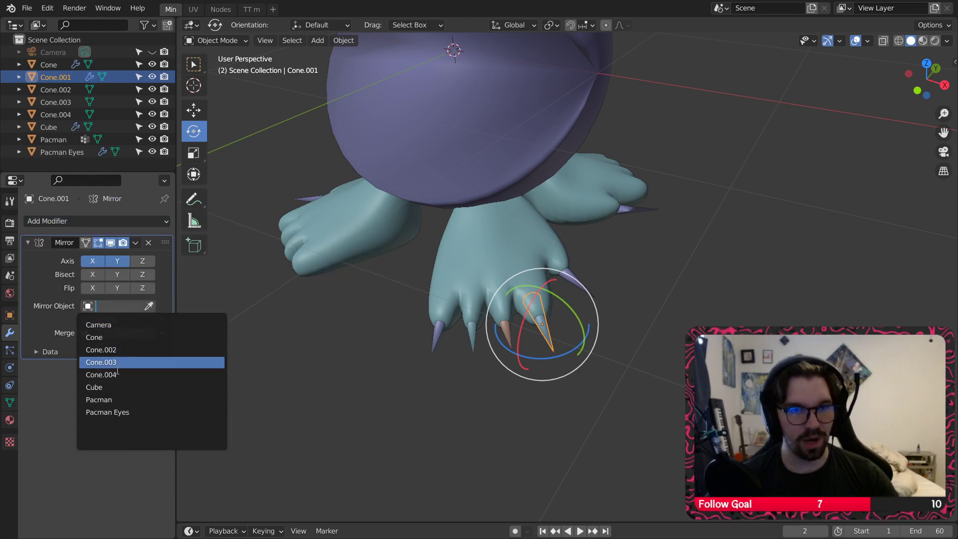
left_click(113, 400)
Step: Give the middle toe's claw a Mirror modifier on X and Y with Pacman as mirror object, and deselect it
left_click(505, 328)
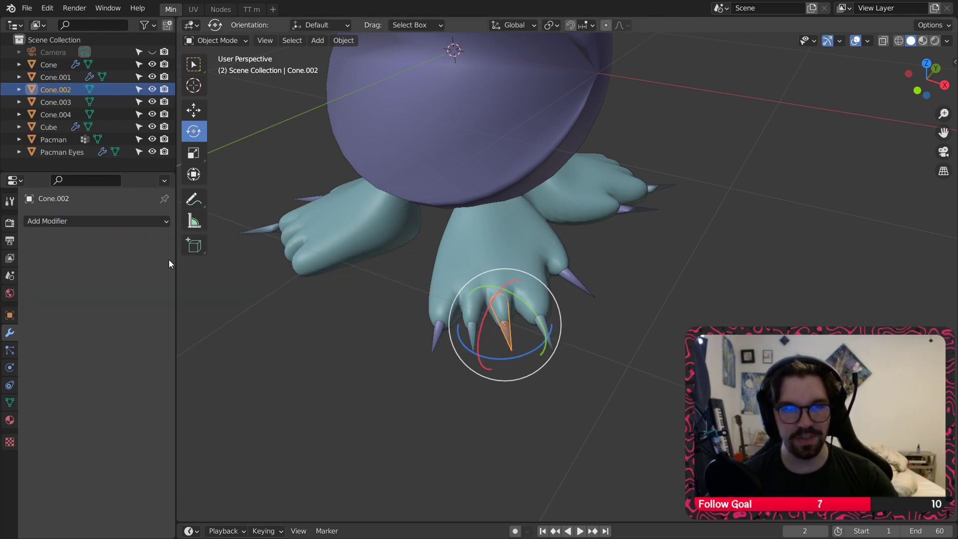
left_click(148, 221)
left_click(163, 365)
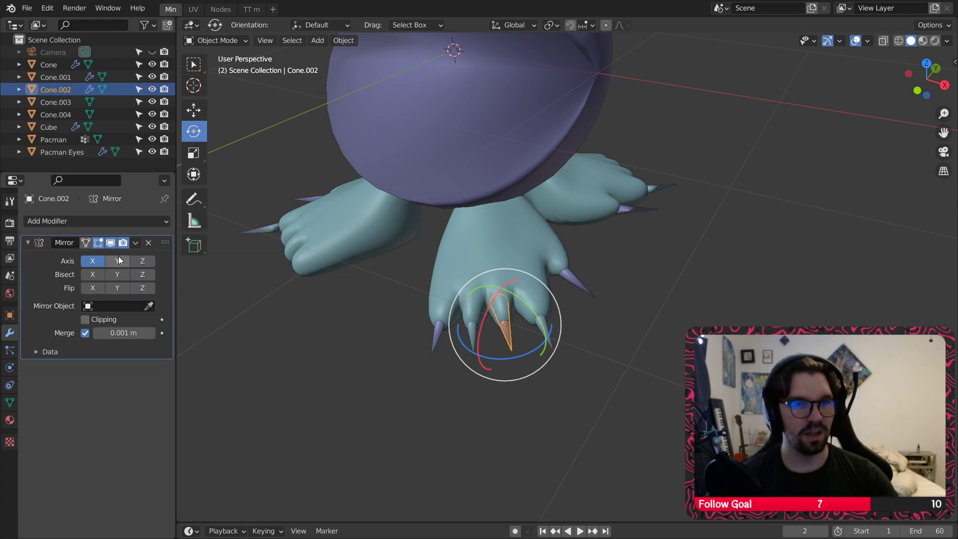
left_click(121, 306)
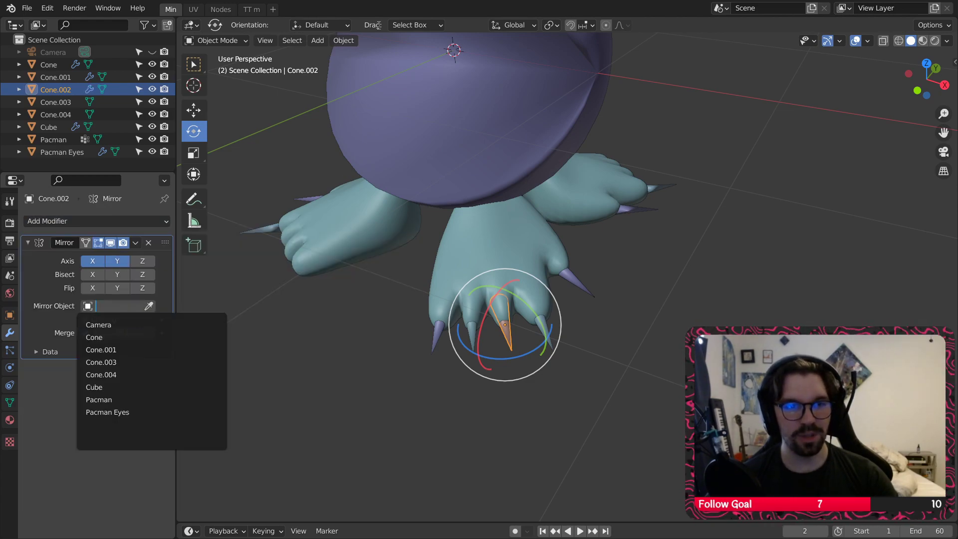
left_click(129, 400)
left_click(307, 397)
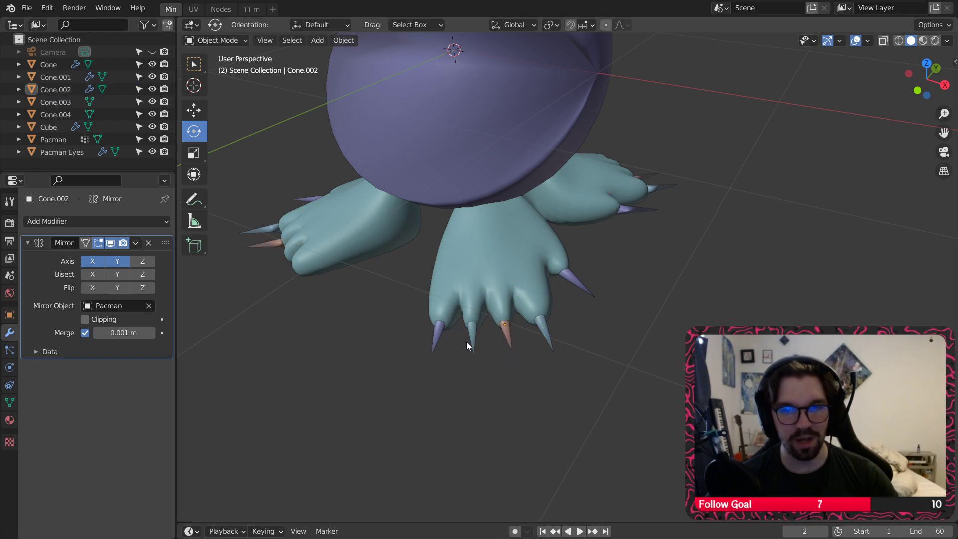
Step: Add a Mirror modifier on X and Y to the fourth toe's claw, mirrored about Pacman, and deselect it
left_click(474, 331)
left_click(92, 221)
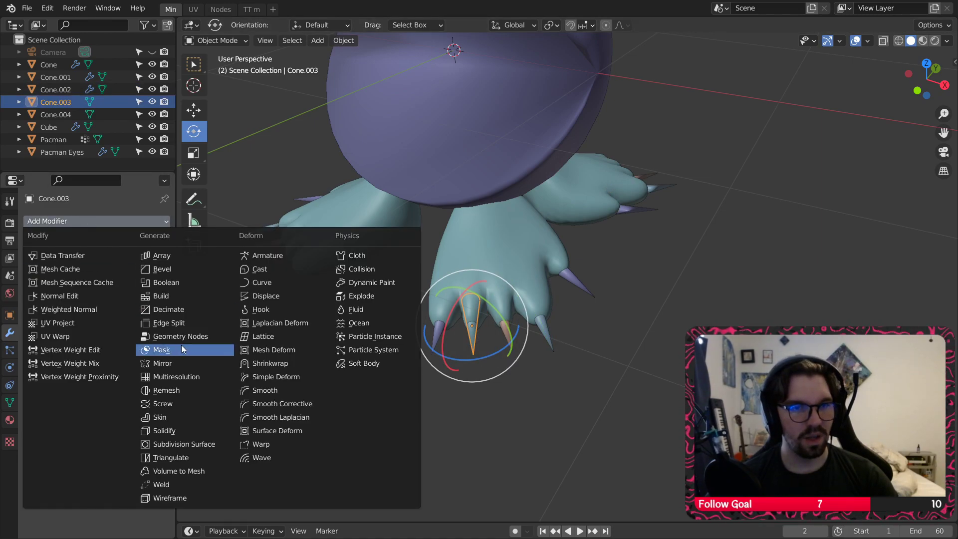
left_click(175, 363)
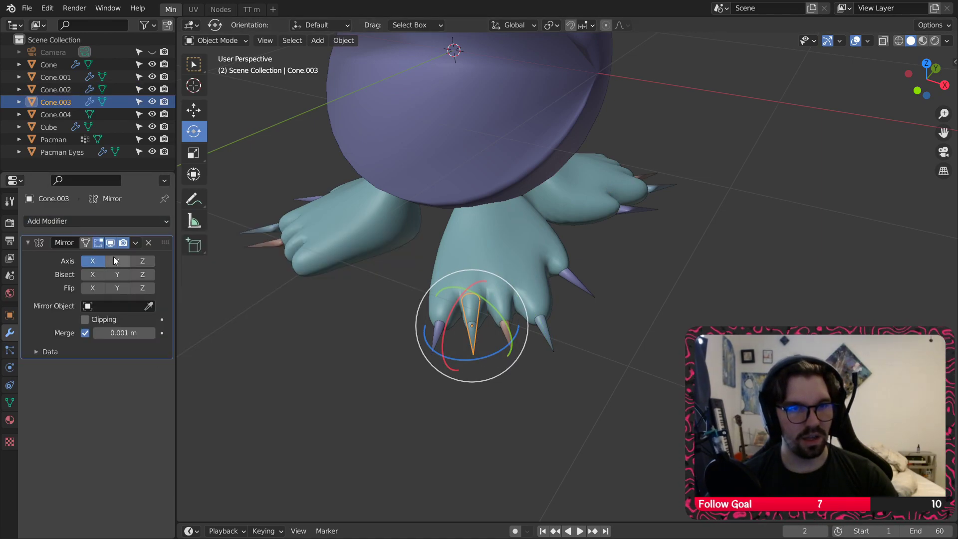
left_click(128, 307)
left_click(130, 398)
left_click(406, 370)
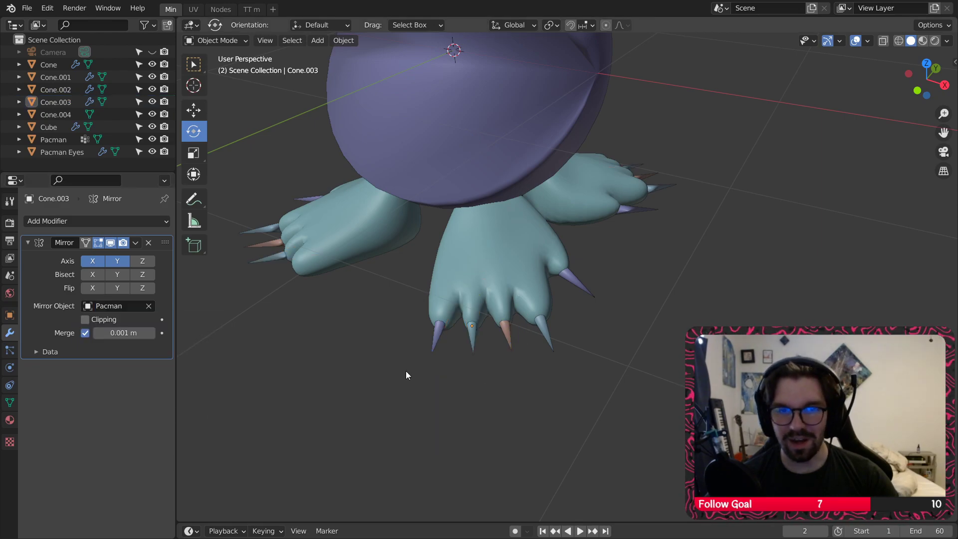
Step: Mirror the outermost toe's claw on X and Y with a Mirror modifier that uses Pacman as mirror object
left_click(435, 342)
left_click(114, 221)
left_click(194, 364)
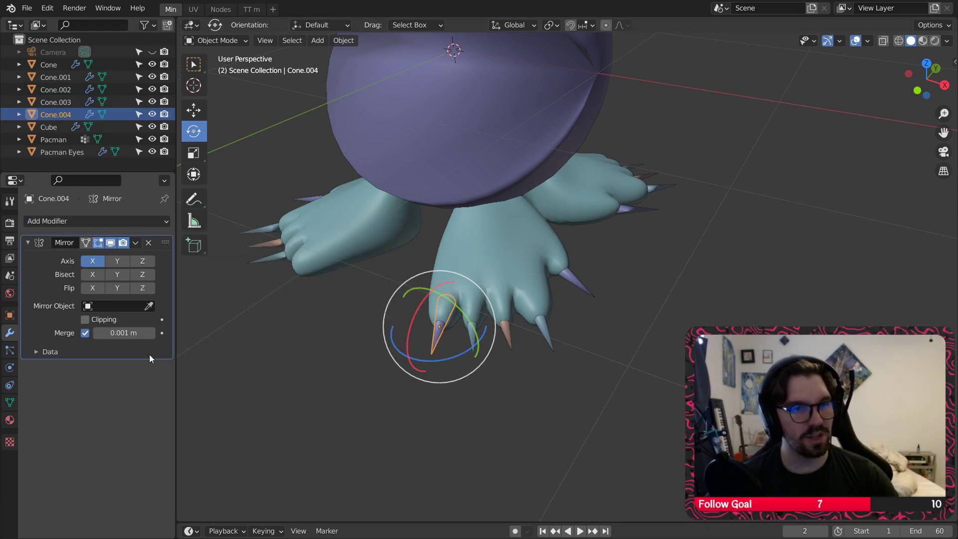
left_click(120, 306)
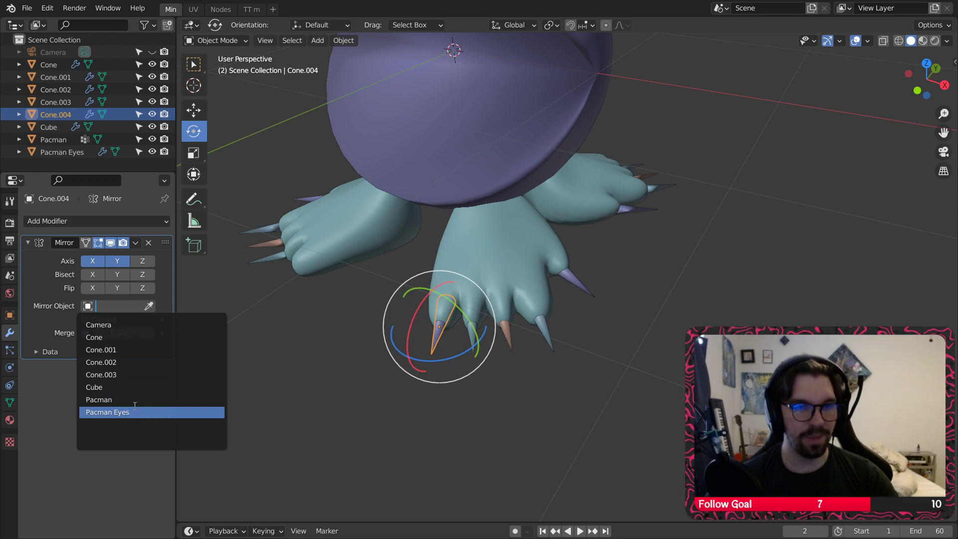
left_click(130, 399)
left_click(566, 328)
Step: Rename the first toe's claw as Claw 1 and the second toe's claw as Claw 2
left_click(575, 286)
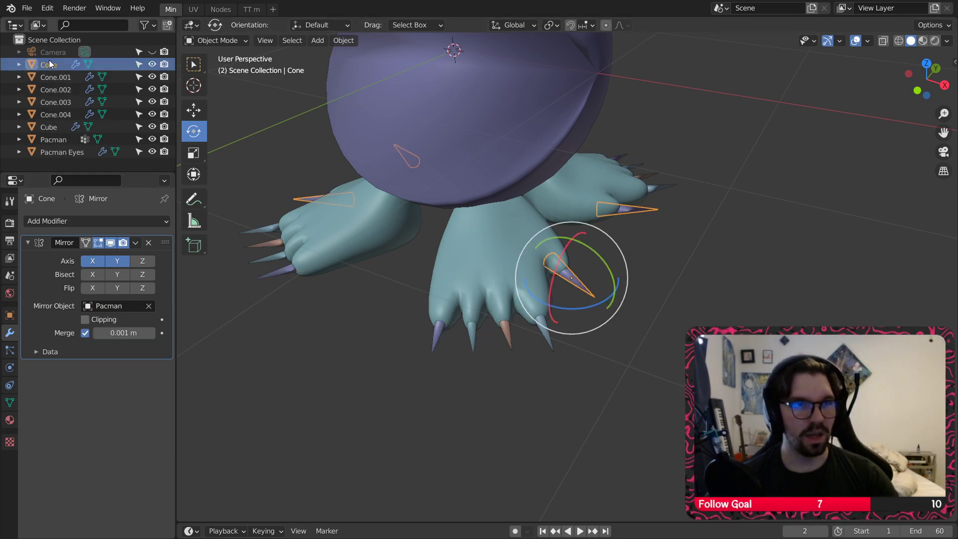
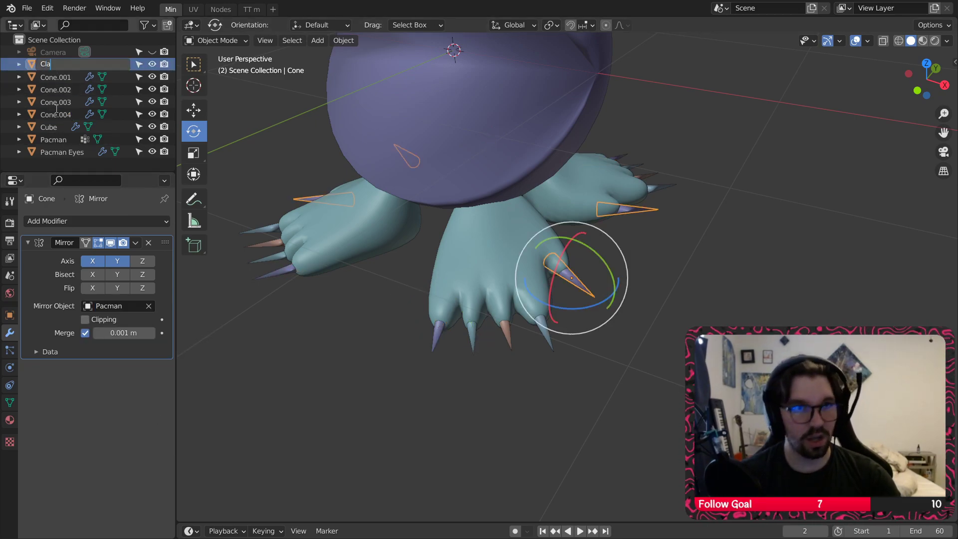
key("Return")
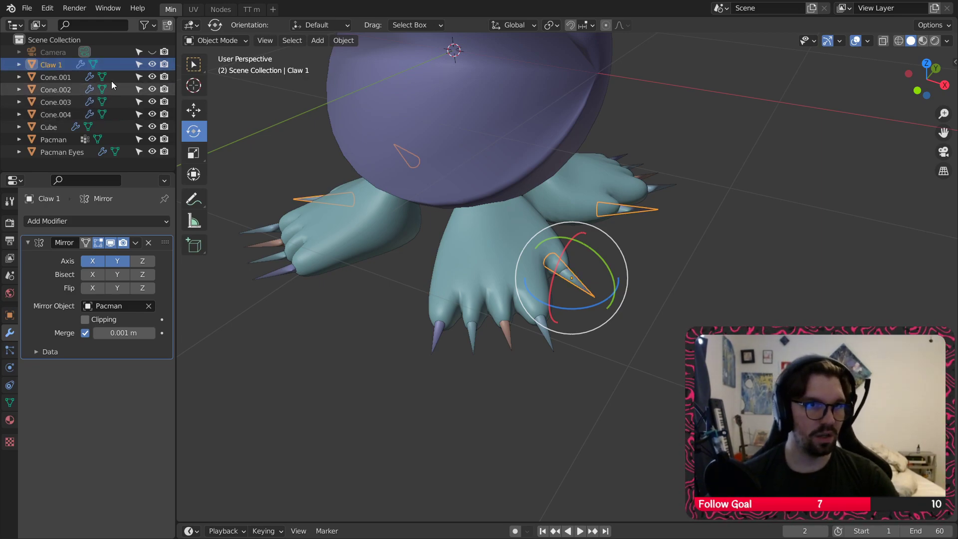
double_click(66, 76)
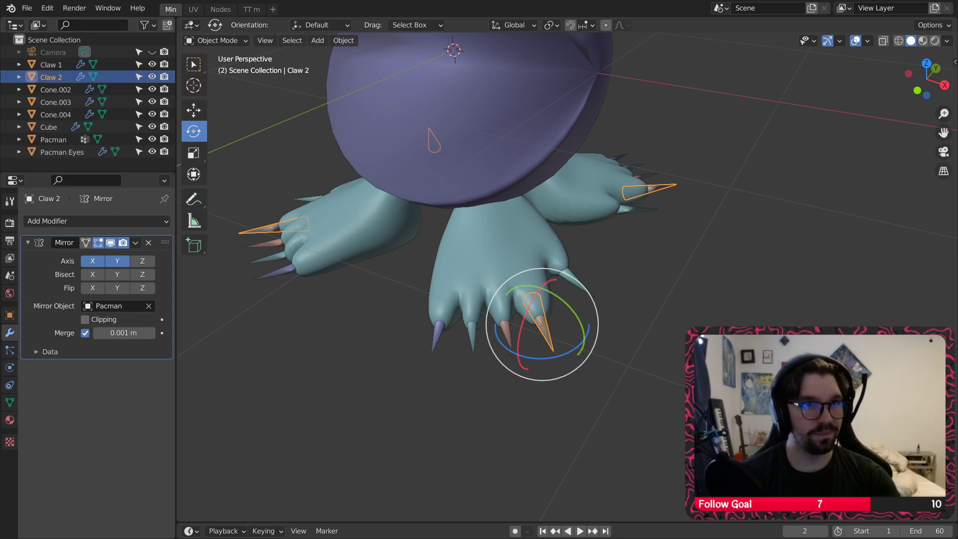
Step: Rename the middle toe's claw as Claw 3 and the fourth toe's claw as Claw 4
double_click(56, 89)
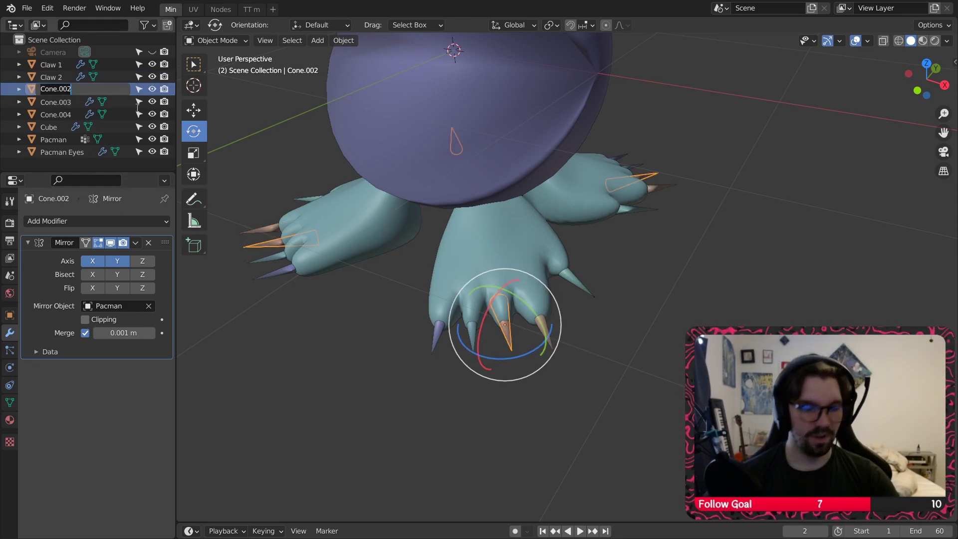
type("Claw 3")
key("Return")
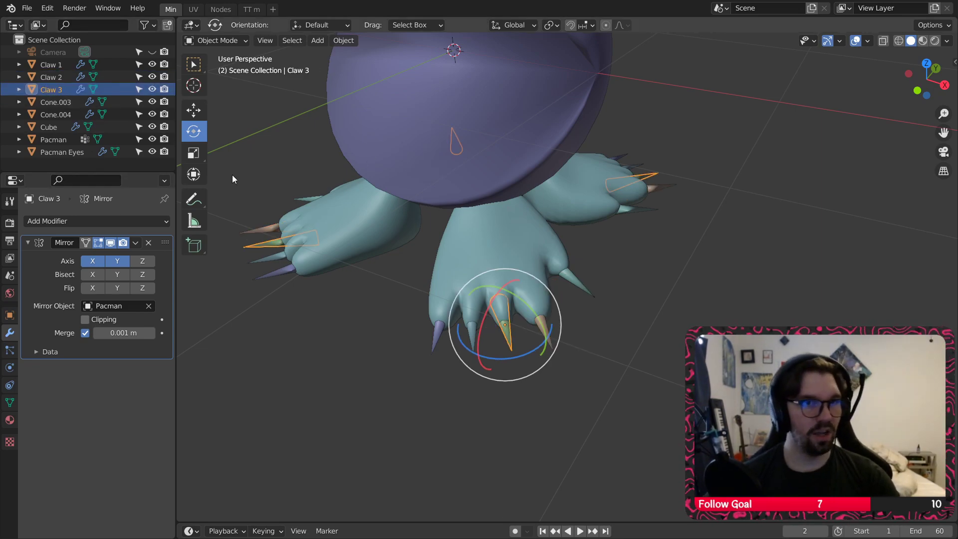
double_click(82, 99)
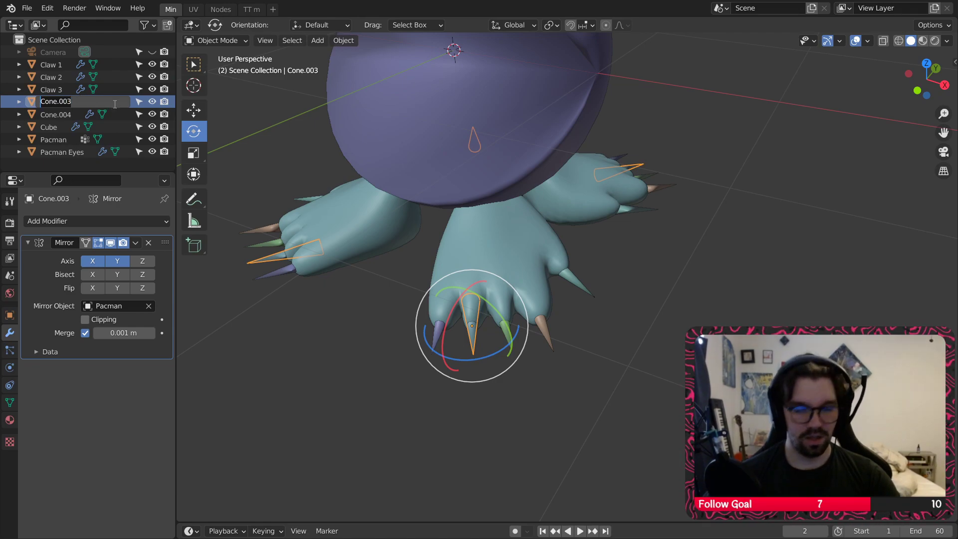
type("Claw 4")
key("Return")
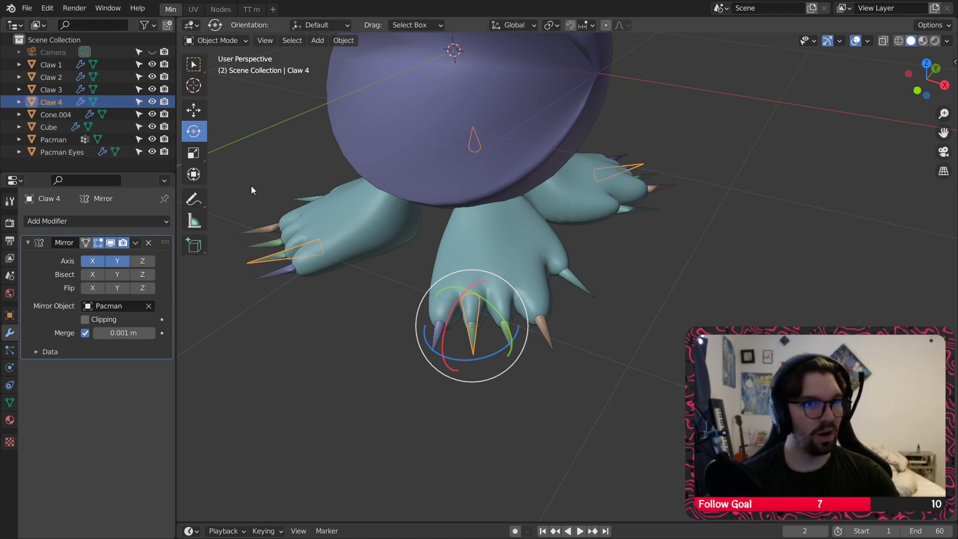
Step: Rename the outermost toe's claw as Claw 5 and the feet object as Paws
left_click(71, 114)
double_click(89, 114)
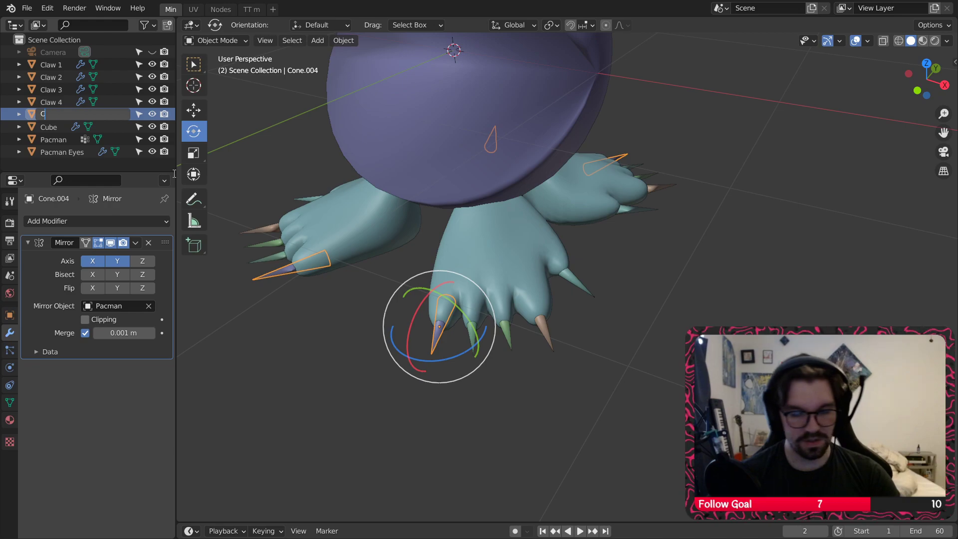
type("Claw")
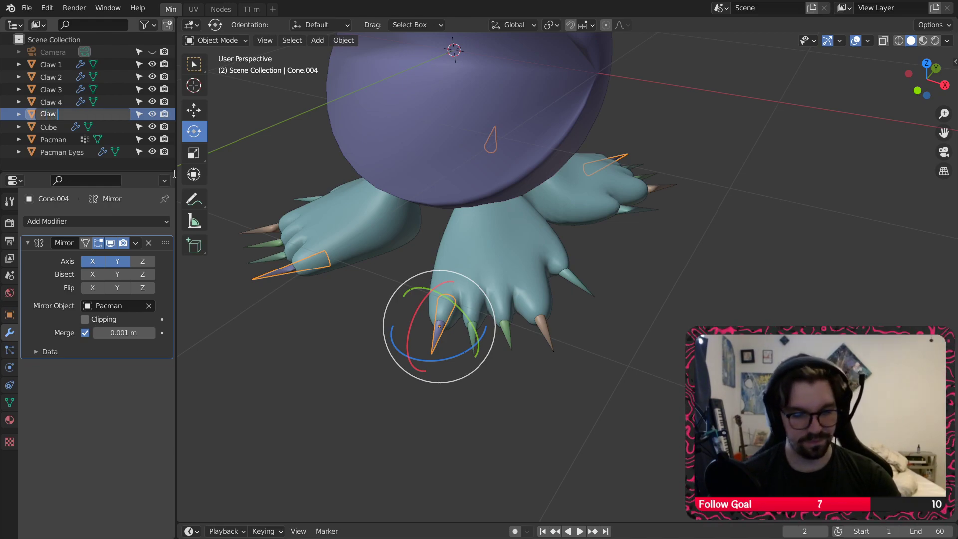
type(" 5")
key("Return")
double_click(61, 128)
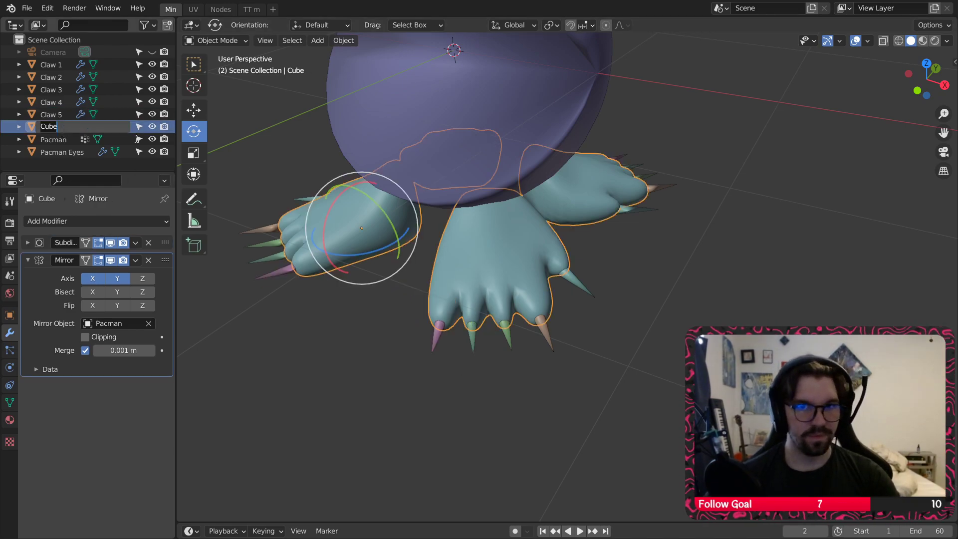
type("Paws")
key("Return")
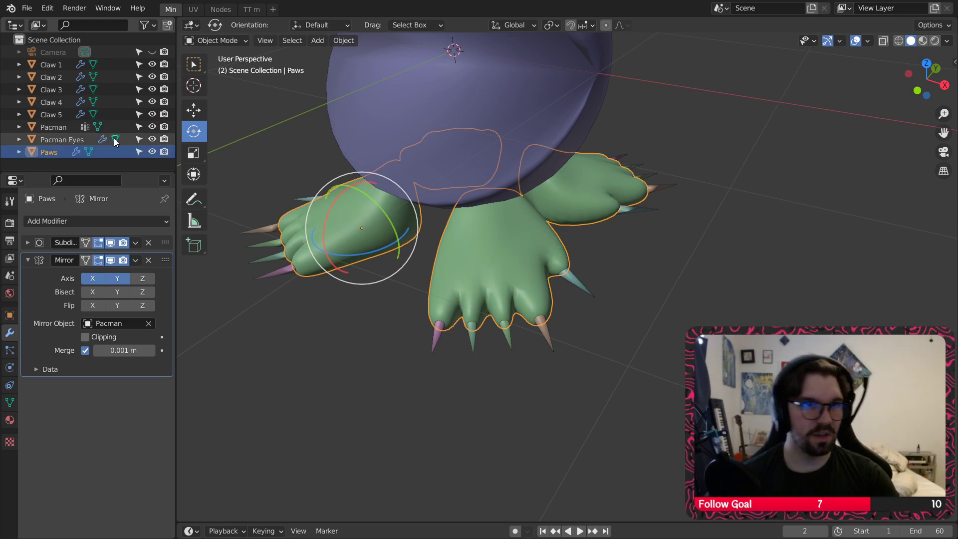
Step: Deselect the feet and examine the whole character with its mirrored claws from several angles and distances
middle_click_drag(649, 300, 593, 376)
left_click(716, 325)
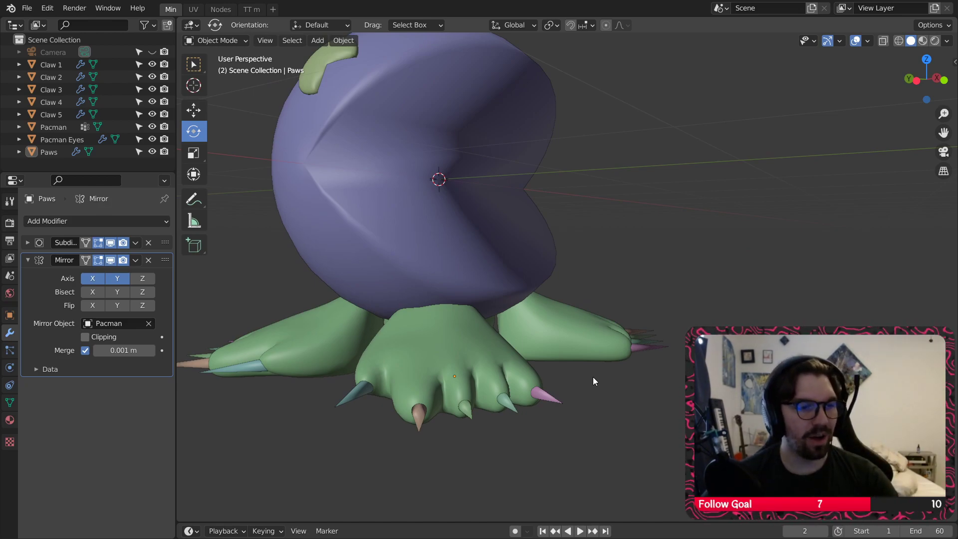
middle_click_drag(498, 344, 473, 344)
scroll(451, 370, "down", 4)
scroll(445, 374, "up", 5)
scroll(401, 467, "down", 3)
scroll(471, 338, "up", 1)
scroll(474, 344, "down", 4)
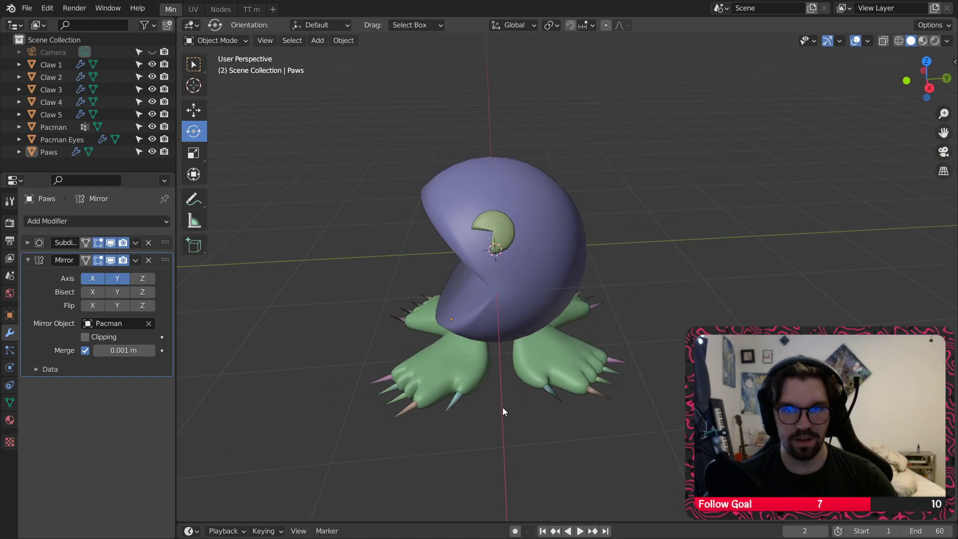
Step: Select the Paws object and switch it to Weight Paint mode
middle_click_drag(502, 407, 360, 368, "shift")
scroll(514, 277, "up", 2)
scroll(555, 318, "up", 2)
left_click(397, 373)
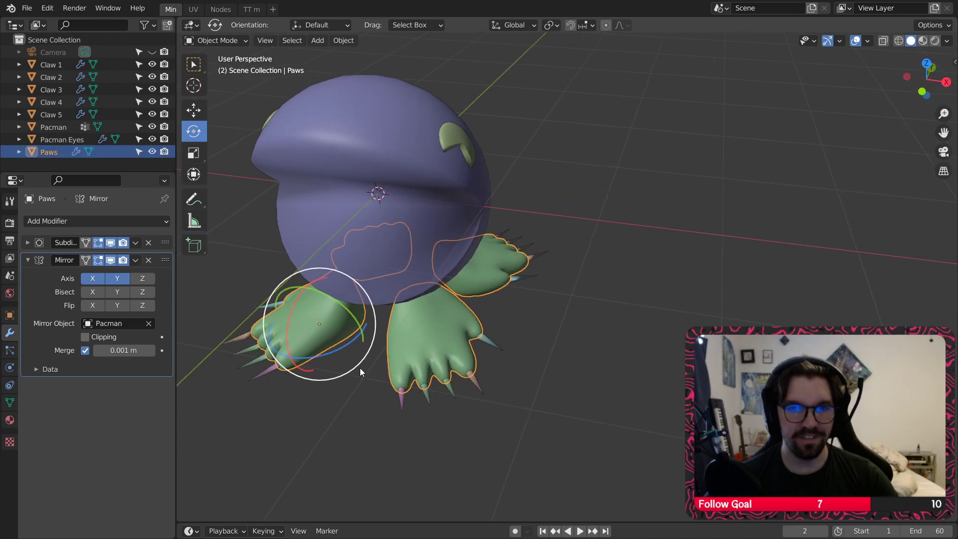
left_click(227, 38)
left_click(223, 84)
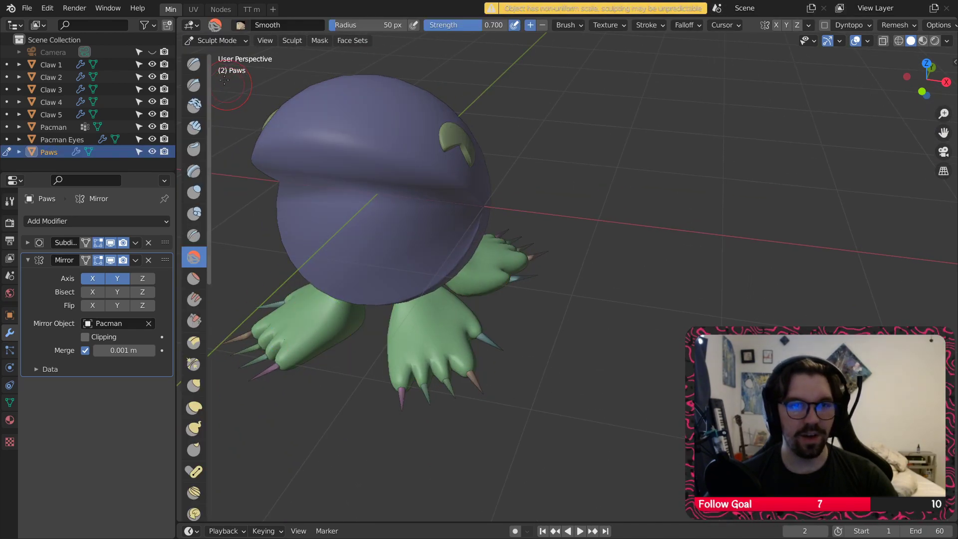
left_click(220, 108)
Step: Paint weight 1.000 over the upper surface of one foot, extending down toward a toe
scroll(431, 336, "up", 5)
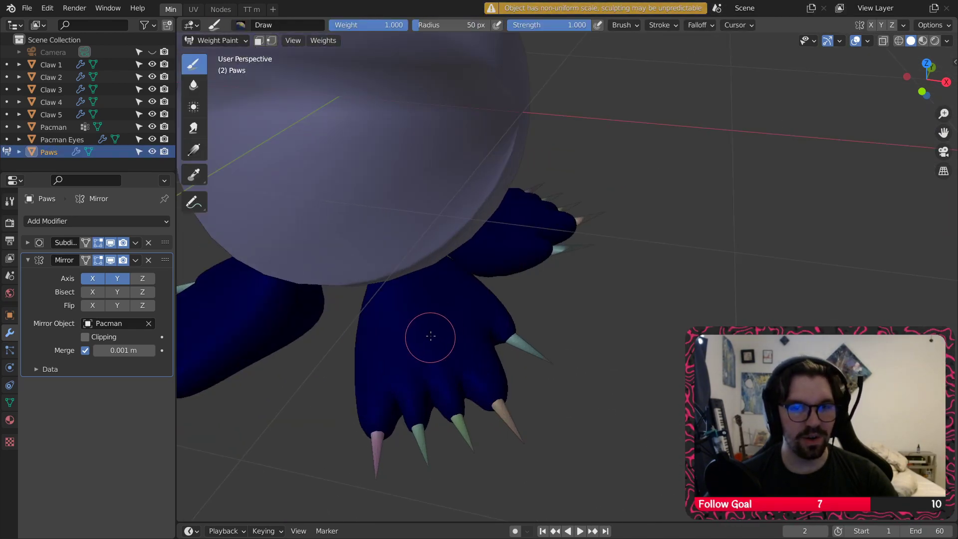
mouse_move(415, 348)
middle_mouse_down()
mouse_move(481, 306)
mouse_move(466, 317)
mouse_move(492, 285)
middle_mouse_up()
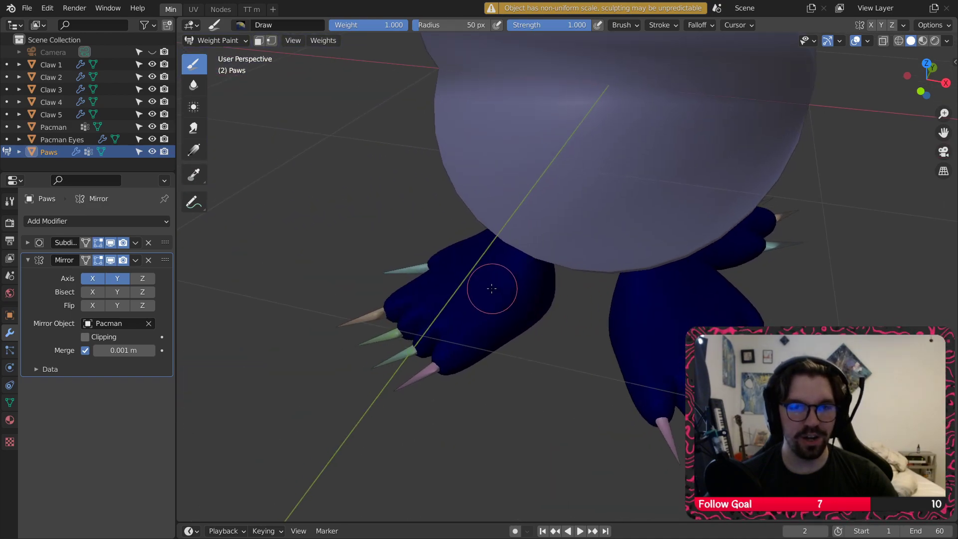
left_click_drag(492, 285, 464, 277)
middle_click_drag(464, 277, 507, 283)
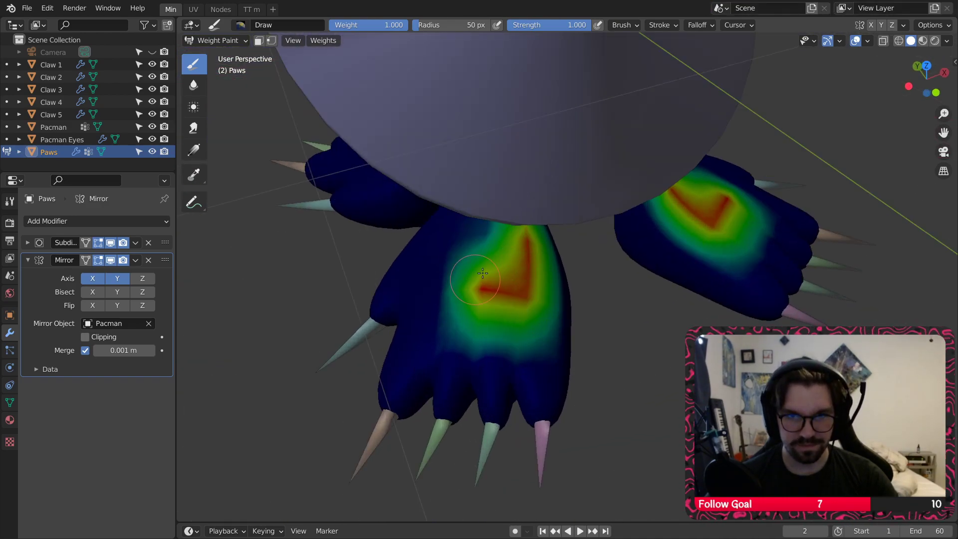
left_click_drag(482, 273, 445, 259)
middle_click_drag(445, 259, 474, 261)
mouse_move(474, 260)
left_mouse_down()
mouse_move(466, 289)
mouse_move(465, 259)
mouse_move(497, 363)
mouse_move(499, 327)
left_mouse_up()
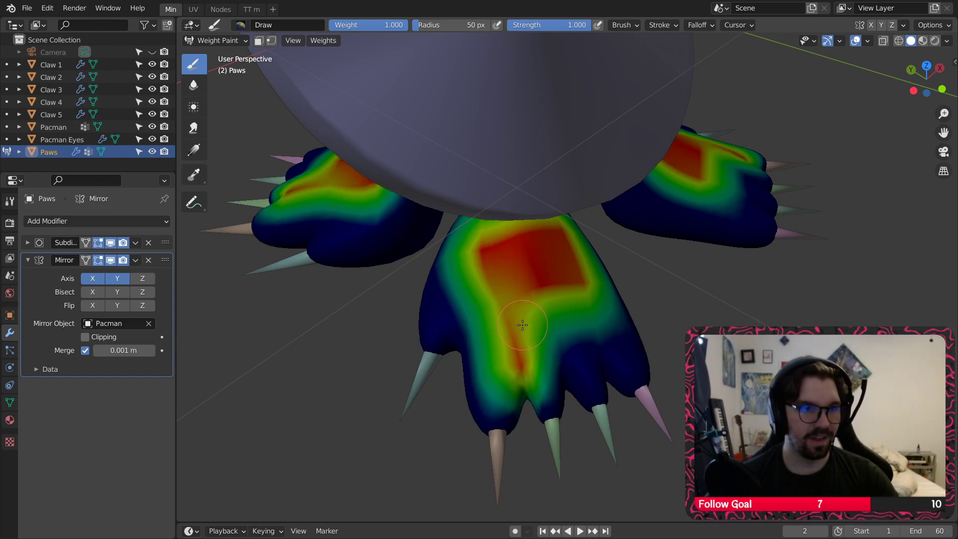
Step: Extend the full-weight painting across the middle of the foot to the toe bases and onto the side toe
middle_click_drag(517, 354, 502, 328)
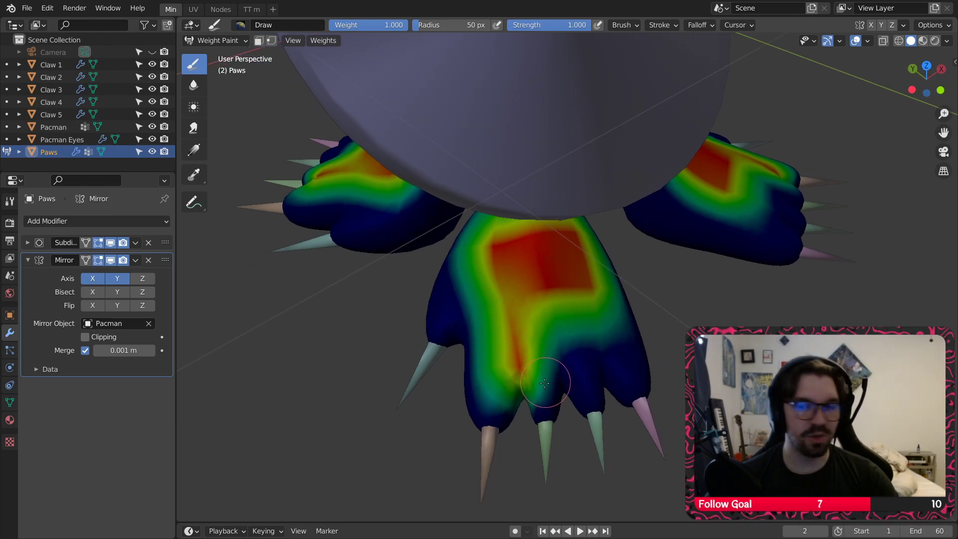
left_click_drag(545, 384, 605, 307)
left_click_drag(529, 349, 524, 264)
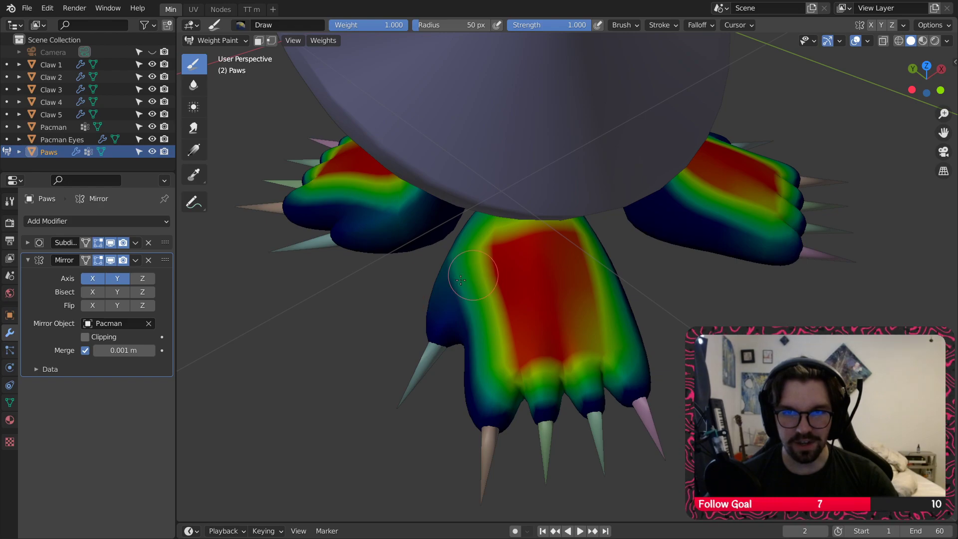
left_click_drag(465, 260, 445, 302)
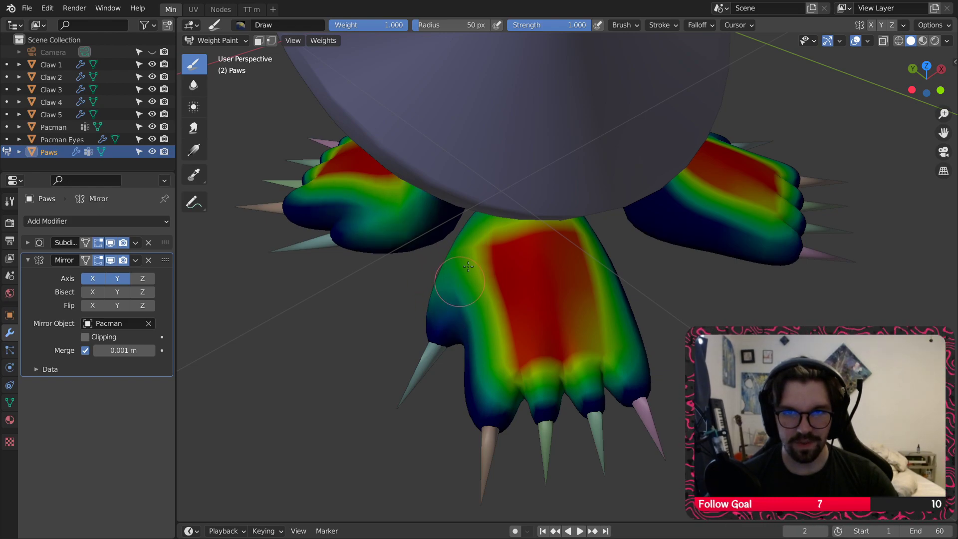
left_click_drag(468, 273, 460, 281)
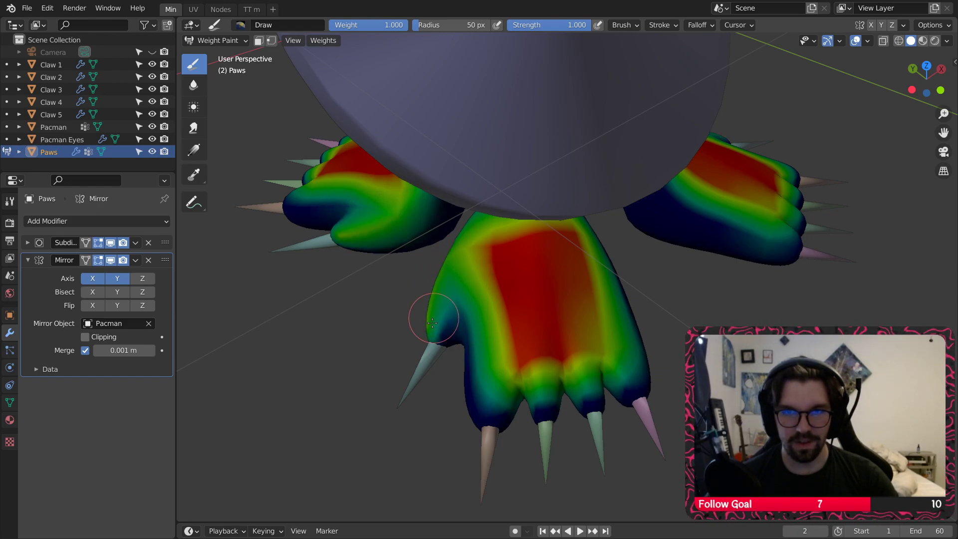
Step: Paint weight along both sides of the foot and over the toe beside the side toe
middle_click_drag(476, 272, 458, 315)
mouse_move(458, 315)
left_mouse_down()
mouse_move(429, 280)
mouse_move(449, 278)
mouse_move(439, 294)
mouse_move(475, 307)
left_mouse_up()
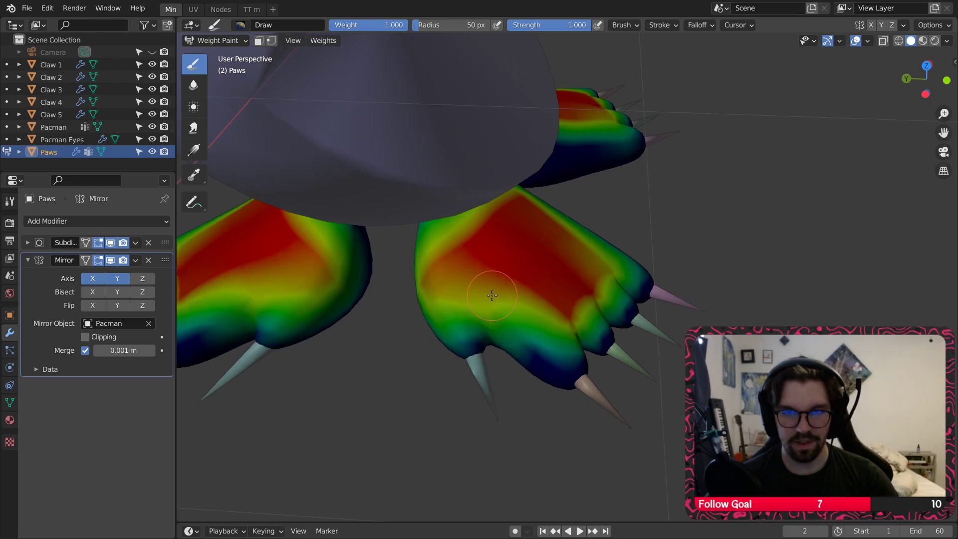
middle_click_drag(492, 296, 502, 304)
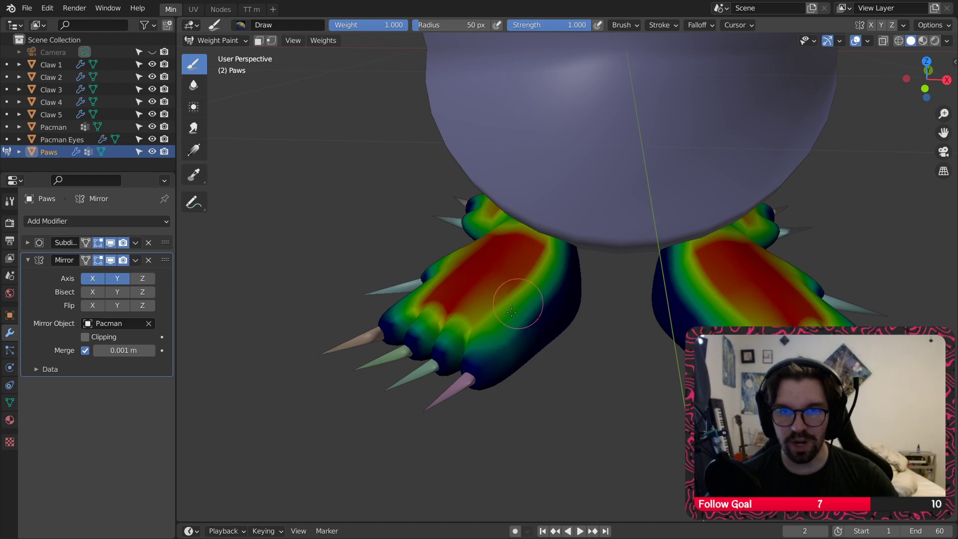
mouse_move(512, 311)
left_mouse_down()
mouse_move(544, 293)
mouse_move(502, 339)
left_mouse_up()
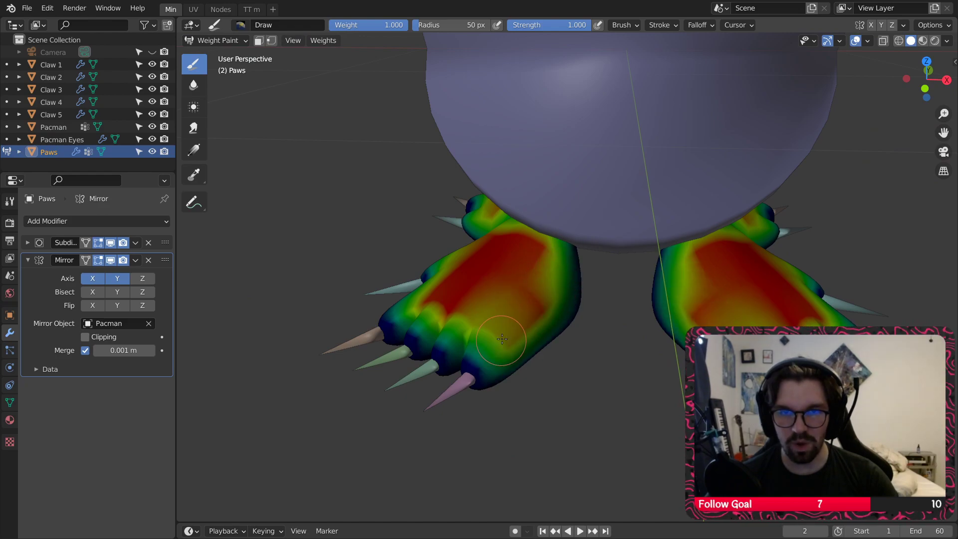
middle_click_drag(507, 300, 517, 352)
middle_click_drag(473, 317, 454, 333)
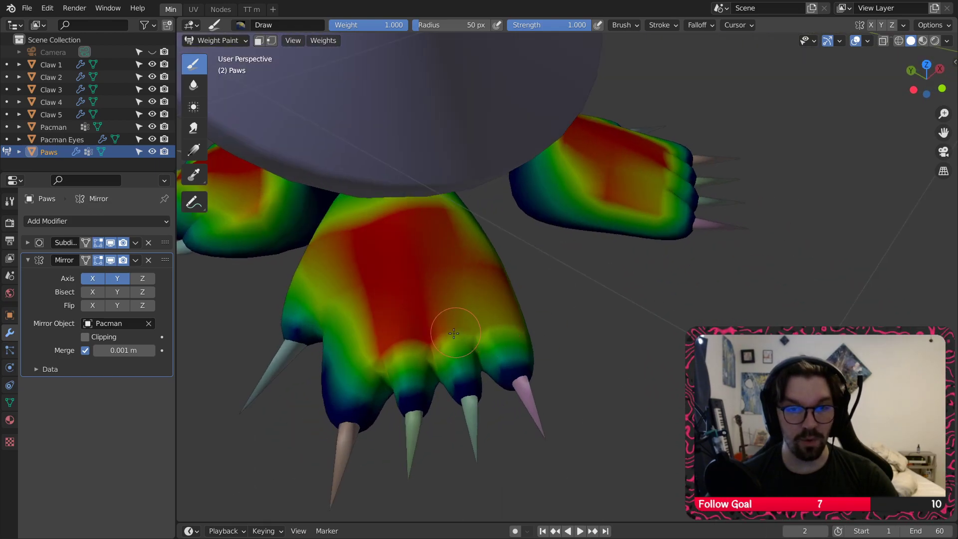
left_click_drag(347, 394, 340, 353)
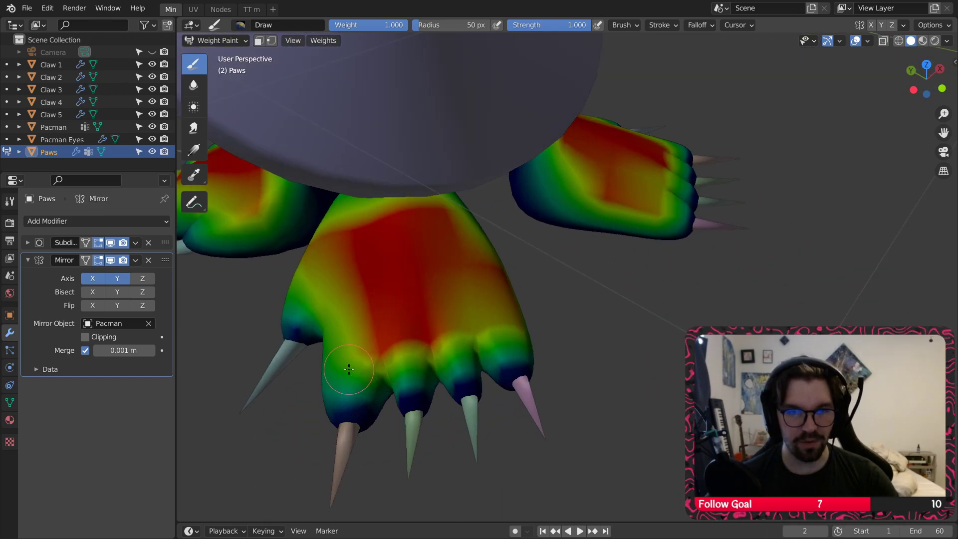
Step: Return the paws to Object Mode and deselect them
middle_click_drag(349, 369, 381, 346, "shift")
scroll(381, 347, "down", 2)
mouse_move(499, 349)
middle_mouse_down()
mouse_move(466, 327)
mouse_move(474, 312)
mouse_move(319, 334)
middle_mouse_up()
scroll(499, 327, "up", 1)
left_click(217, 40)
left_click(217, 55)
left_click(346, 192)
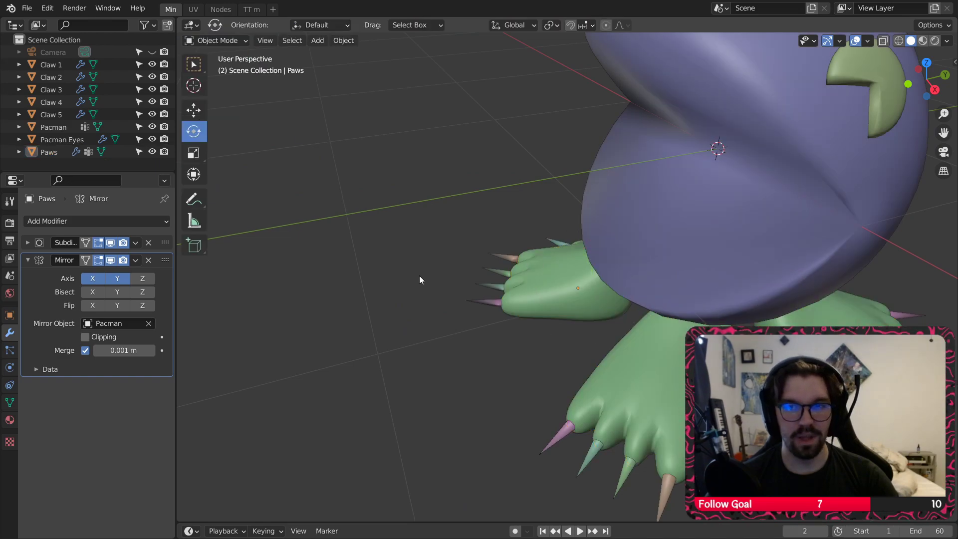
Step: Add a Hair particle system to the paws with a hair length of 0.1 m
middle_click_drag(419, 275, 468, 321)
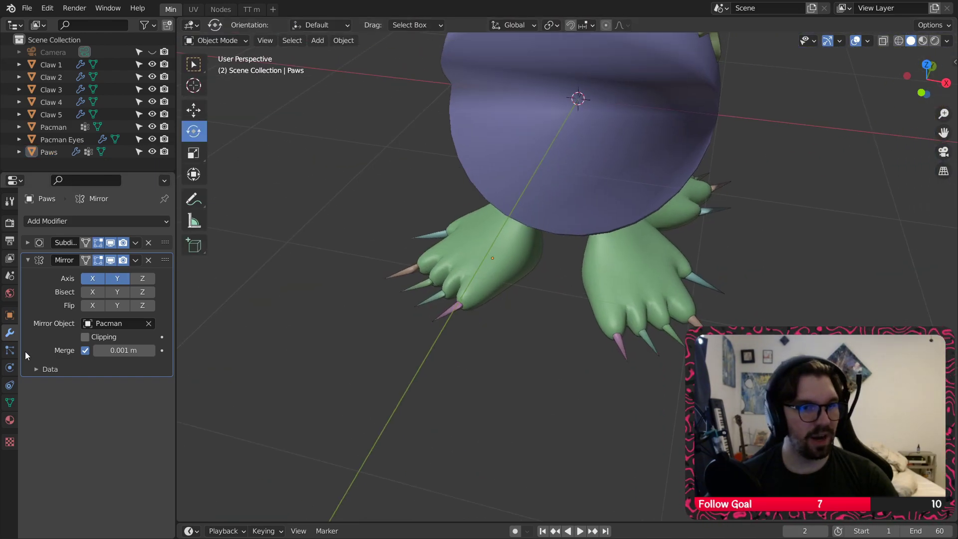
left_click(10, 351)
left_click(164, 221)
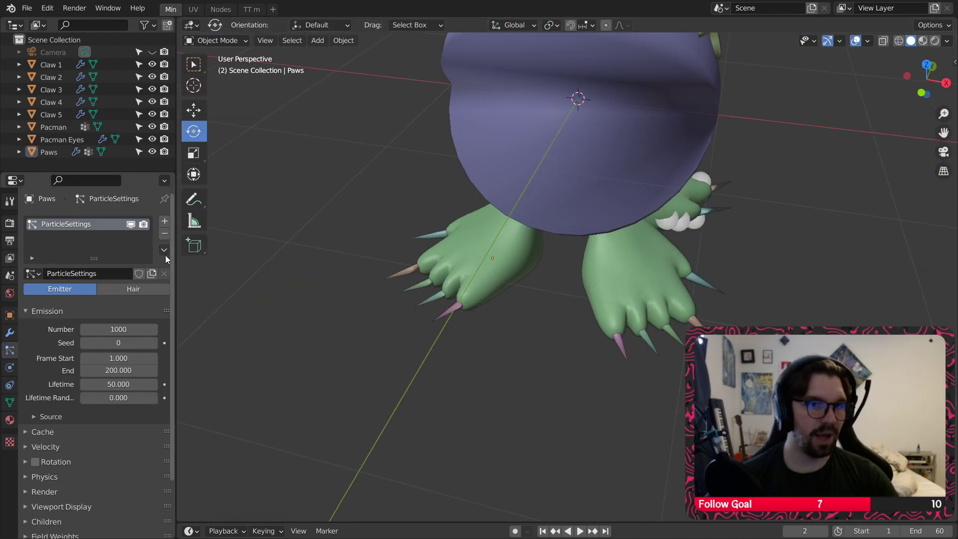
left_click(134, 289)
middle_click_drag(543, 271, 534, 218)
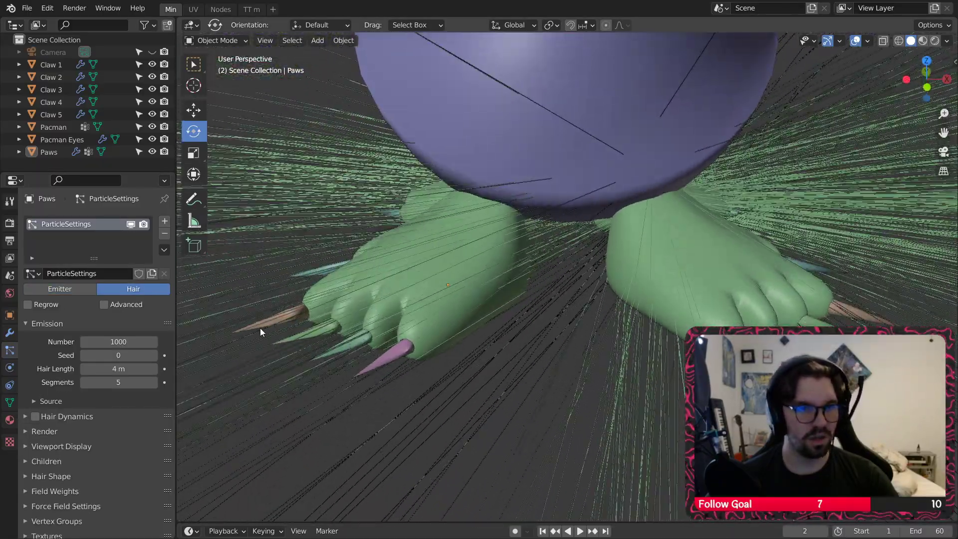
left_click(141, 368)
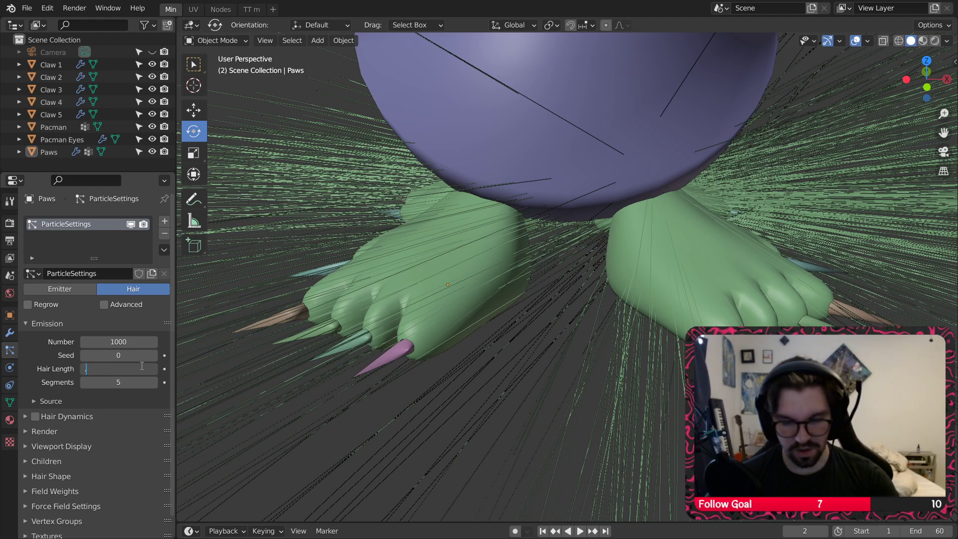
type("0.1")
key("Return")
Step: Check the hair around the feet and apply the Mirror modifier on the paws
middle_click_drag(373, 213, 304, 141)
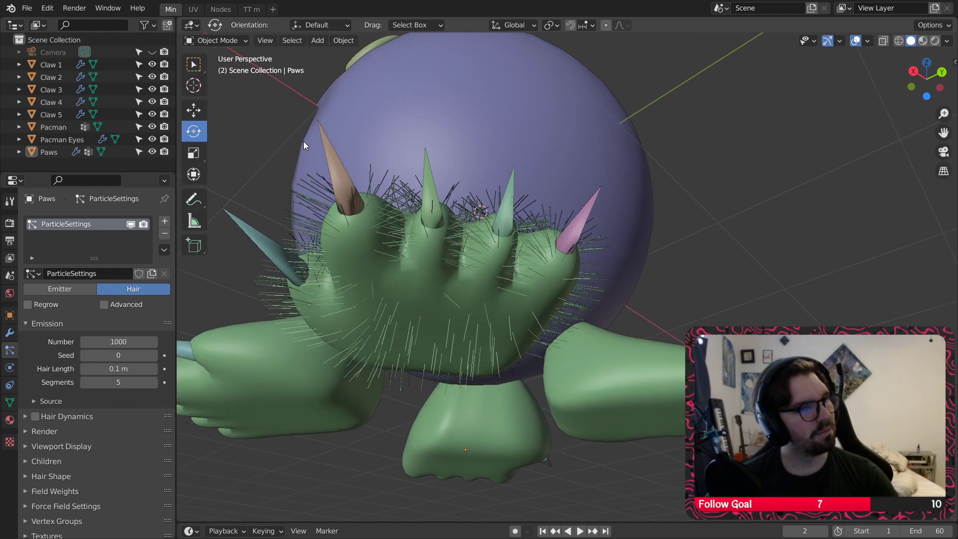
left_click(413, 303)
middle_click_drag(414, 303, 418, 436)
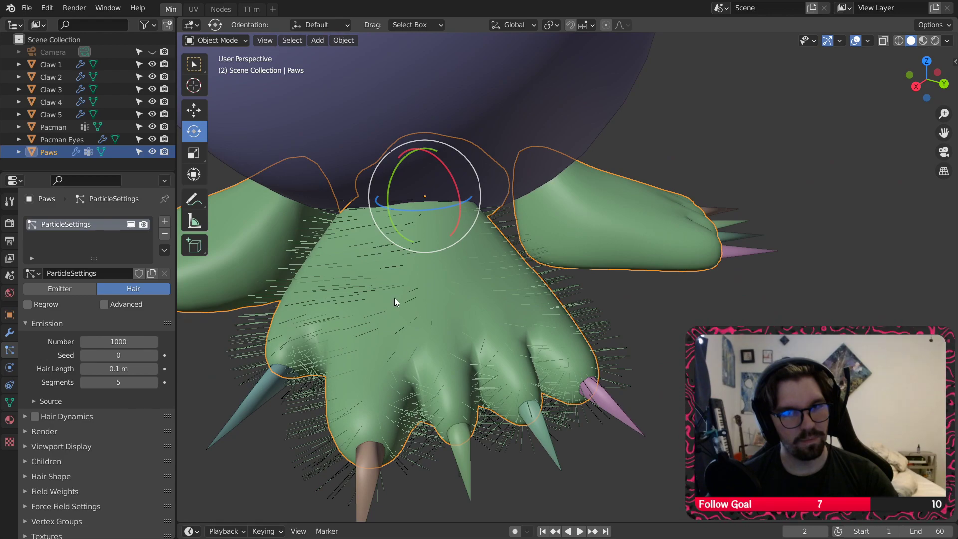
middle_click_drag(395, 298, 609, 314)
left_click(493, 405)
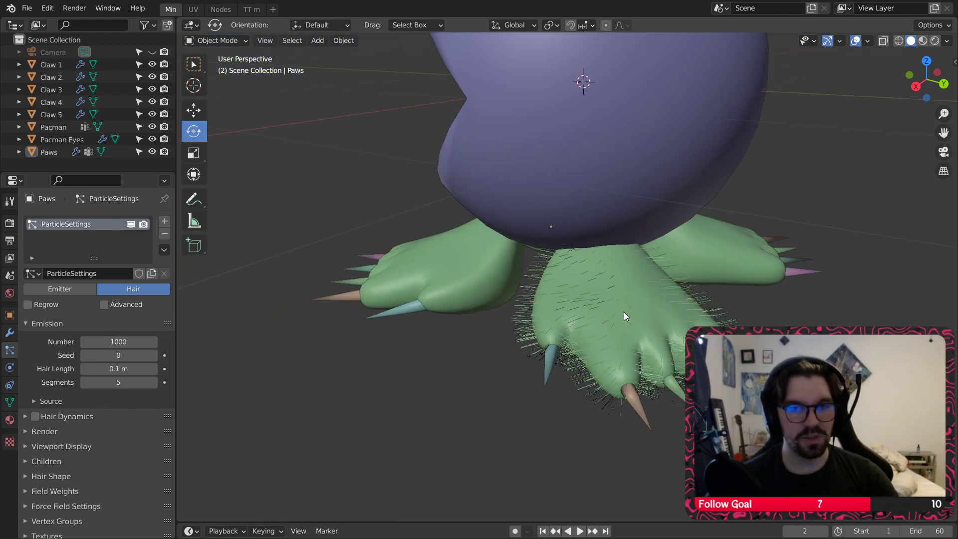
left_click(10, 332)
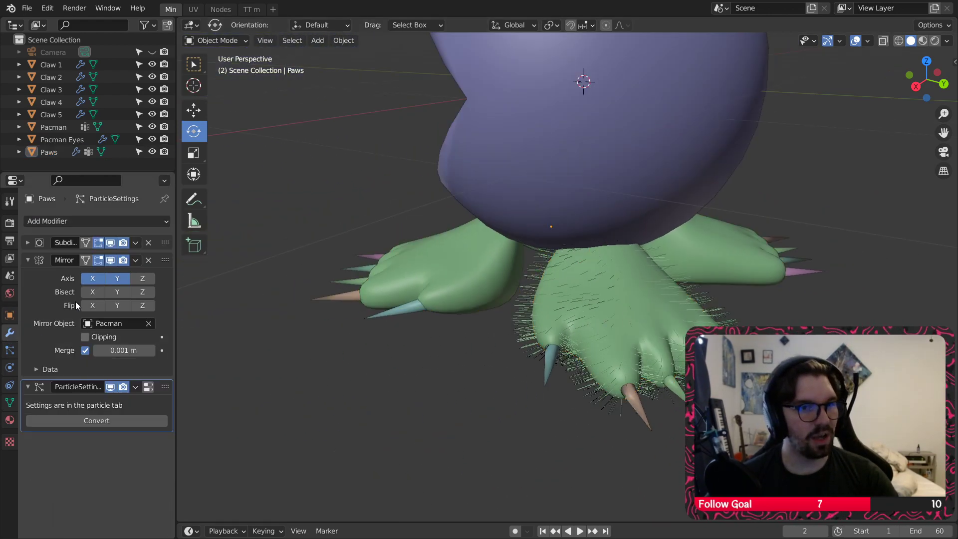
left_click(142, 260)
left_click(145, 273)
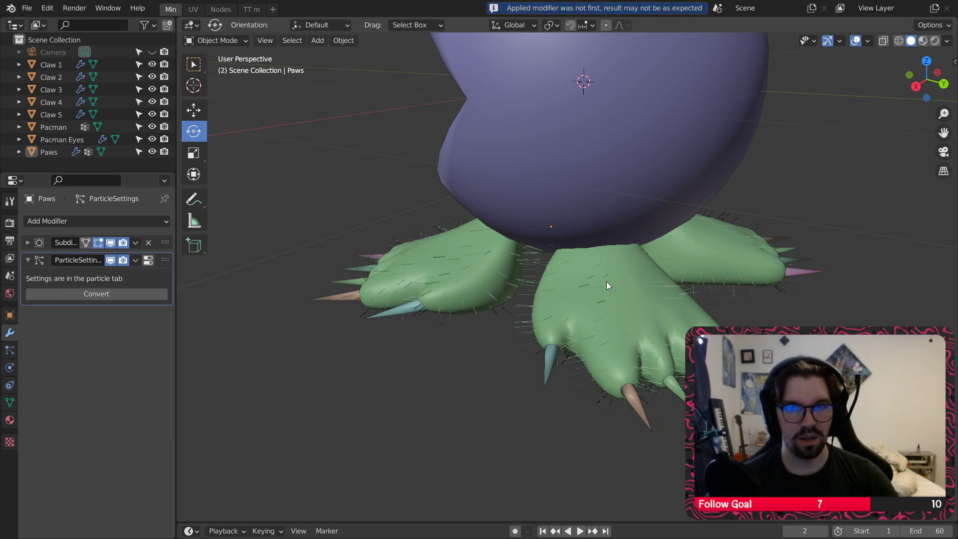
Step: Select the paws and assign the vertex group Group to the hair particles' density
left_click(597, 310)
scroll(436, 253, "up", 2)
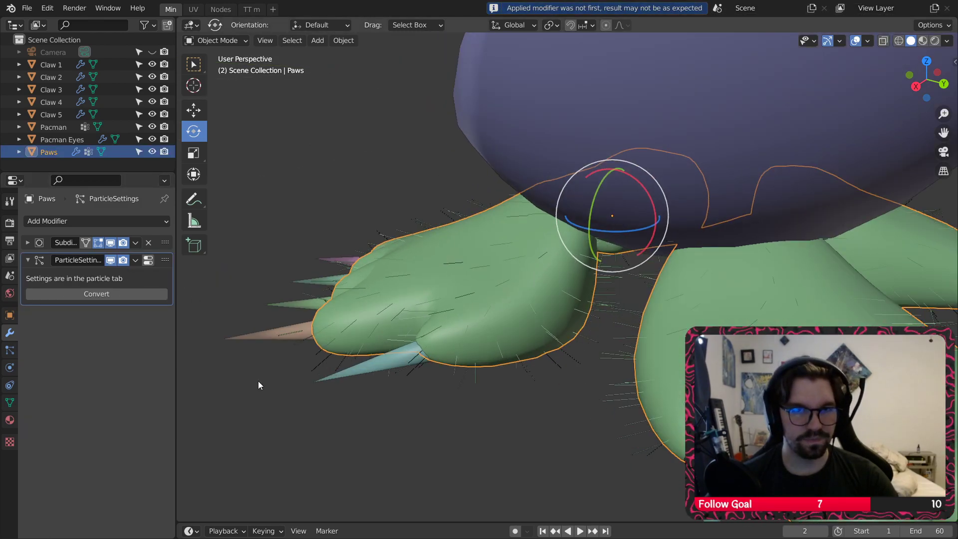
left_click(10, 350)
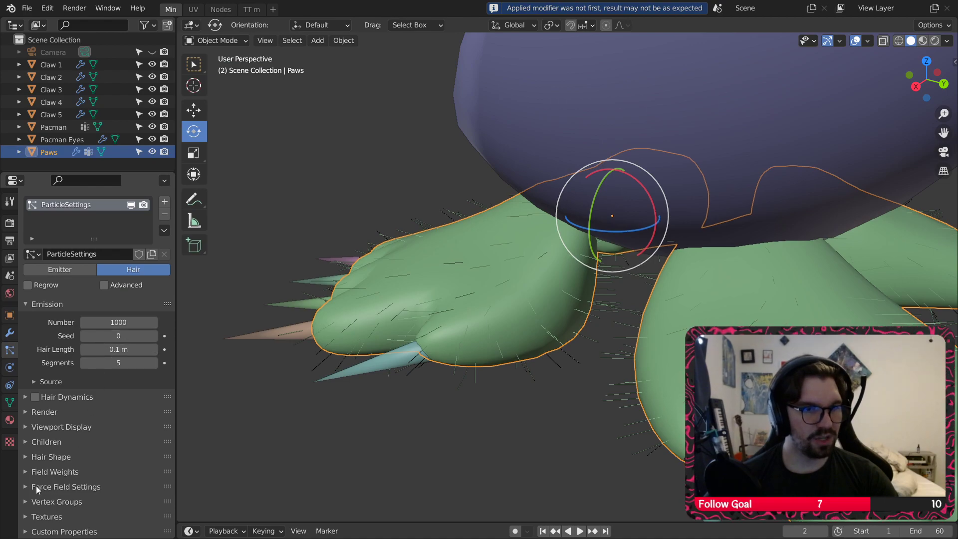
left_click(25, 472)
scroll(132, 418, "down", 5)
left_click(34, 352)
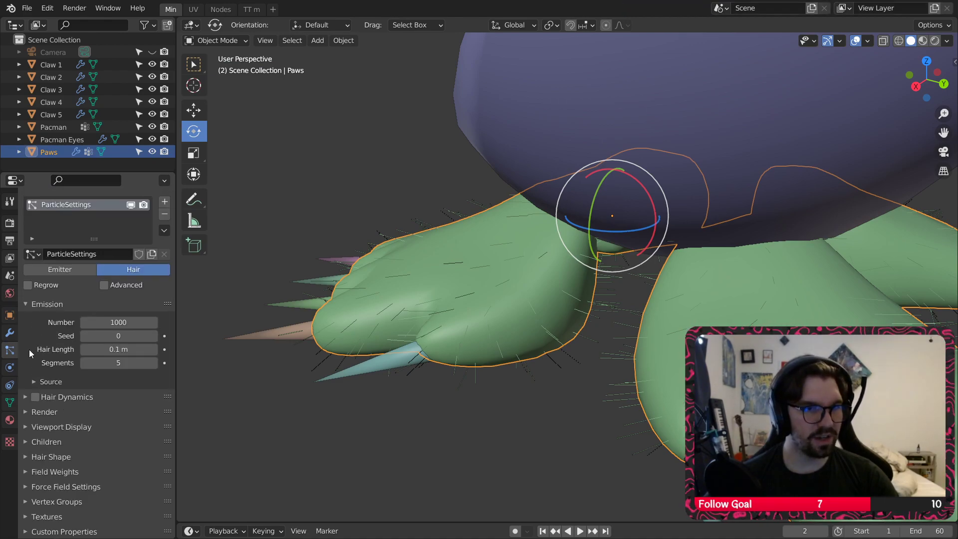
left_click(26, 458)
left_click(26, 457)
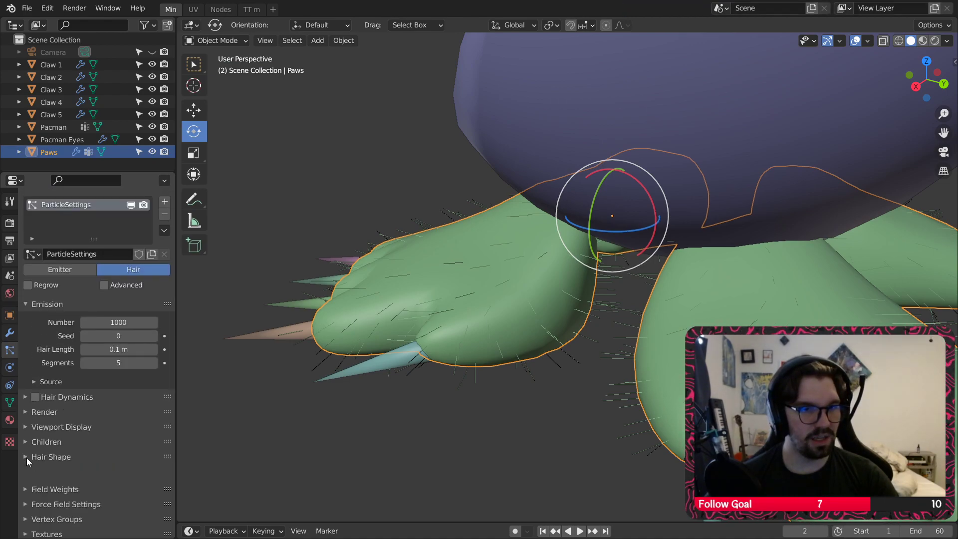
left_click(25, 502)
scroll(76, 442, "down", 4)
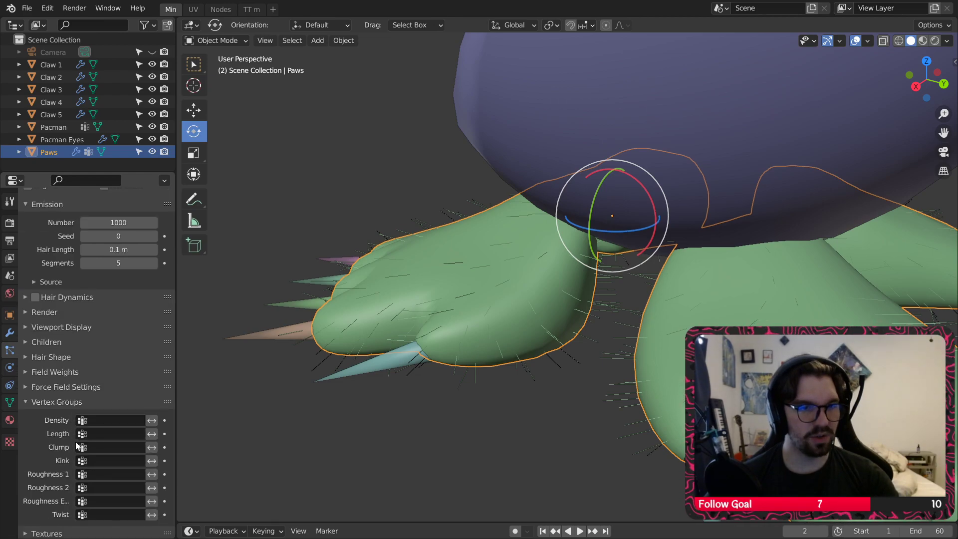
left_click(110, 422)
left_click(90, 289)
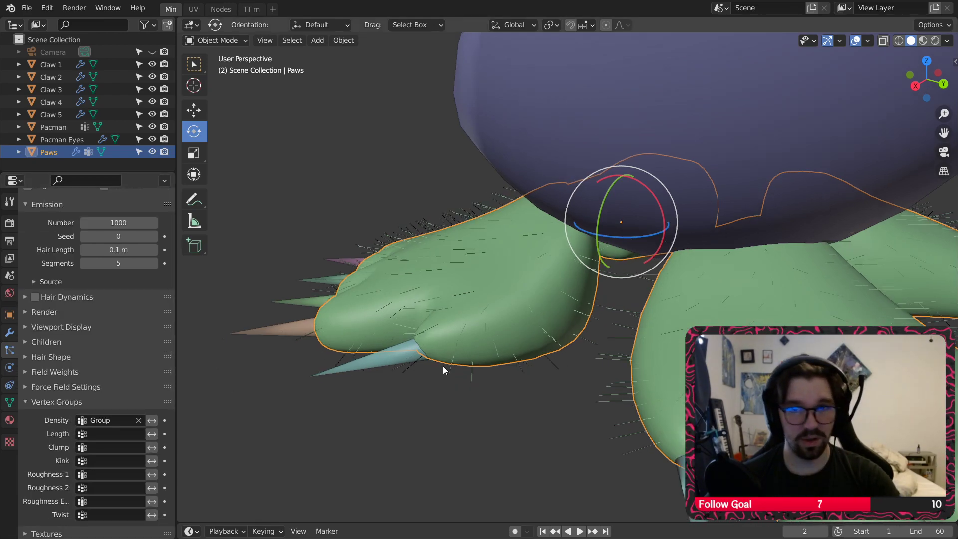
Step: Set the paws' hair length to 0.075 m and check the fur on the feet
middle_click_drag(443, 369, 479, 325)
scroll(59, 333, "up", 4)
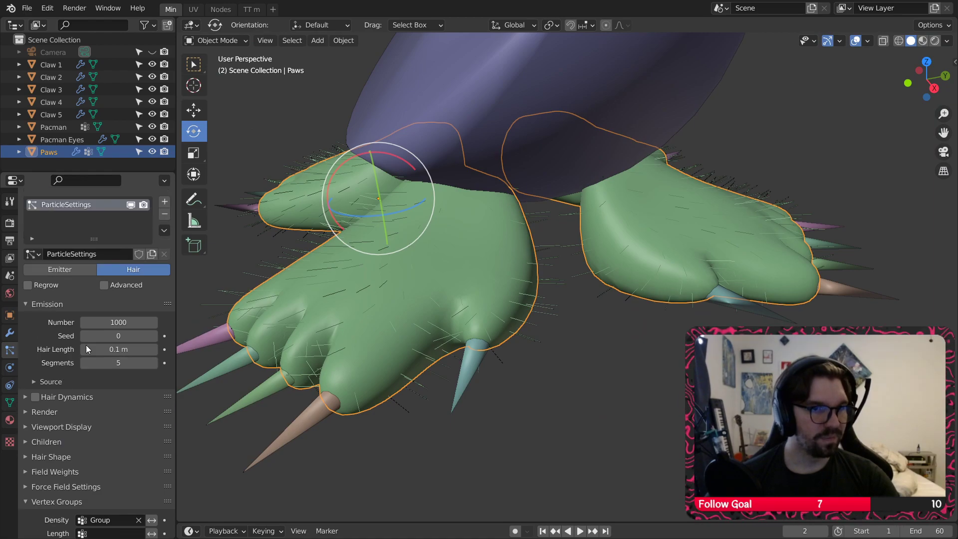
middle_click_drag(376, 295, 262, 339)
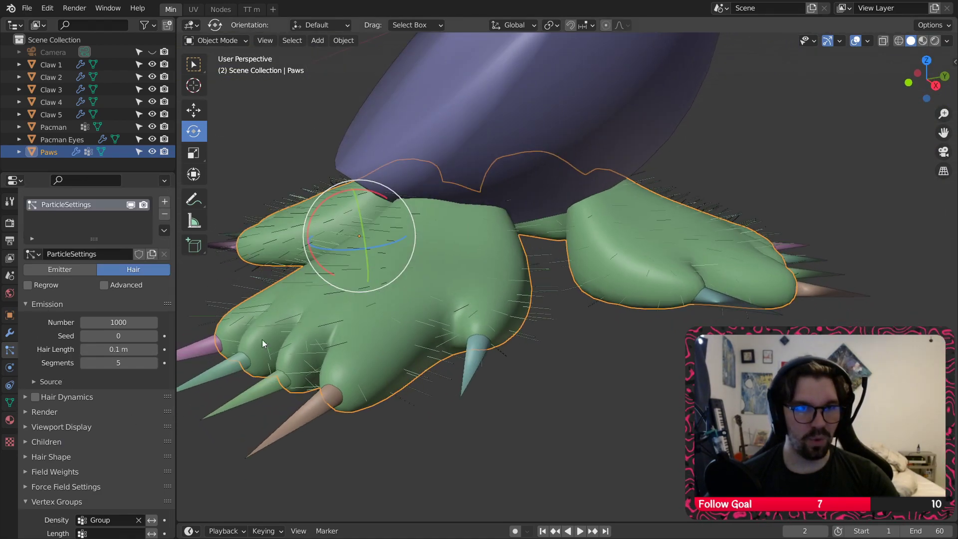
left_click(125, 350)
type(".0")
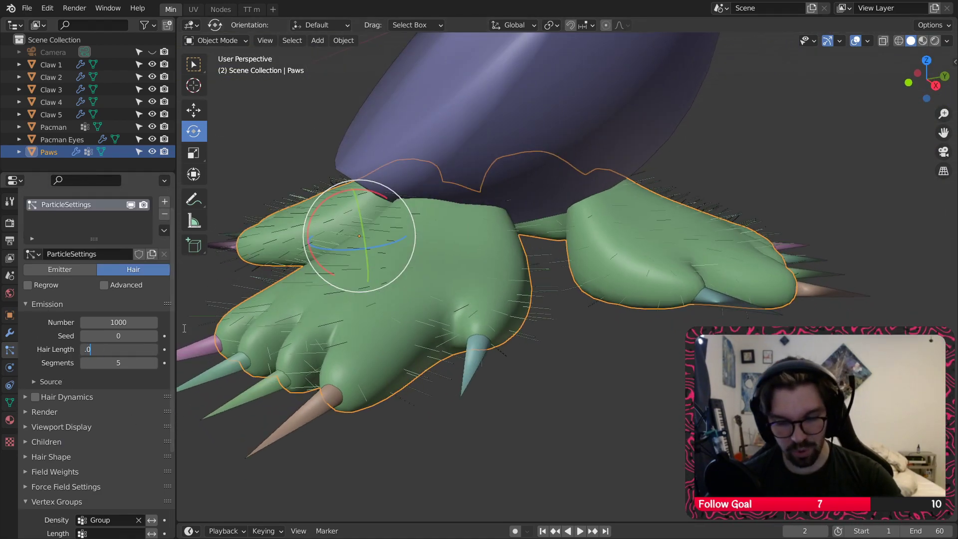
type("75")
key("Return")
middle_click_drag(432, 375, 273, 356)
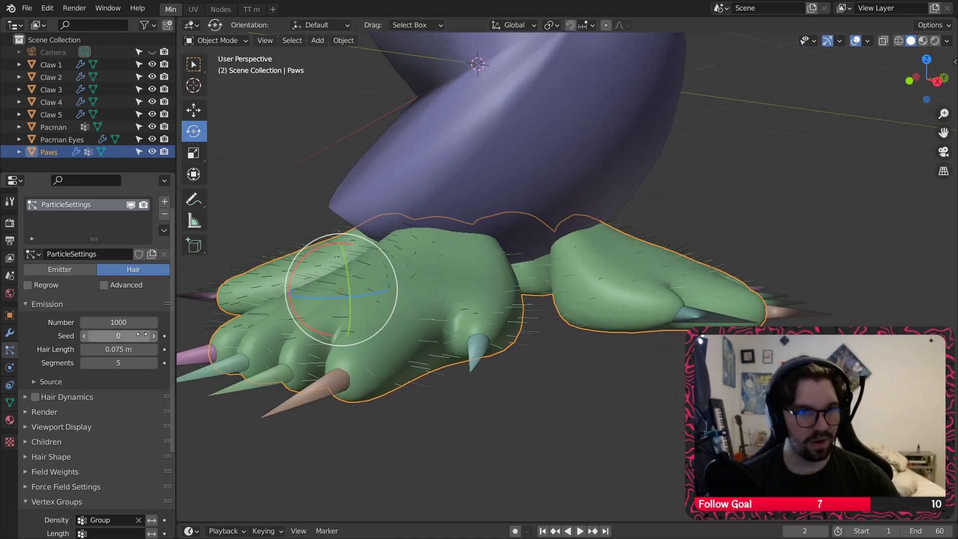
Step: Set the number of hairs on the paws to 500 and switch their children to Simple
double_click(124, 323)
type("500")
key("Return")
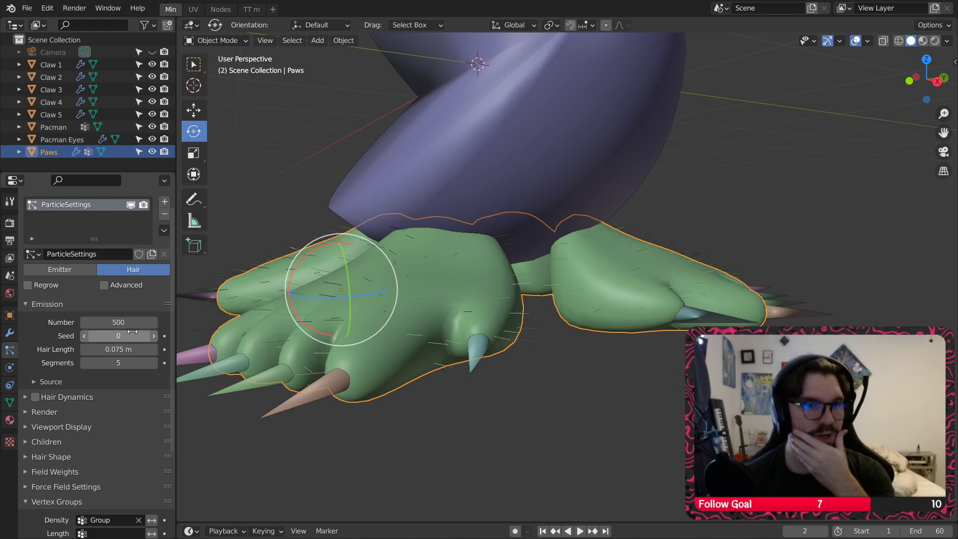
scroll(96, 423, "down", 3)
left_click(34, 383)
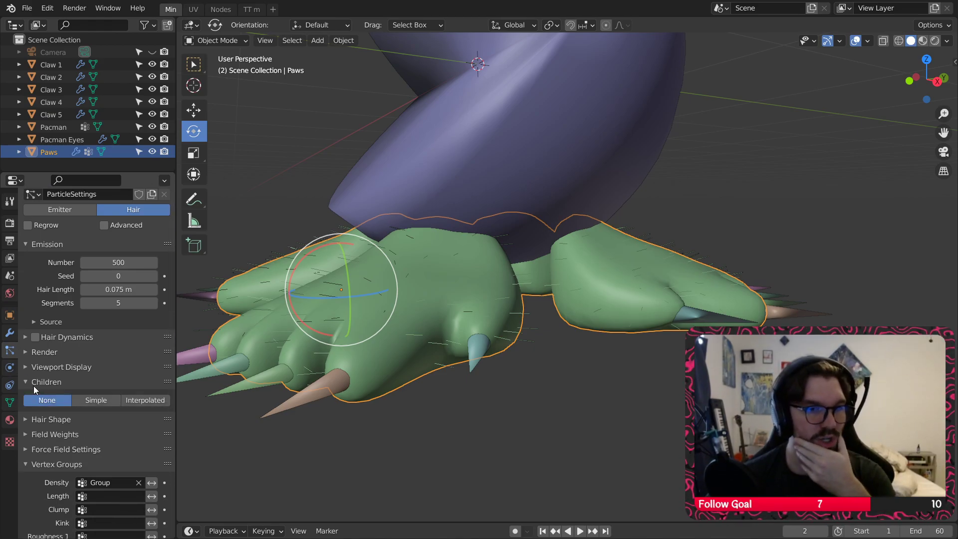
left_click(102, 404)
mouse_move(358, 279)
middle_mouse_down()
mouse_move(361, 227)
mouse_move(361, 288)
middle_mouse_up()
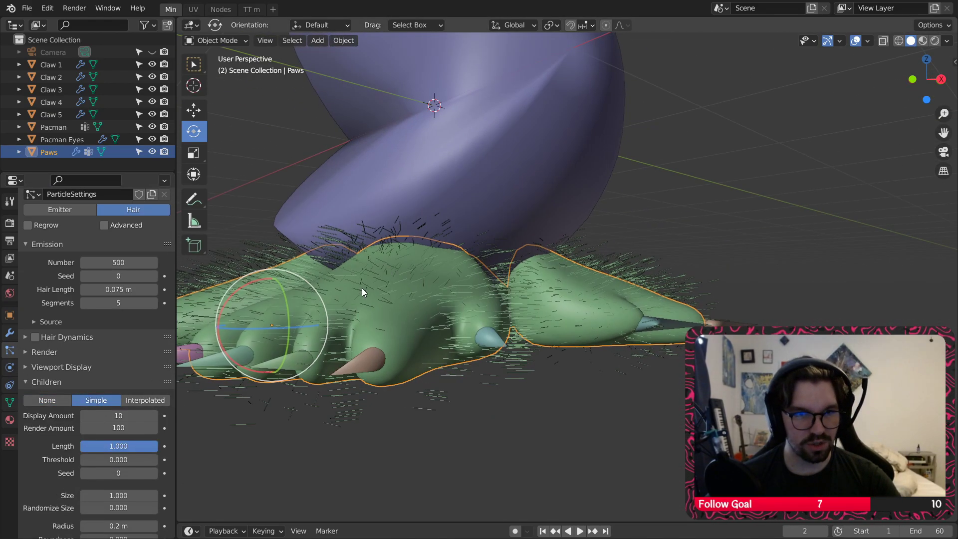
Step: Try different child hair radii on the paws, ending with 0.1 m, and compare the spread of the fur
scroll(133, 436, "down", 4)
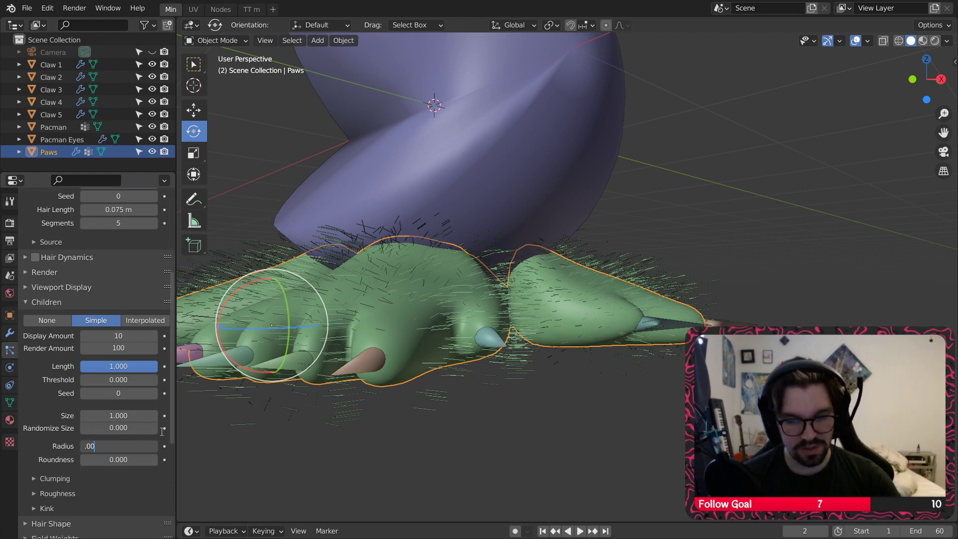
key("Return")
middle_click_drag(444, 278, 417, 298)
scroll(417, 297, "up", 3)
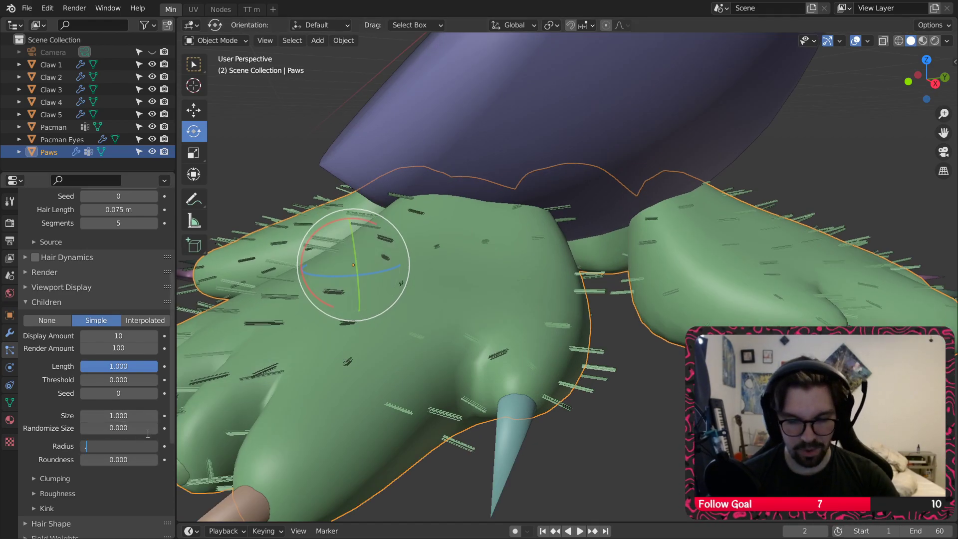
key("Return")
middle_click_drag(423, 334, 369, 359)
double_click(131, 447)
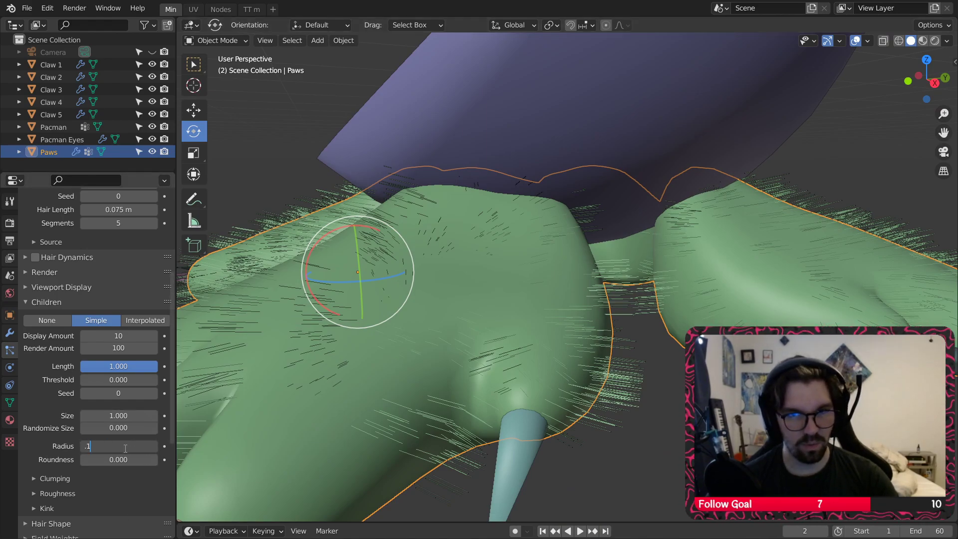
type(".1")
key("Return")
middle_click_drag(514, 460, 449, 280)
Step: Set the child hair radius to 0.05 m and check the fur on the feet
double_click(127, 415)
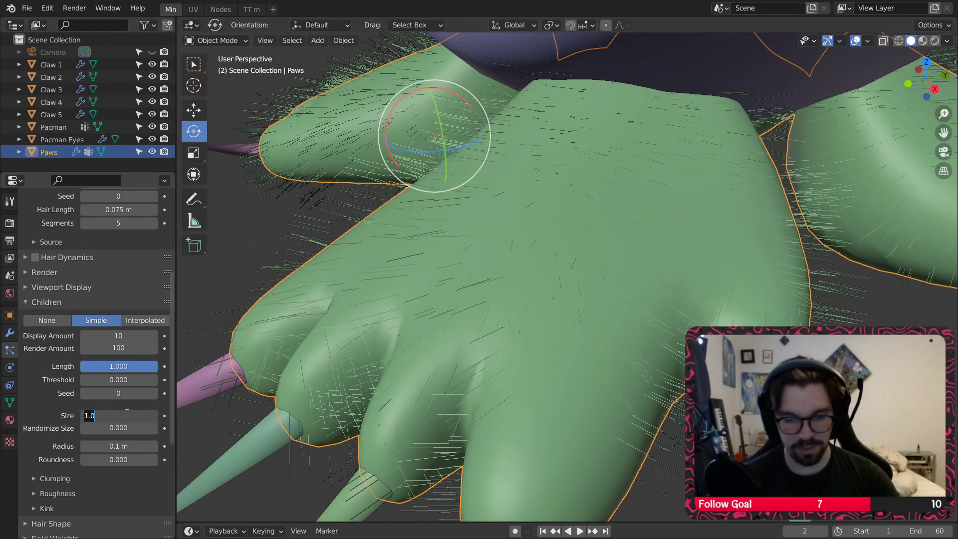
double_click(152, 446)
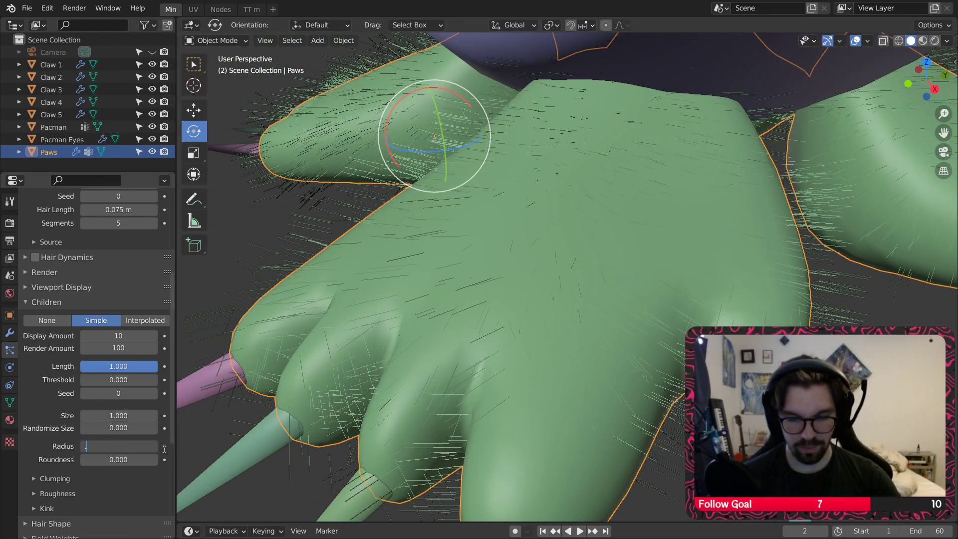
key("Return")
middle_click_drag(229, 292, 574, 285)
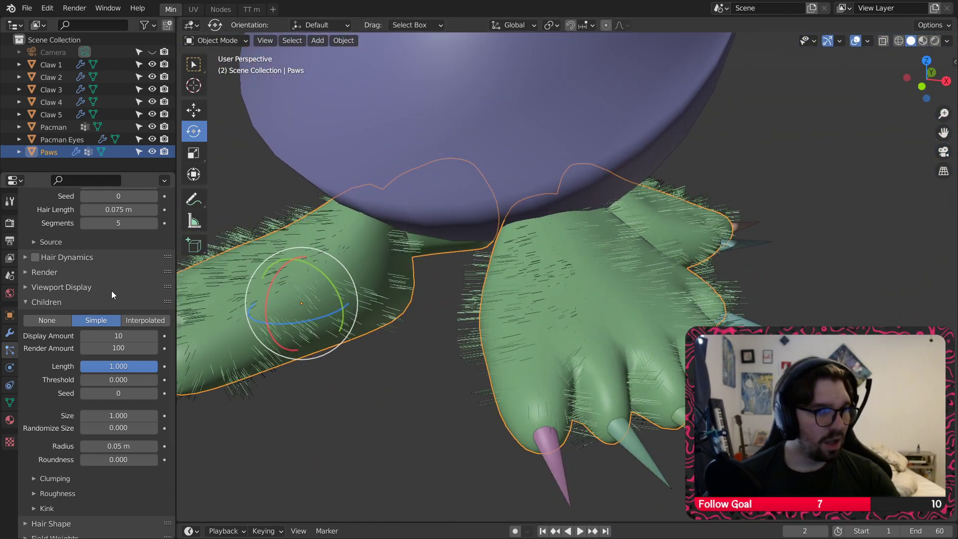
Step: Set both the render amount and the display amount of the child hairs to 30
scroll(112, 295, "up", 1)
left_click(140, 370)
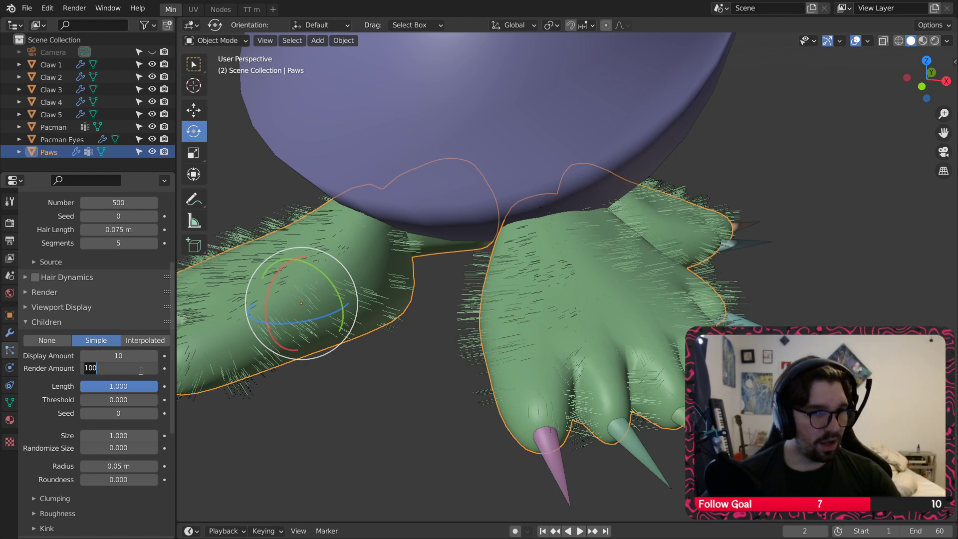
type("30")
key("shift+Tab")
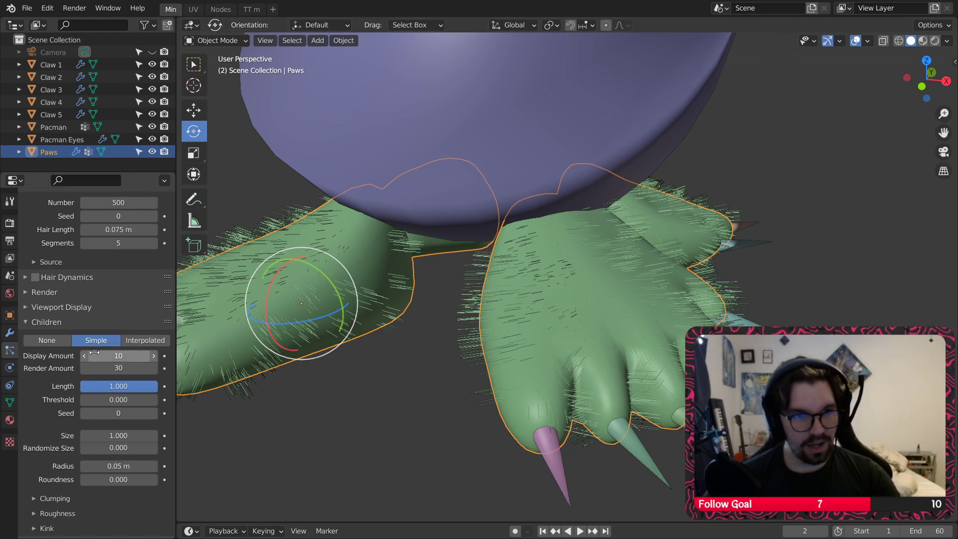
type("30")
key("Return")
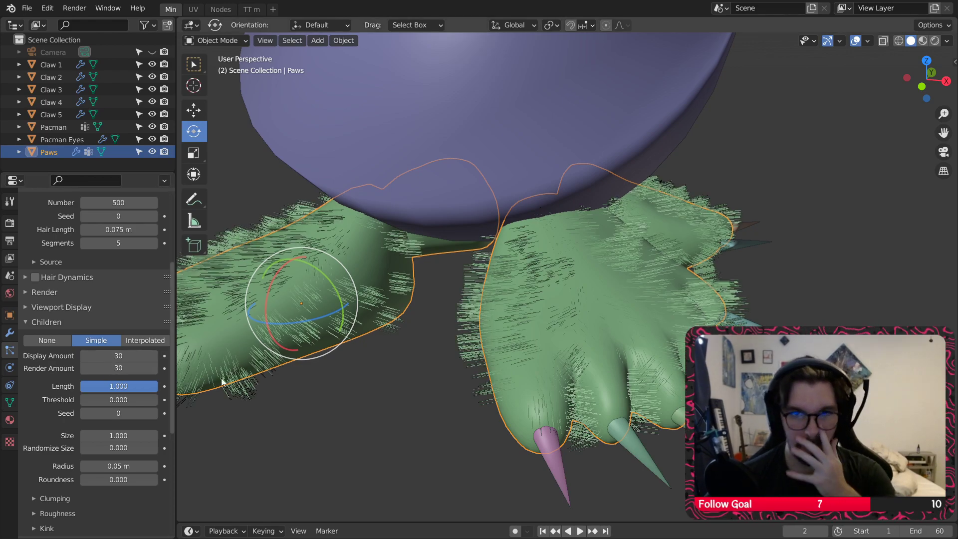
Step: Set the number of emitted hairs on the paws to 750 and check the fur from the front
scroll(144, 338, "up", 5)
left_click(147, 304)
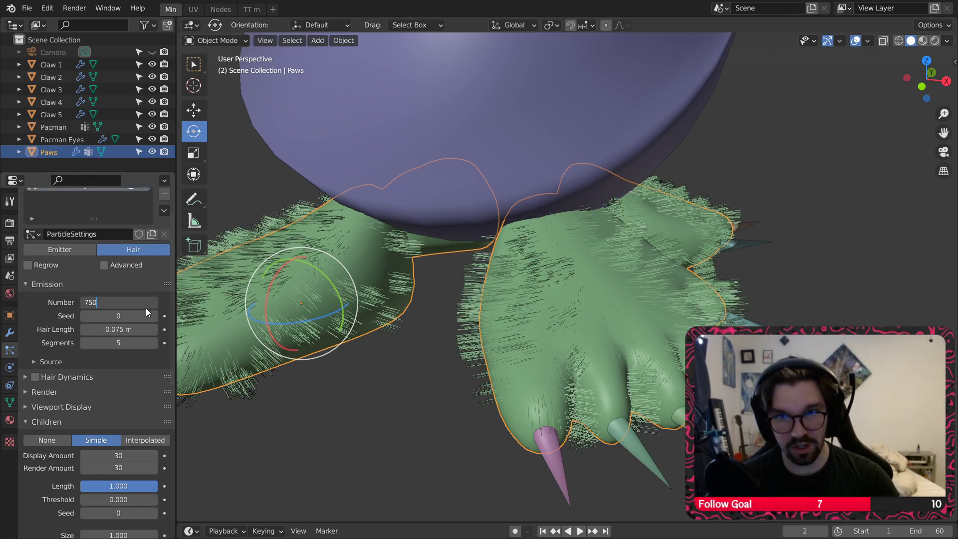
type("750")
key("Return")
middle_click_drag(449, 359, 443, 401)
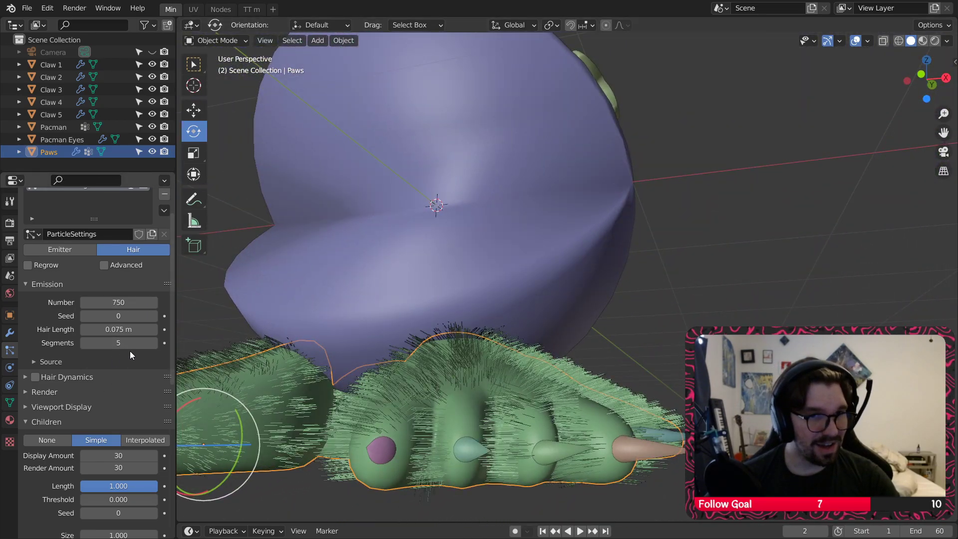
Step: Try 2 hair segments on the paws, settle on 4, and compare the fur up close
left_click_drag(119, 342, 100, 343)
middle_click_drag(544, 399, 584, 330, "shift")
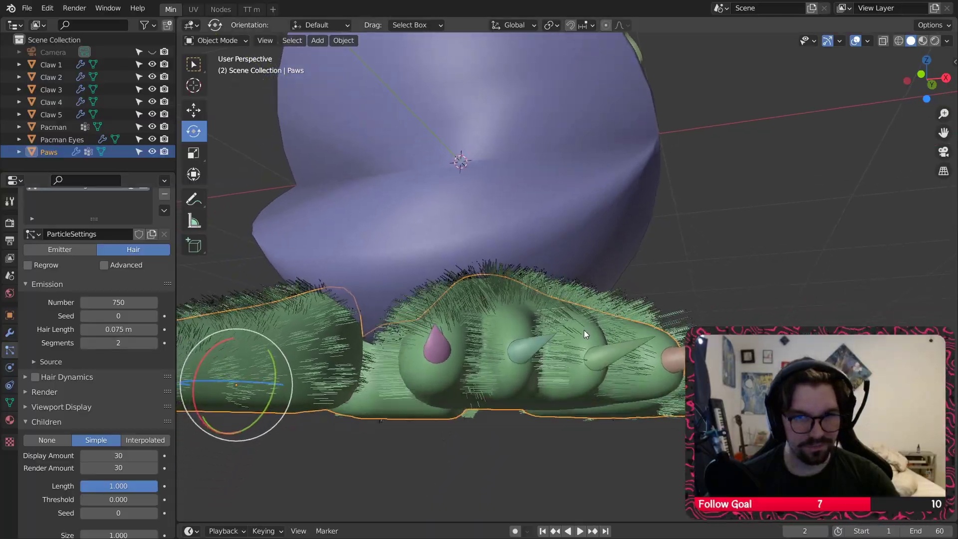
scroll(584, 325, "up", 3)
middle_click_drag(564, 290, 479, 259)
left_click_drag(144, 343, 155, 345)
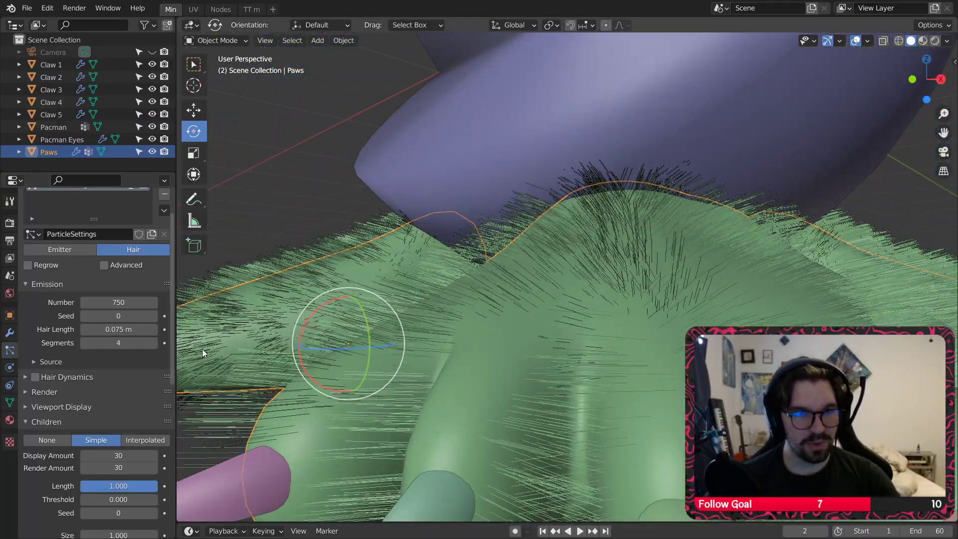
middle_click_drag(524, 346, 464, 350)
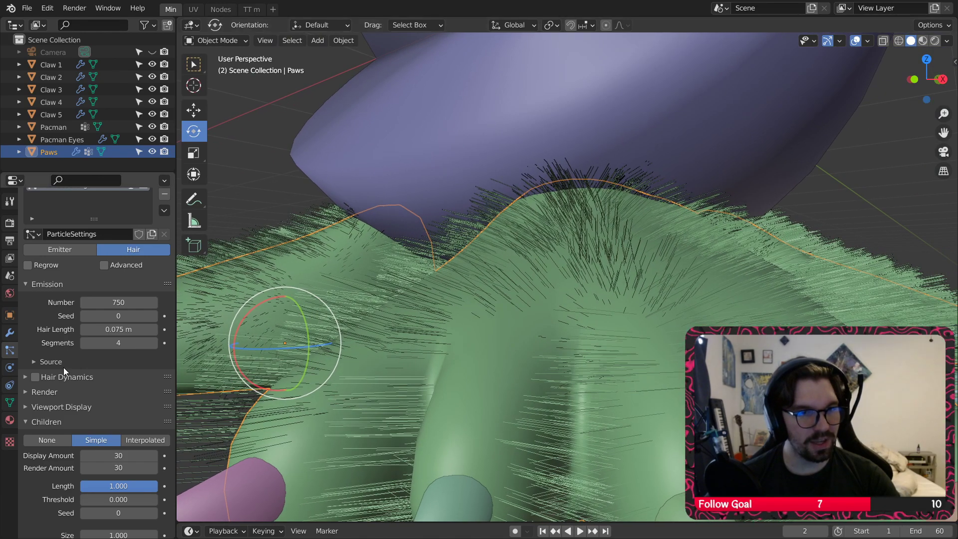
Step: Try Hair Dynamics on the paws' hair and switch it back off
left_click(28, 289)
left_click(25, 299)
left_click(35, 299)
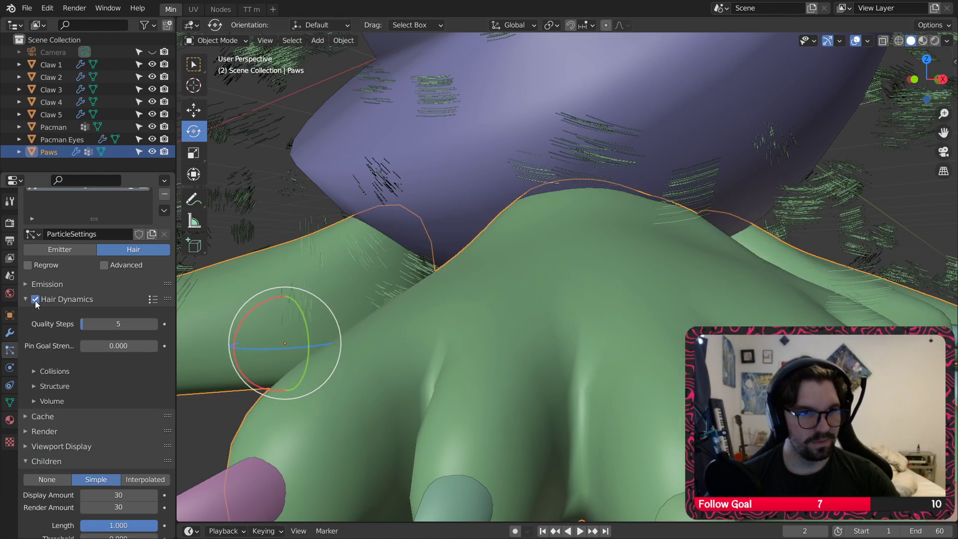
left_click(35, 299)
left_click(22, 301)
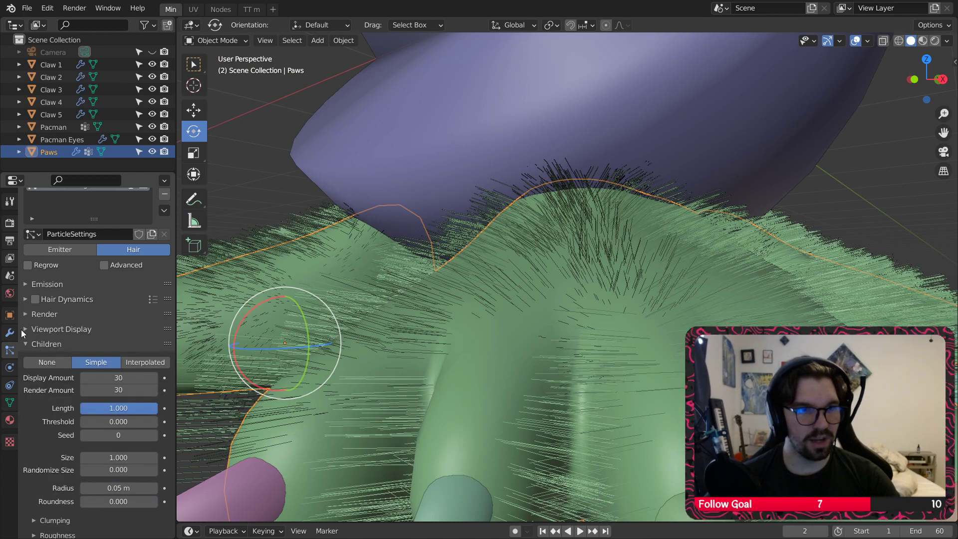
Step: Review the render settings of the paws' hair particles
left_click(29, 344)
left_click(23, 314)
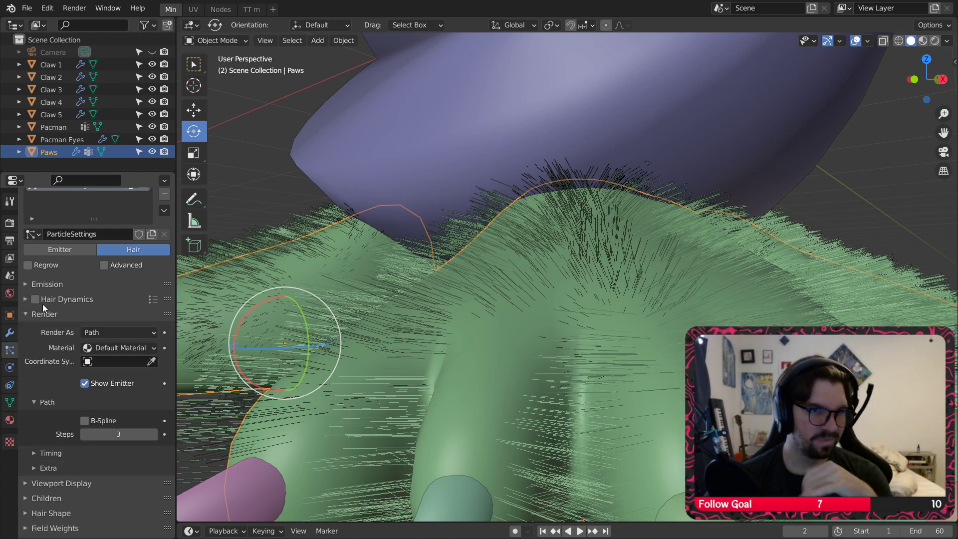
left_click(28, 314)
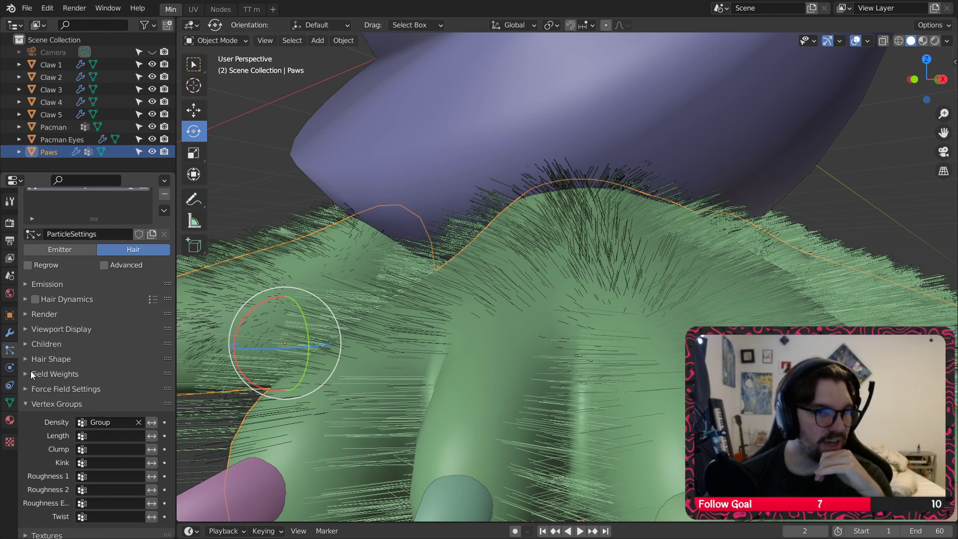
Step: Try a strand shape of -1 on the paws' hair, set it to 0, and enter a root diameter of 1 m
left_click(22, 404)
left_click(31, 399)
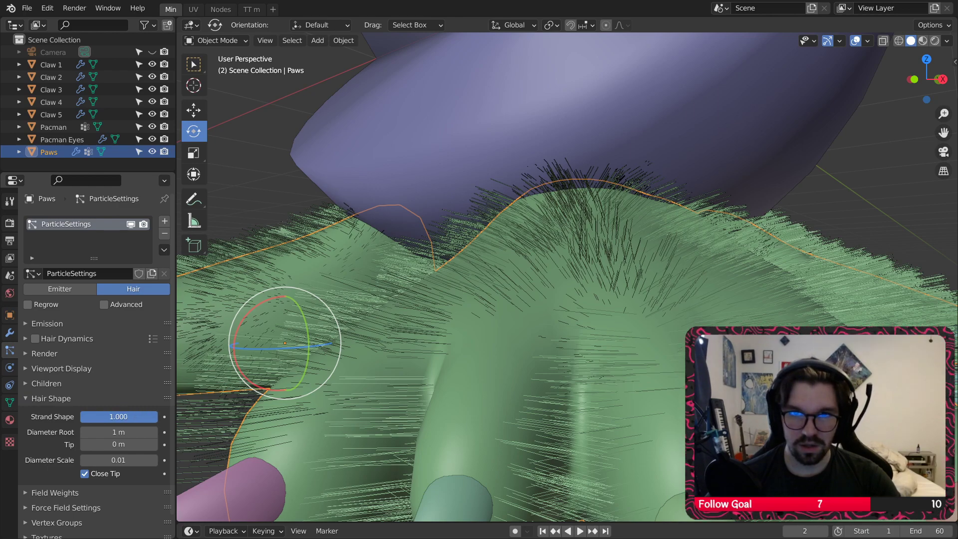
left_click_drag(157, 417, 81, 417)
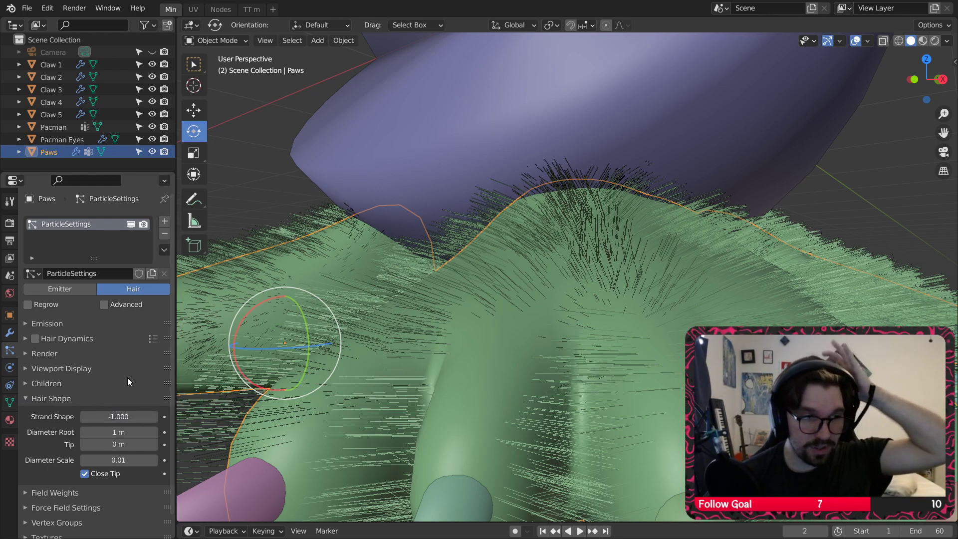
left_click(145, 420)
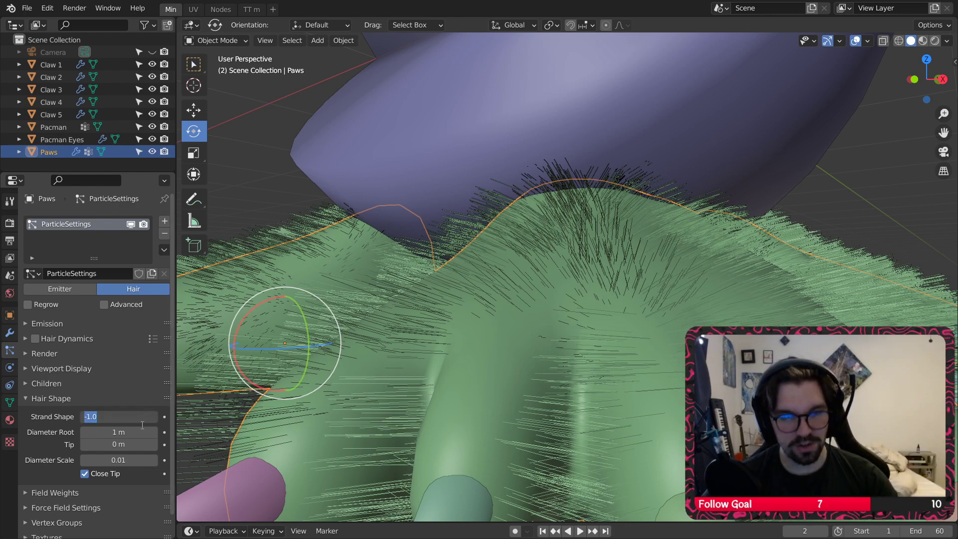
key("Return")
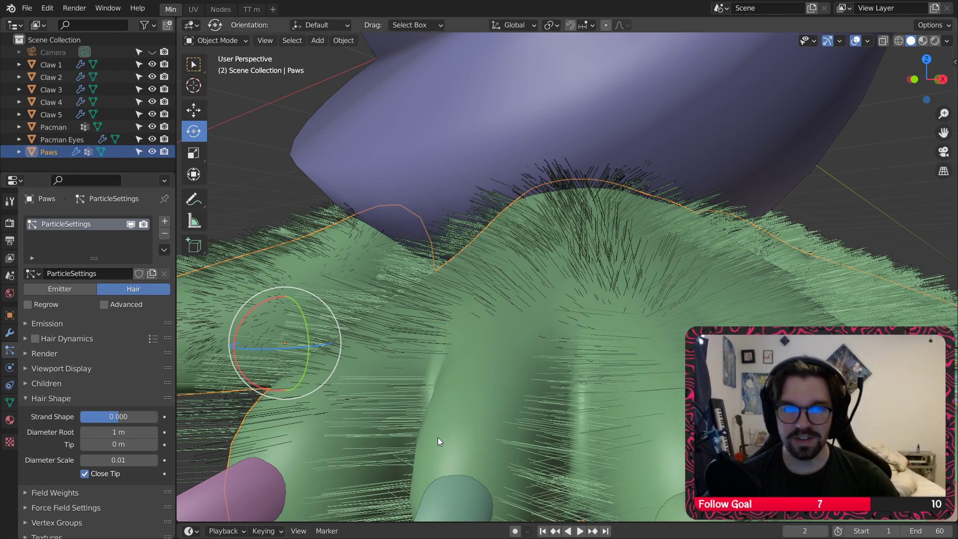
mouse_move(145, 432)
left_mouse_down()
mouse_move(165, 432)
mouse_move(145, 432)
left_mouse_up()
left_click(135, 432)
type("1")
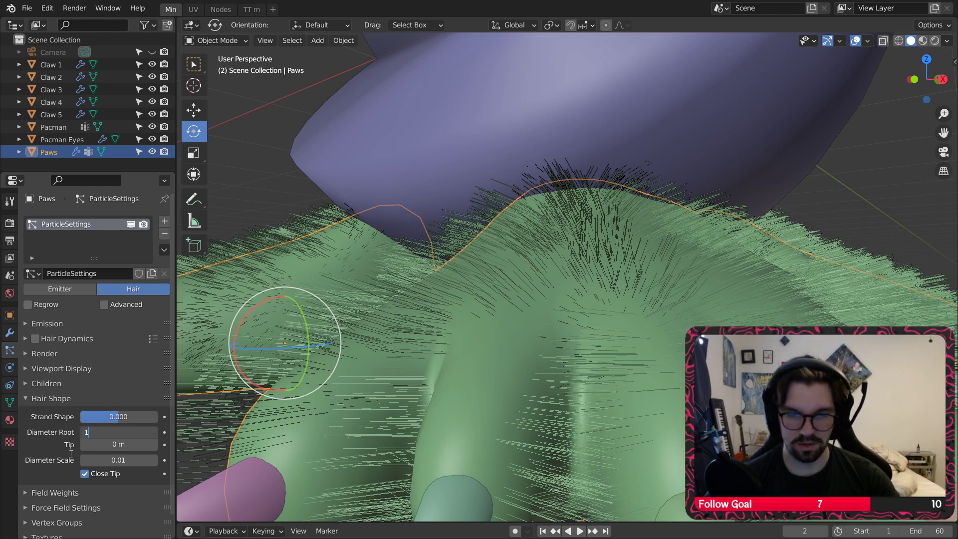
key("Return")
Step: Switch the viewport to rendered shading and display the World shader nodes in the Nodes workspace
left_click(933, 43)
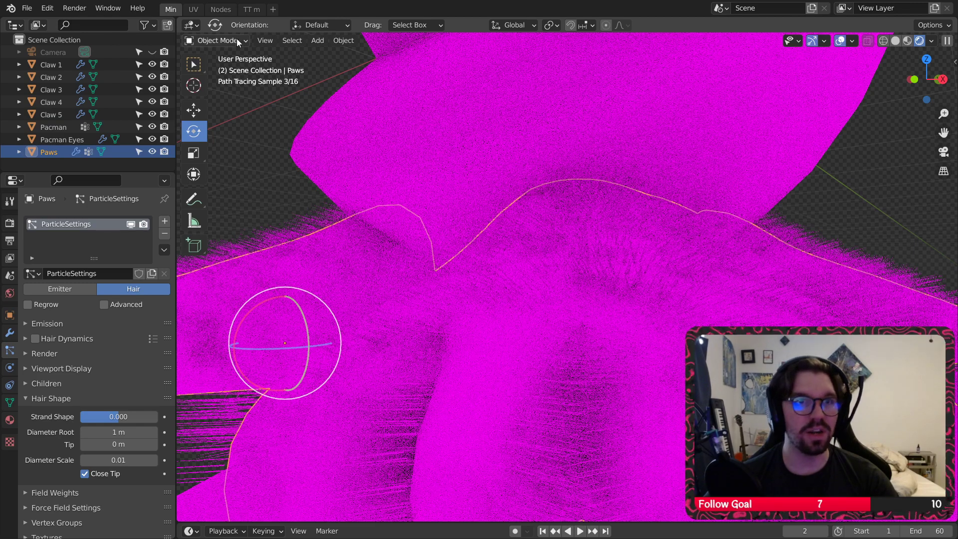
left_click(223, 11)
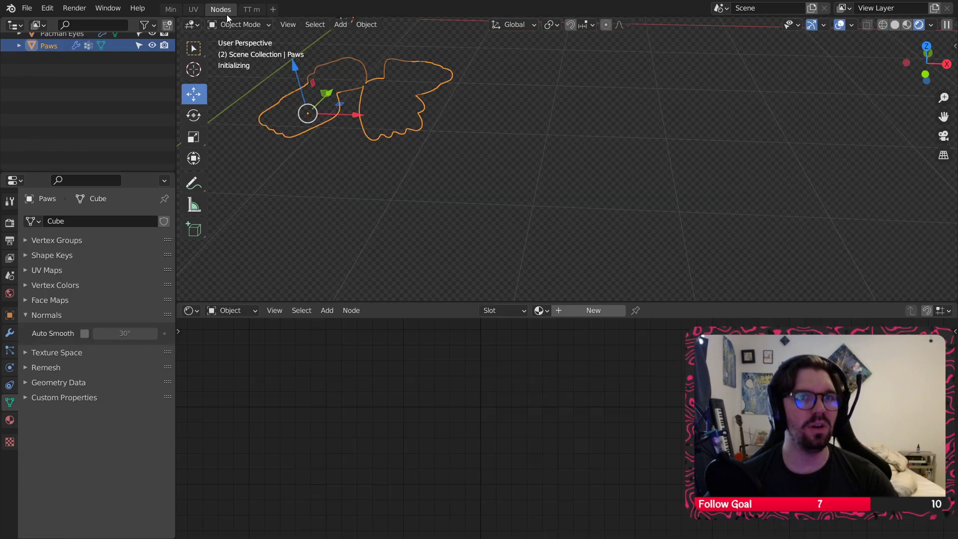
left_click(230, 312)
left_click(240, 338)
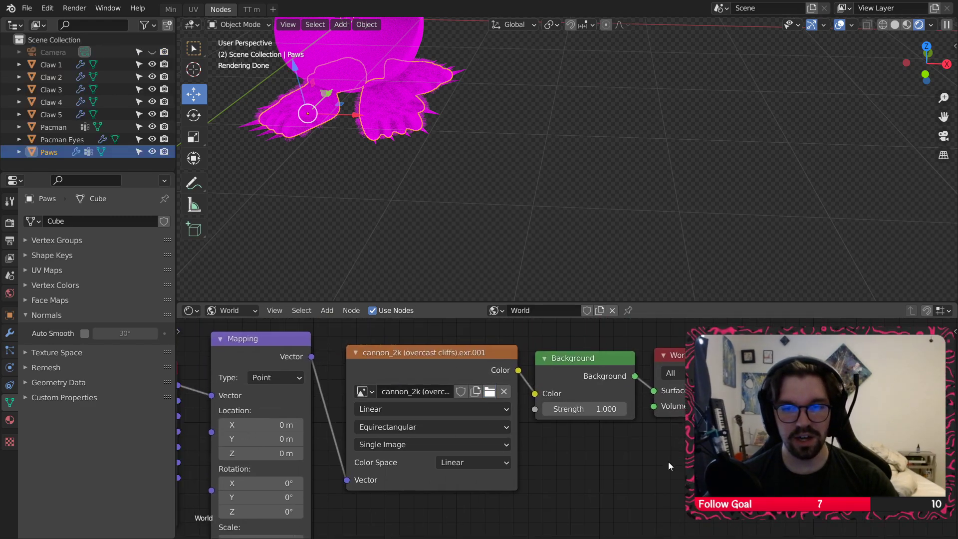
Step: Return from the Nodes workspace to the Min workspace
left_click(463, 110)
middle_click_drag(394, 82, 474, 142, "shift")
scroll(471, 141, "up", 2)
middle_click_drag(355, 145, 299, 126)
left_click(170, 10)
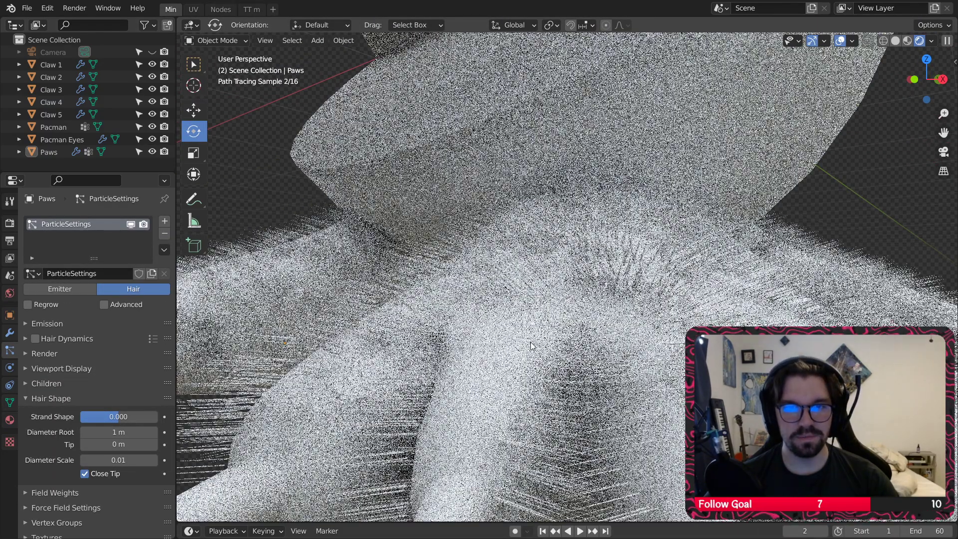
Step: Select the paws and try strand shapes of 1 and -1 on their hair in the rendered view
left_click(539, 291)
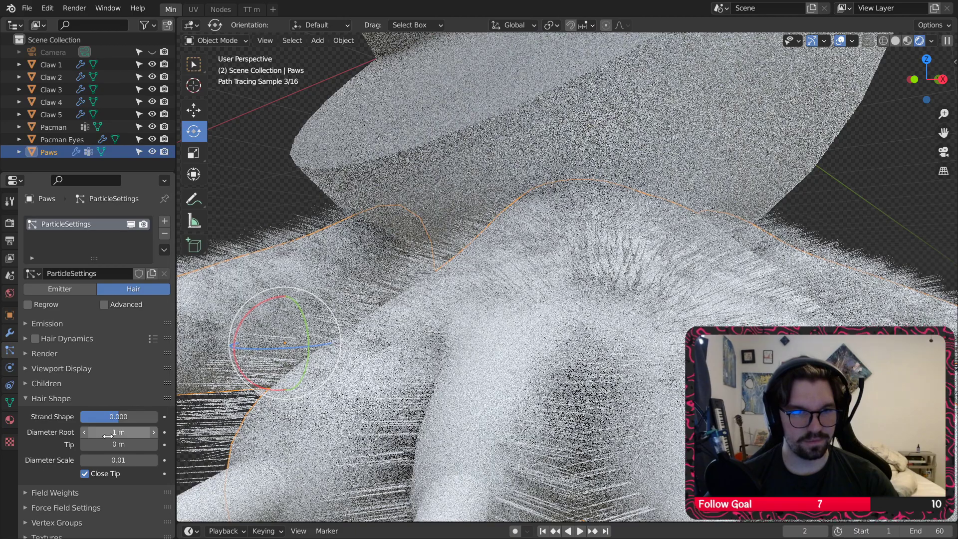
left_click_drag(124, 419, 167, 419)
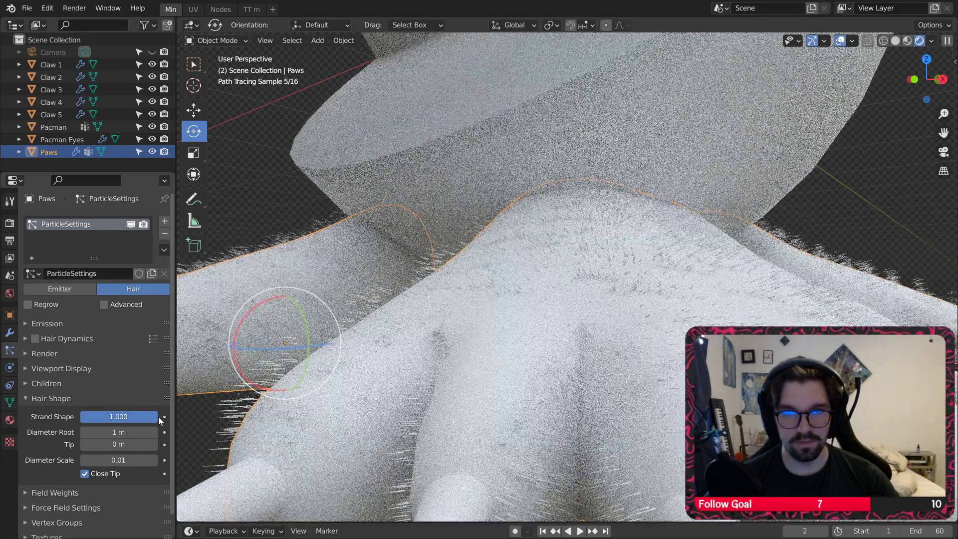
left_click_drag(144, 419, 77, 417)
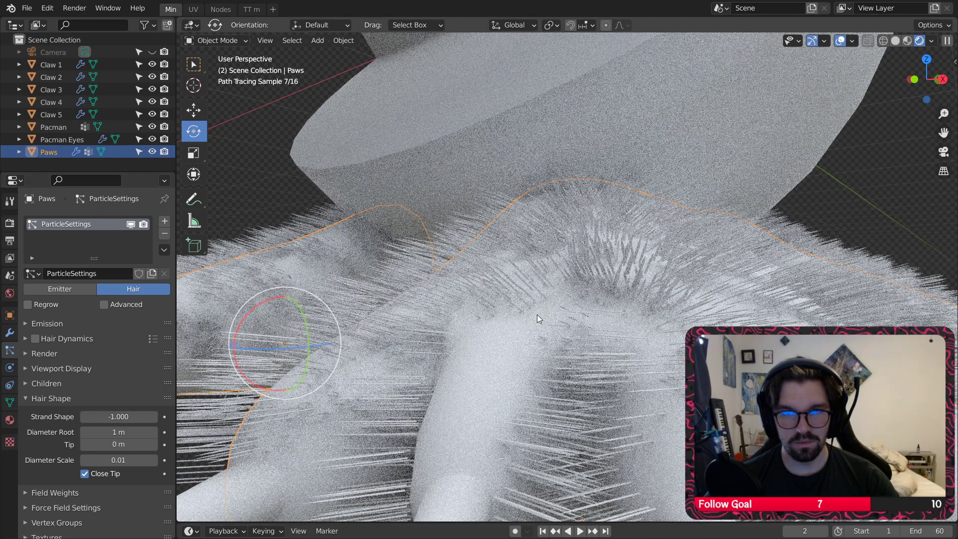
Step: Shorten the paws' hair by setting its hair length to 0.04 m
scroll(537, 314, "down", 4)
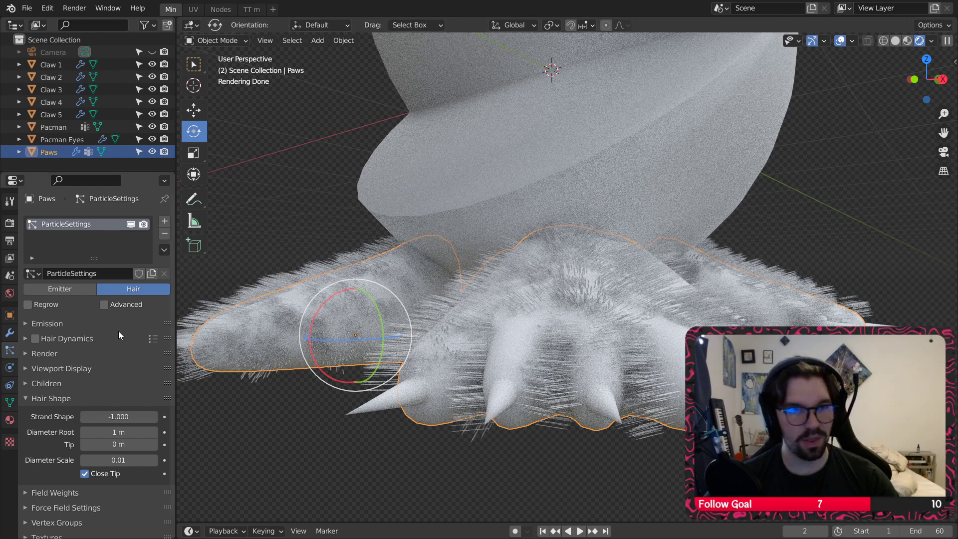
left_click(24, 323)
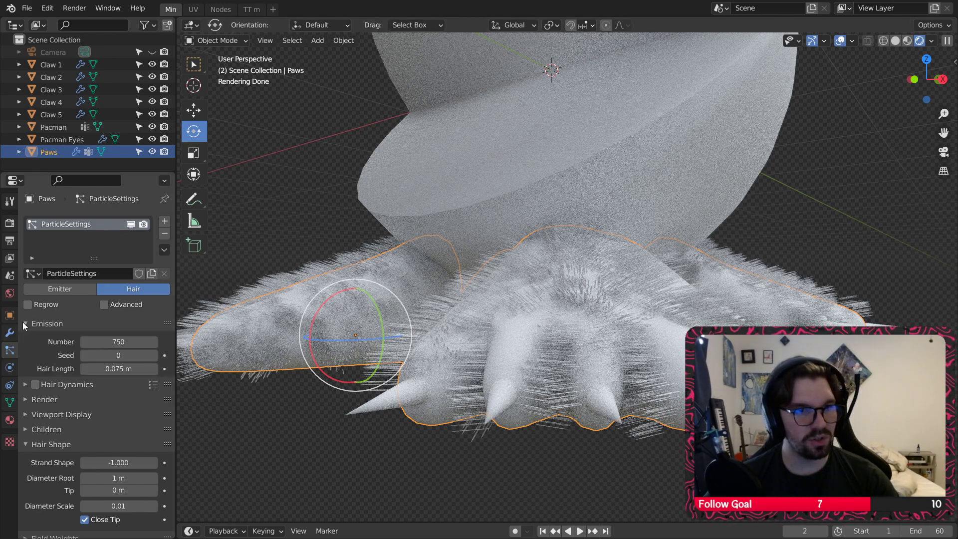
left_click(125, 369)
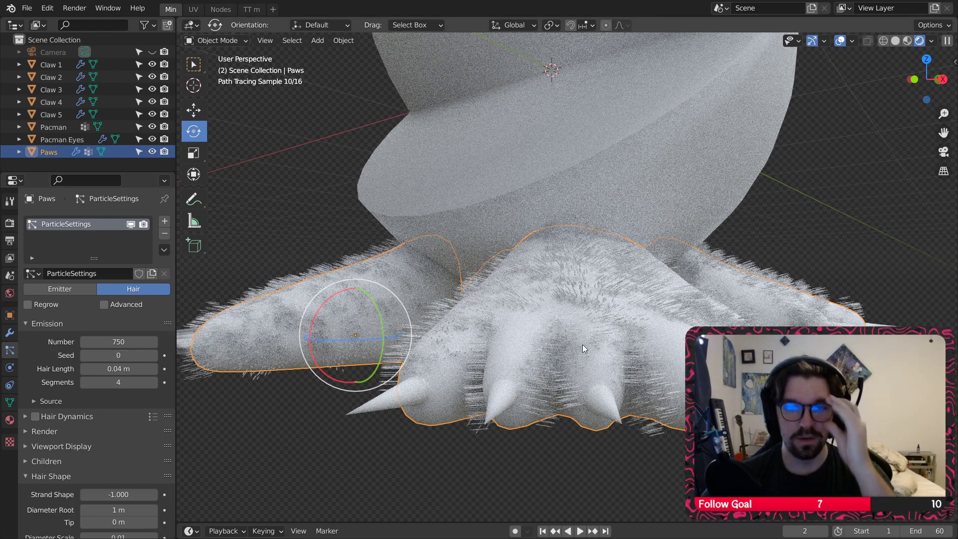
Step: Set the strand shape of the paws' hair to -0.5 and collapse the hair shape settings
scroll(587, 338, "up", 2)
scroll(104, 400, "down", 5)
left_click(133, 394)
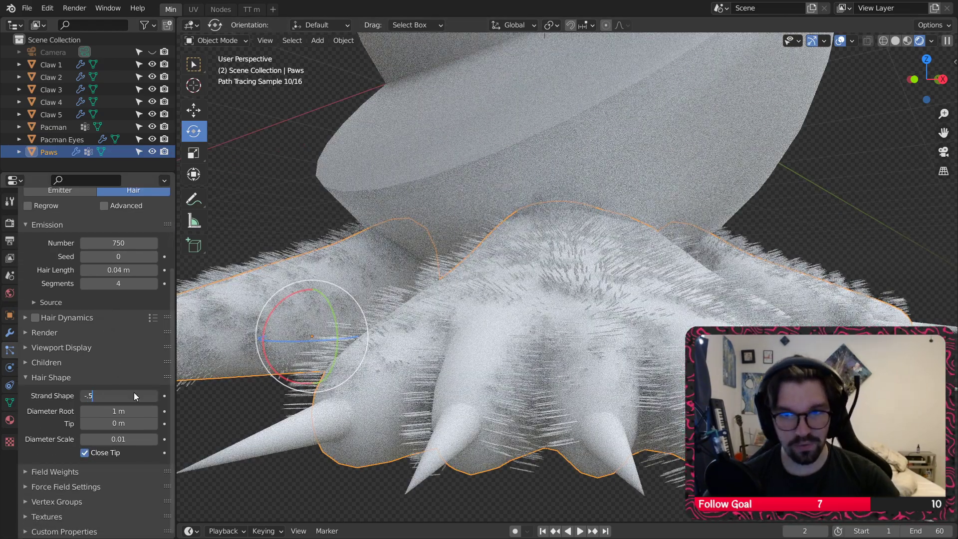
key("Return")
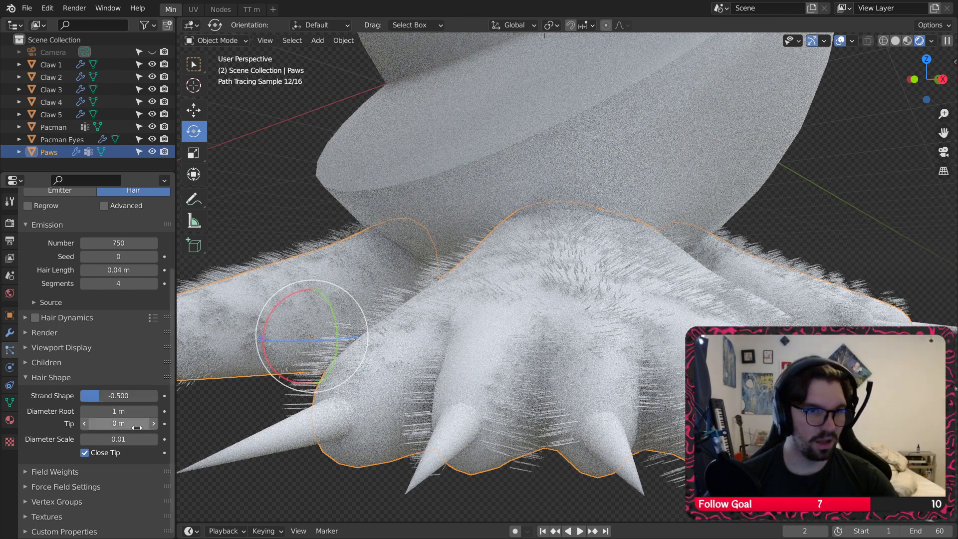
left_click(28, 377)
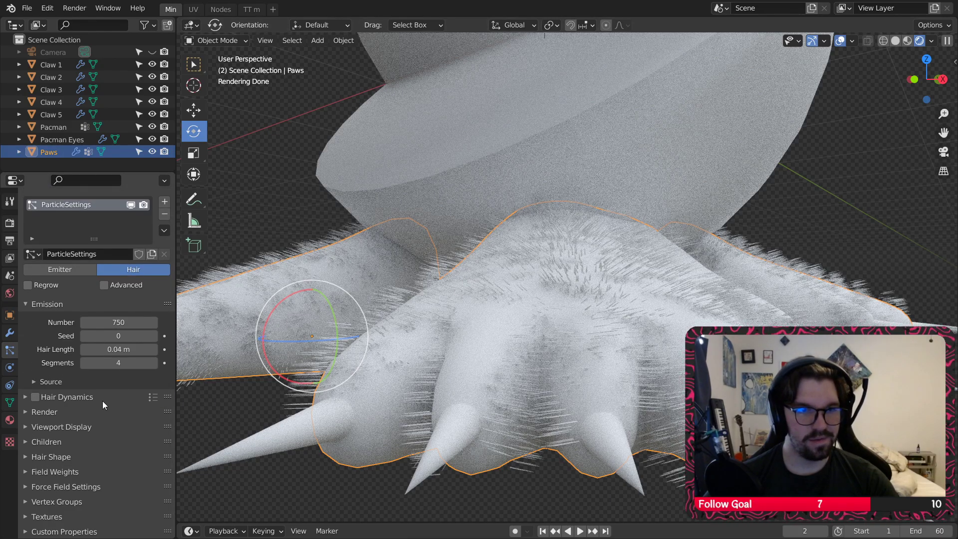
Step: Select the Pacman body and switch the viewport back to solid shading
mouse_move(579, 309)
middle_mouse_down()
mouse_move(568, 277)
mouse_move(547, 293)
mouse_move(566, 295)
middle_mouse_up()
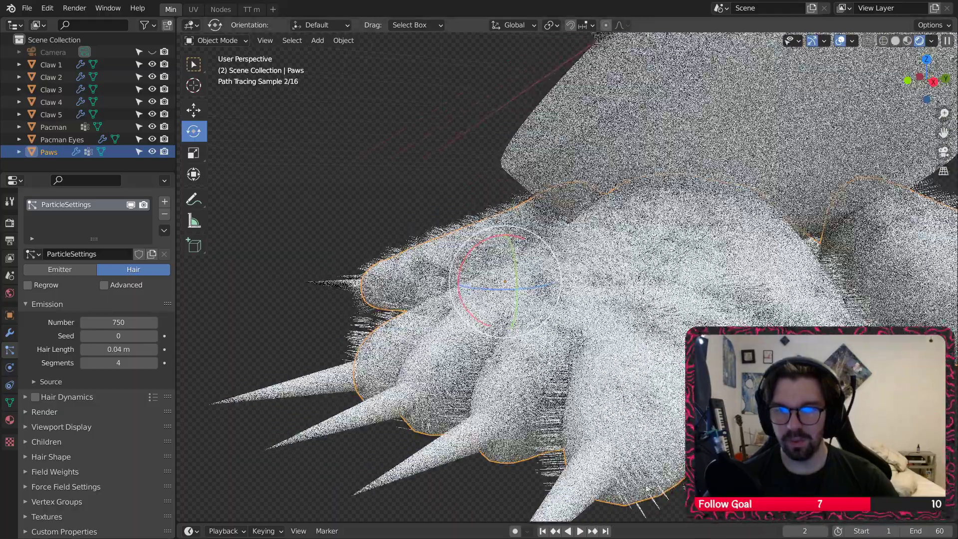
middle_click_drag(506, 310, 604, 322)
scroll(506, 302, "down", 7)
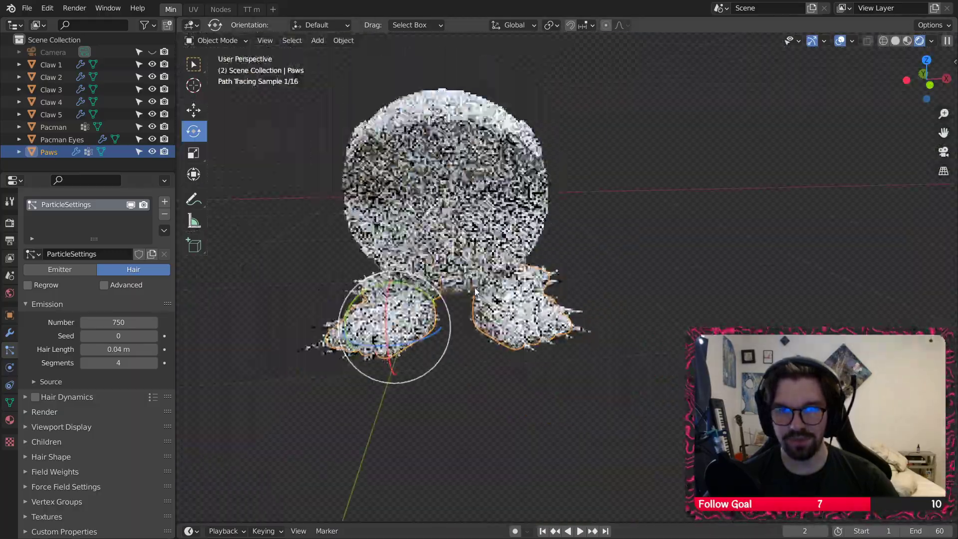
left_click(485, 421)
middle_click_drag(480, 303, 472, 327)
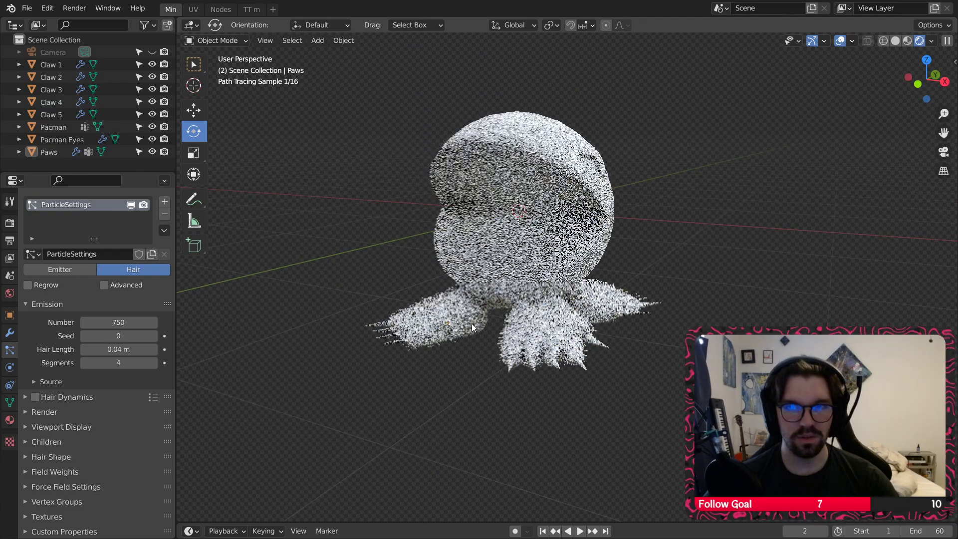
left_click(526, 152)
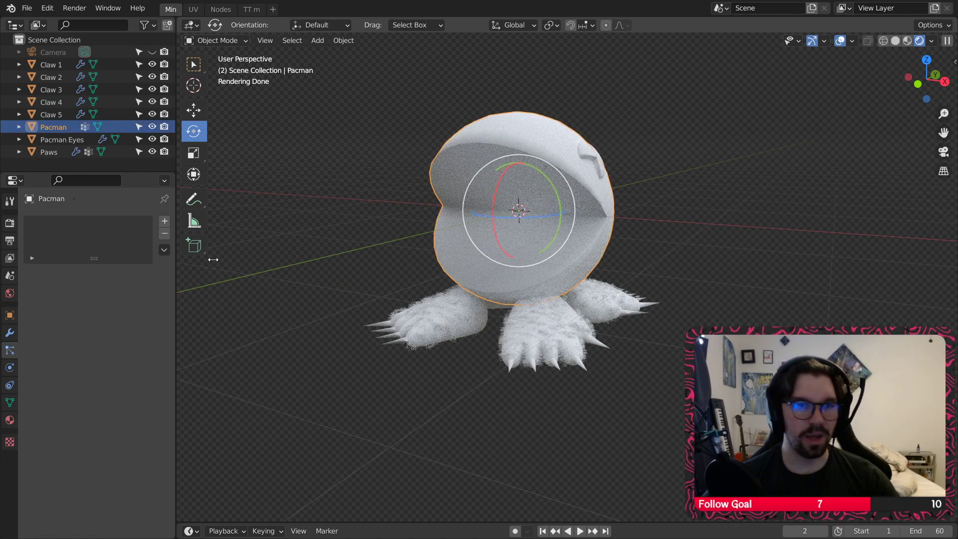
left_click(894, 42)
Step: Add a particle system to the Pacman body and set its type to Hair
middle_click_drag(666, 197, 505, 256)
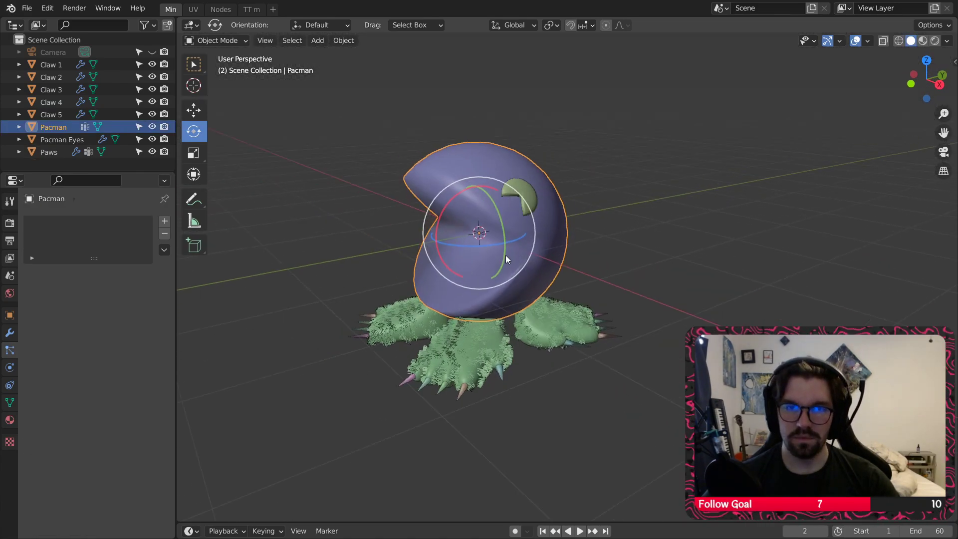
scroll(469, 331, "up", 5)
middle_click_drag(469, 331, 591, 325)
scroll(564, 370, "down", 4)
scroll(600, 331, "down", 3)
scroll(540, 199, "up", 2)
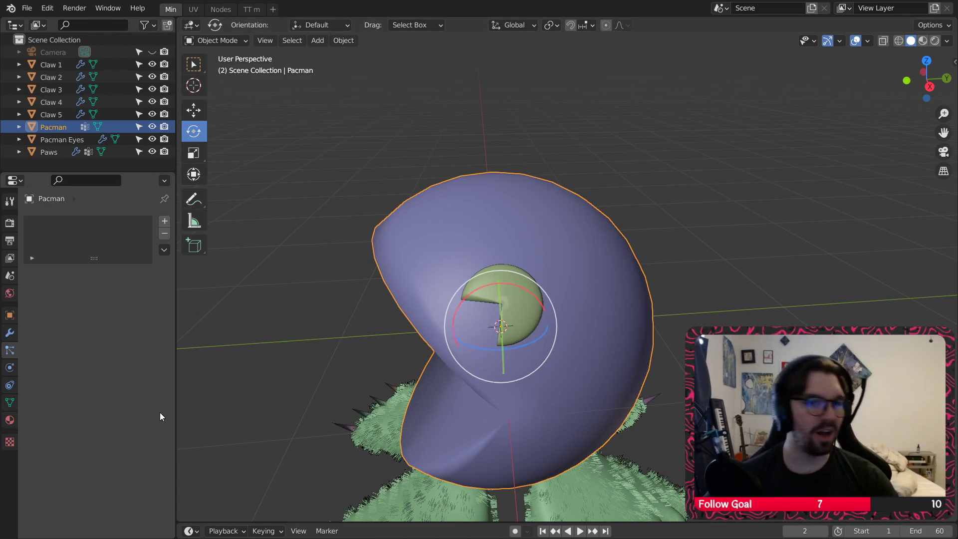
left_click(165, 223)
scroll(48, 339, "down", 3)
scroll(29, 304, "up", 3)
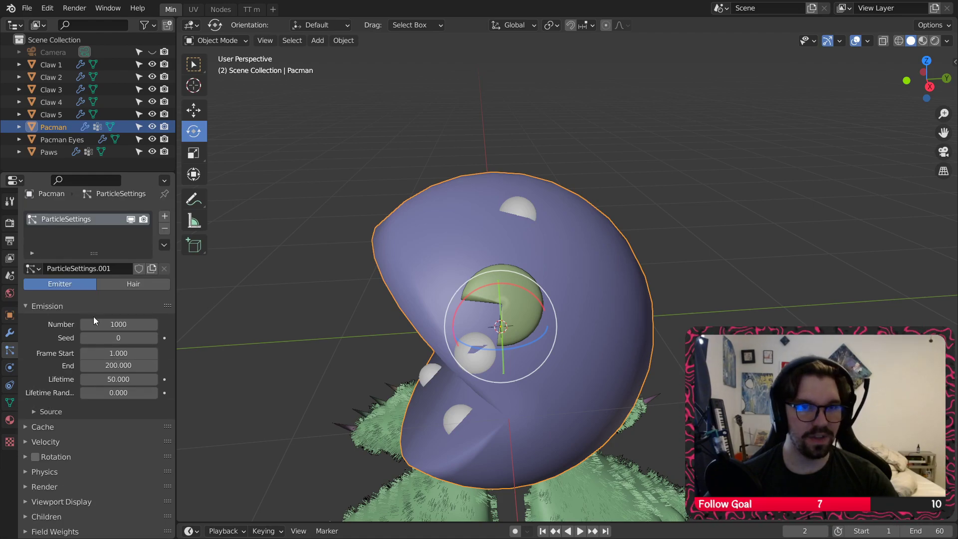
left_click(126, 284)
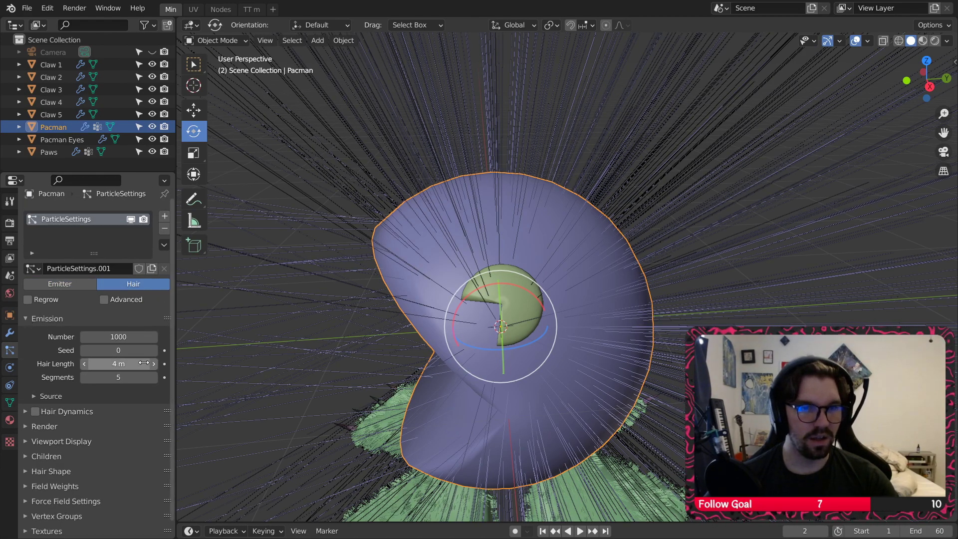
Step: Set the hair length of the Pacman body to 0.75 m and collapse the emission settings
left_click(120, 364)
type("1")
key("Return")
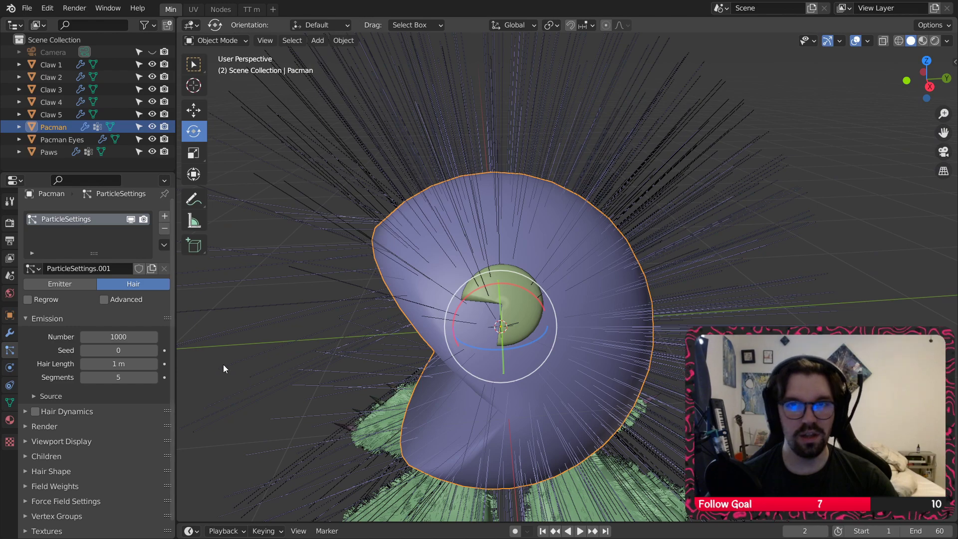
left_click(124, 365)
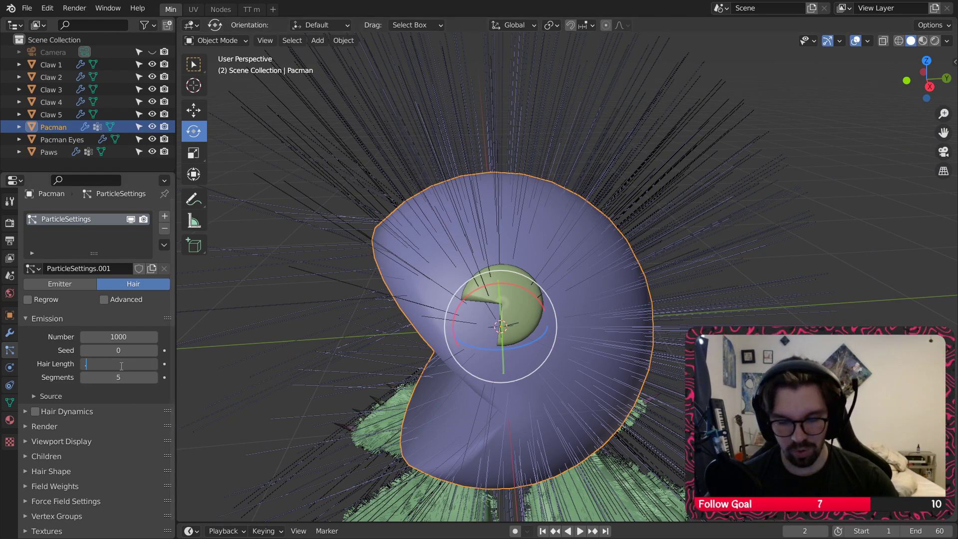
type(".75")
key("Return")
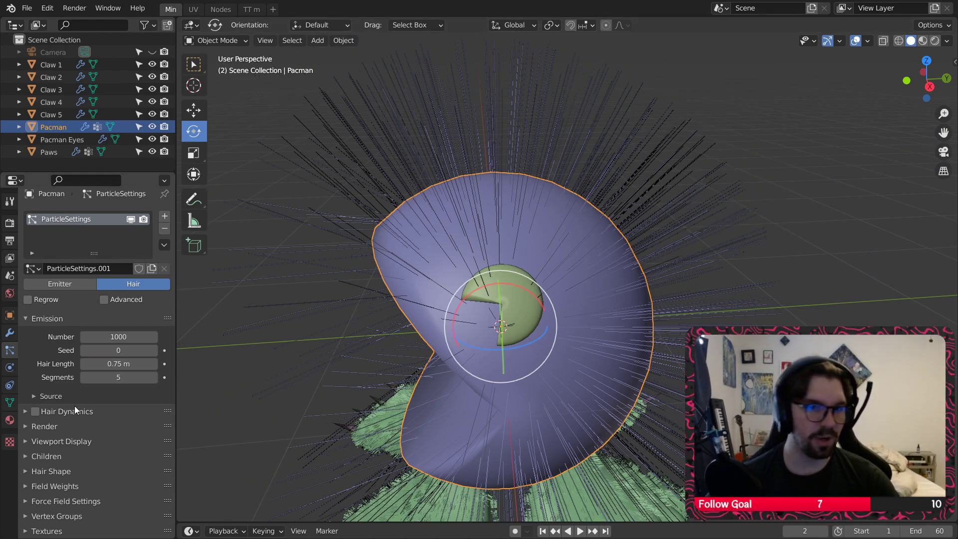
scroll(71, 393, "up", 1)
scroll(71, 389, "down", 1)
left_click(24, 304)
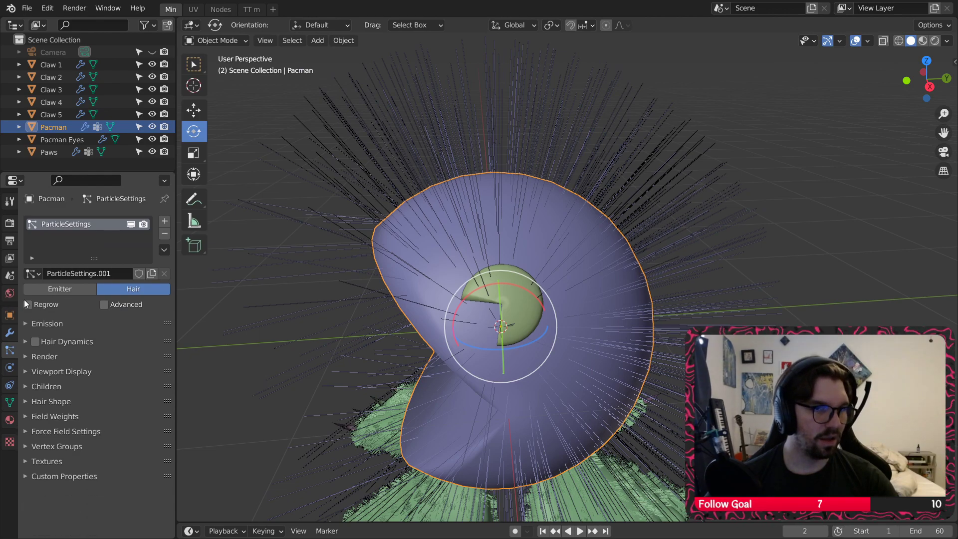
Step: Limit the Pacman hair's density to the vertex group named Group
left_click(26, 447)
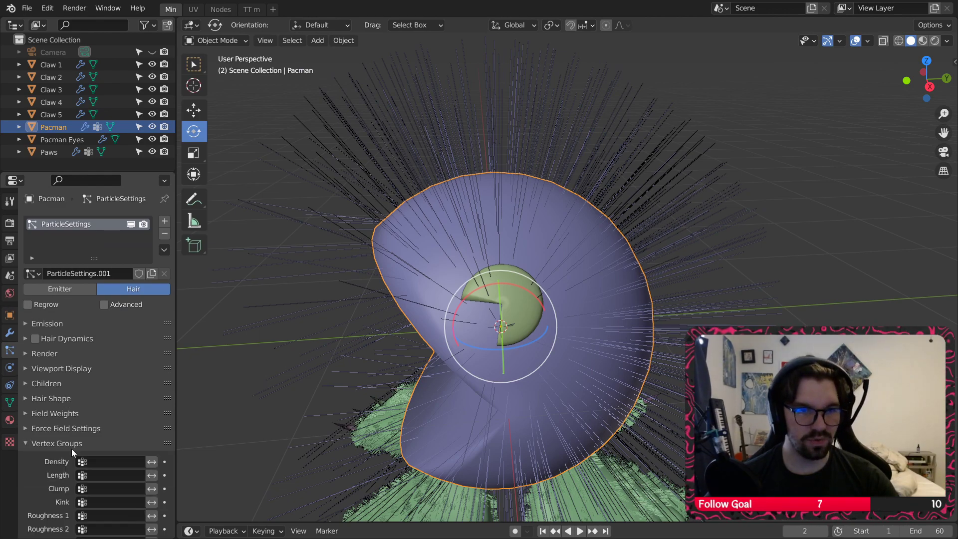
left_click(100, 463)
left_click(100, 333)
middle_click_drag(390, 330, 512, 208)
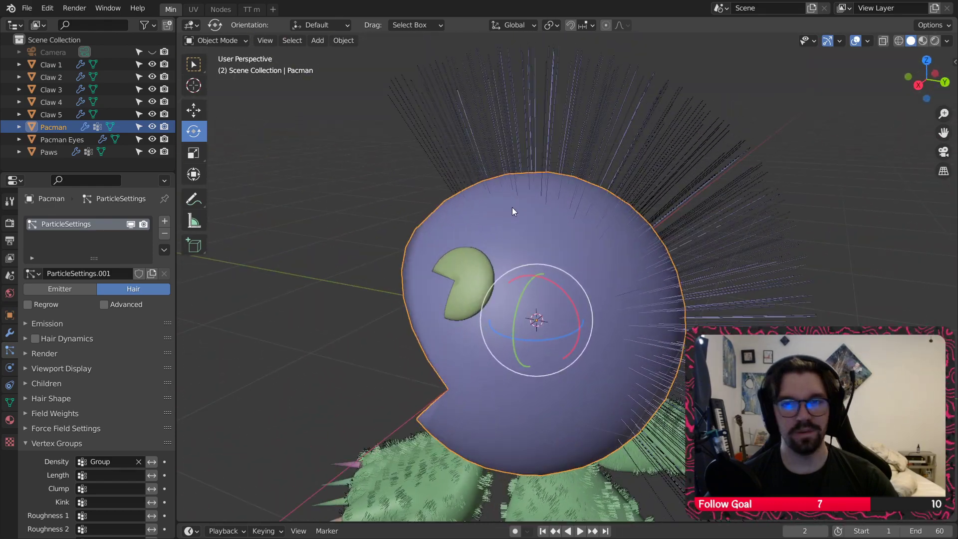
Step: Give the Pacman hair Simple children and set their display amount to 20
left_click(23, 442)
left_click(25, 382)
left_click(93, 400)
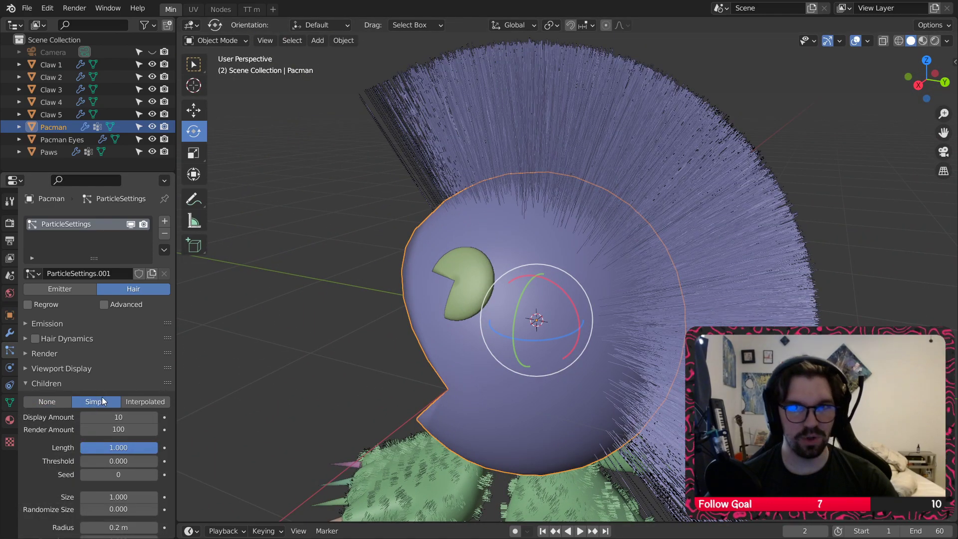
middle_click_drag(309, 295, 514, 282)
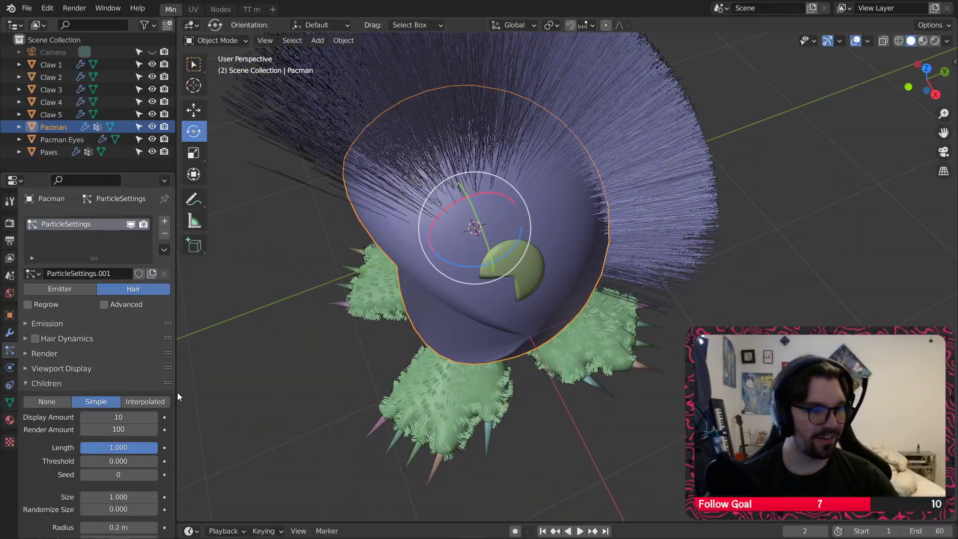
left_click(133, 417)
type("20")
key("Return")
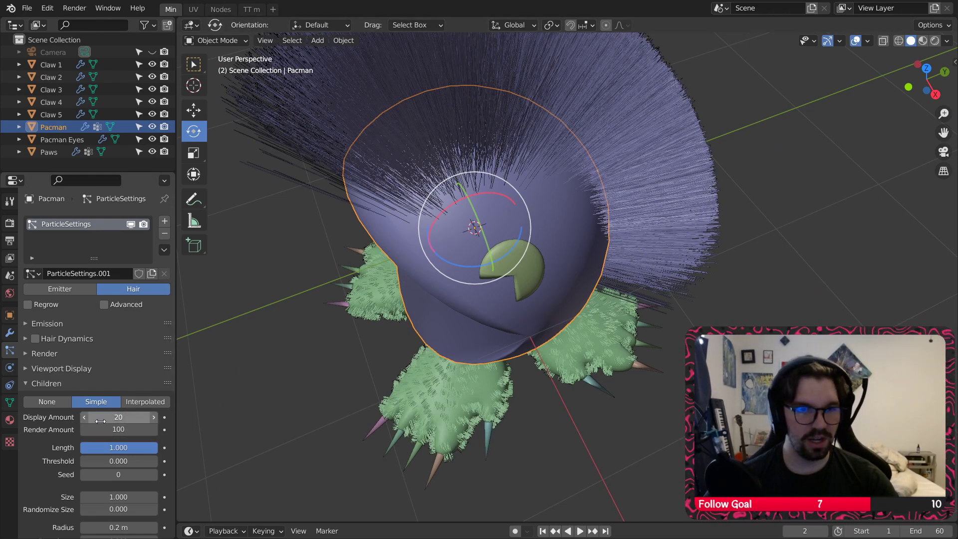
Step: Set the render amount of the Pacman hair's children to 20
type("20")
key("Return")
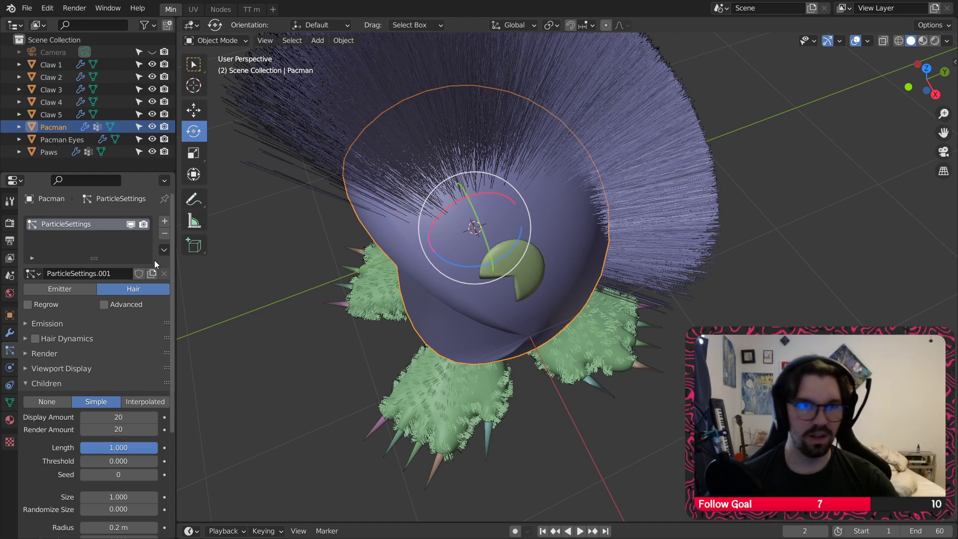
Step: Switch the Pacman body to Weight Paint mode and hide its hair particles in the viewport
left_click(227, 40)
left_click(233, 105)
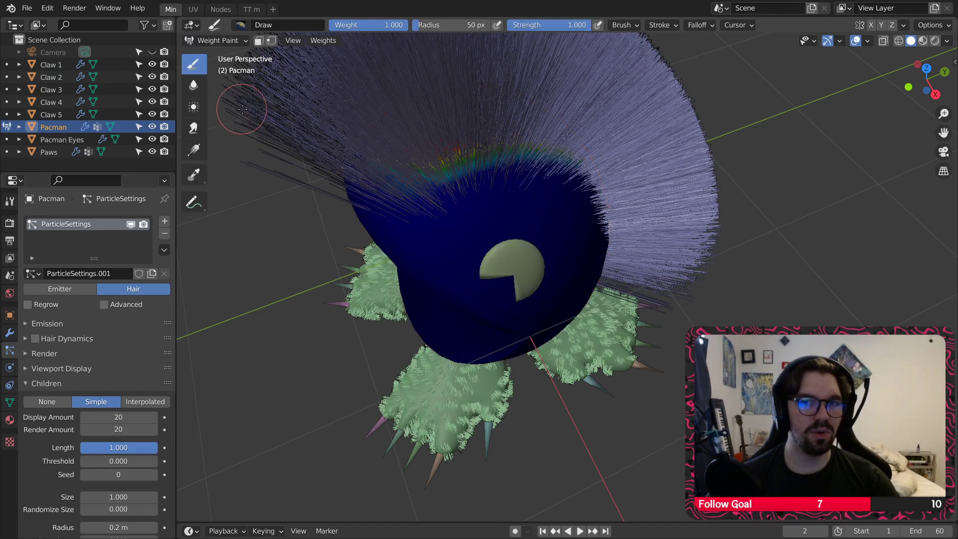
middle_click_drag(241, 107, 321, 232)
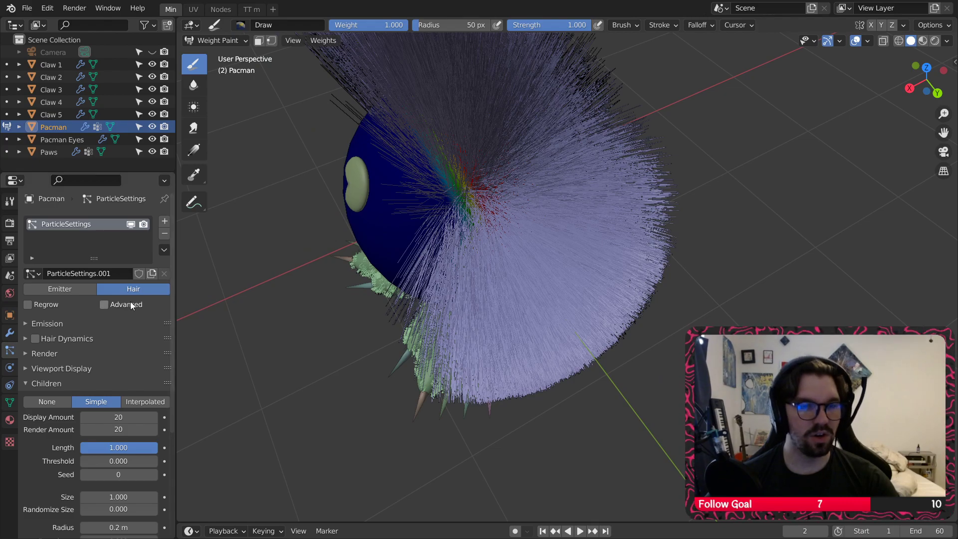
left_click(132, 224)
middle_click_drag(518, 203, 473, 185)
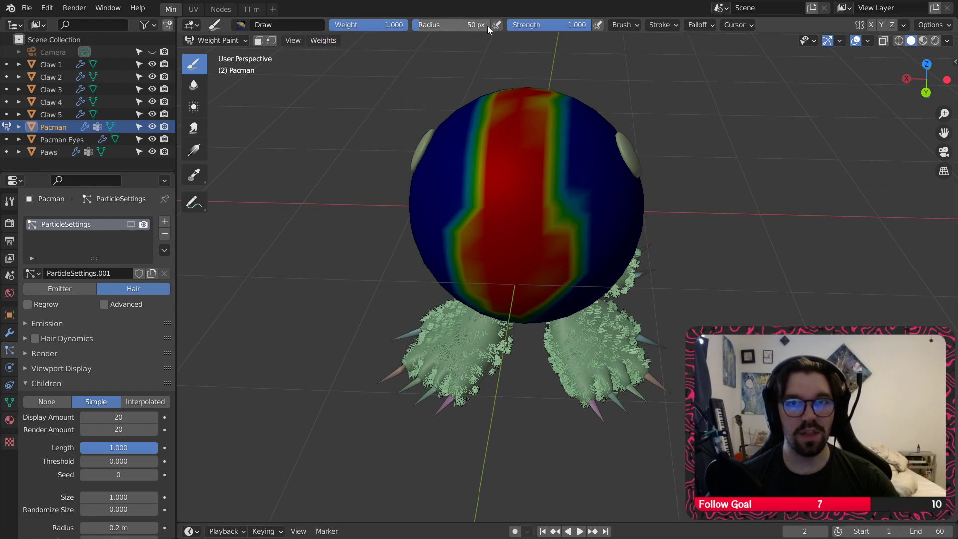
left_click_drag(532, 22, 447, 24)
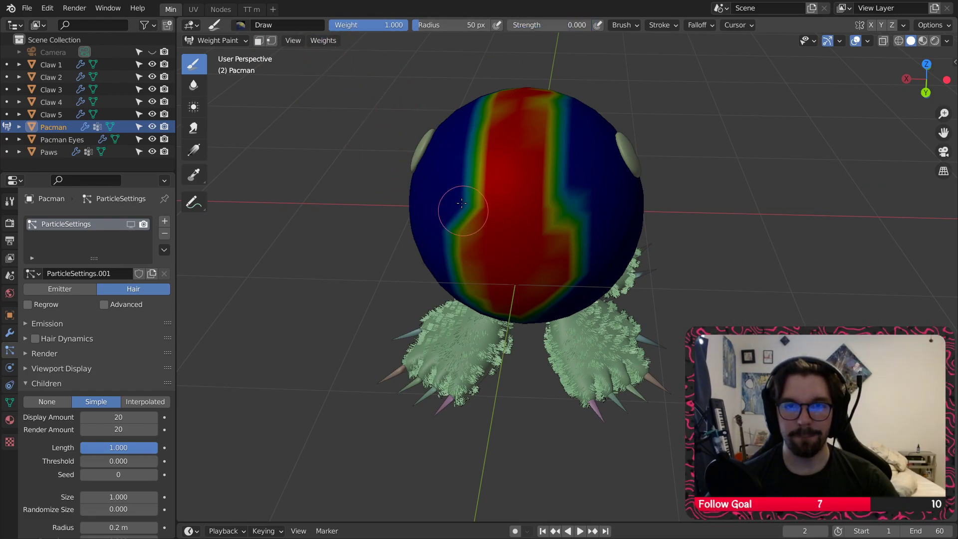
scroll(470, 220, "up", 3)
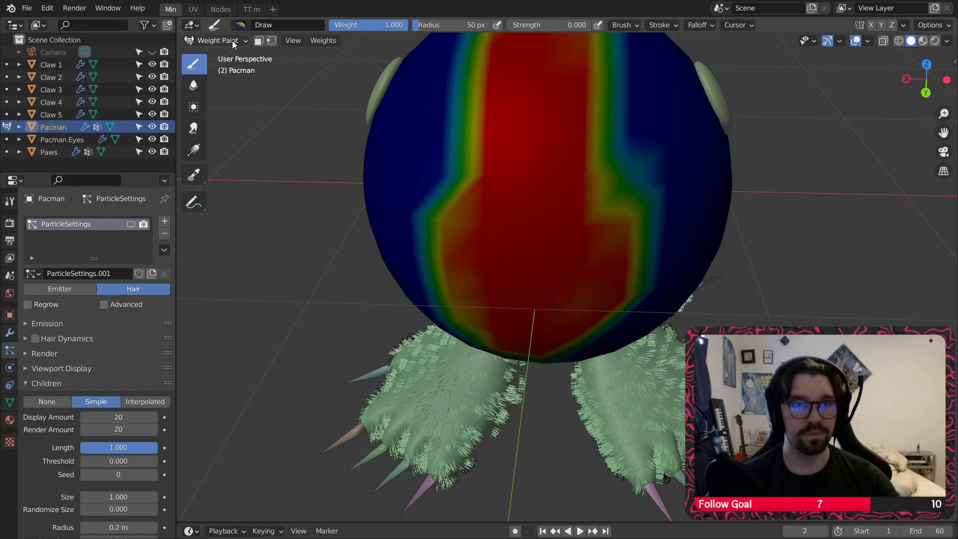
left_click(232, 41)
left_click(219, 50)
left_click(487, 134)
scroll(487, 200, "down", 2)
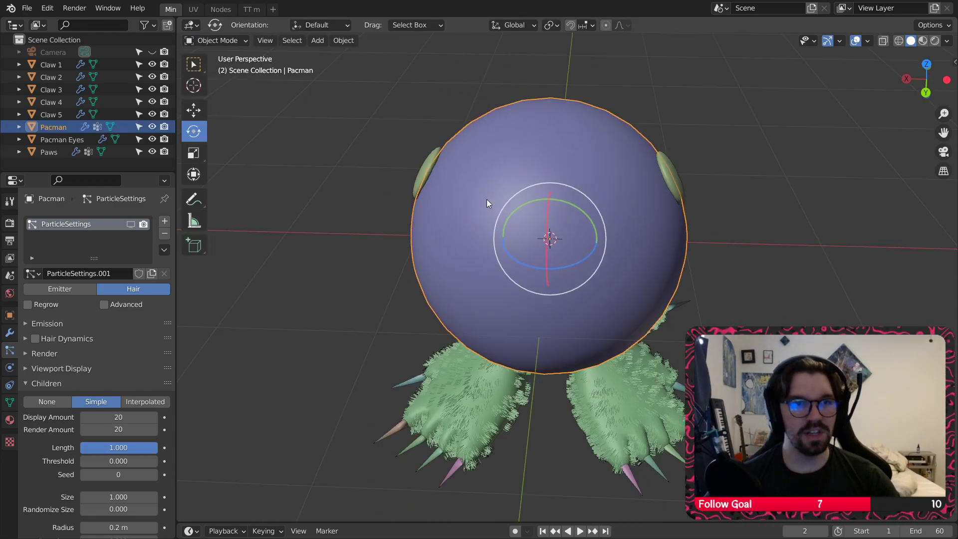
scroll(487, 199, "down", 2)
middle_click_drag(524, 212, 540, 197)
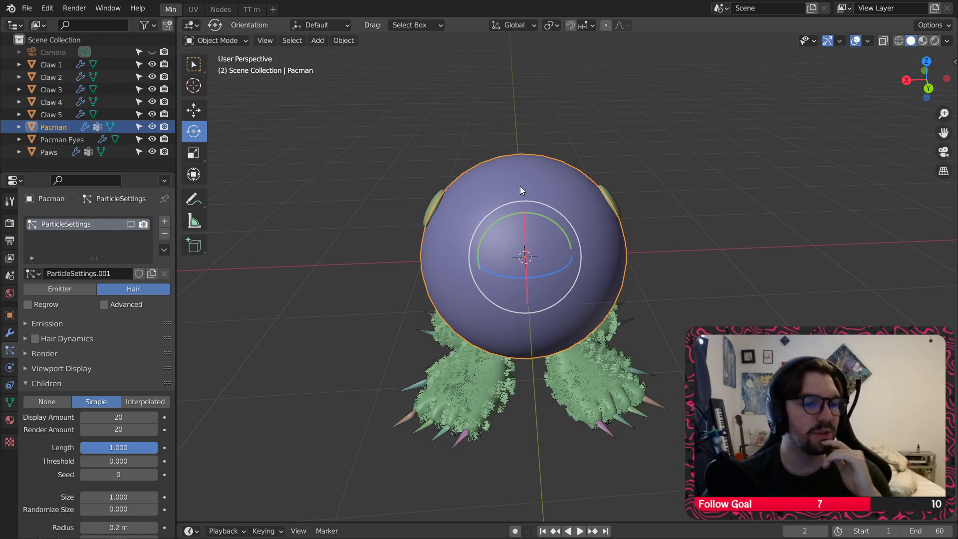
scroll(516, 209, "up", 2)
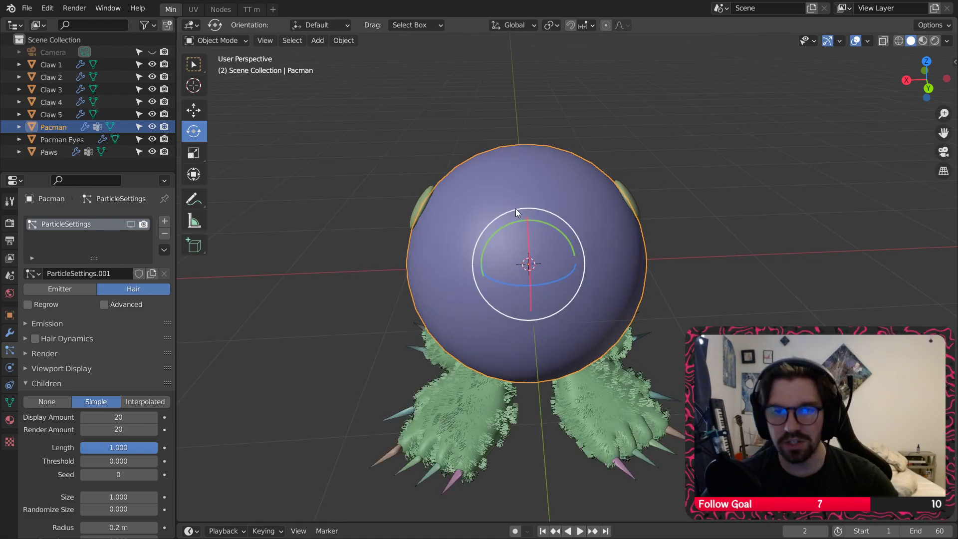
middle_click_drag(506, 227, 290, 94)
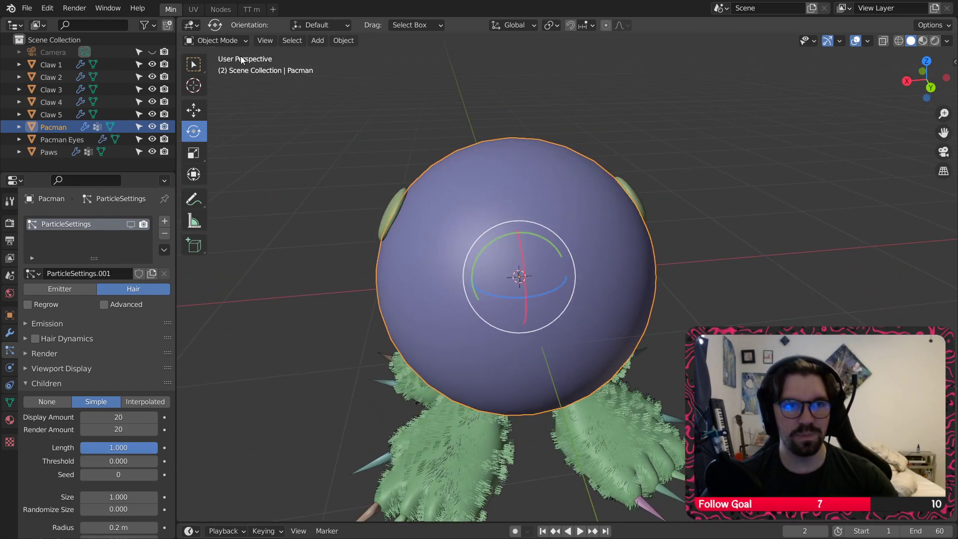
left_click(220, 40)
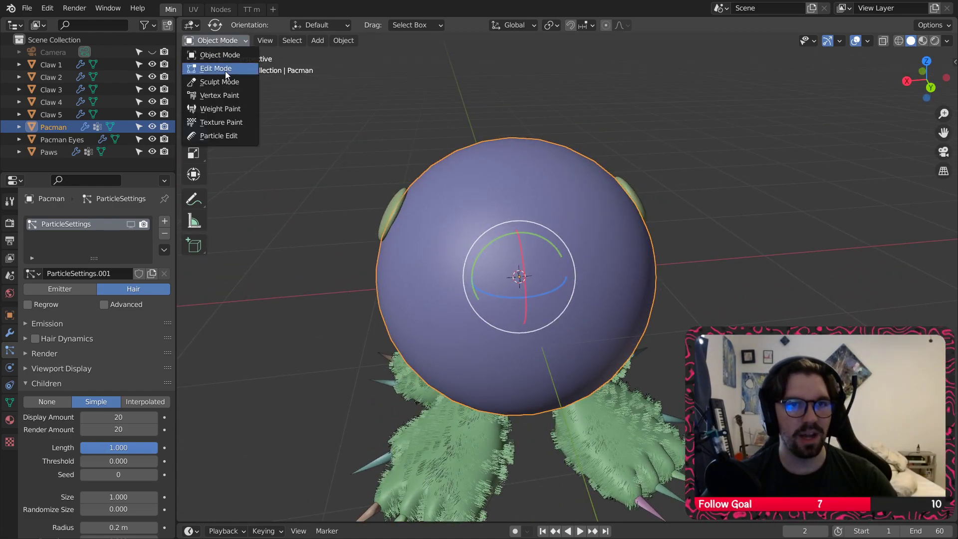
left_click(222, 110)
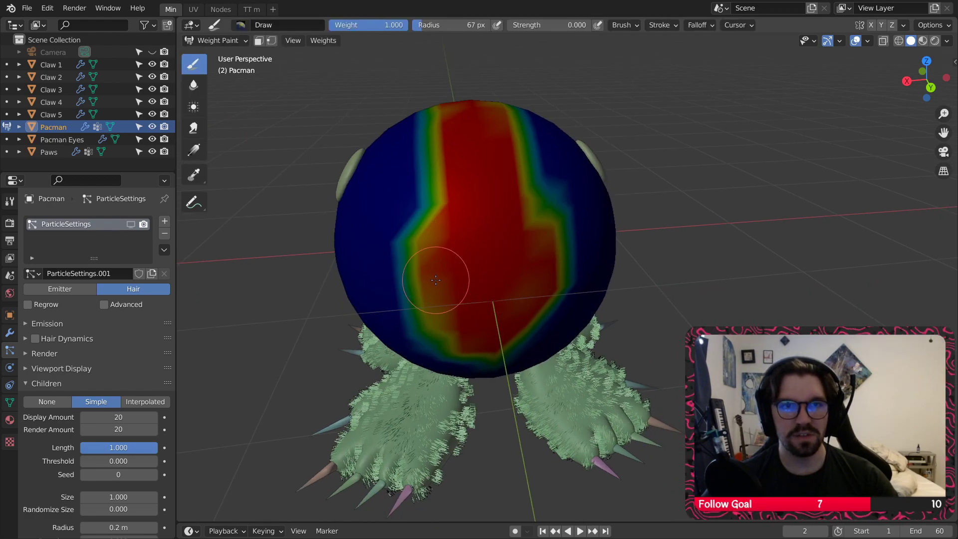
Step: Enlarge the weight paint brush to a radius of 112 px
key("bracketright")
key("bracketright")
key("bracketright")
key("bracketright")
key("bracketright")
mouse_move(464, 247)
middle_mouse_down()
mouse_move(410, 264)
mouse_move(434, 295)
mouse_move(465, 245)
middle_mouse_up()
left_click(258, 41)
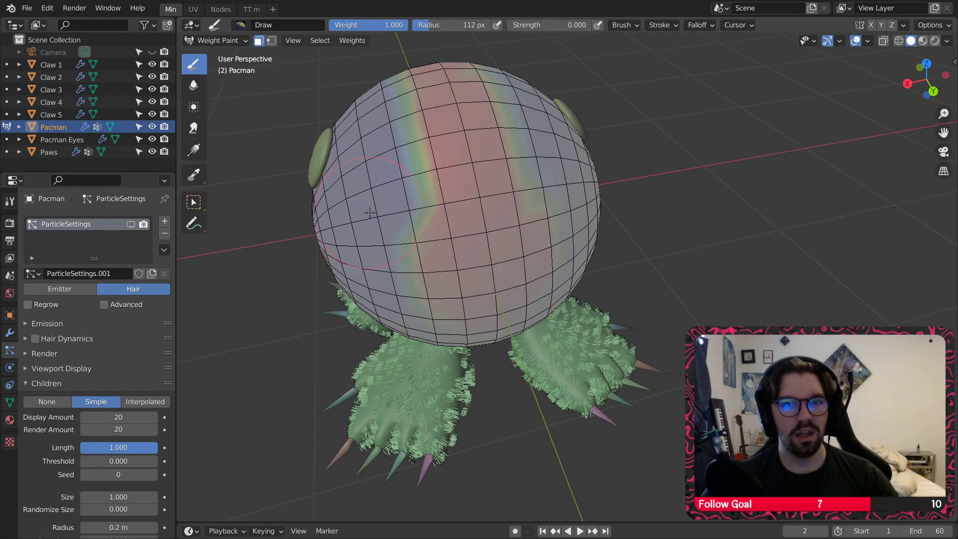
left_click(271, 41)
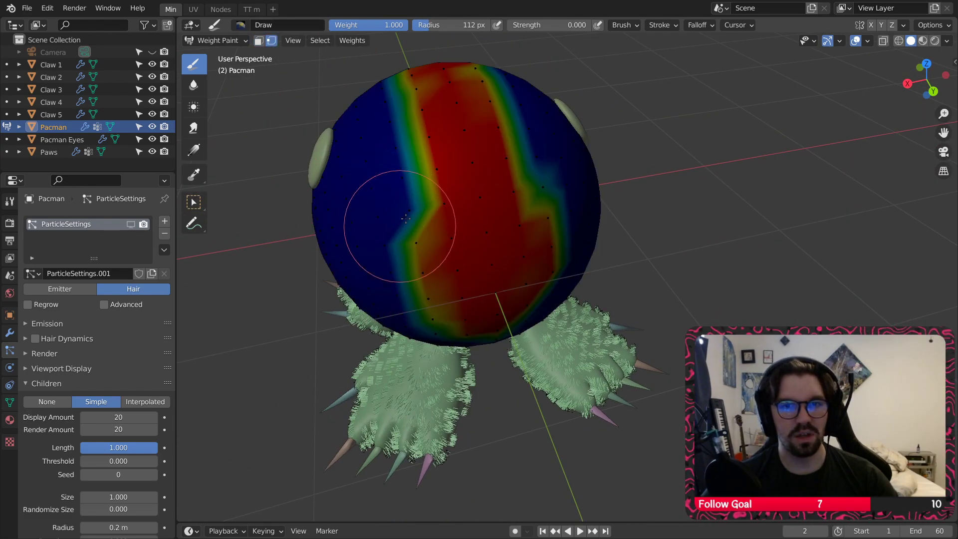
left_click(271, 40)
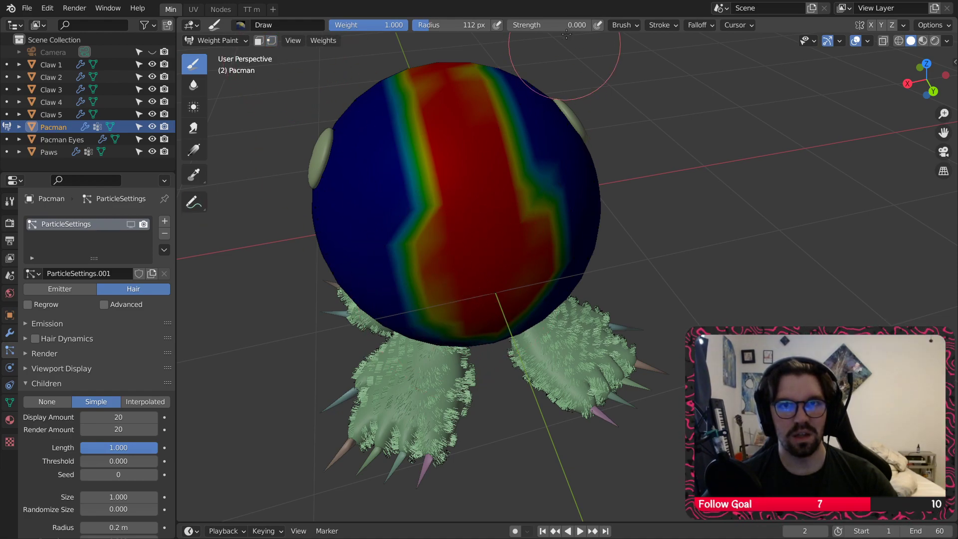
Step: Set the Draw brush to full strength 1.000 and a weight of 0.000
left_click_drag(544, 25, 584, 25)
mouse_move(395, 234)
left_mouse_down()
mouse_move(358, 229)
mouse_move(429, 201)
left_mouse_up()
key("ctrl+z")
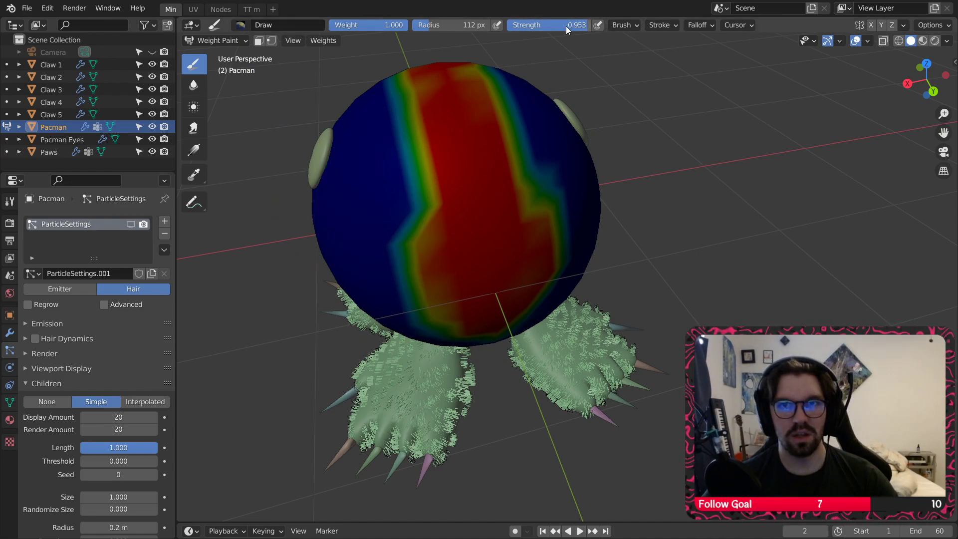
mouse_move(574, 25)
left_mouse_down()
mouse_move(507, 24)
mouse_move(590, 25)
left_mouse_up()
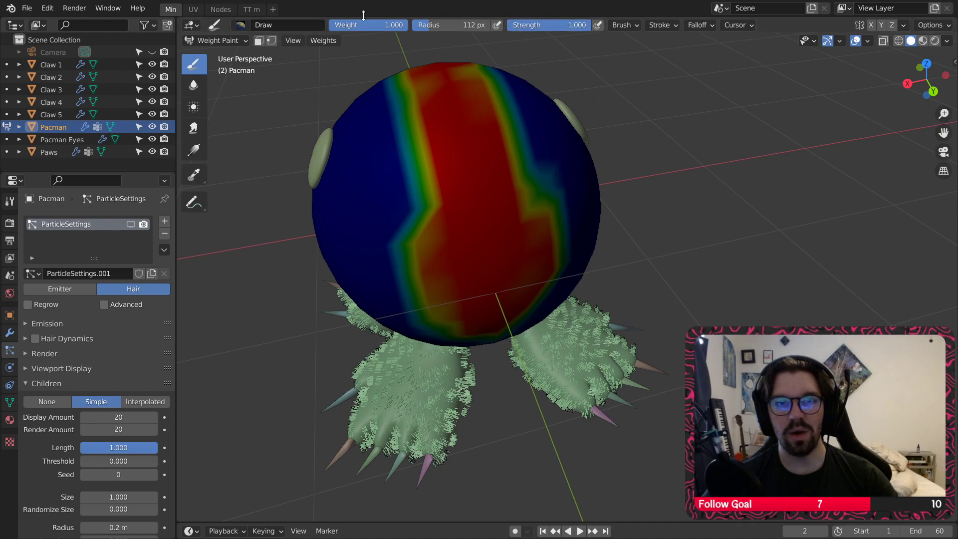
left_click_drag(367, 25, 344, 25)
Step: Erase the weights along both sides of the painted strip on Pacman's back, tapering it to a narrow point at its lower end
mouse_move(464, 230)
left_mouse_down()
mouse_move(452, 312)
mouse_move(564, 228)
left_mouse_up()
middle_click_drag(564, 228, 516, 275)
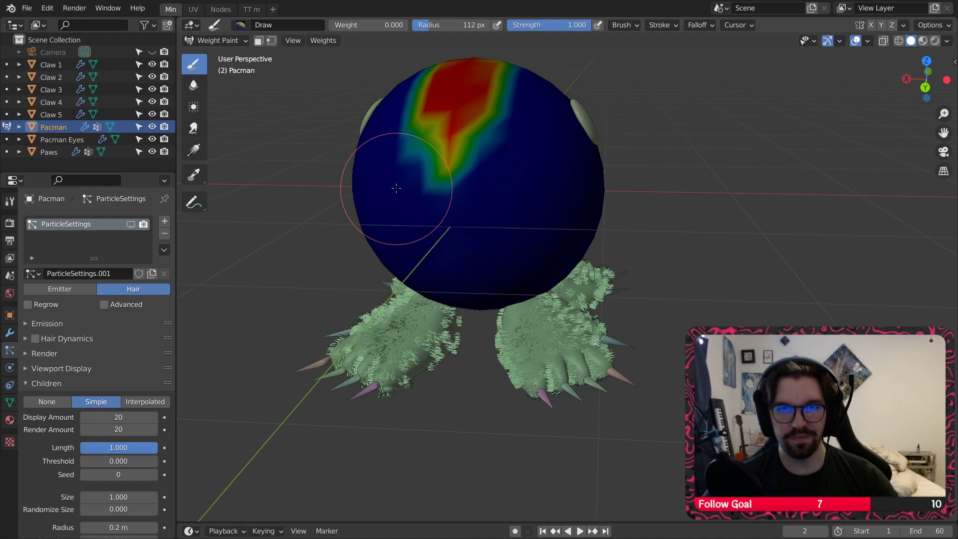
mouse_move(397, 188)
middle_mouse_down()
mouse_move(479, 235)
mouse_move(488, 317)
mouse_move(419, 297)
mouse_move(400, 278)
middle_mouse_up()
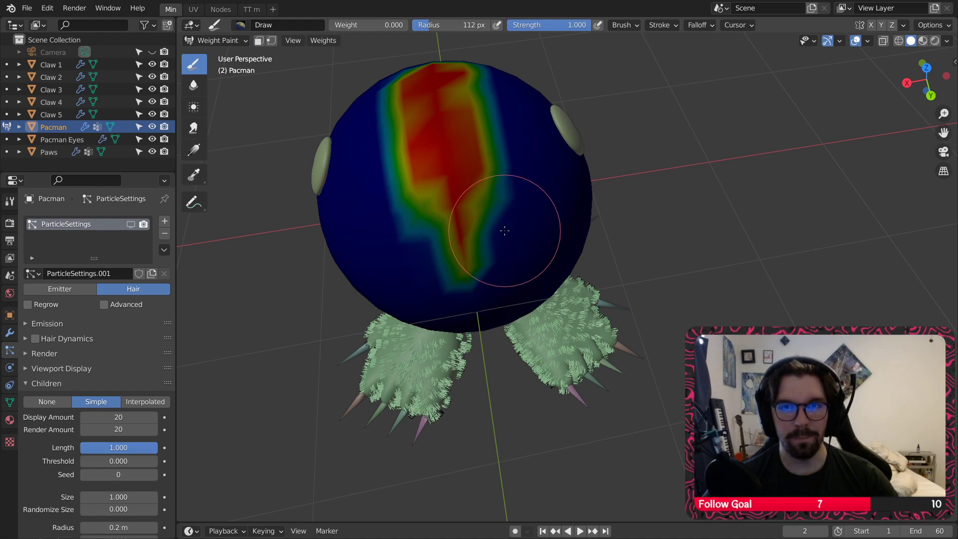
left_click_drag(509, 156, 513, 203)
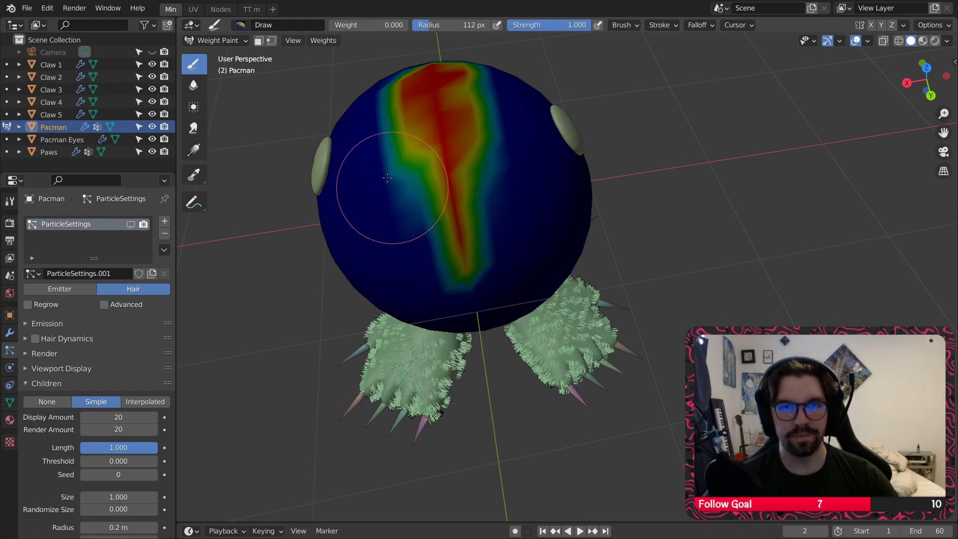
middle_click_drag(381, 201, 417, 246)
Step: Show the hair in the viewport again and erase the weights above the mouth so the mohawk starts farther back
left_click(131, 224)
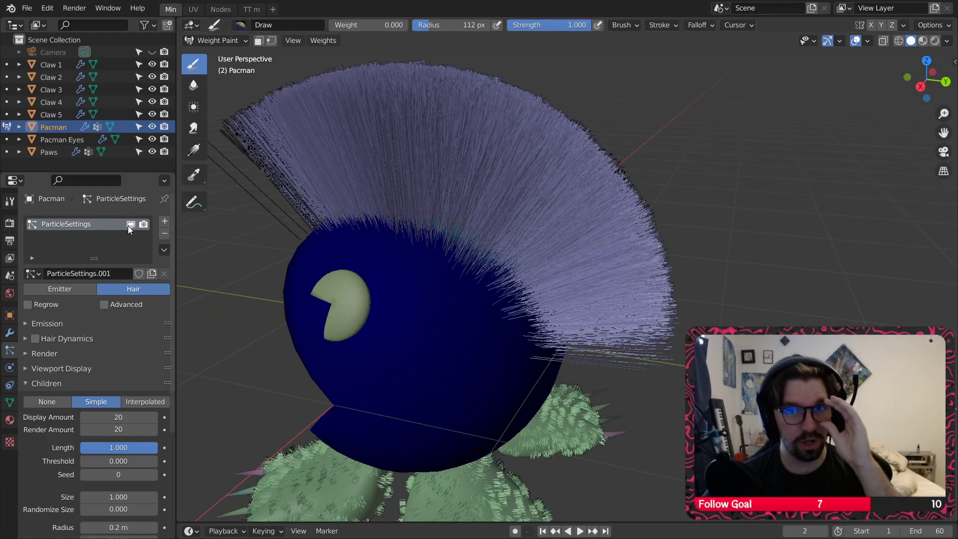
mouse_move(439, 193)
middle_mouse_down()
mouse_move(347, 219)
mouse_move(578, 207)
mouse_move(534, 252)
middle_mouse_up()
mouse_move(475, 232)
left_mouse_down()
mouse_move(406, 207)
mouse_move(411, 227)
left_mouse_up()
mouse_move(415, 237)
middle_mouse_down()
mouse_move(431, 235)
mouse_move(407, 203)
mouse_move(467, 257)
middle_mouse_up()
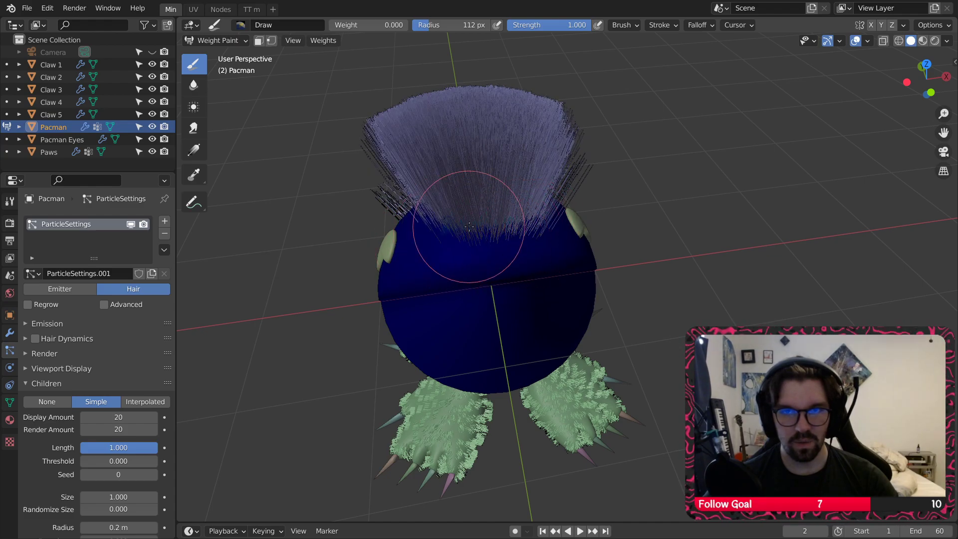
mouse_move(543, 226)
middle_mouse_down()
mouse_move(551, 221)
mouse_move(469, 216)
mouse_move(416, 230)
mouse_move(406, 201)
middle_mouse_up()
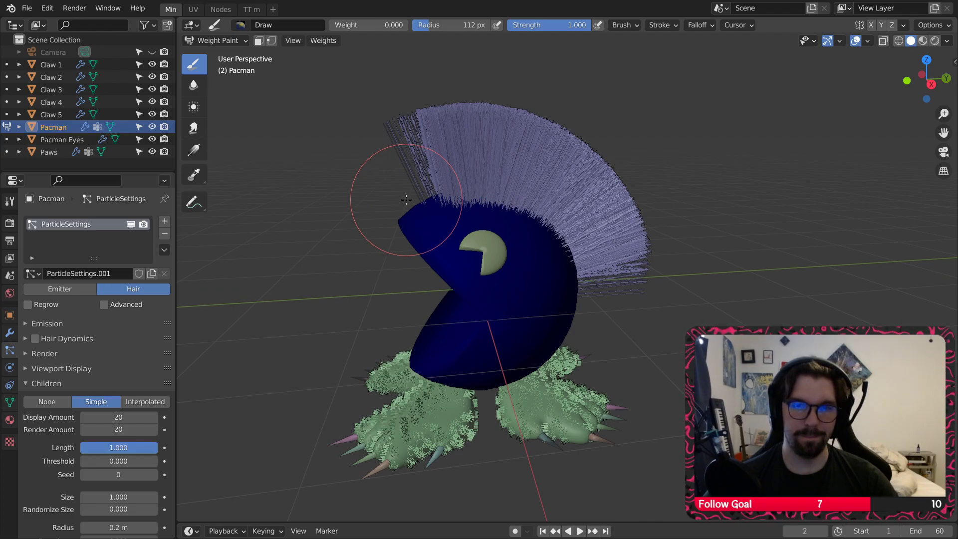
mouse_move(406, 200)
middle_mouse_down()
mouse_move(567, 235)
mouse_move(460, 278)
mouse_move(457, 270)
mouse_move(519, 235)
mouse_move(430, 217)
middle_mouse_up()
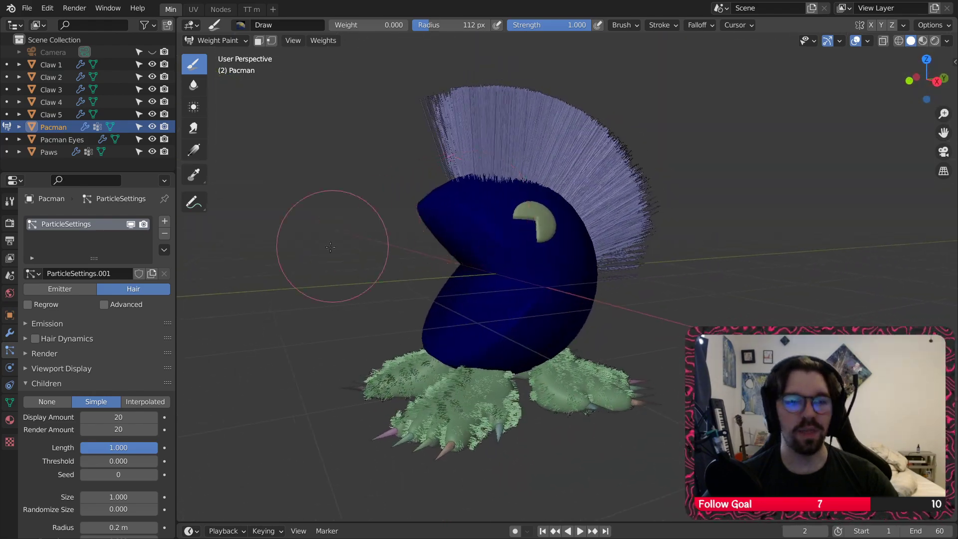
Step: Return to Object Mode and deselect the Pacman body
left_click(219, 42)
left_click(222, 51)
left_click(448, 195)
middle_click_drag(448, 196, 393, 205)
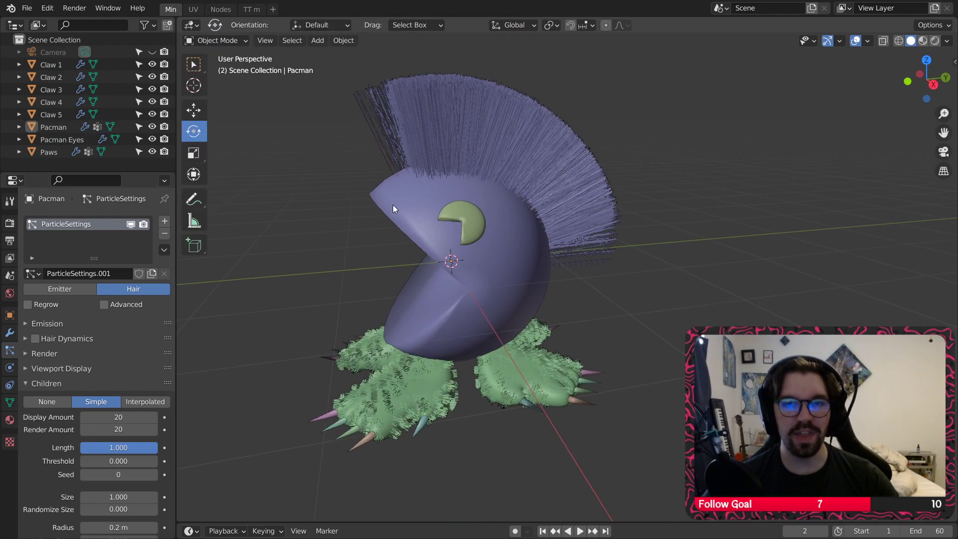
scroll(404, 200, "up", 2)
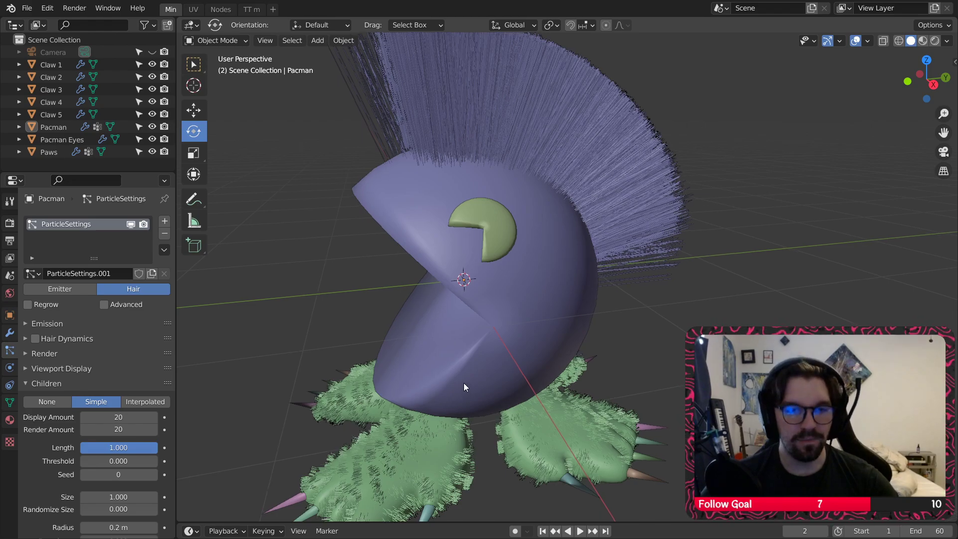
middle_click_drag(463, 382, 487, 293)
Step: Set the Pacman hair's emission segments to 4 and collapse the Emission settings
scroll(90, 429, "down", 4)
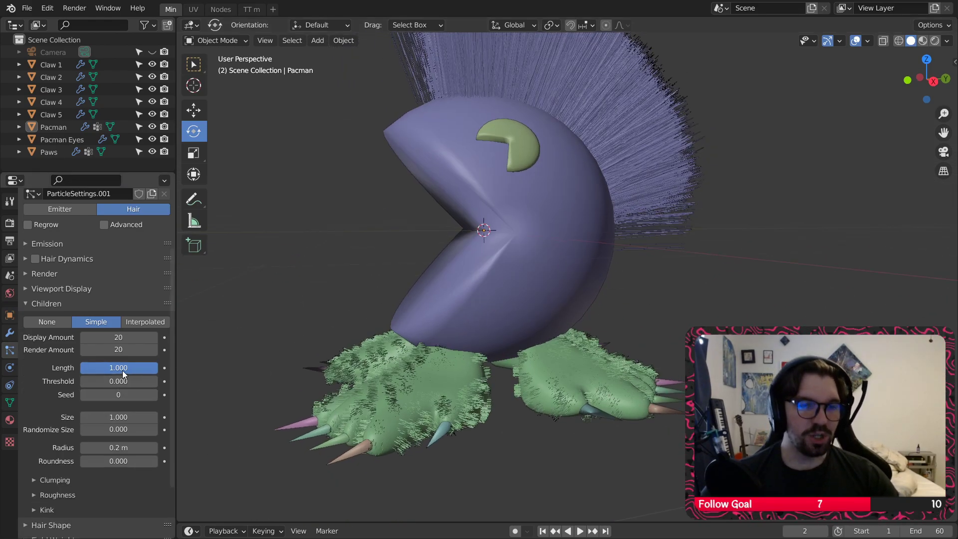
scroll(124, 374, "up", 4)
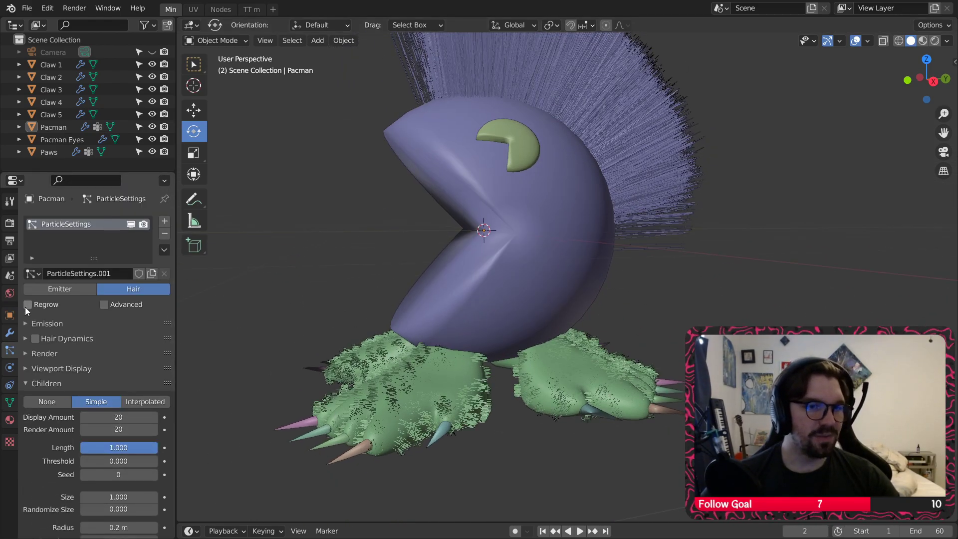
left_click(25, 323)
left_click(118, 382)
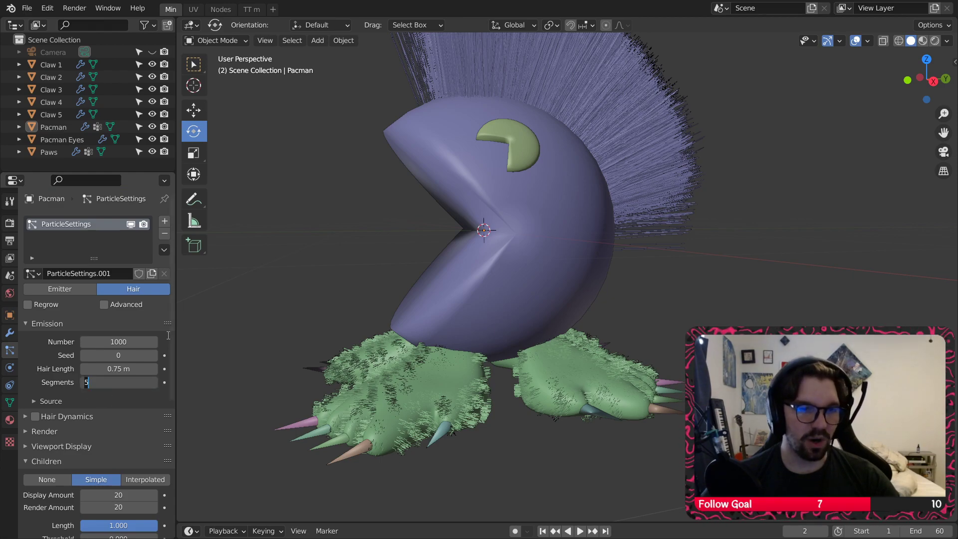
type("4")
key("Return")
scroll(58, 327, "down", 3)
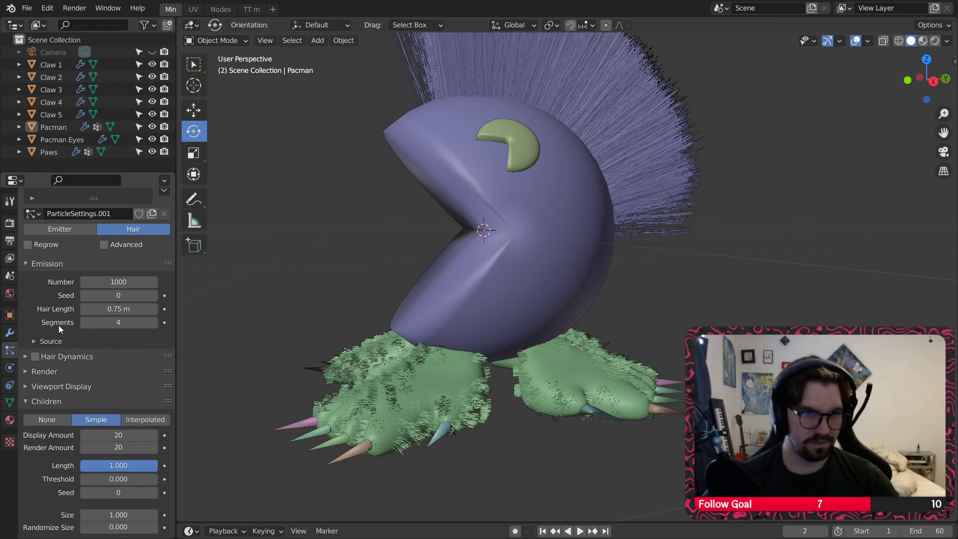
left_click(24, 263)
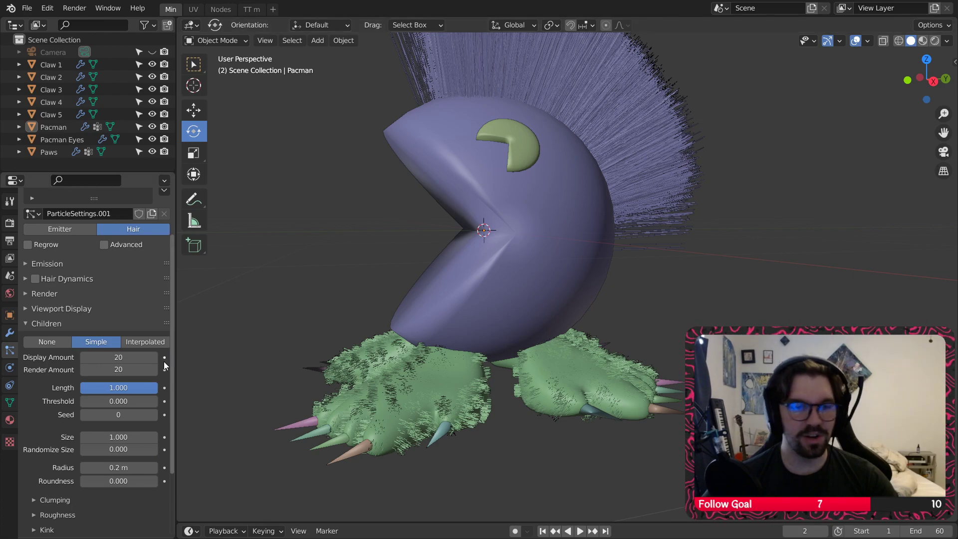
Step: Set the Pacman hair length to 0.5 m and collapse the Children settings
scroll(132, 413, "down", 4)
scroll(109, 358, "up", 5)
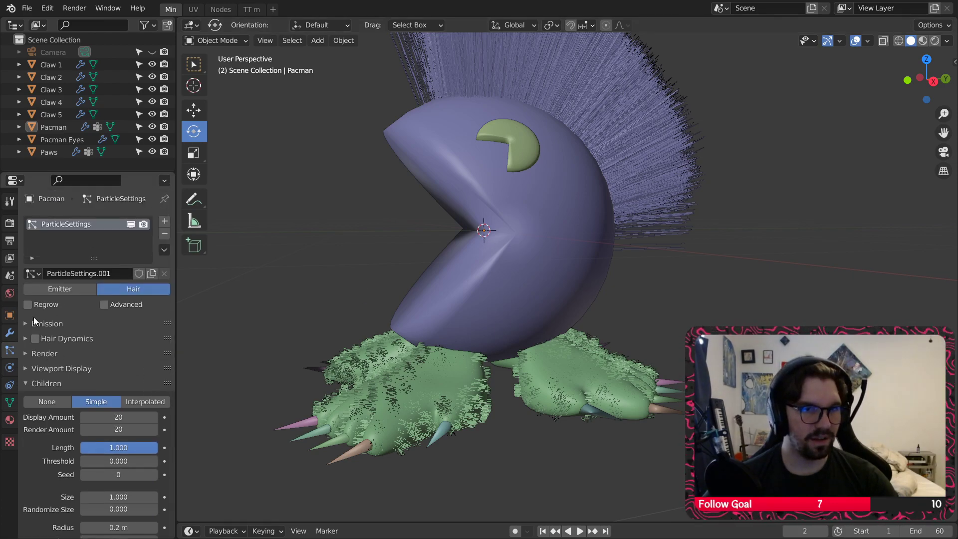
left_click(28, 326)
left_click(127, 368)
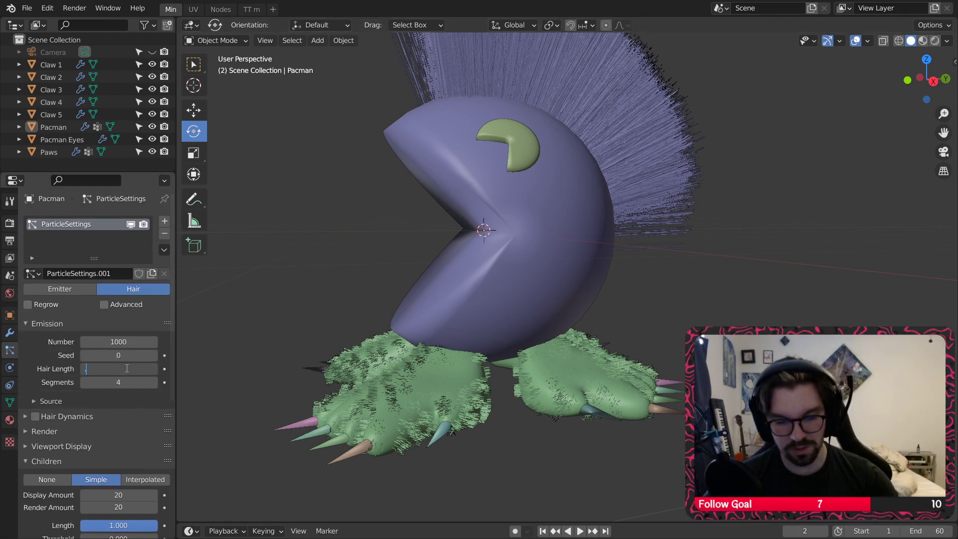
type(".5")
key("Return")
middle_click_drag(343, 107, 203, 303)
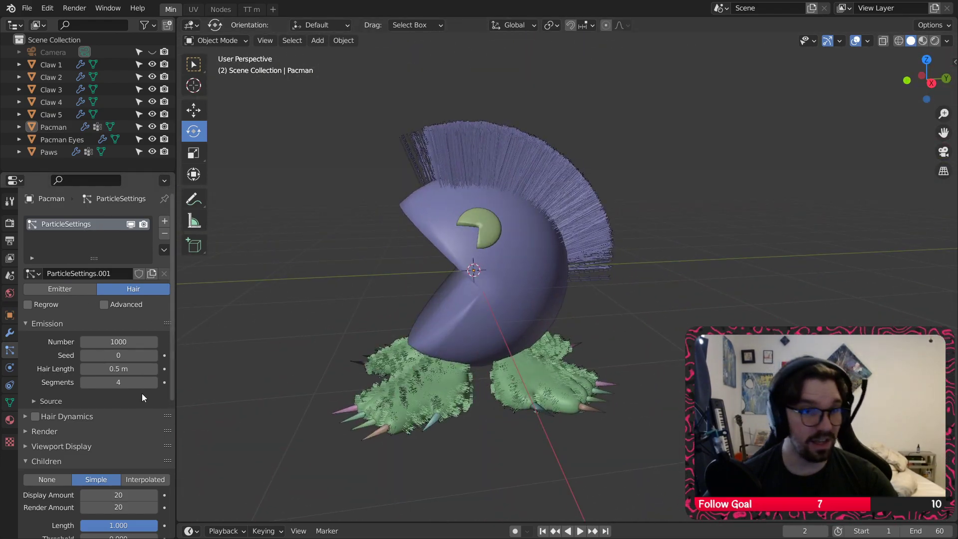
scroll(92, 375, "down", 4)
left_click(32, 379)
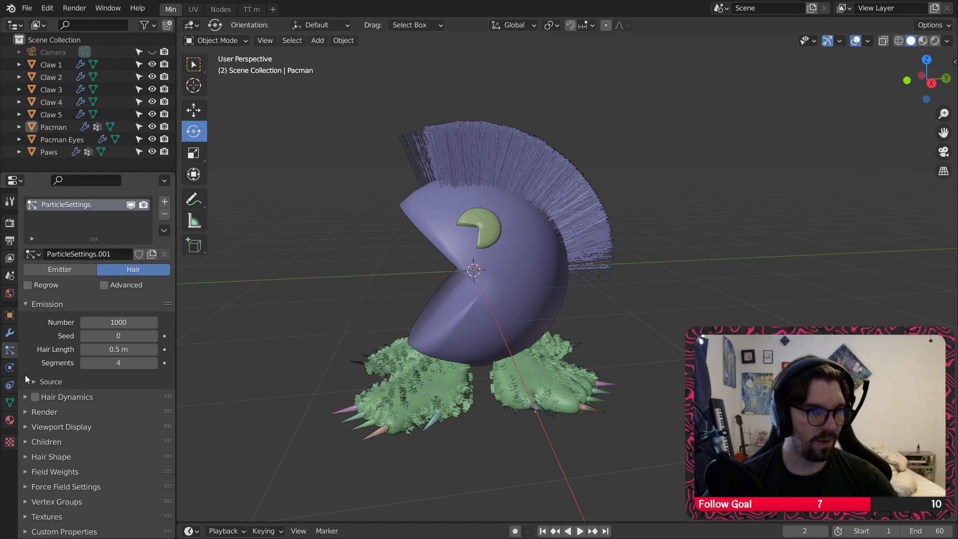
Step: Set the Pacman hair's strand shape to 0.580 while previewing the mohawk in rendered shading
left_click(25, 454)
scroll(73, 402, "down", 4)
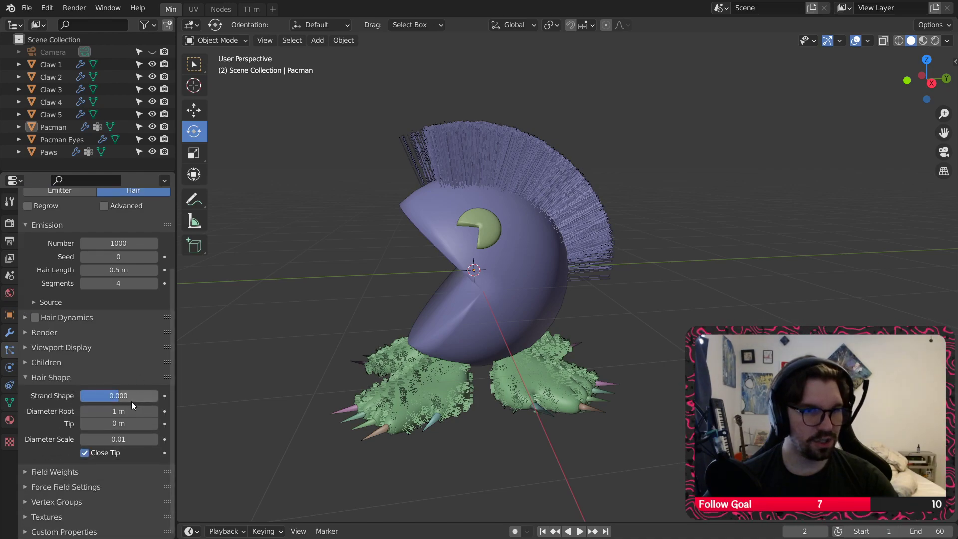
left_click_drag(127, 397, 82, 396)
middle_click_drag(510, 159, 506, 65)
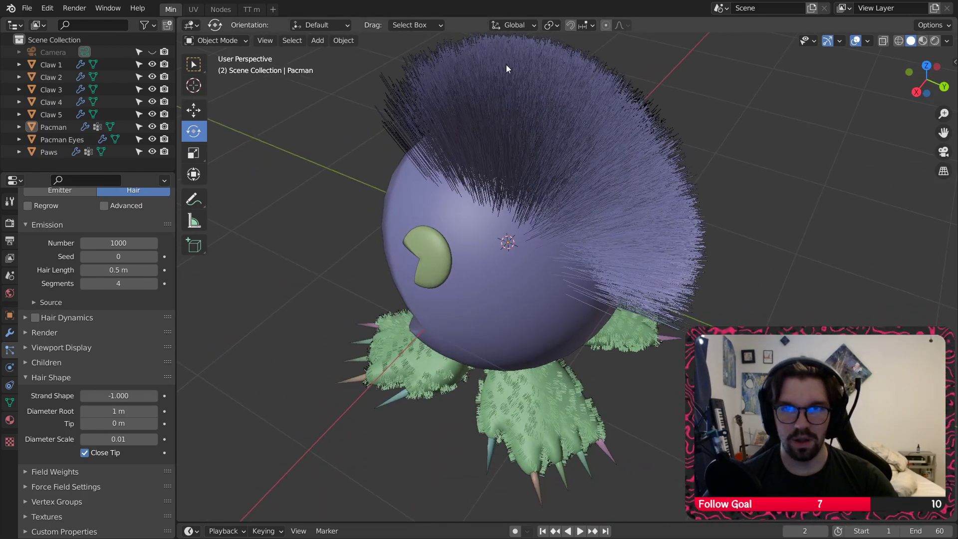
left_click(936, 40)
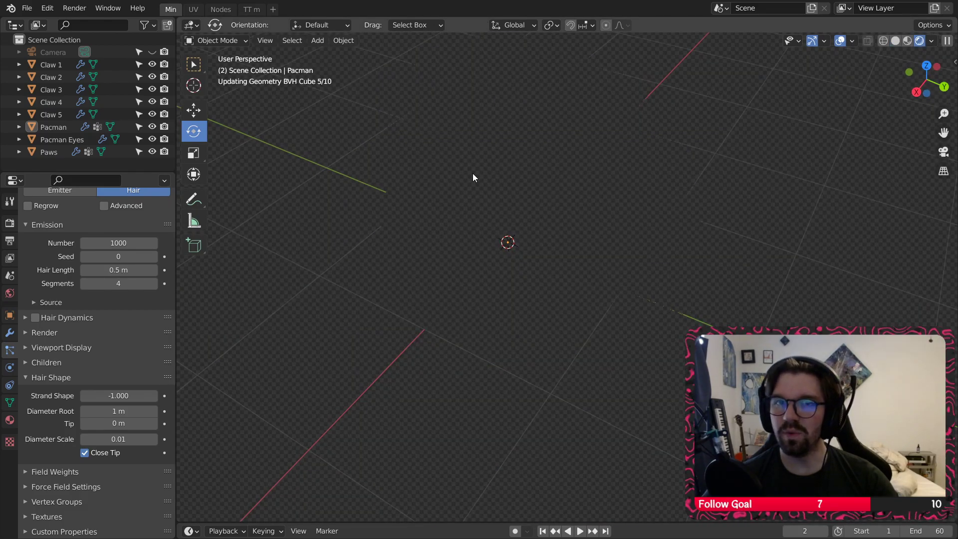
mouse_move(504, 145)
middle_mouse_down()
mouse_move(553, 106)
mouse_move(495, 154)
middle_mouse_up()
scroll(495, 154, "up", 3)
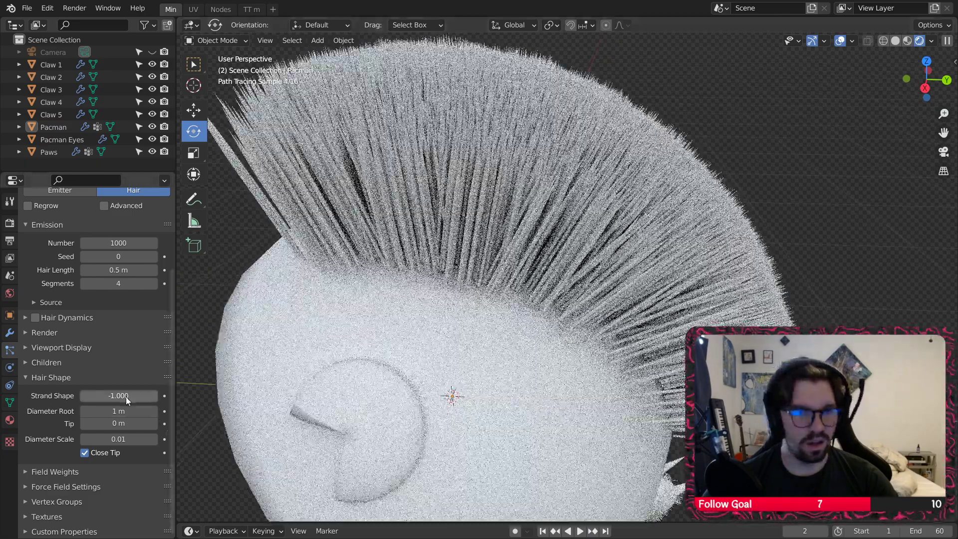
left_click_drag(126, 397, 295, 379)
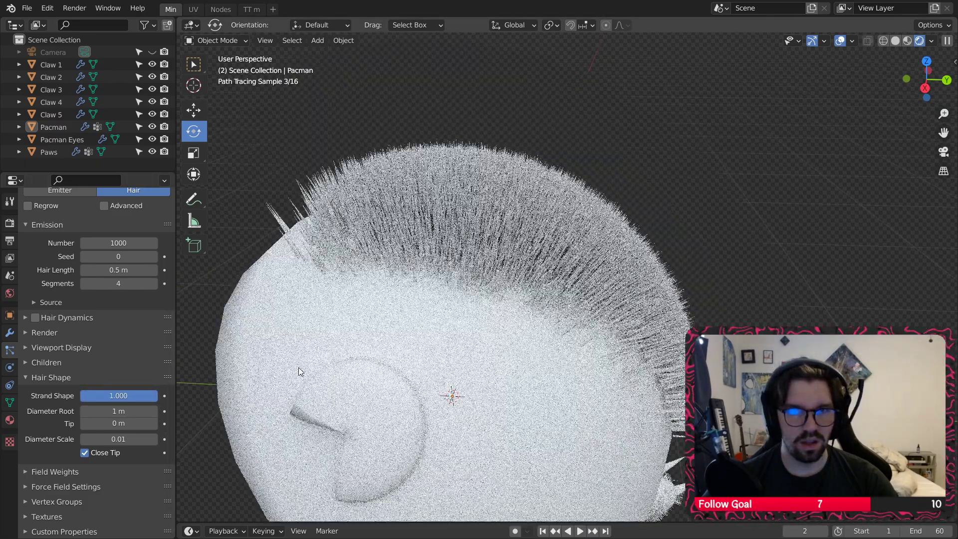
left_click_drag(135, 396, 136, 390)
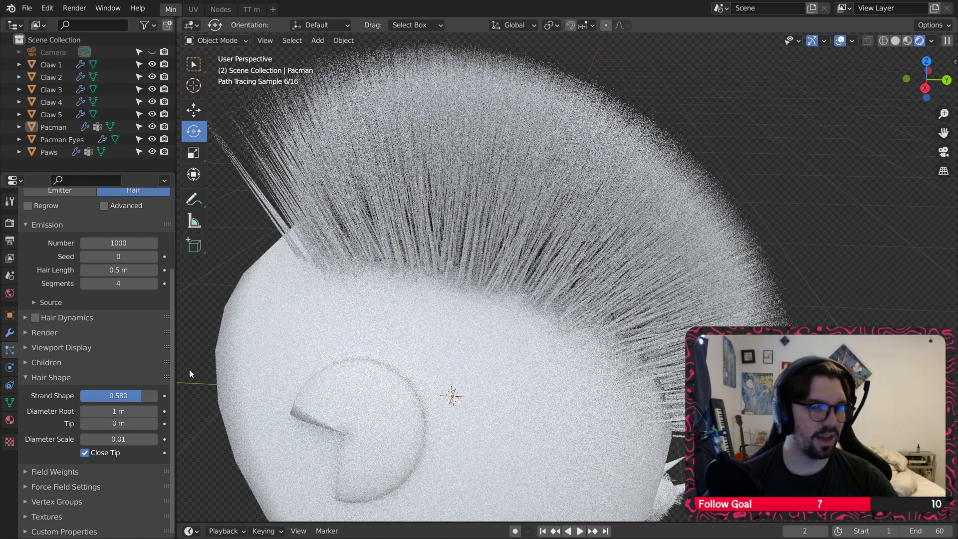
Step: Try a hair tip diameter of 2 m in the hair shape settings
left_click(136, 423)
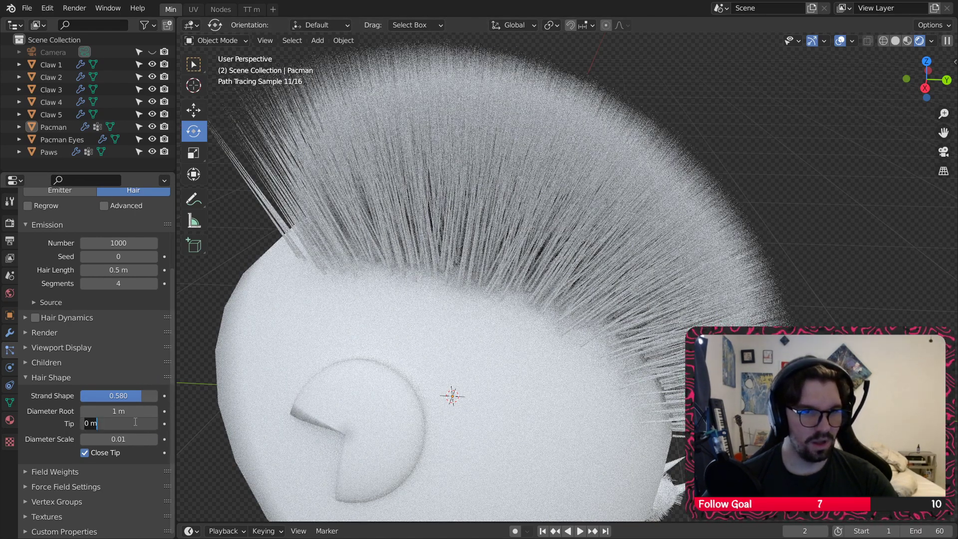
type("2")
key("Return")
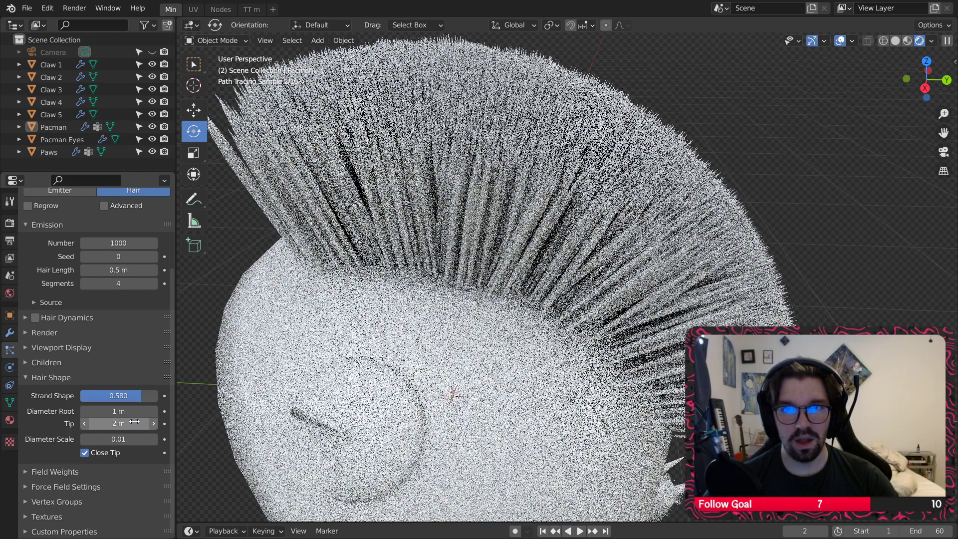
Step: Set the hair's tip diameter to 0.1 m and root diameter to 1.5 m, then collapse the Hair Shape settings
left_click(137, 422)
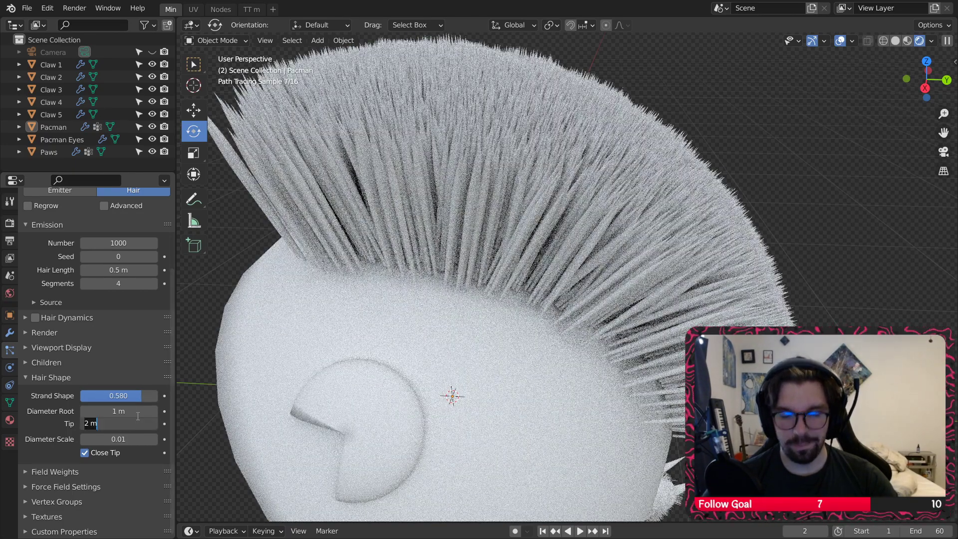
type(".1")
key("Return")
left_click(132, 412)
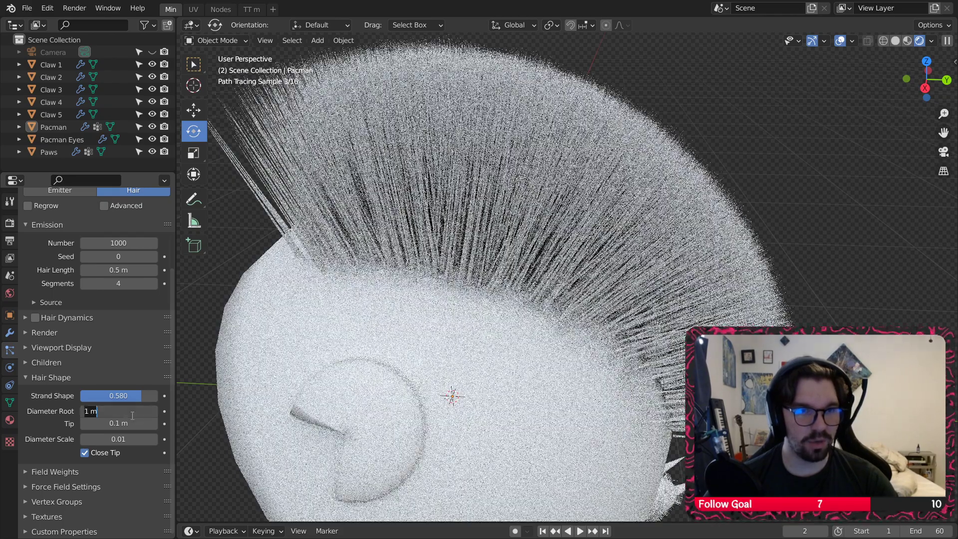
type("1.5")
key("Return")
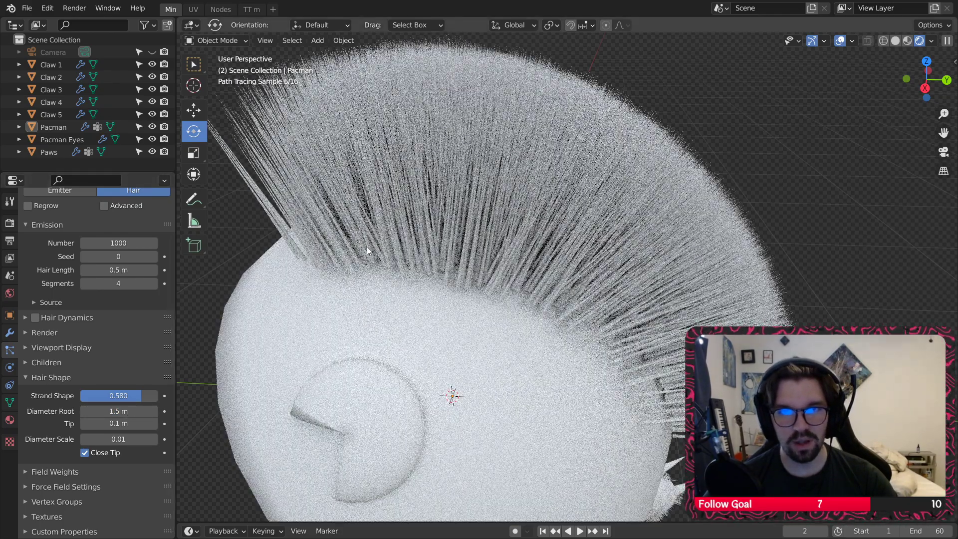
mouse_move(366, 247)
middle_mouse_down()
mouse_move(337, 244)
mouse_move(353, 239)
middle_mouse_up()
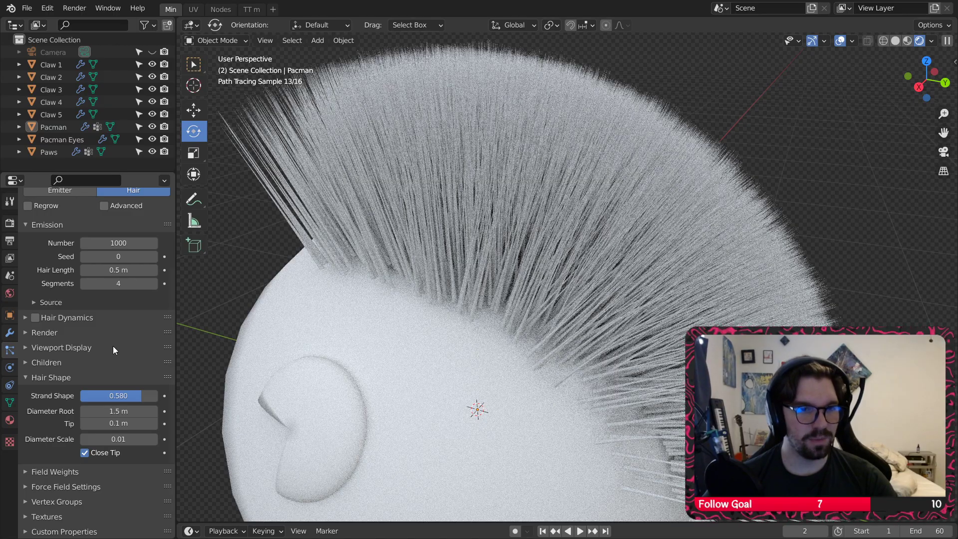
mouse_move(420, 190)
middle_mouse_down()
mouse_move(501, 207)
mouse_move(490, 206)
middle_mouse_up()
scroll(444, 199, "down", 5)
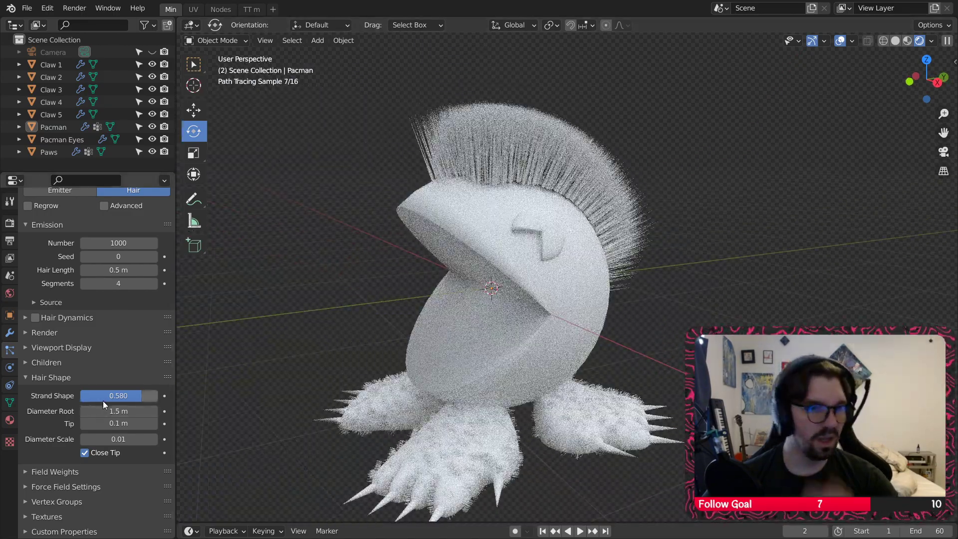
left_click(23, 377)
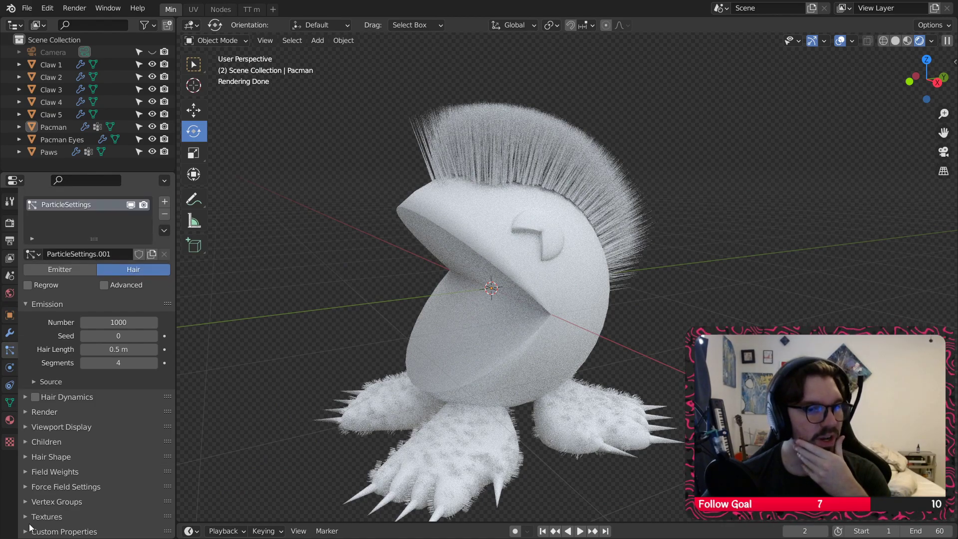
left_click(26, 516)
scroll(85, 406, "down", 5)
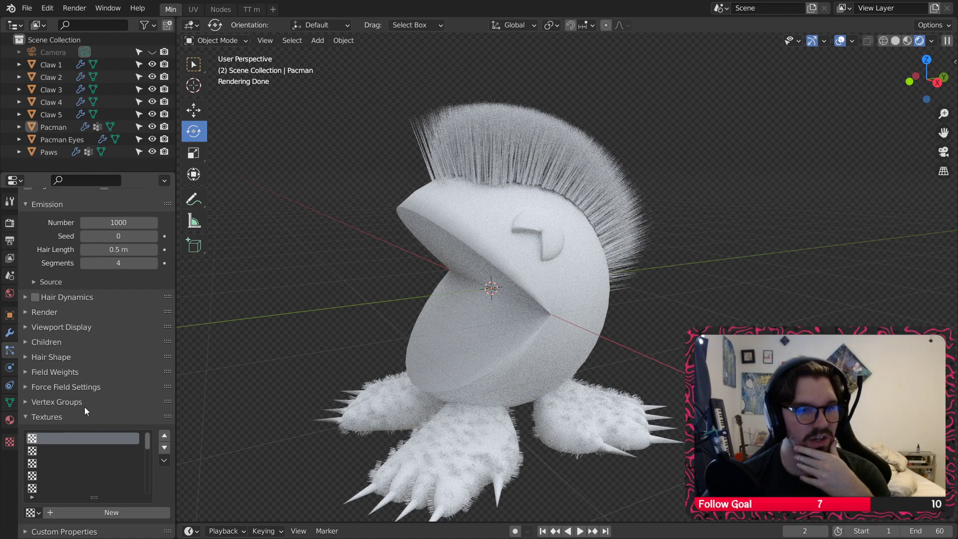
left_click(32, 512)
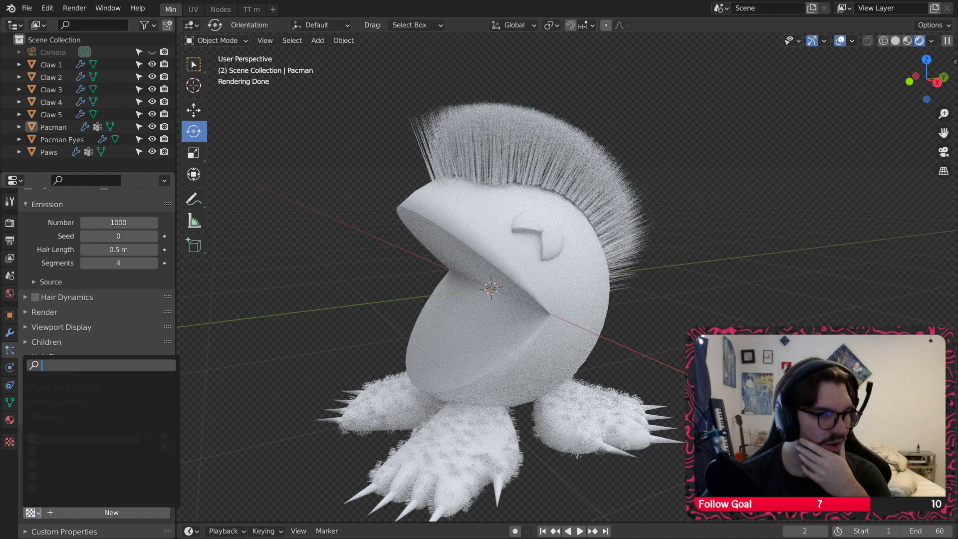
left_click(200, 437)
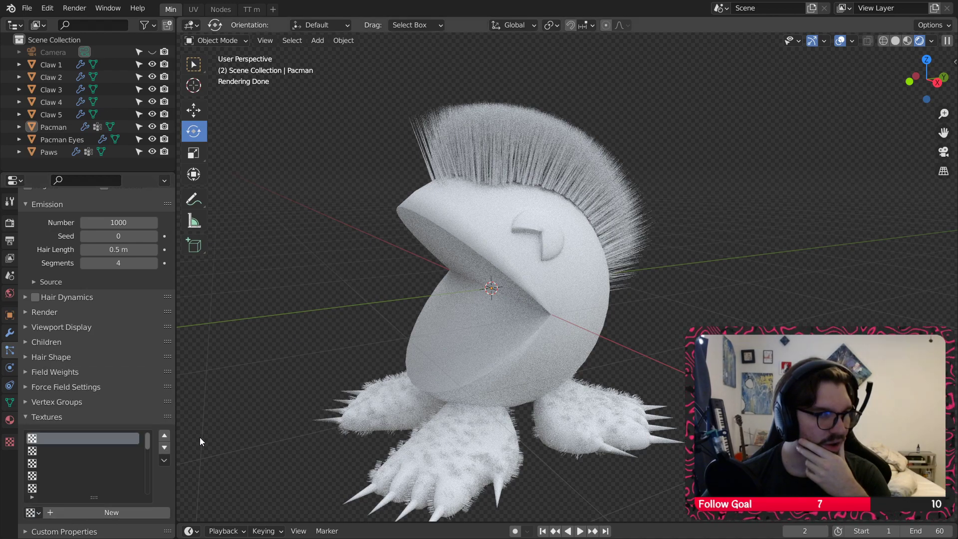
left_click(27, 417)
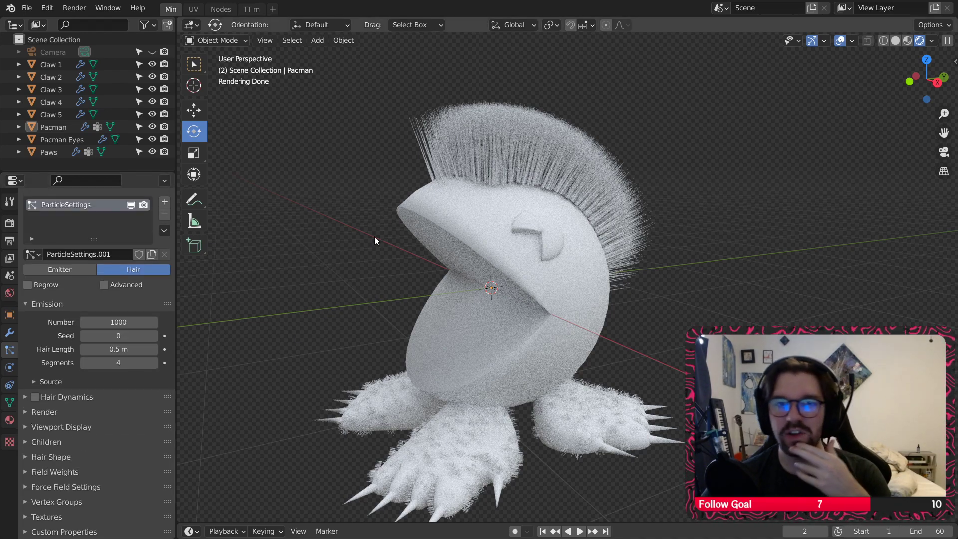
left_click(453, 172)
left_click(343, 188)
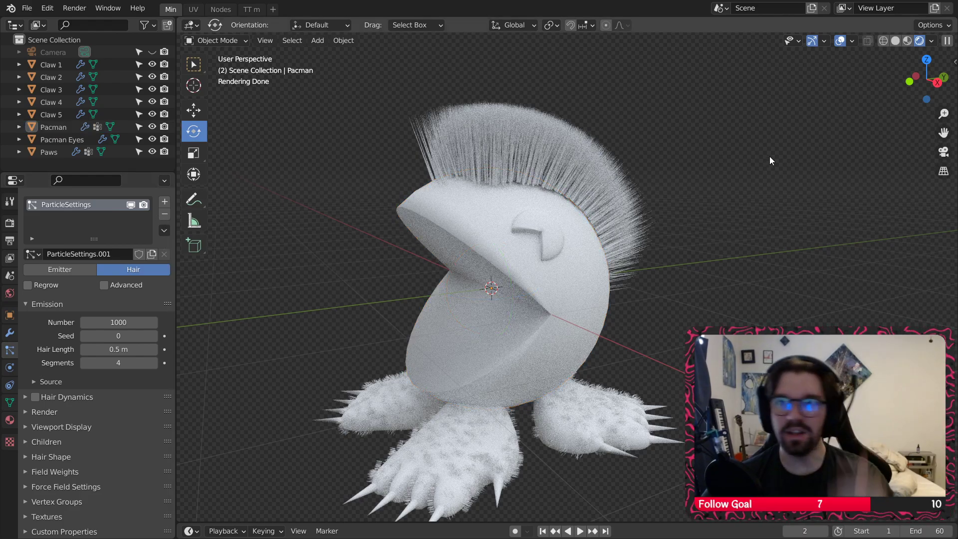
mouse_move(669, 320)
middle_mouse_down()
mouse_move(715, 317)
mouse_move(675, 320)
middle_mouse_up()
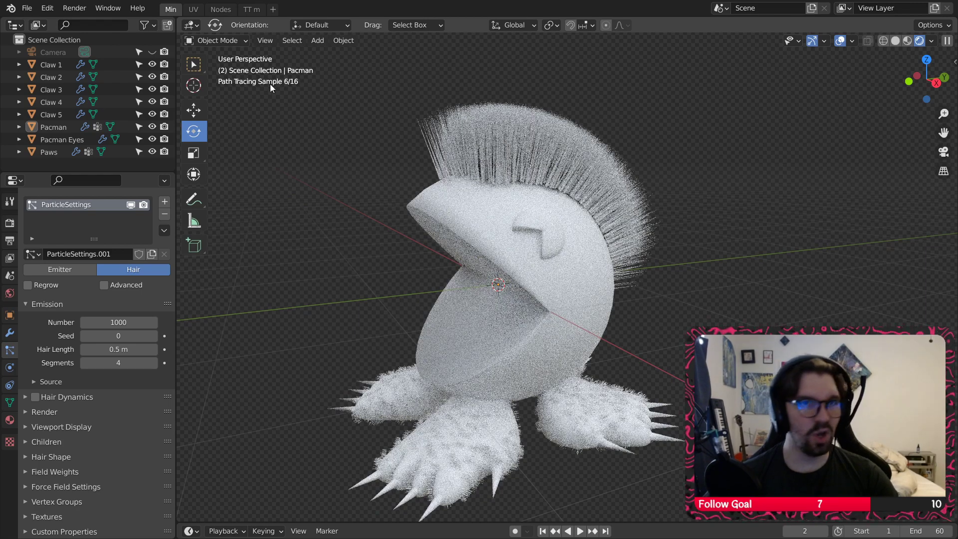
Step: Return the viewport to solid shading with the Pacman's open mouth in view
left_click(895, 41)
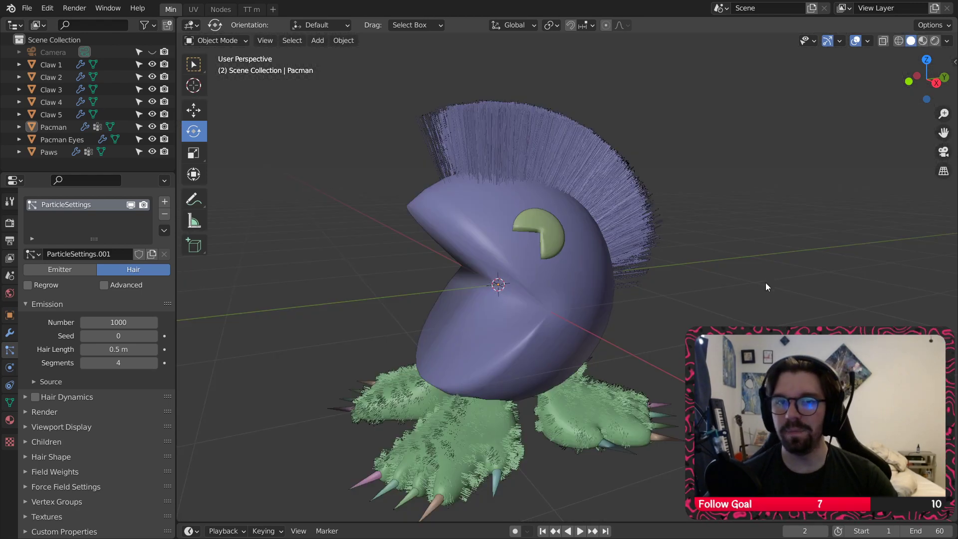
middle_click_drag(766, 282, 472, 220)
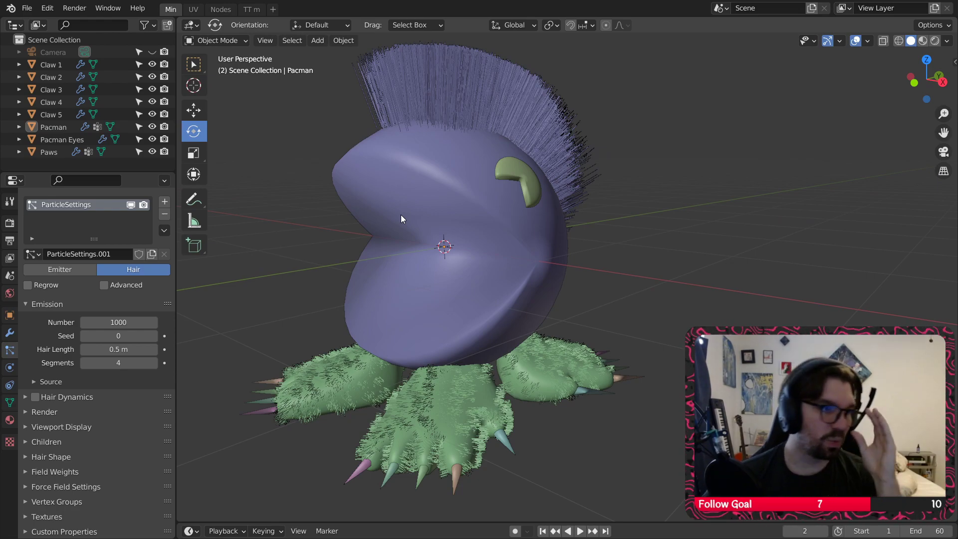
middle_click_drag(373, 164, 349, 163)
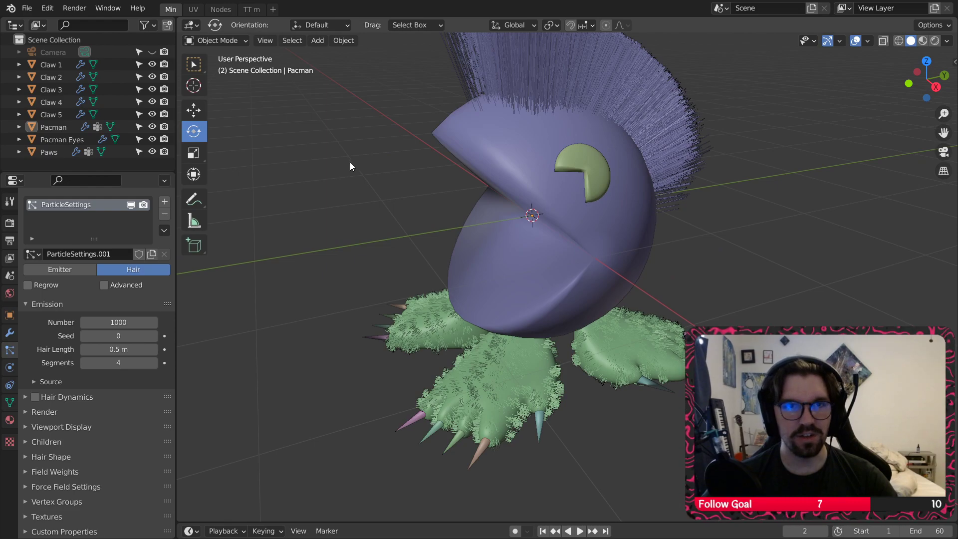
Step: Add a cube at the scene centre and scale it down uniformly by about 0.193 to fit inside the mouth
left_click(318, 40)
mouse_move(337, 55)
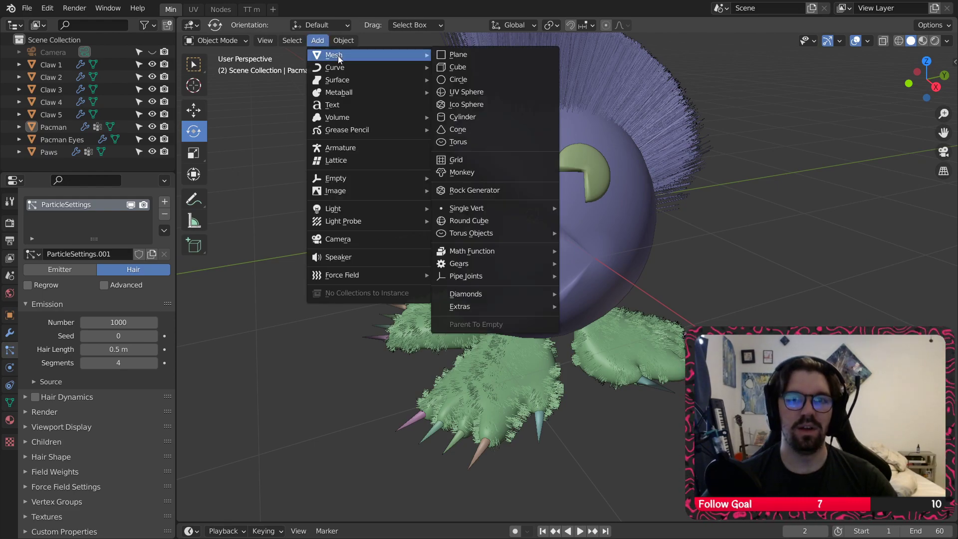
left_click(458, 67)
scroll(550, 223, "up", 3)
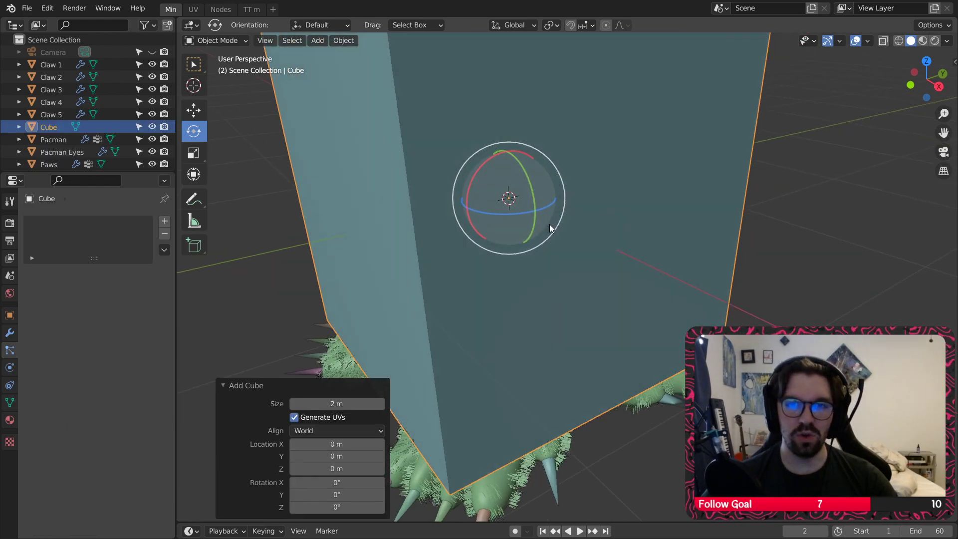
left_click_drag(561, 177, 518, 197)
key("ctrl+z")
left_click(193, 153)
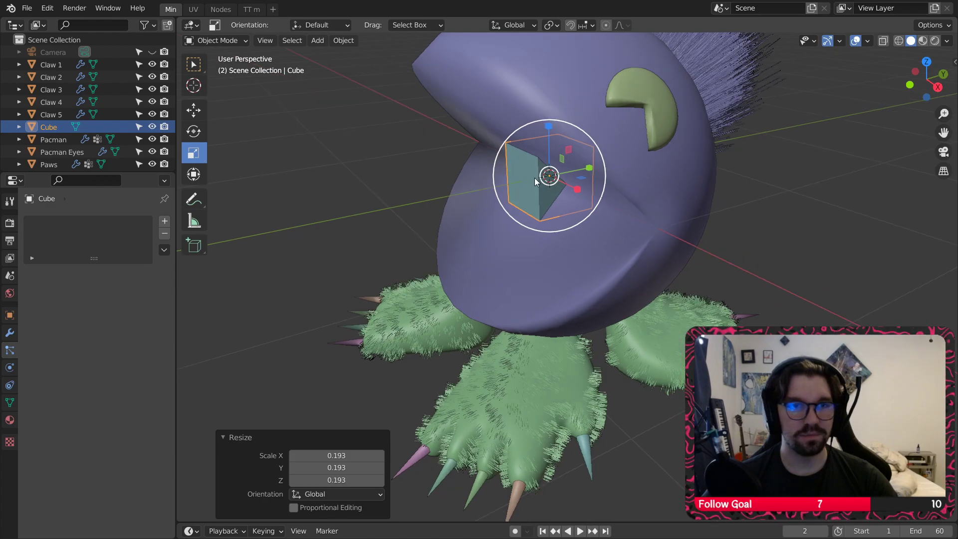
Step: Stretch the cube along the Y axis by a factor of about 2.65
middle_click_drag(535, 178, 502, 191)
key("s")
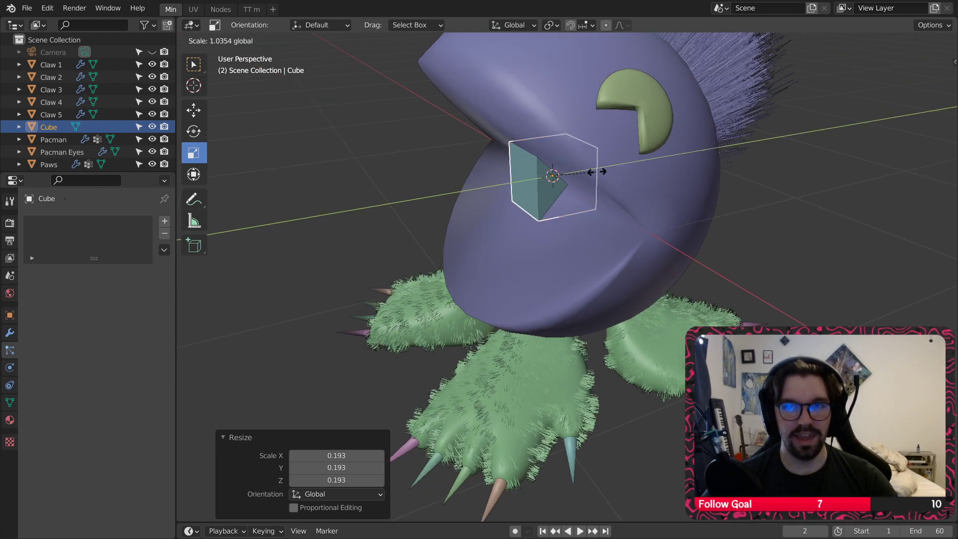
key("y")
left_click(669, 154)
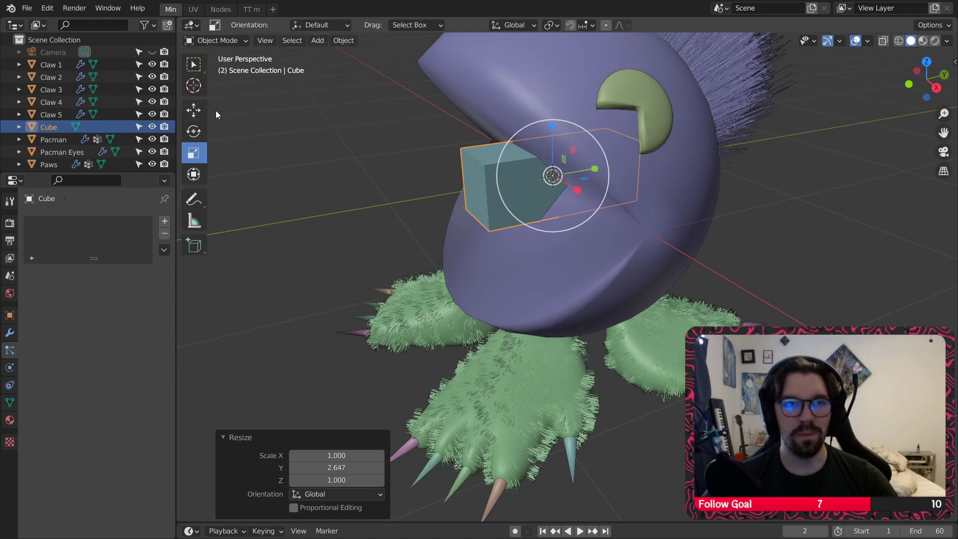
Step: Move the cube forward along Y in the mouth and about 0.29 m along X
left_click(194, 110)
left_click_drag(597, 168, 559, 175)
middle_click_drag(559, 177, 605, 197)
left_click_drag(555, 198, 602, 203)
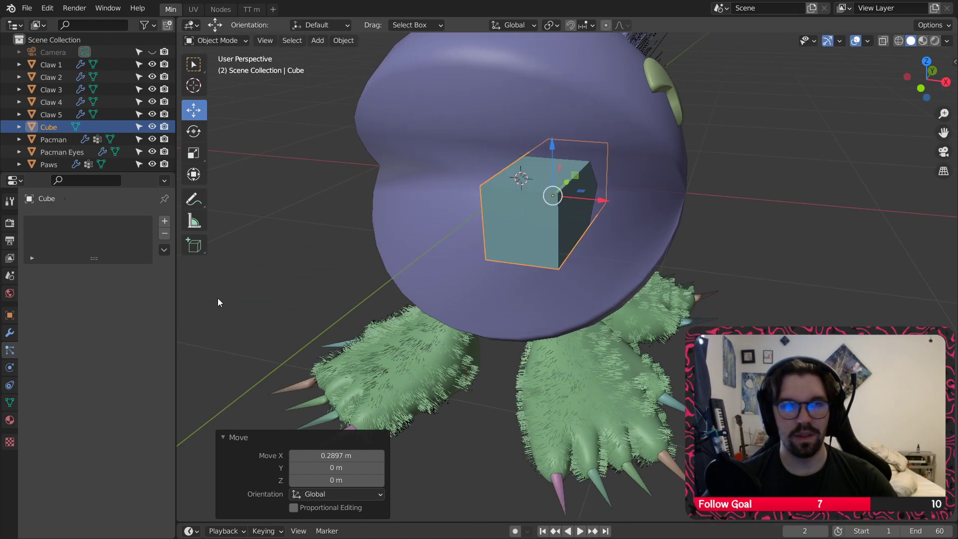
Step: Add a Subdivision Surface modifier to the cube
left_click(9, 333)
left_click(112, 221)
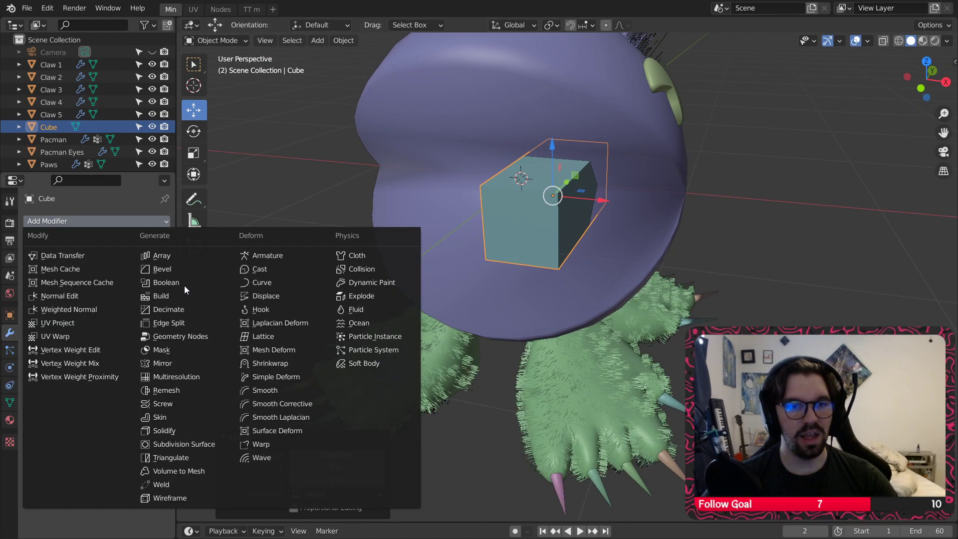
left_click(190, 444)
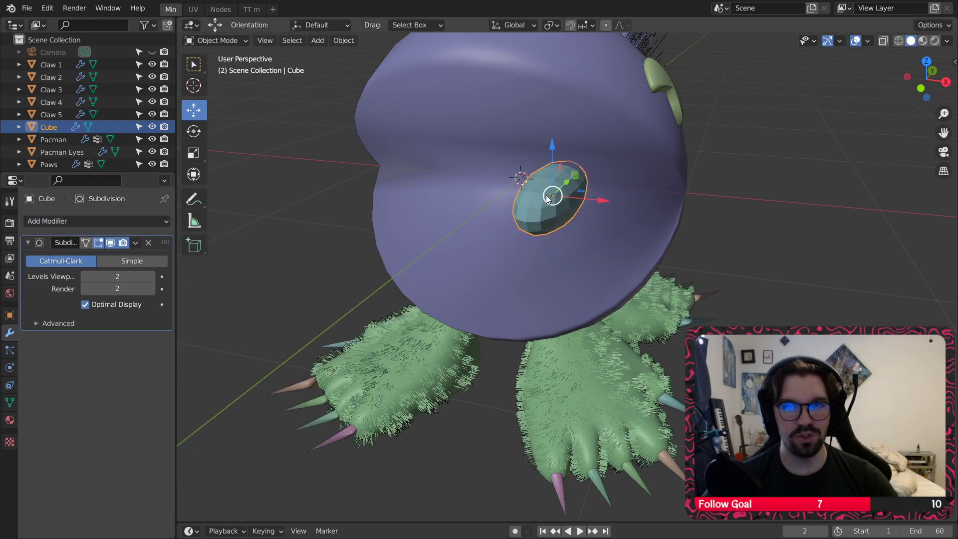
Step: Flatten the subdivided cube along the Z axis by a factor of about 0.51, undoing any scaling of the Pacman body
key("a")
left_click(525, 172)
left_click(193, 153)
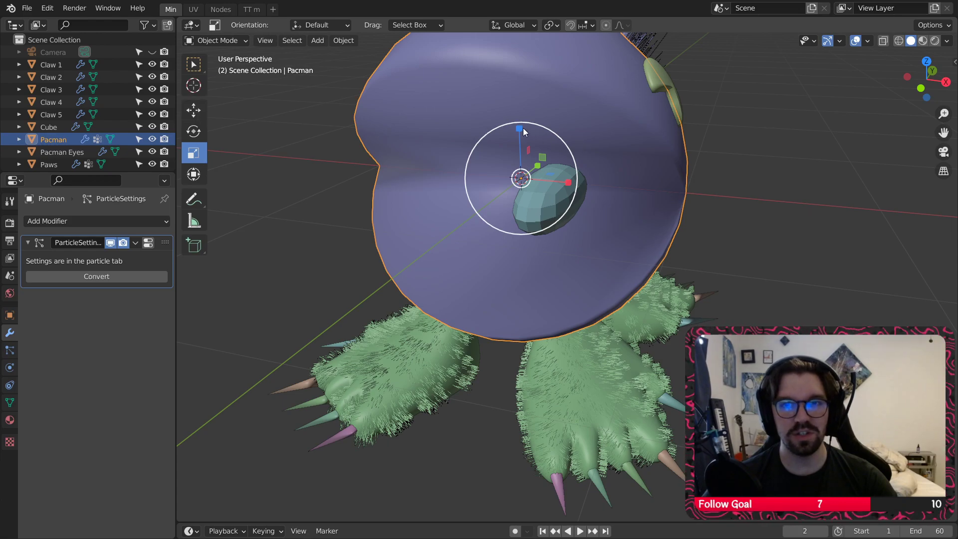
left_click_drag(519, 128, 551, 180)
key("ctrl+z")
left_click(540, 198)
middle_click_drag(552, 179, 449, 234)
Step: Enter Edit Mode on the flattened cube and add one loop cut across the middle of its length
left_click(233, 41)
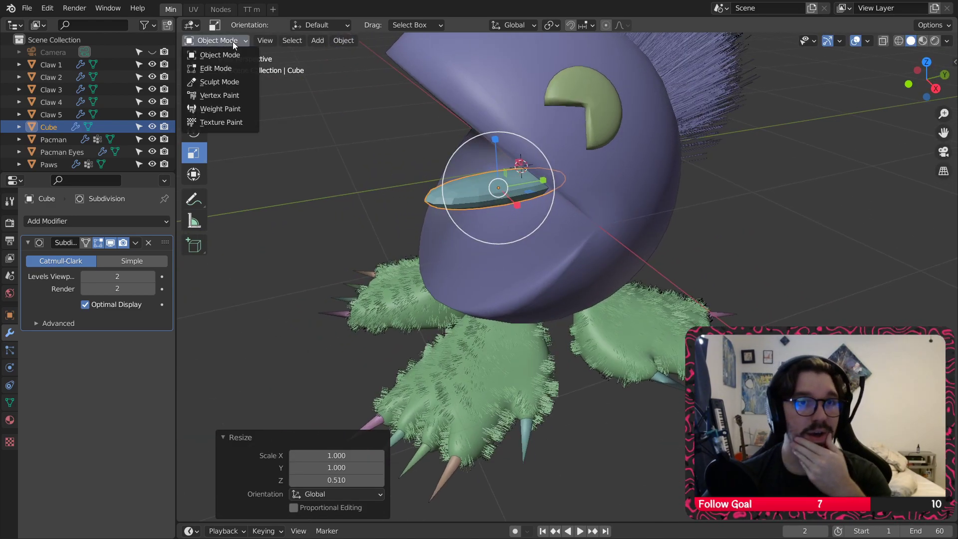
left_click(229, 69)
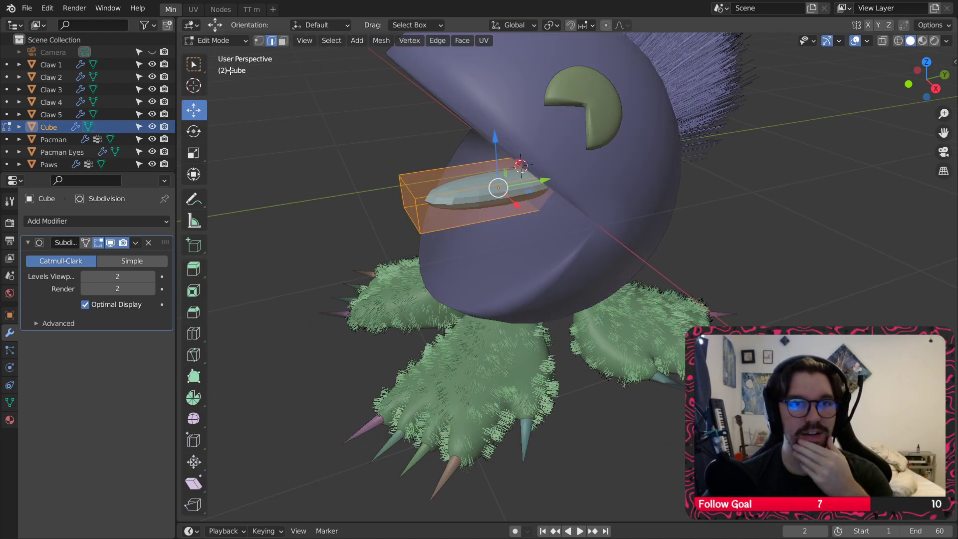
left_click(194, 333)
left_click(501, 215)
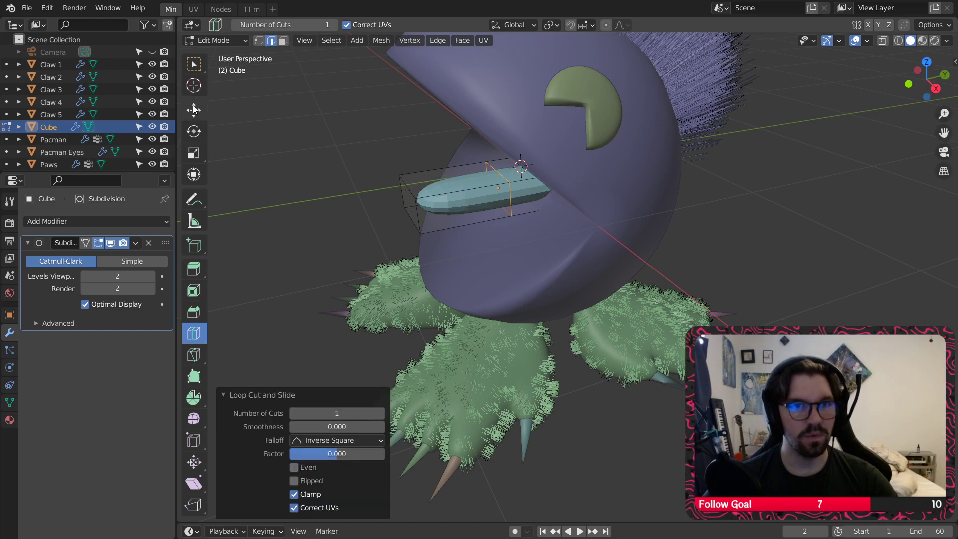
Step: Lower the tongue cube's middle edge loop along Z and rotate it about 26.1° around Z
left_click(194, 109)
left_click_drag(495, 151, 497, 227)
left_click(194, 131)
middle_click_drag(477, 218, 494, 190, "shift")
middle_click_drag(430, 174, 476, 177)
scroll(476, 178, "up", 2)
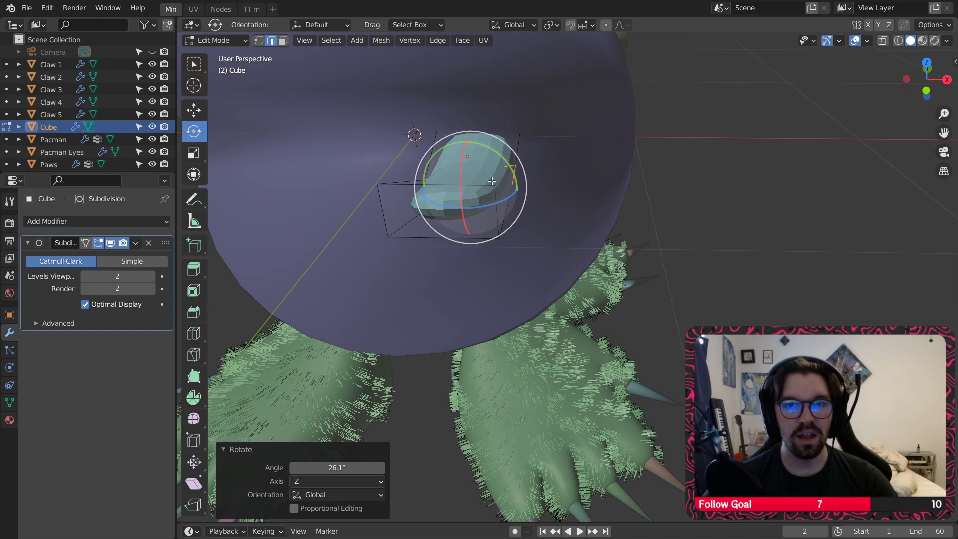
Step: Select the tongue's front end face and move it down about 0.57 m along Z
key("3")
left_click(431, 209)
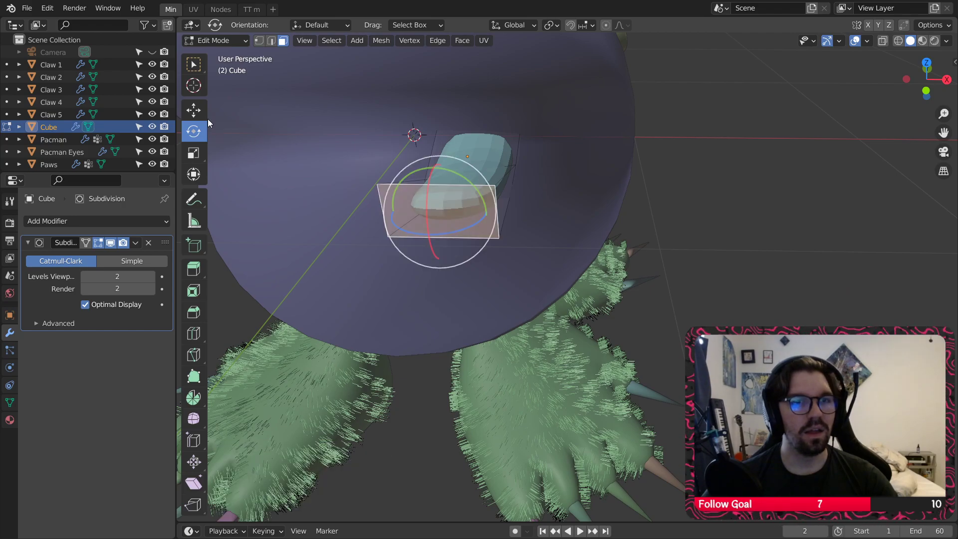
left_click(194, 110)
left_click_drag(491, 216, 524, 309)
Step: Rotate the tongue's front face about 61.2° around X and about 22.2° around Z
middle_click_drag(524, 309, 366, 224)
left_click(201, 132)
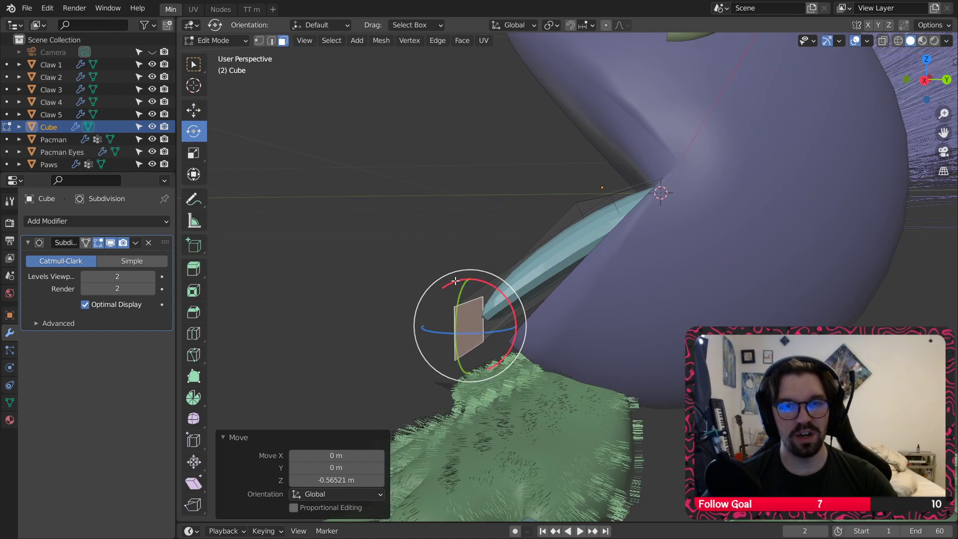
left_click_drag(455, 281, 415, 305)
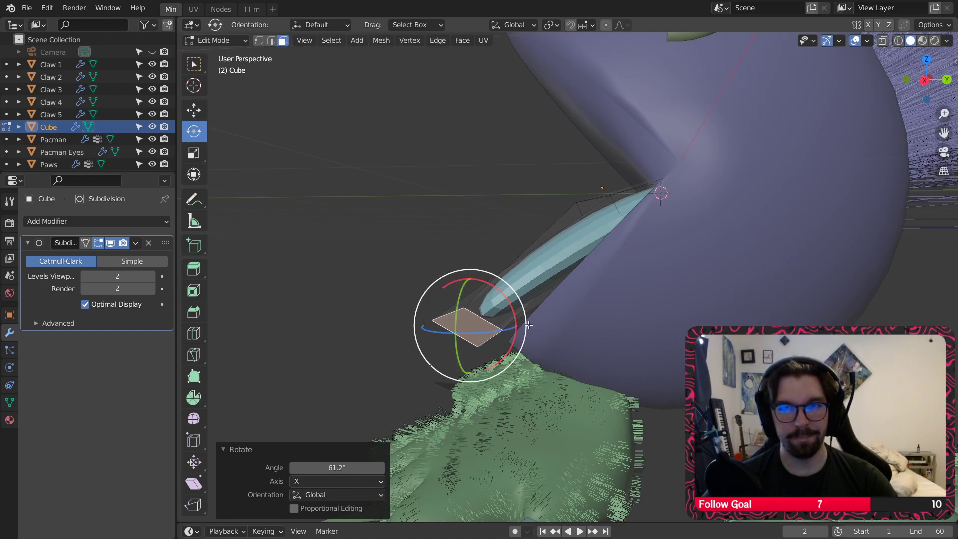
middle_click_drag(415, 305, 443, 309)
left_click_drag(438, 304, 418, 263)
middle_click_drag(418, 264, 560, 242)
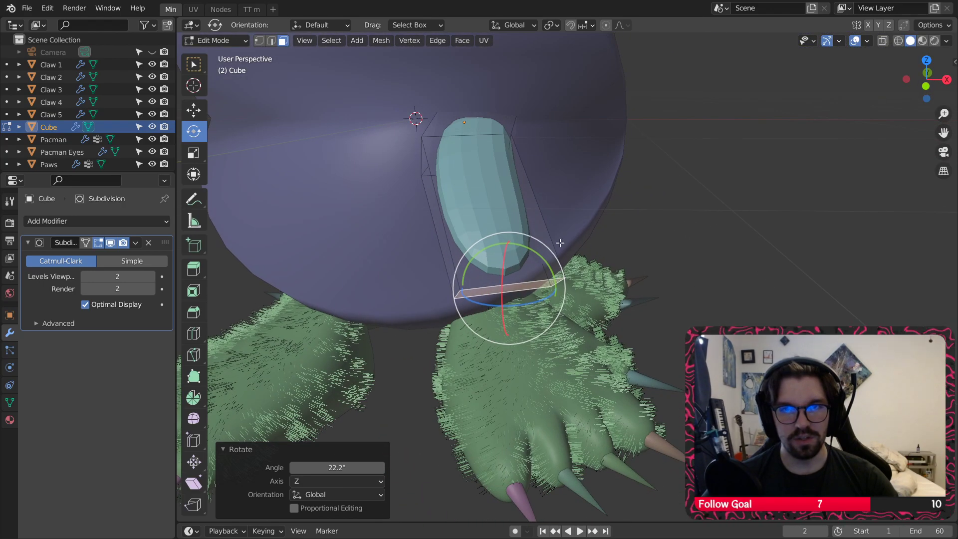
Step: Turn the front face another 13.1° around Z and about -23.9° in the view plane, and shift it sideways along X
left_click(503, 269)
left_click_drag(486, 304, 497, 306)
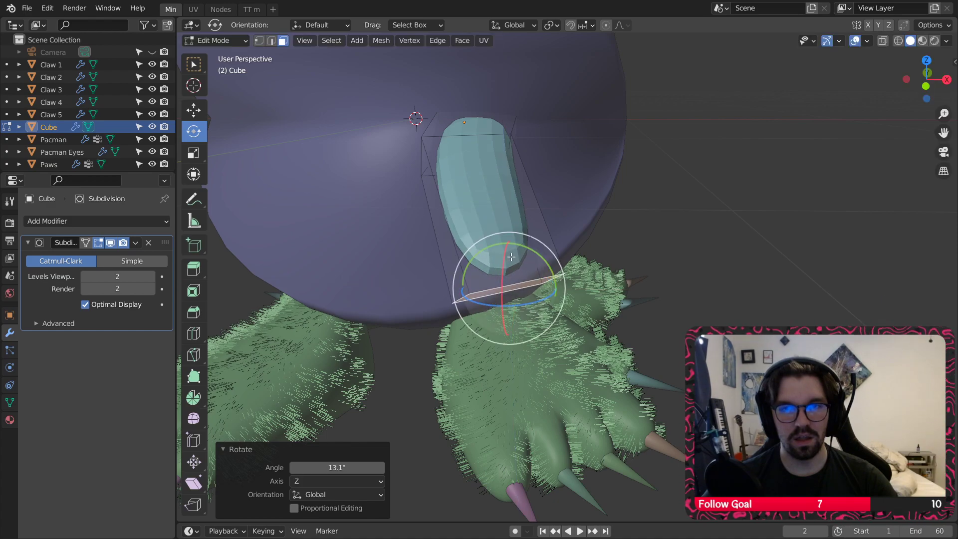
left_click_drag(536, 239, 513, 235)
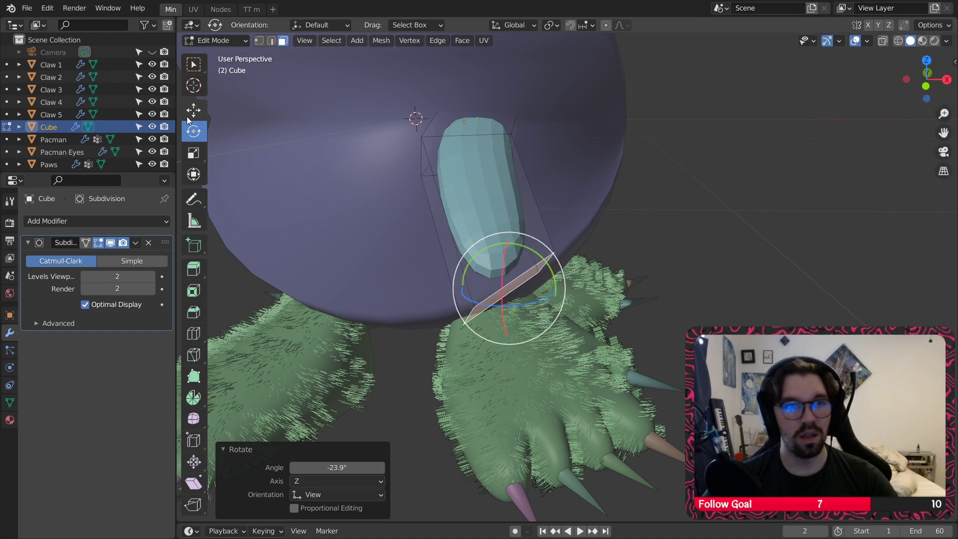
left_click(194, 113)
left_click_drag(561, 288, 589, 288)
Step: Select the tongue's whole mesh and move it along X toward the centre of the mouth
left_click(717, 171)
scroll(671, 195, "down", 4)
middle_click_drag(728, 156, 618, 263)
scroll(473, 222, "up", 2)
key("a")
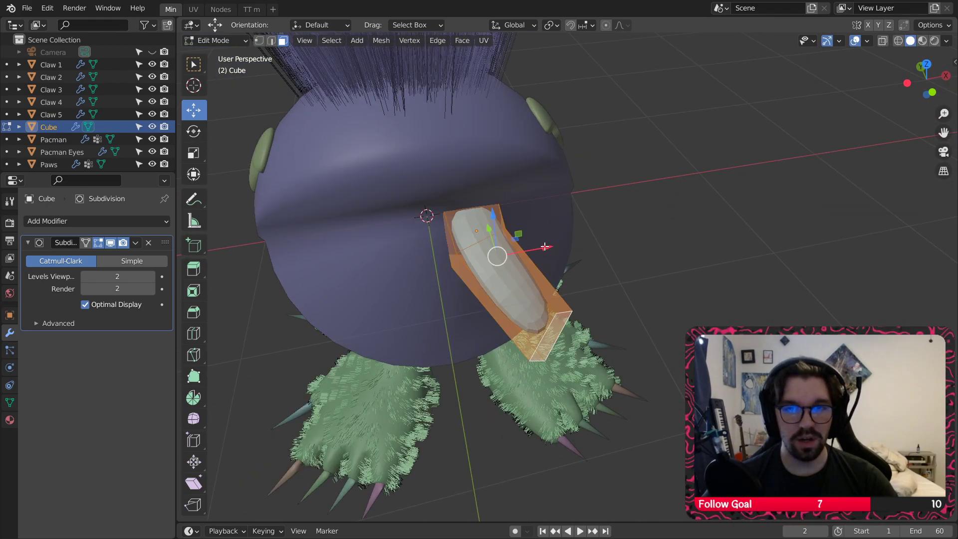
left_click_drag(544, 247, 505, 253)
left_click(739, 187)
Step: Return to Object Mode and shade the tongue smooth
scroll(585, 238, "up", 2)
middle_click_drag(624, 274, 500, 209)
left_click(218, 43)
left_click(220, 54)
left_click(304, 205)
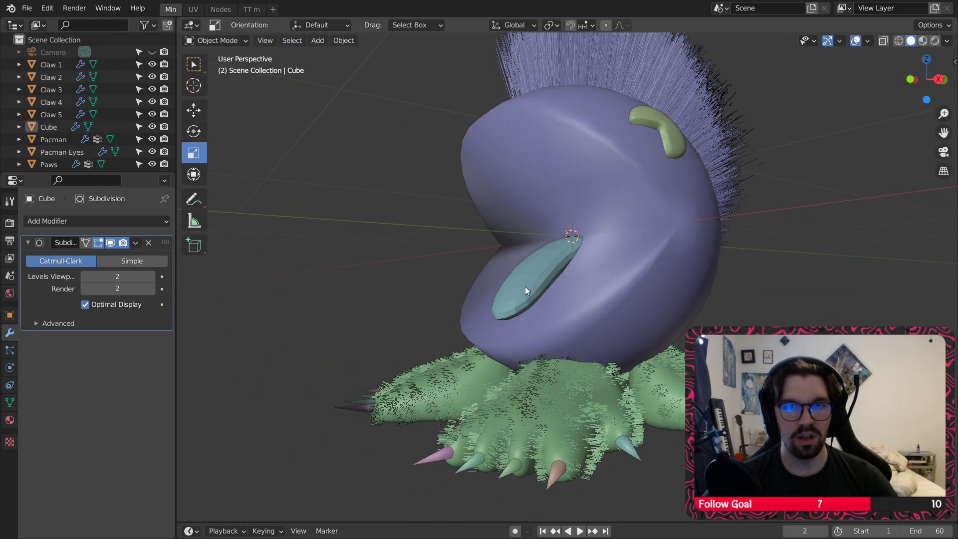
left_click(525, 287)
right_click(525, 287)
left_click(525, 287)
left_click(480, 215)
middle_click_drag(483, 202, 552, 272)
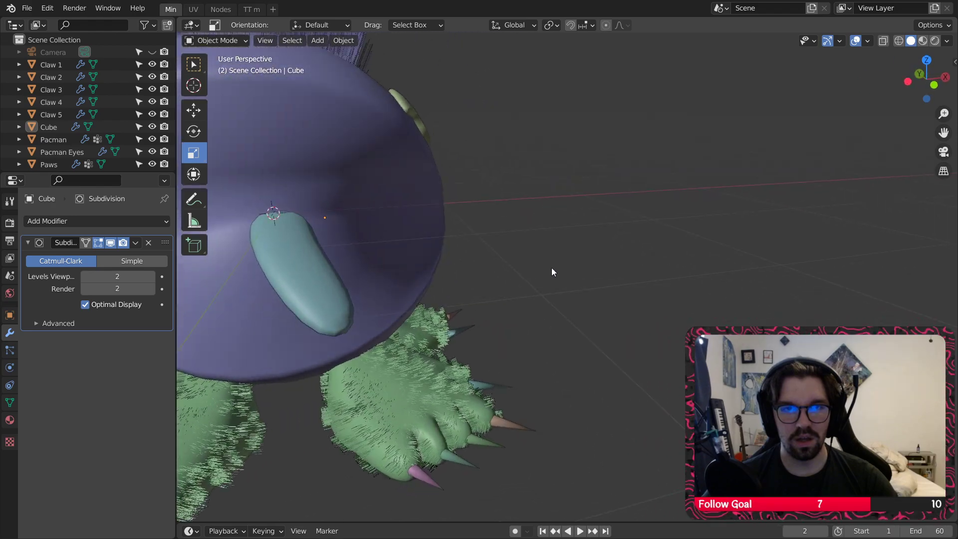
middle_click_drag(551, 235, 401, 296)
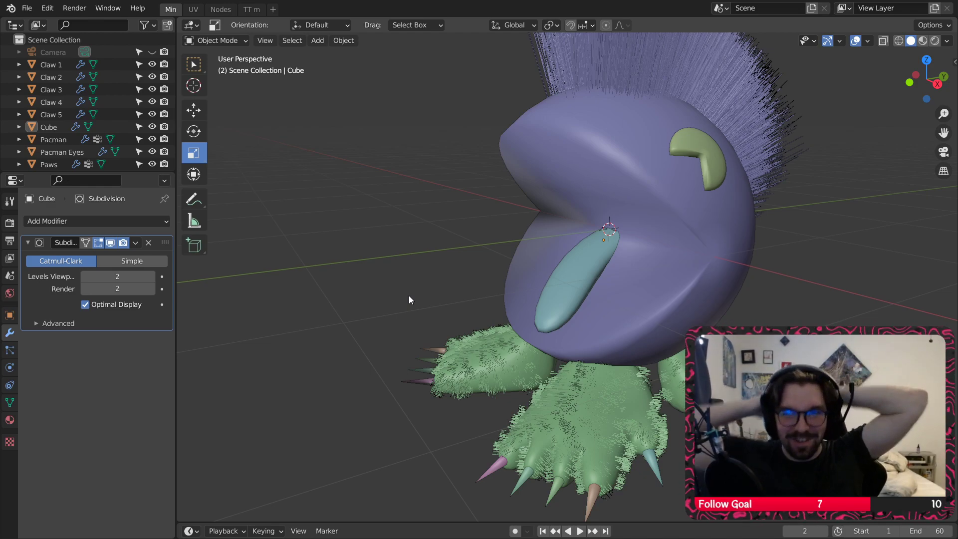
Step: Raise the tongue about 0.08 m along Z in the mouth
left_click(575, 297)
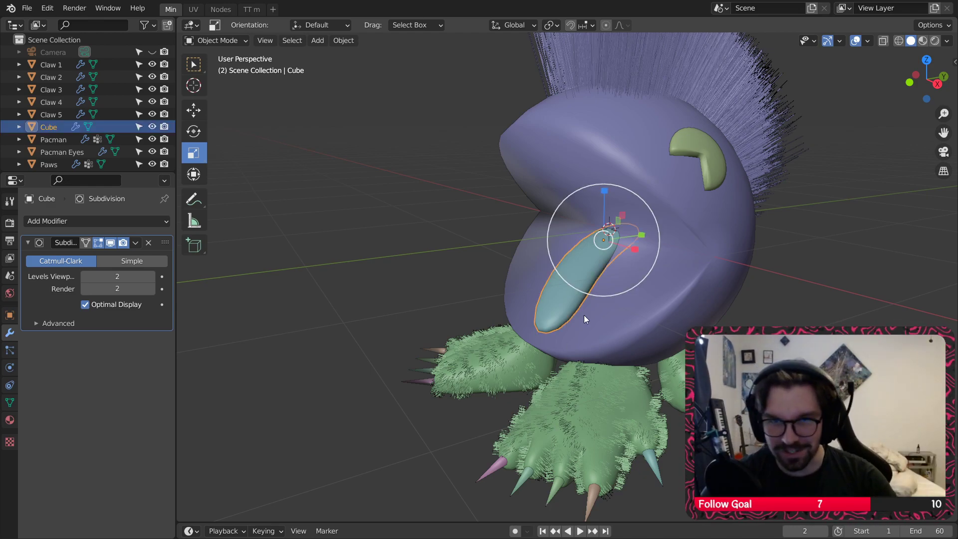
middle_click_drag(608, 288, 527, 302, "shift")
left_click(205, 109)
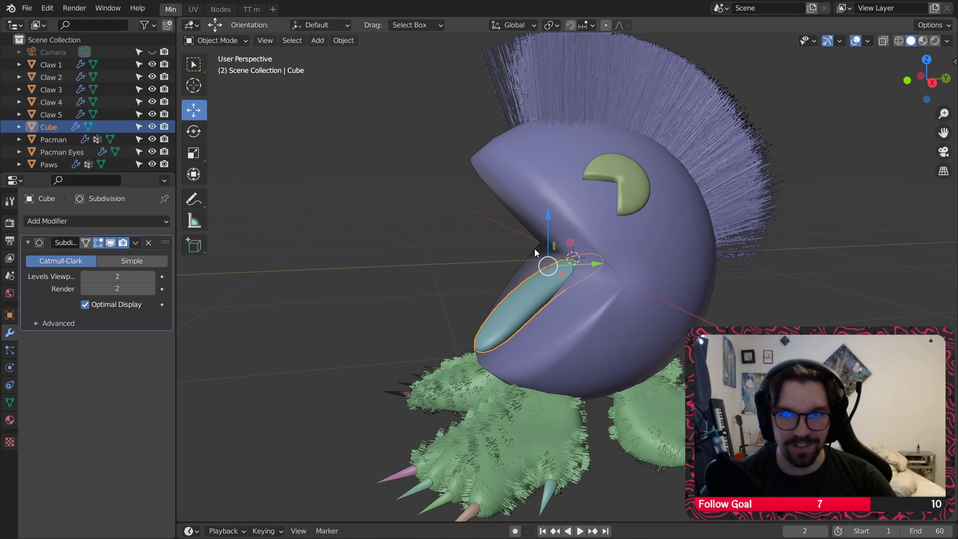
left_click_drag(550, 220, 567, 210)
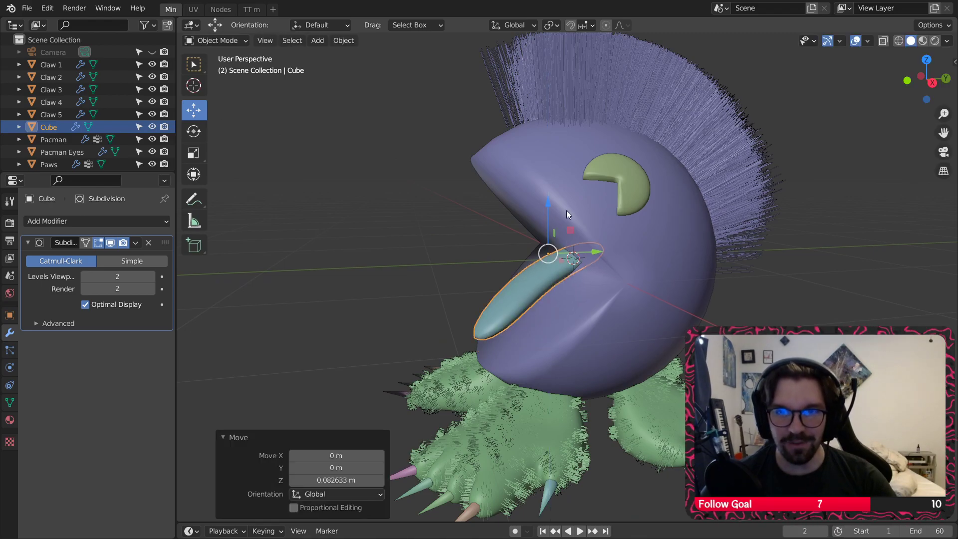
scroll(429, 268, "up", 2)
middle_click_drag(429, 267, 420, 247)
left_click(420, 248)
scroll(549, 255, "up", 1)
middle_click_drag(549, 254, 639, 308)
scroll(644, 259, "down", 2)
scroll(717, 257, "down", 2)
middle_click_drag(639, 307, 499, 306)
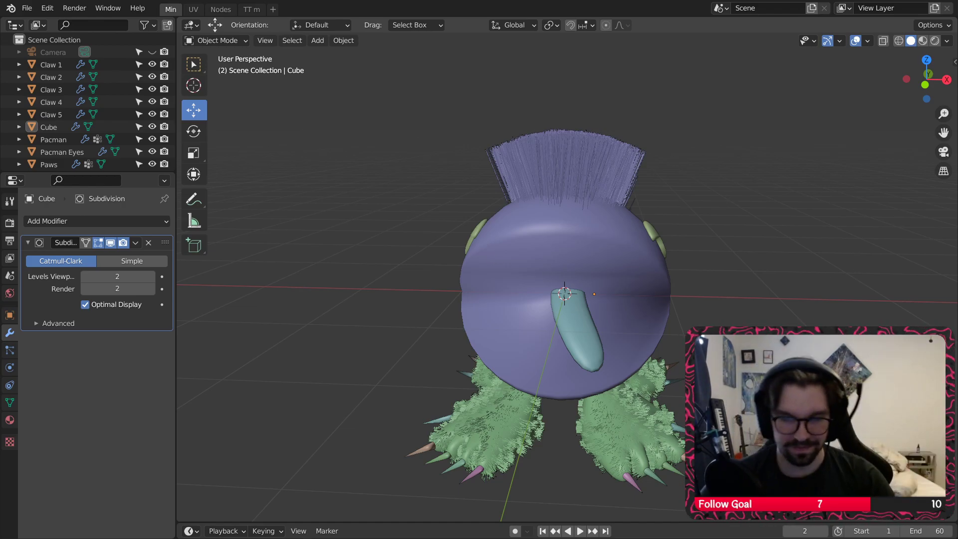
Step: Enter Edit Mode on the tongue and add one loop cut across its lower half
scroll(584, 299, "up", 2)
middle_click_drag(584, 299, 498, 298)
left_click(507, 253)
left_click(234, 42)
left_click(236, 67)
scroll(515, 276, "up", 1)
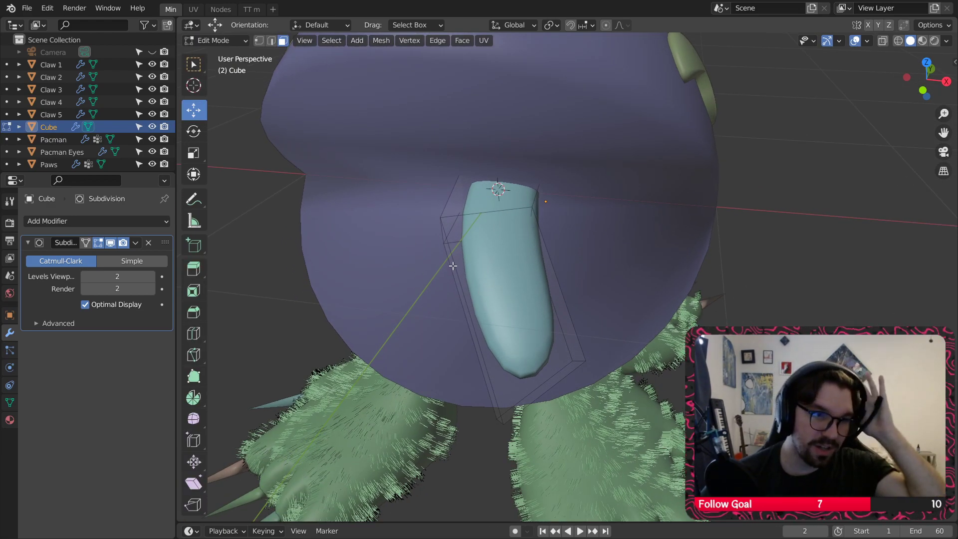
left_click(202, 341)
left_click(479, 320)
middle_click_drag(480, 321, 396, 291)
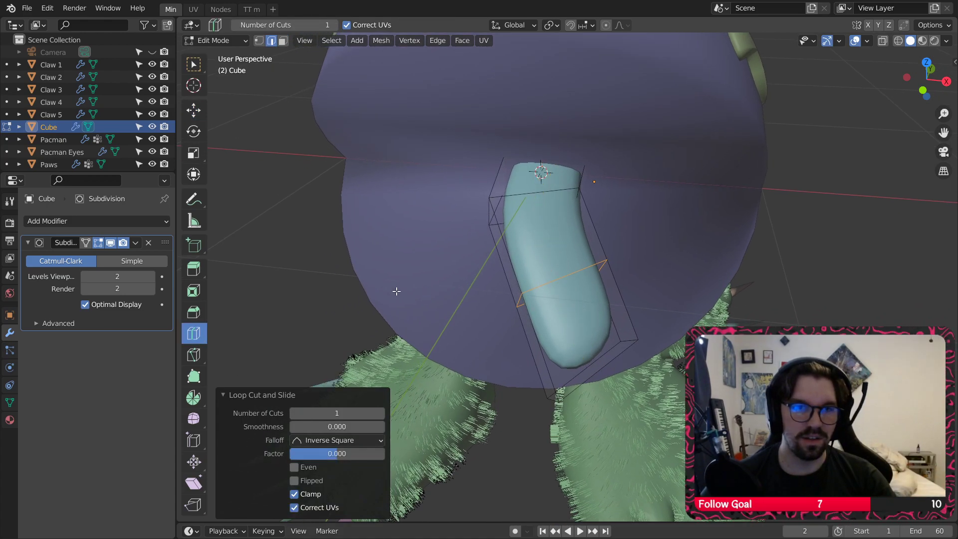
Step: Scale the new edge loop up uniformly by a factor of about 1.546 to widen the tongue
left_click(194, 157)
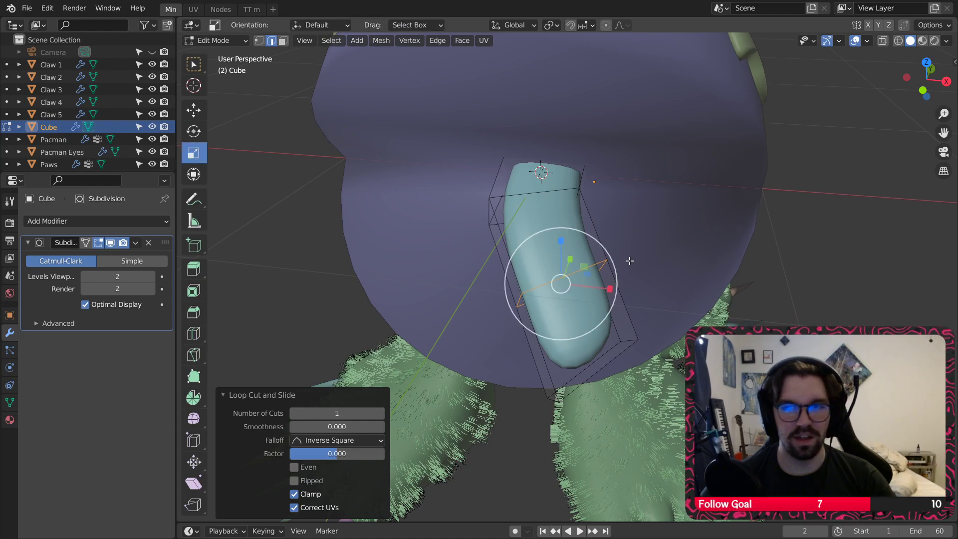
left_click_drag(615, 264, 650, 263)
middle_click_drag(644, 269, 590, 283)
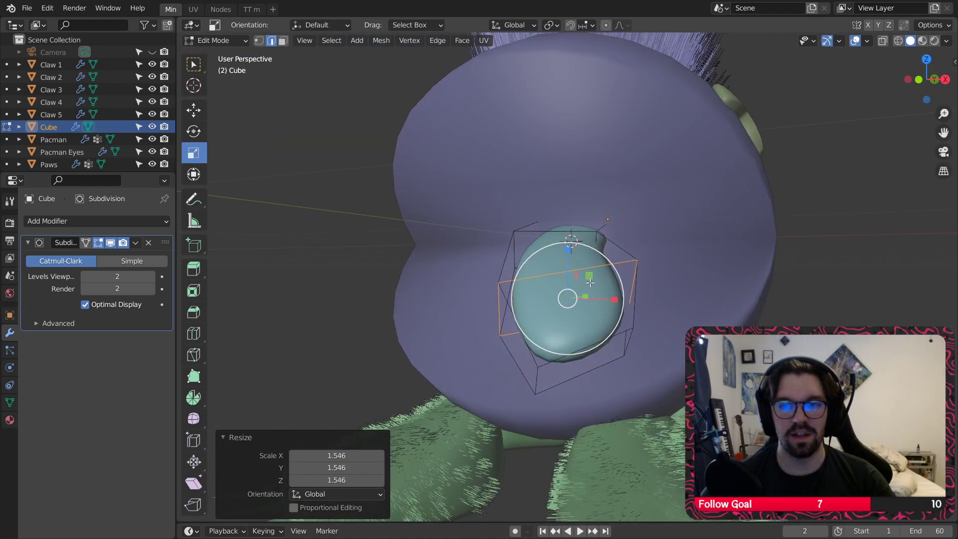
Step: Scale the tongue's tip face down uniformly to about 0.452 and return to Object Mode
left_click(283, 41)
left_click(574, 367)
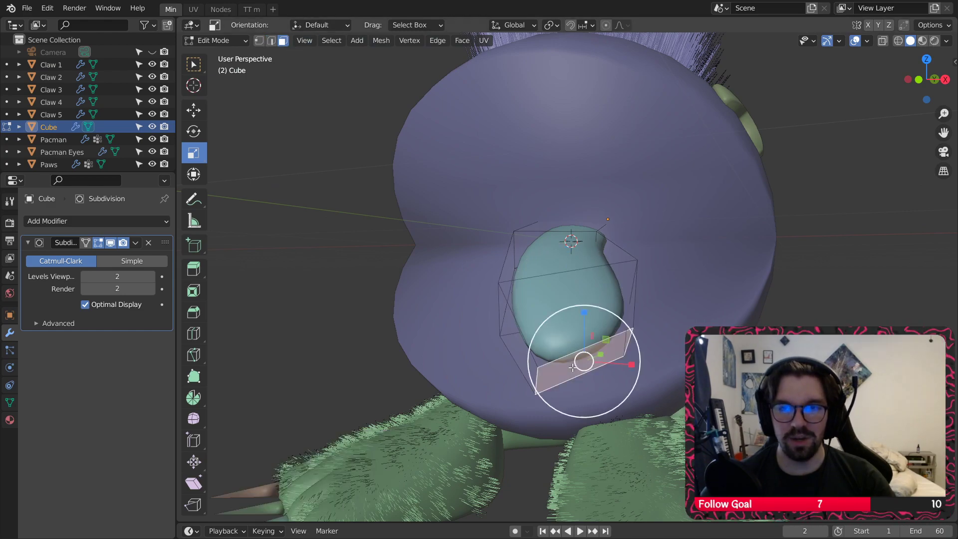
left_click_drag(642, 338, 607, 349)
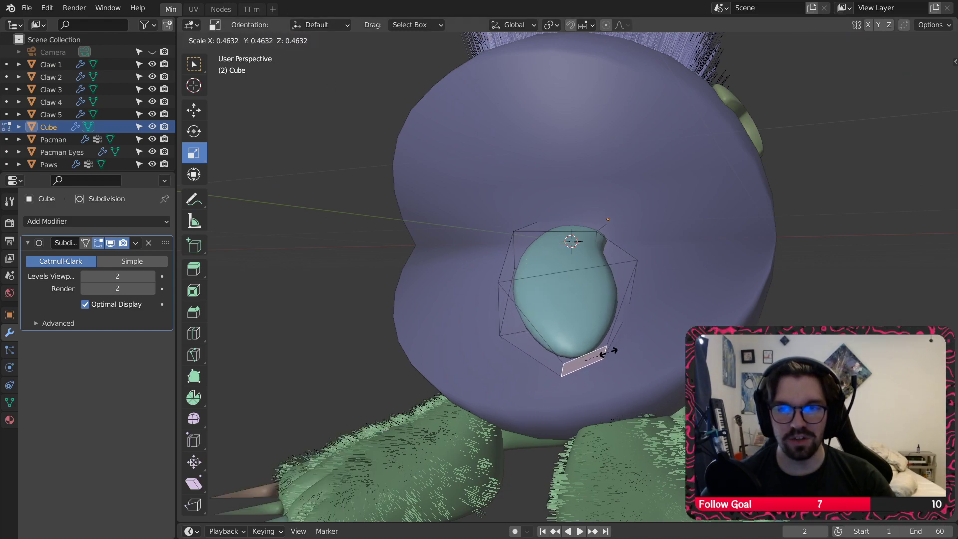
middle_click_drag(607, 349, 451, 306)
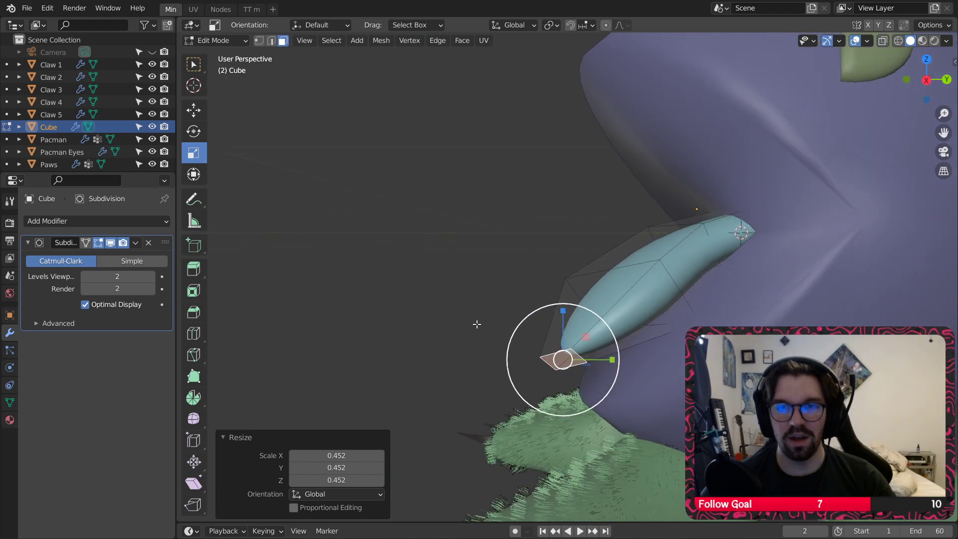
left_click(227, 40)
left_click(224, 55)
left_click(344, 190)
middle_click_drag(551, 214, 644, 238)
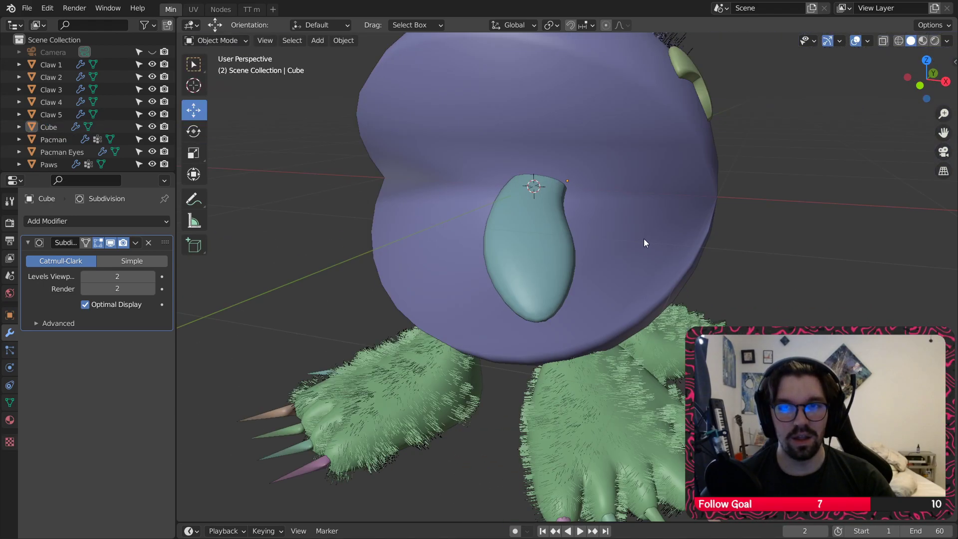
Step: Add a UV sphere with 32 segments, 16 rings and a 1 m radius to the scene
scroll(643, 238, "down", 5)
middle_click_drag(599, 268, 560, 331, "shift")
scroll(501, 294, "up", 4)
scroll(560, 331, "down", 2)
left_click(317, 40)
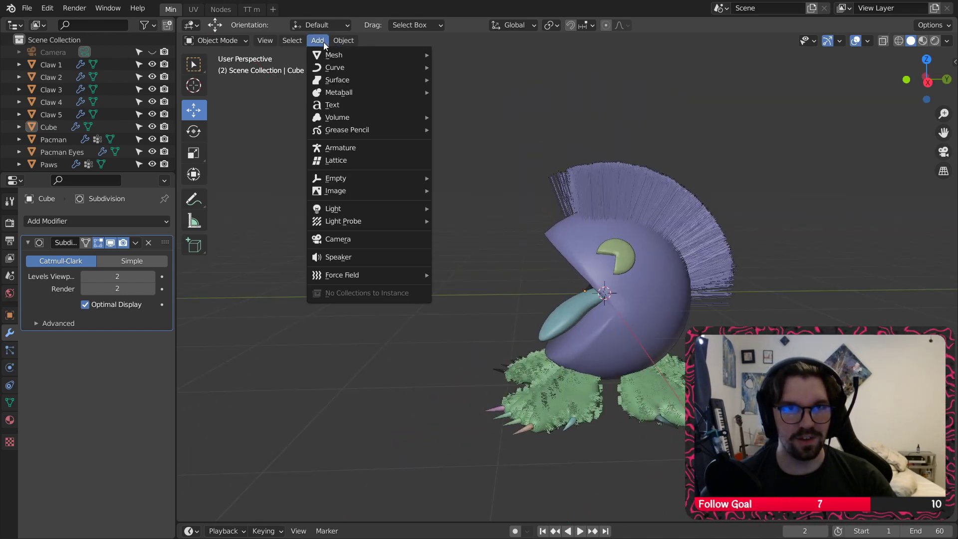
mouse_move(318, 40)
mouse_move(355, 54)
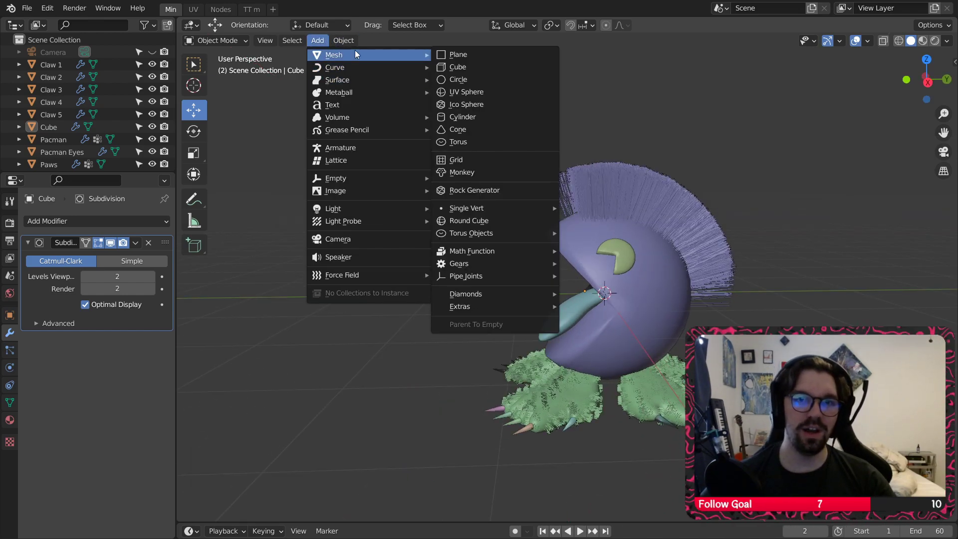
left_click(464, 93)
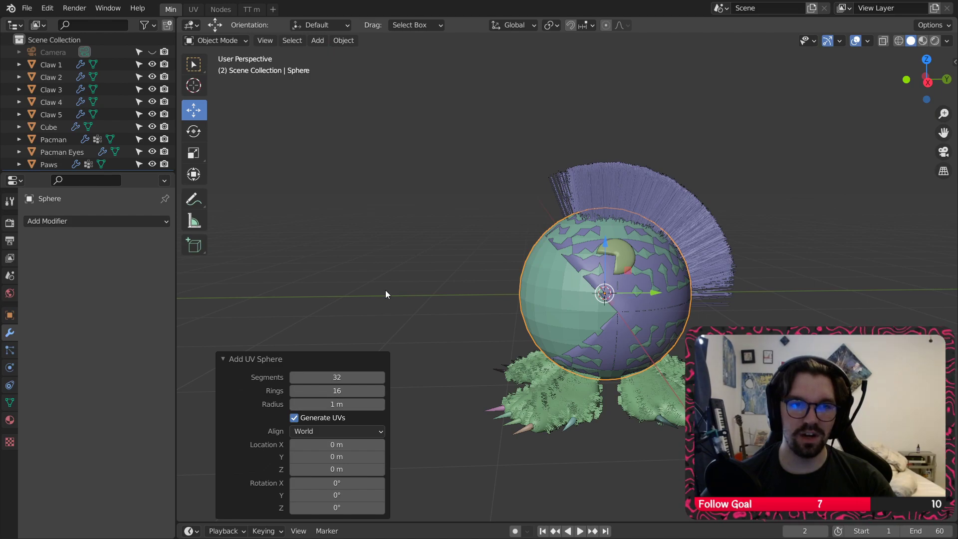
Step: Move the sphere along Y to the front of Pacman's mouth and scale it down to a small ball
left_click_drag(656, 292, 538, 300)
left_click(194, 153)
left_click(193, 114)
Step: Shade the small sphere in front of the mouth smooth
scroll(496, 292, "up", 6)
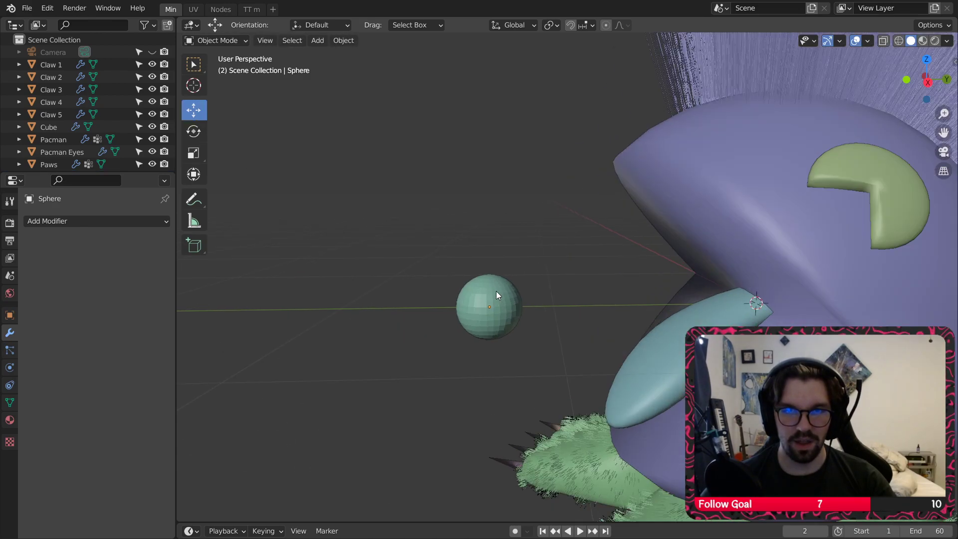
right_click(484, 298)
left_click(484, 298)
scroll(514, 300, "down", 8)
middle_click_drag(511, 297, 609, 270)
scroll(586, 265, "up", 5)
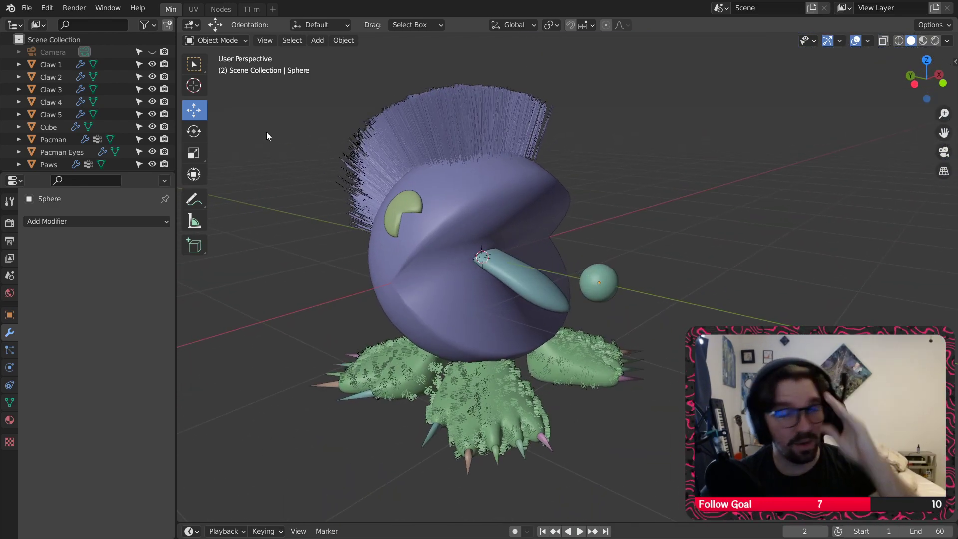
mouse_move(572, 241)
middle_mouse_down()
mouse_move(573, 275)
mouse_move(552, 284)
mouse_move(526, 252)
mouse_move(564, 244)
middle_mouse_up()
Step: Switch to the Nodes workspace, select the Pacman body and set the shader editor to Object shading
left_click(220, 10)
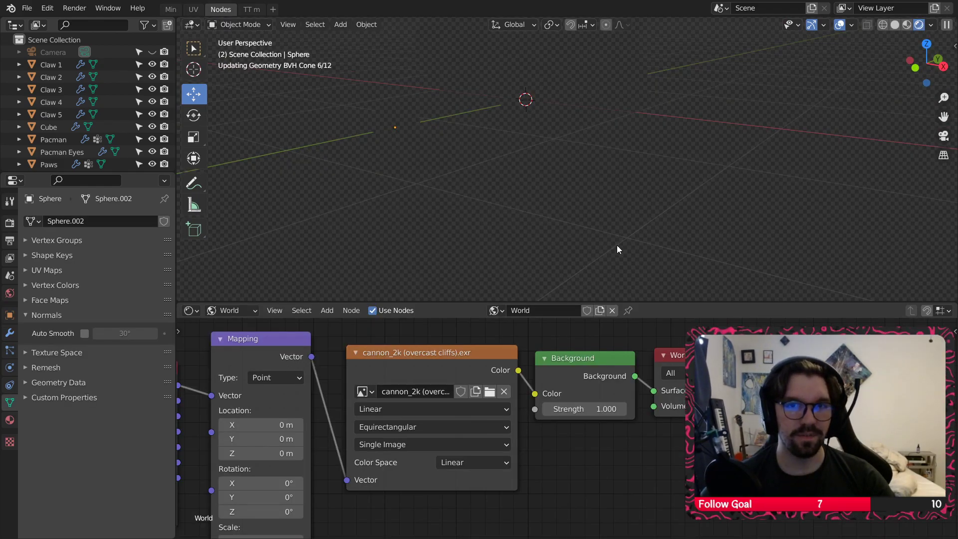
scroll(570, 181, "down", 3)
middle_click_drag(570, 180, 520, 175)
scroll(522, 175, "up", 3)
left_click(551, 95)
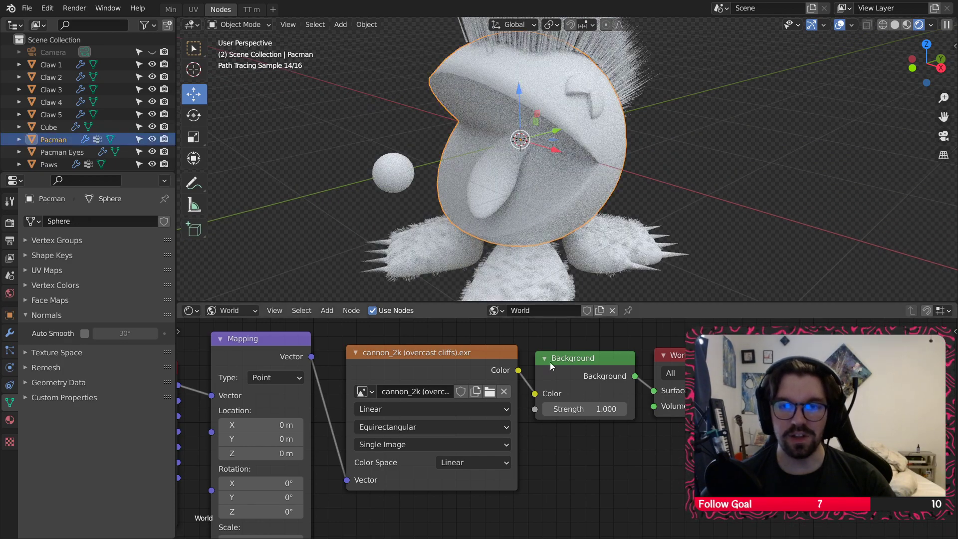
left_click(234, 325)
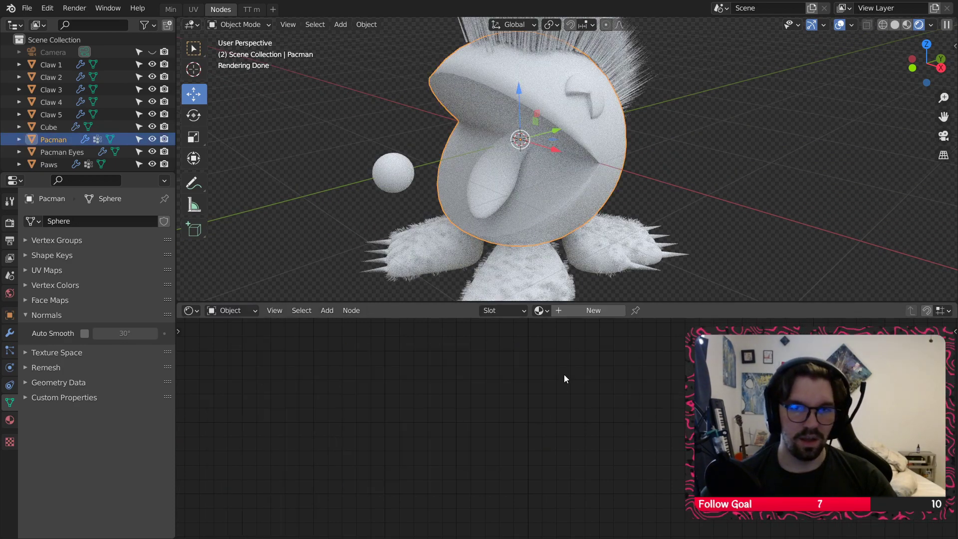
Step: Create a new material for the Pacman body with a yellow base color of hue 0.120 and saturation 1.000
left_click(594, 311)
left_click(578, 409)
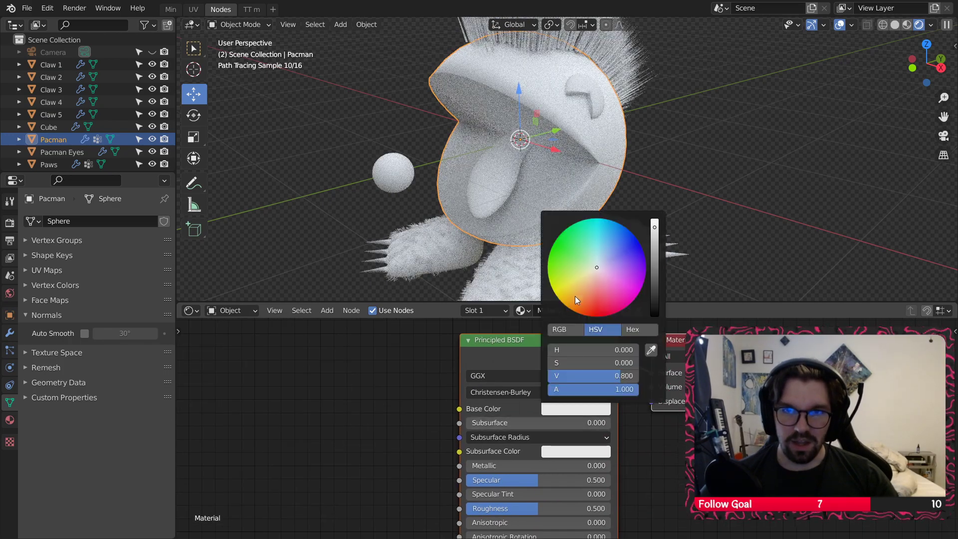
left_click_drag(574, 299, 558, 298)
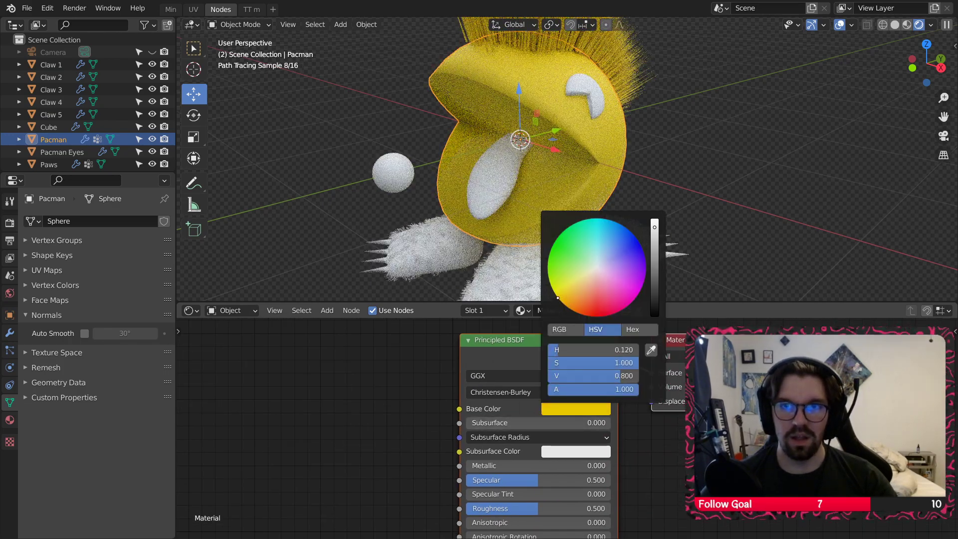
left_click(699, 126)
Step: Select the Pacman body and set its material's roughness to 1.000
middle_click_drag(644, 146, 617, 189, "shift")
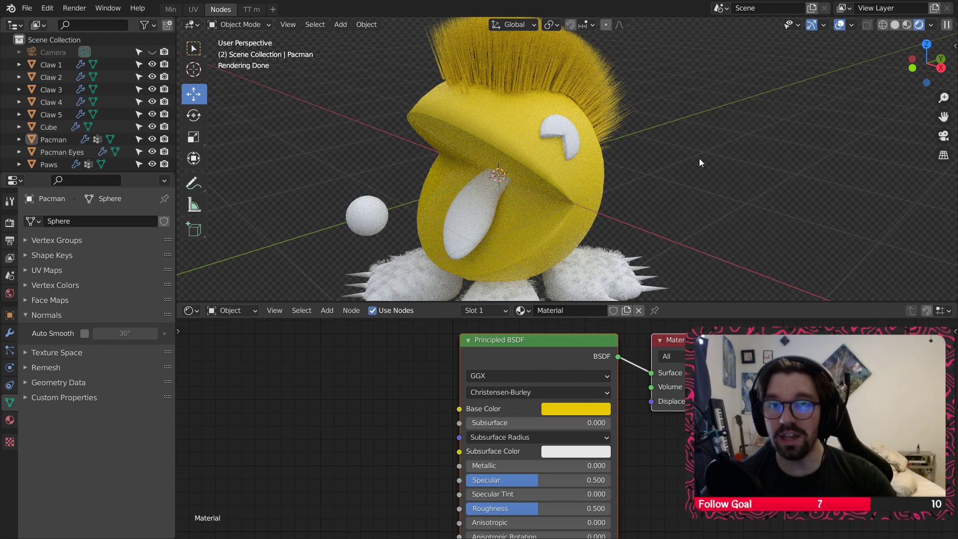
left_click(567, 154)
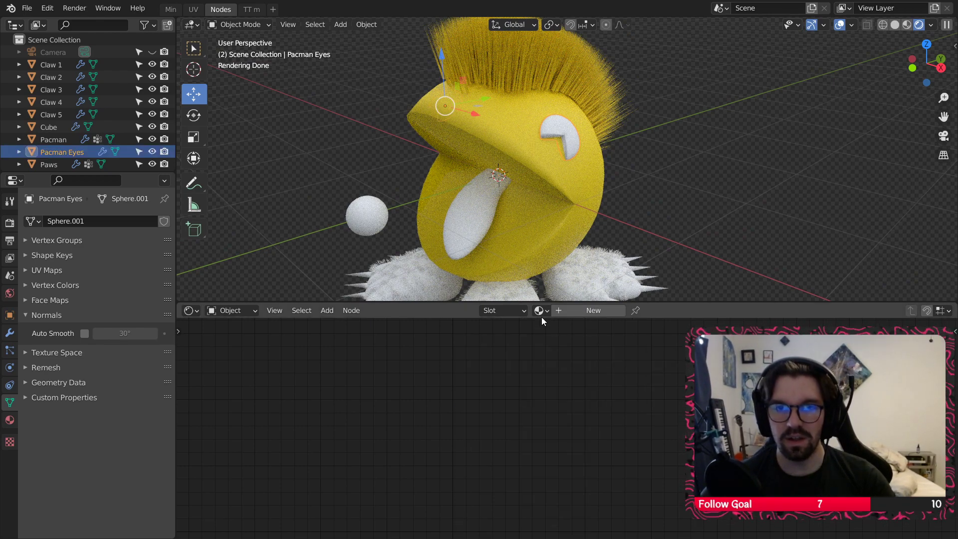
left_click(541, 190)
left_click_drag(506, 428, 571, 420)
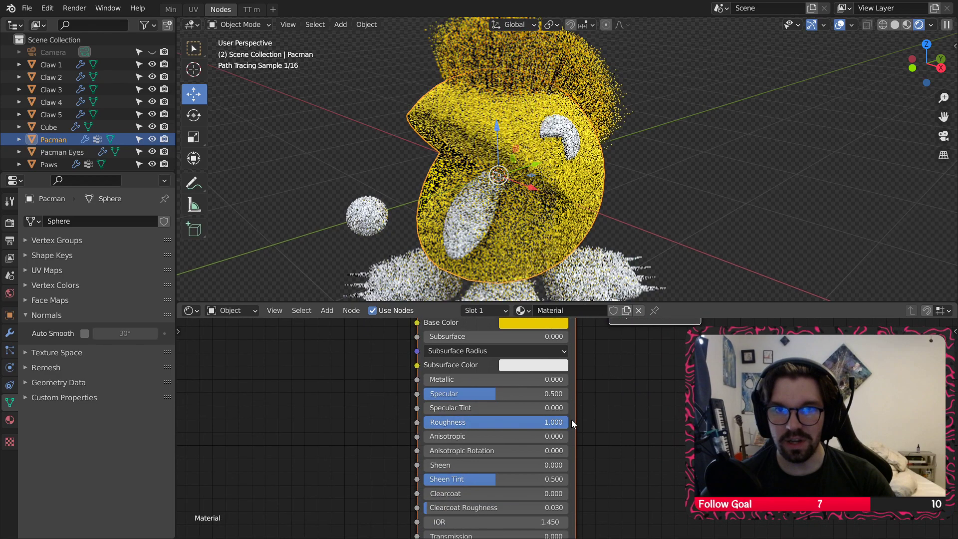
Step: Sample the yellow base color for the Pacman body's subsurface color and shift it slightly toward orange
middle_click_drag(623, 425, 632, 403)
middle_click_drag(485, 384, 495, 434)
left_click(541, 391)
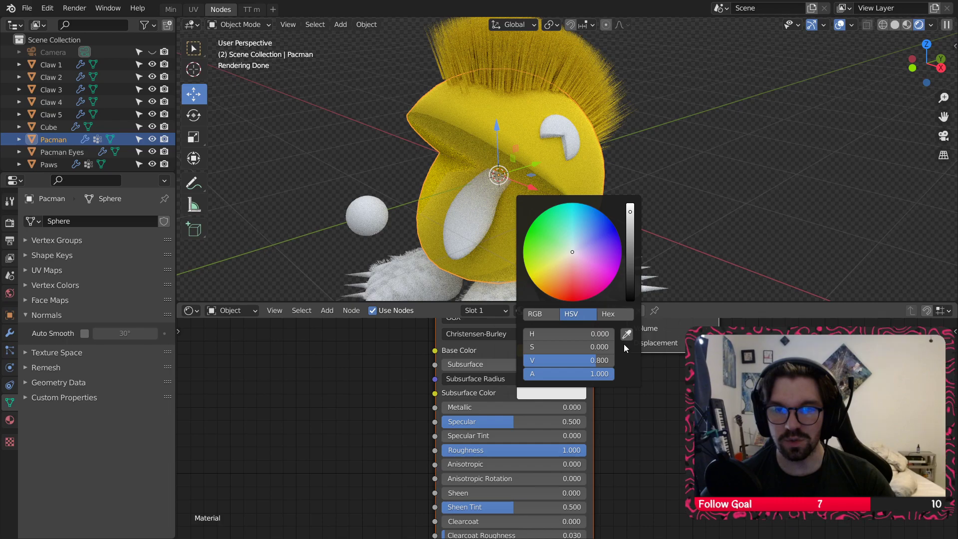
left_click(627, 333)
left_click(548, 349)
left_click(546, 393)
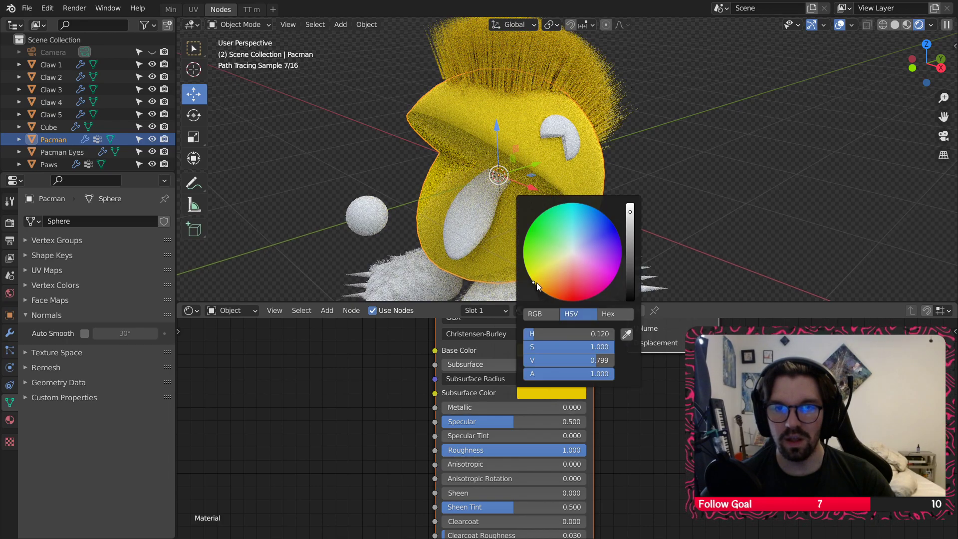
left_click(538, 286)
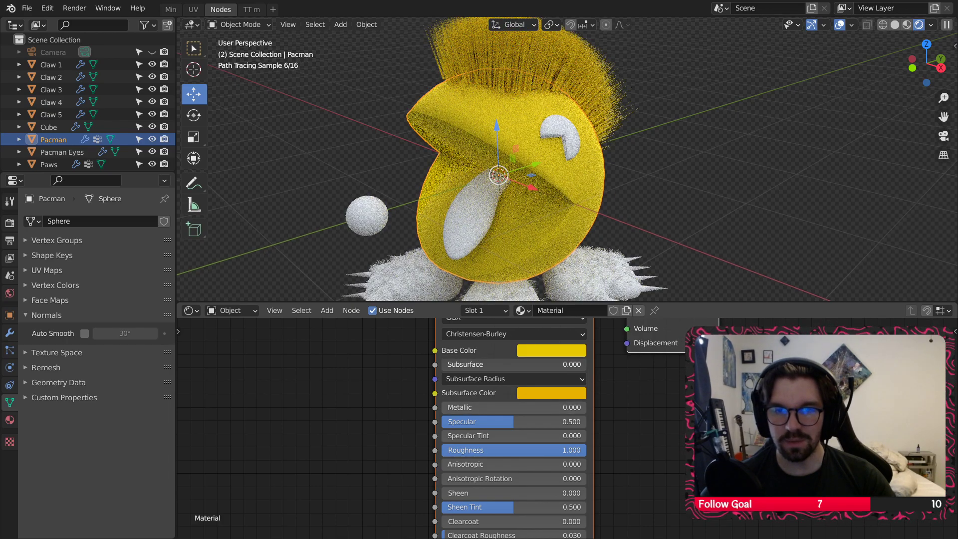
Step: Set the Pacman body material's subsurface to 0.1 and inspect the rendered body and mohawk
type("0.1")
key("Return")
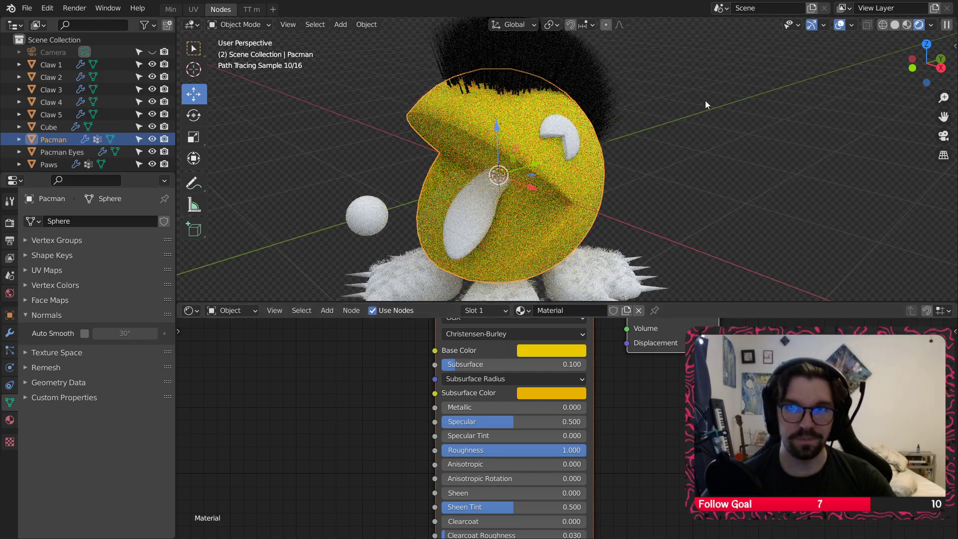
scroll(520, 69, "up", 6)
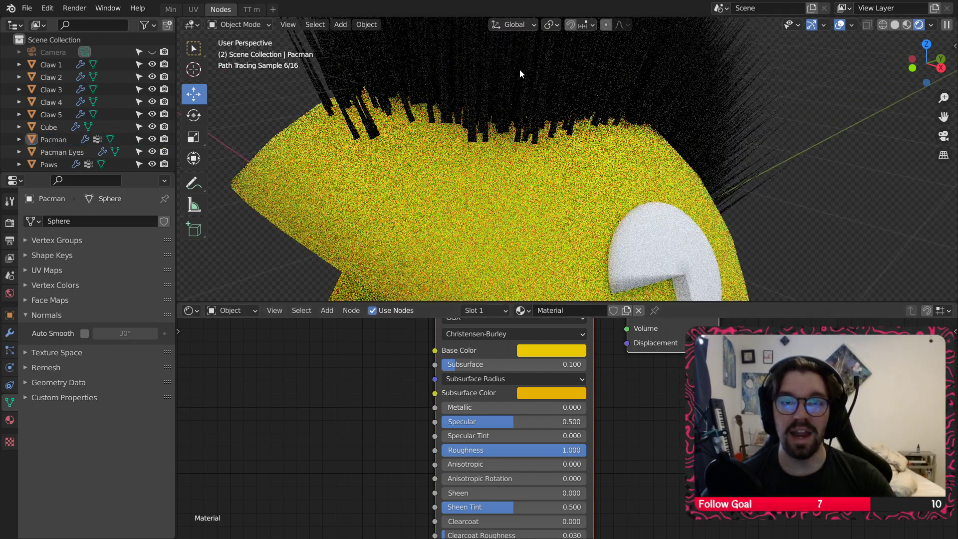
scroll(534, 123, "down", 7)
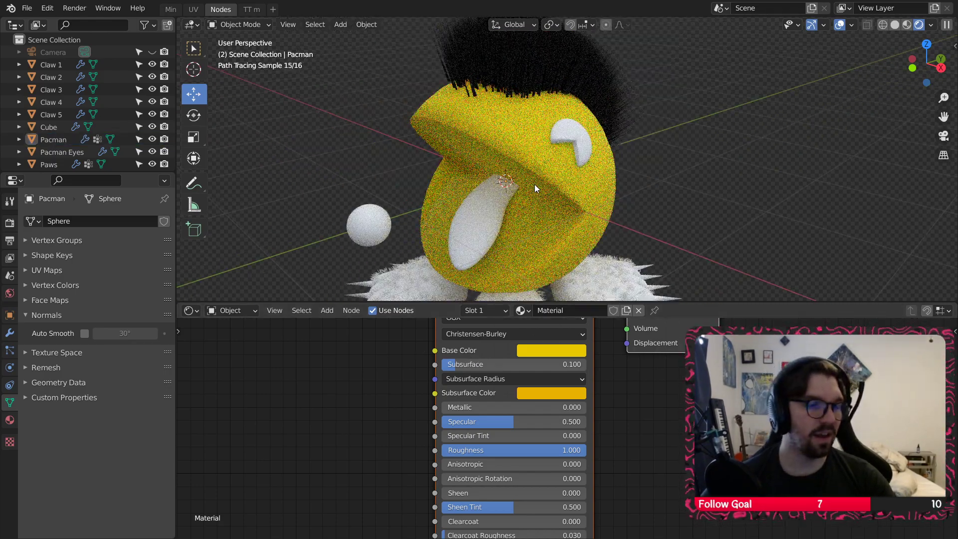
mouse_move(535, 184)
middle_mouse_down()
mouse_move(603, 184)
mouse_move(570, 141)
mouse_move(602, 140)
middle_mouse_up()
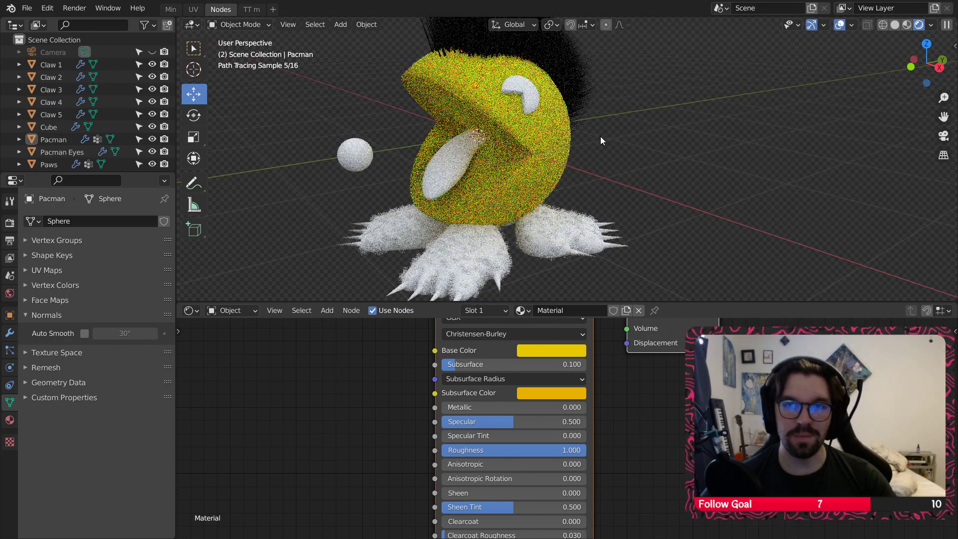
Step: Set the sheen tint and clearcoat roughness of the Pacman body material to 0.000
middle_click_drag(595, 469, 582, 418)
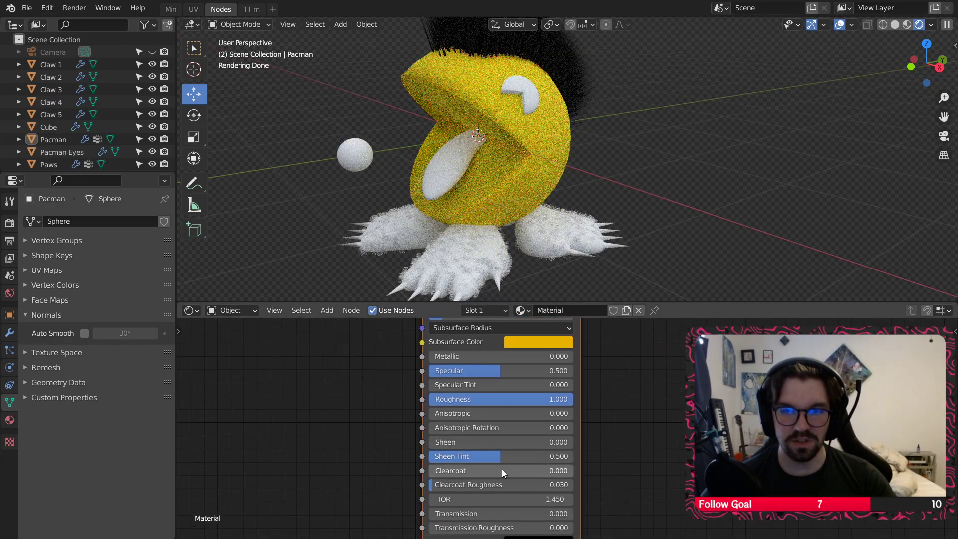
key("BackSpace")
key("BackSpace")
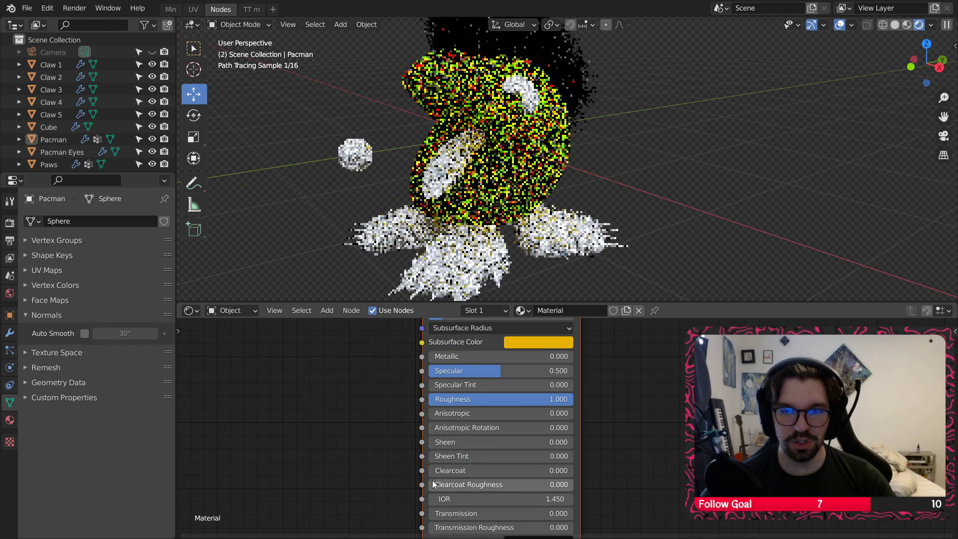
middle_click_drag(433, 482, 460, 433)
middle_click_drag(462, 397, 456, 469)
Step: Create a new material for the Pacman eyes and make its base color black
left_click(534, 99)
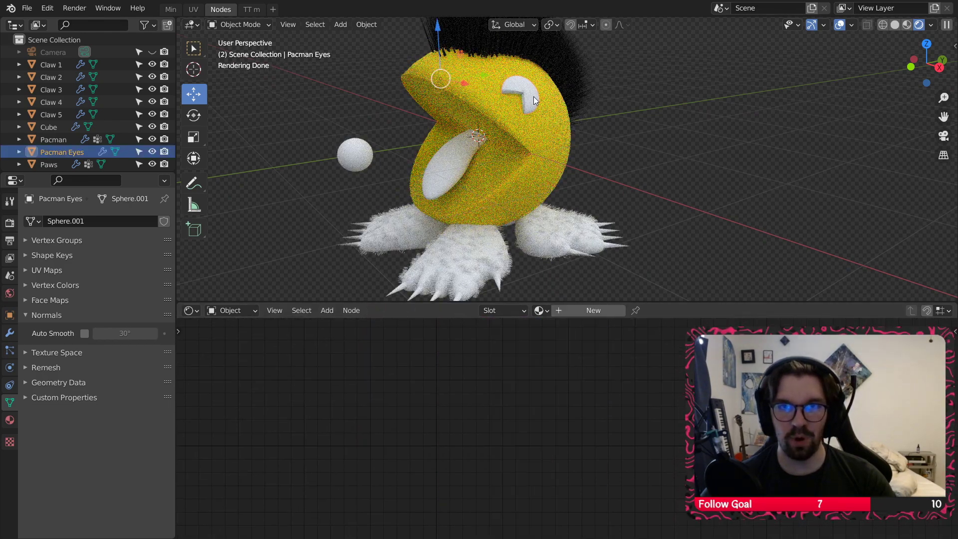
left_click(565, 306)
middle_click_drag(568, 338, 564, 357)
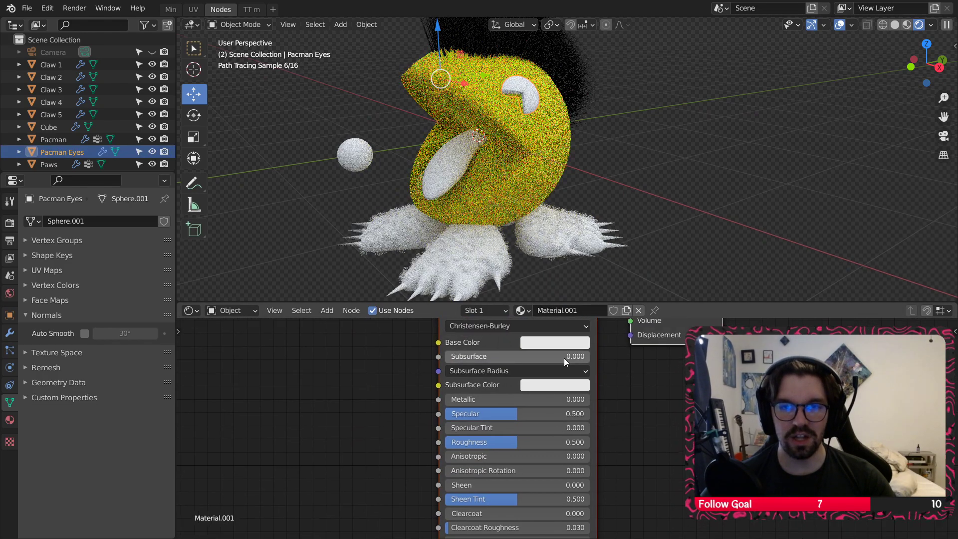
left_click(565, 343)
left_click_drag(633, 229, 634, 249)
left_click(709, 290)
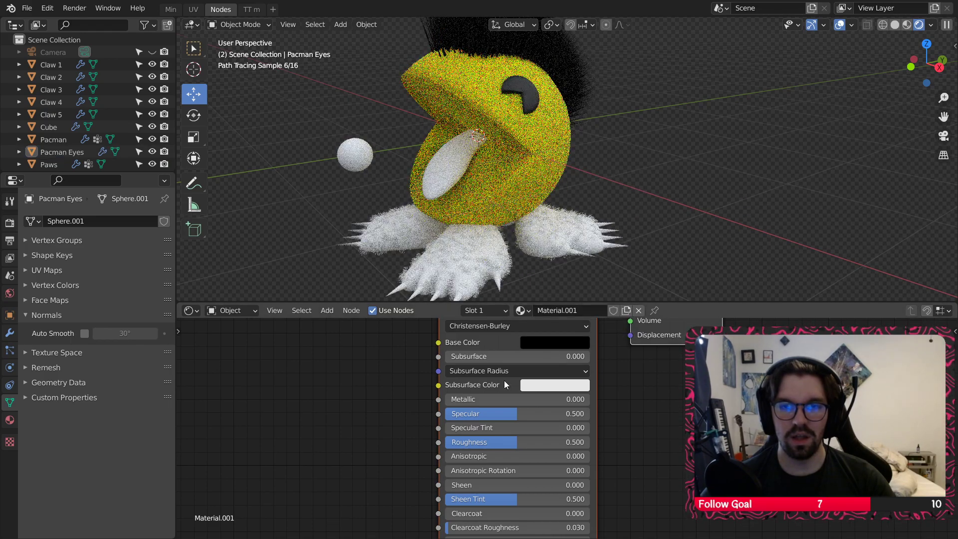
Step: Set the eye material's roughness to 1.000, specular and sheen tint to 0.000, and lower its clearcoat roughness
left_click_drag(517, 444, 591, 442)
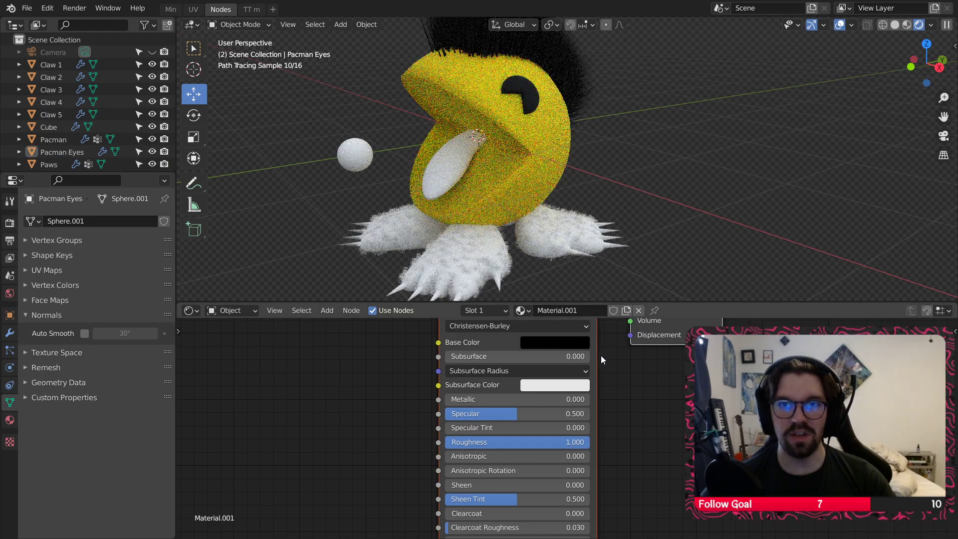
left_click_drag(534, 417, 444, 416)
left_click_drag(517, 500, 444, 501)
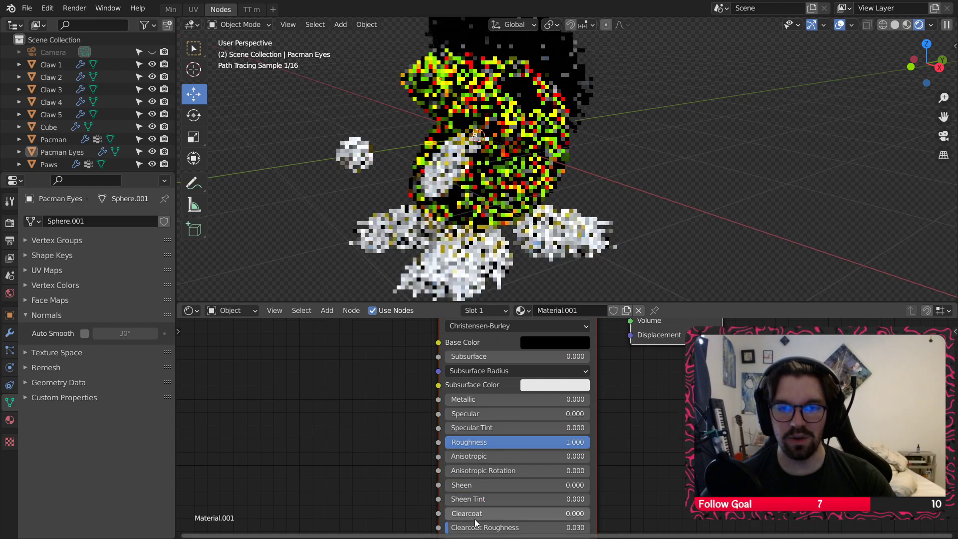
middle_click_drag(474, 523, 502, 467)
left_click_drag(501, 471, 457, 471)
middle_click_drag(522, 405, 526, 519)
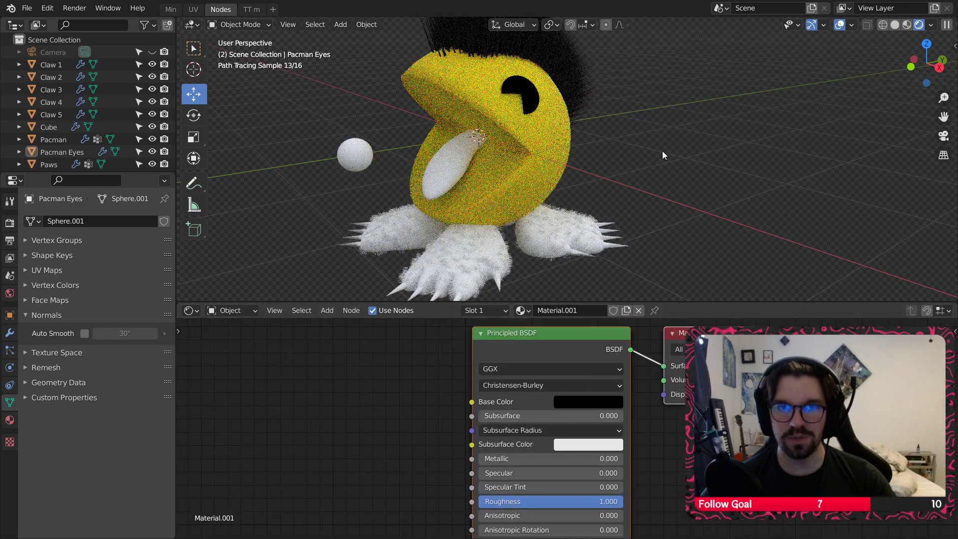
Step: Create a new material for the tongue with a light blue base color
scroll(559, 108, "down", 3)
scroll(549, 150, "up", 5)
left_click(498, 197)
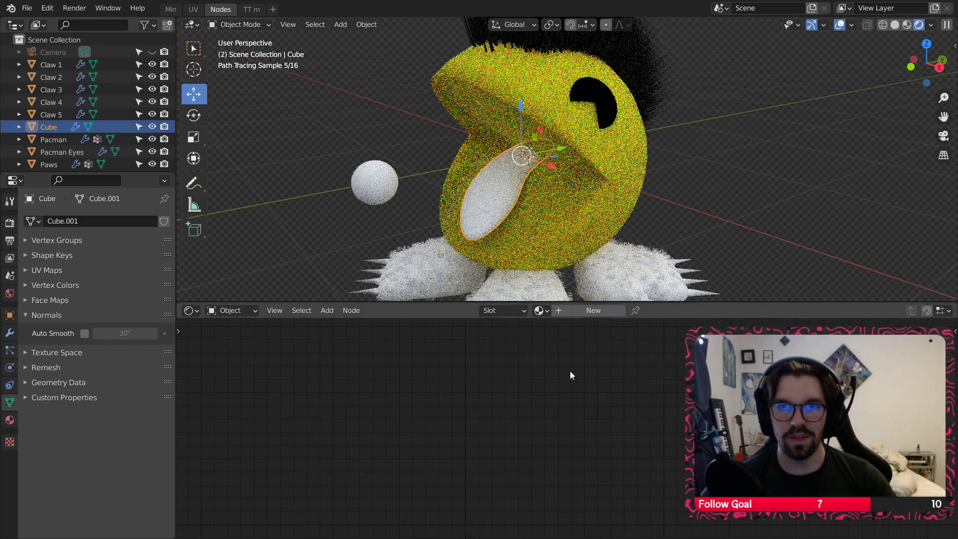
left_click(579, 310)
left_click(573, 402)
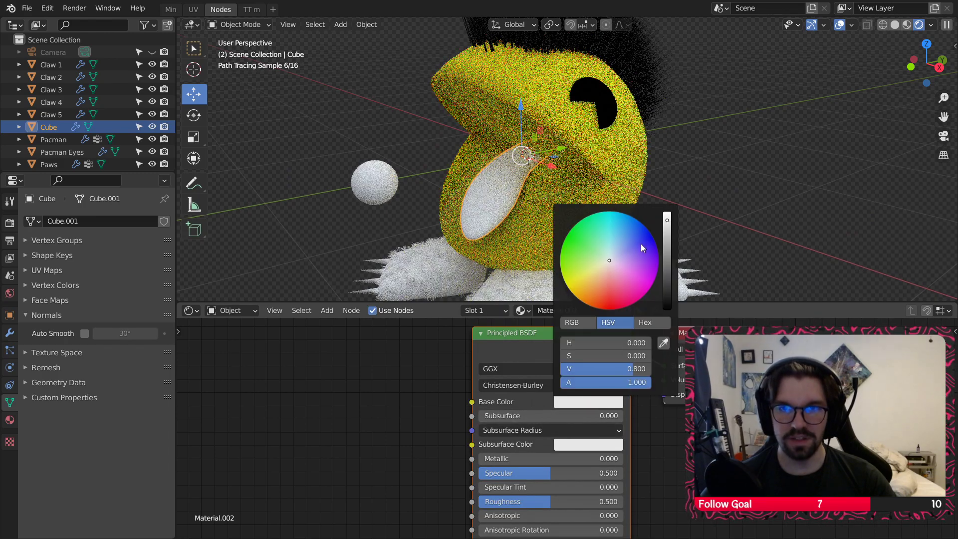
left_click_drag(615, 258, 617, 240)
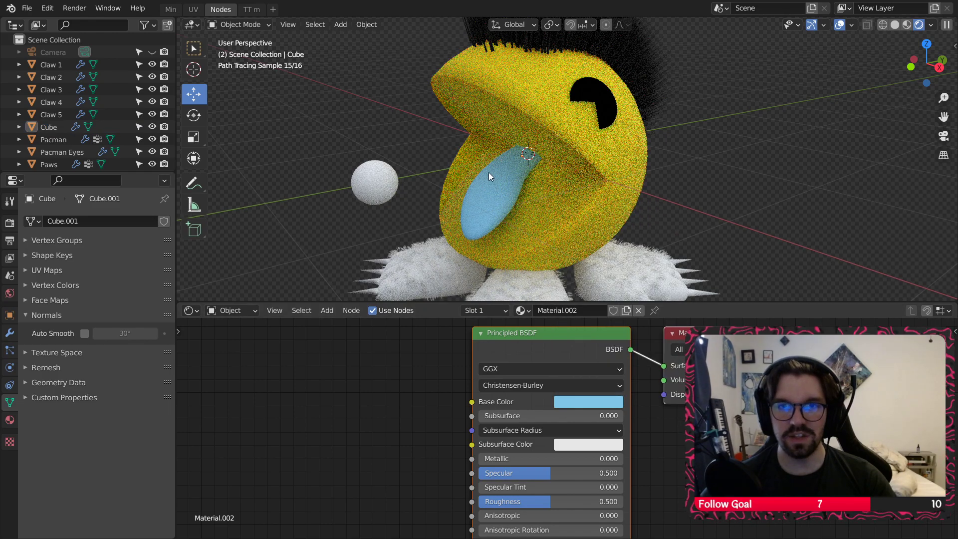
Step: Add a Bump node to the tongue material and connect its Normal output to the Principled BSDF's Normal input
scroll(490, 172, "up", 1)
middle_click_drag(409, 416, 440, 373)
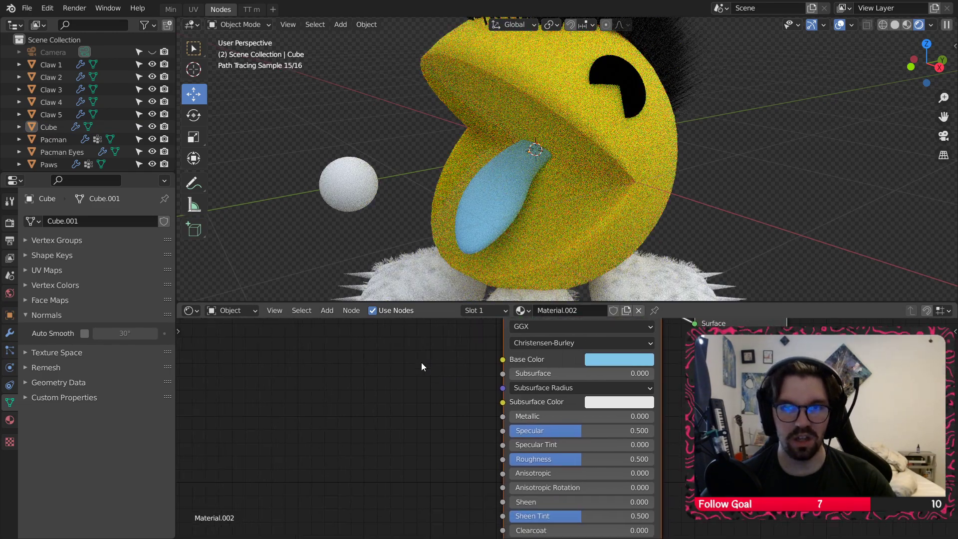
left_click(327, 311)
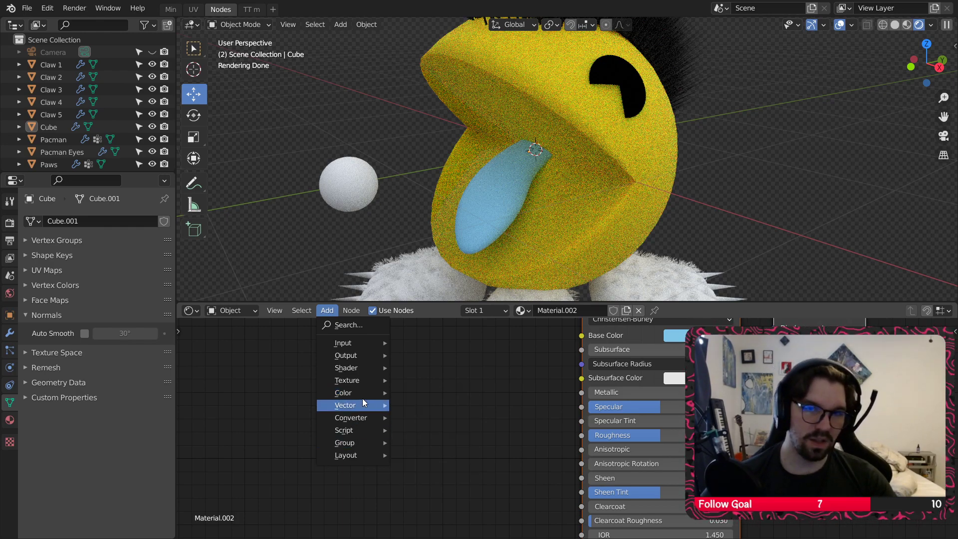
mouse_move(357, 404)
left_click(447, 299)
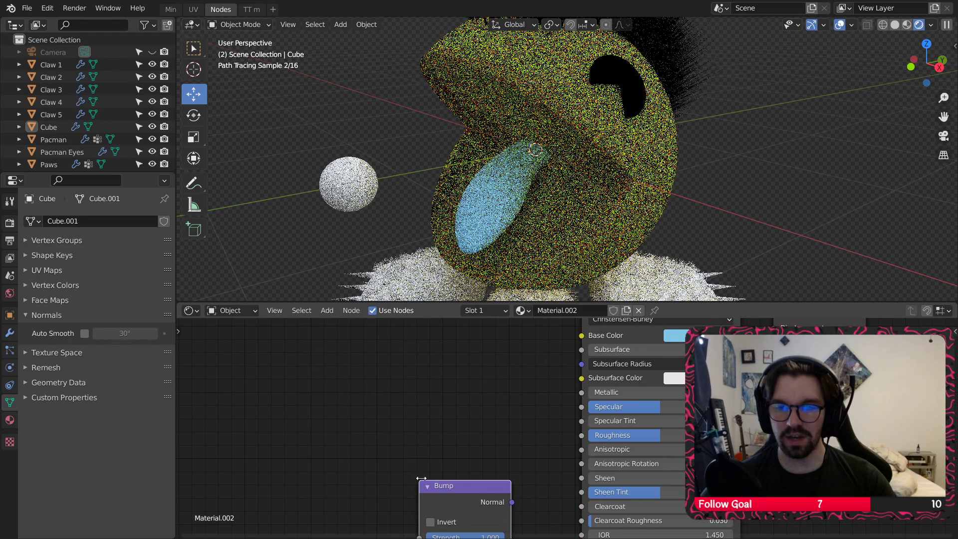
middle_click_drag(518, 463, 490, 368)
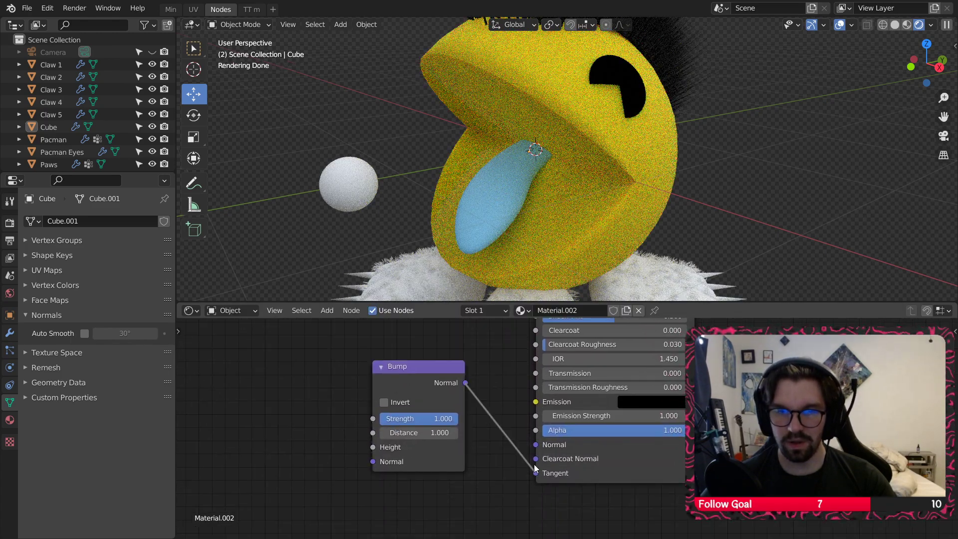
left_click_drag(535, 465, 534, 444)
middle_click_drag(461, 377, 520, 405)
left_click_drag(507, 395, 520, 421)
left_click(413, 378)
Step: Add a Musgrave Texture node and place it before the Bump node in the tongue material
middle_click_drag(328, 415, 456, 397)
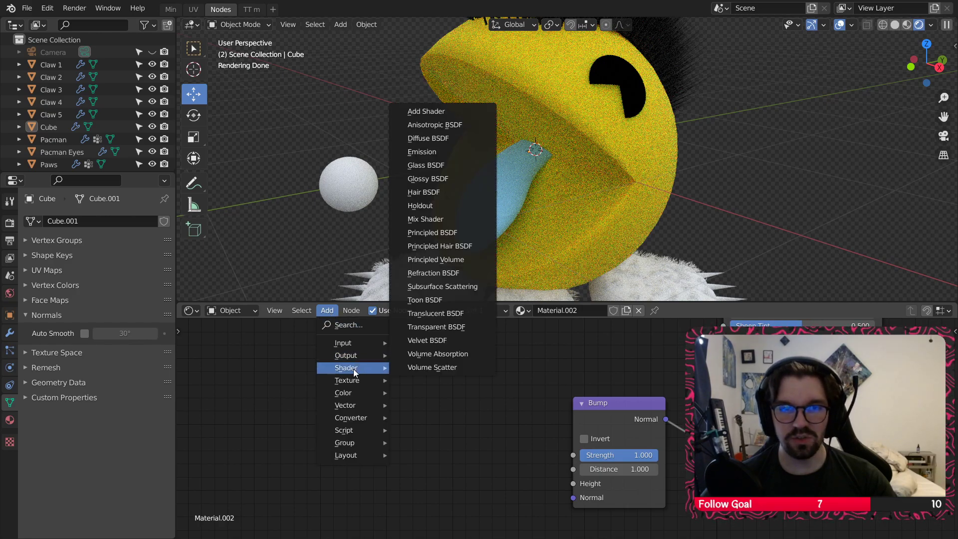
mouse_move(347, 380)
left_click(437, 299)
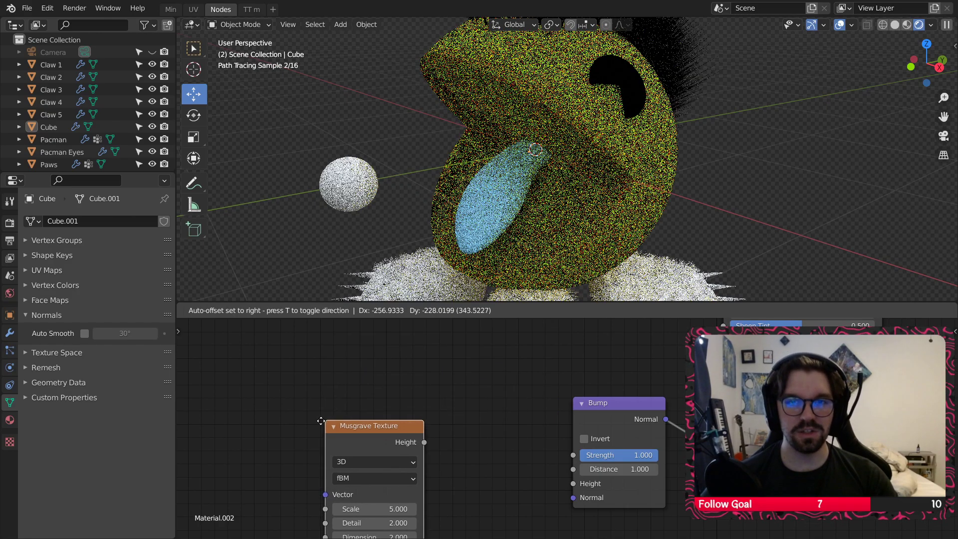
left_click(308, 411)
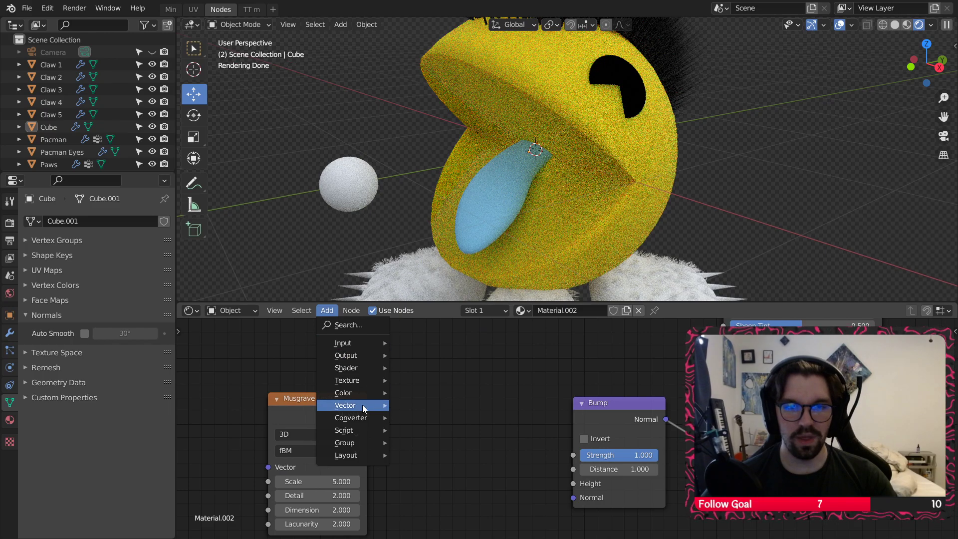
Step: Add a ColorRamp node between the Musgrave Texture and Bump nodes and space the nodes apart
mouse_move(354, 418)
left_click(430, 266)
left_click(463, 399)
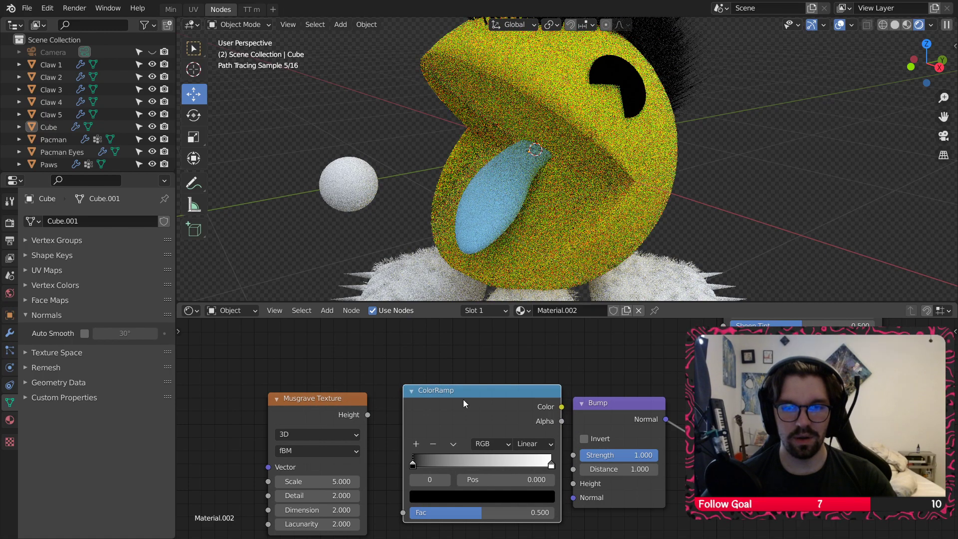
left_click_drag(463, 399, 430, 398)
left_click_drag(345, 397, 304, 375)
left_click(334, 370)
Step: Connect the Musgrave Height output to the ColorRamp's Fac and the ramp's Color output to the Bump Height
middle_click_drag(353, 392, 457, 365)
scroll(456, 365, "up", 3)
middle_click_drag(443, 403, 433, 386)
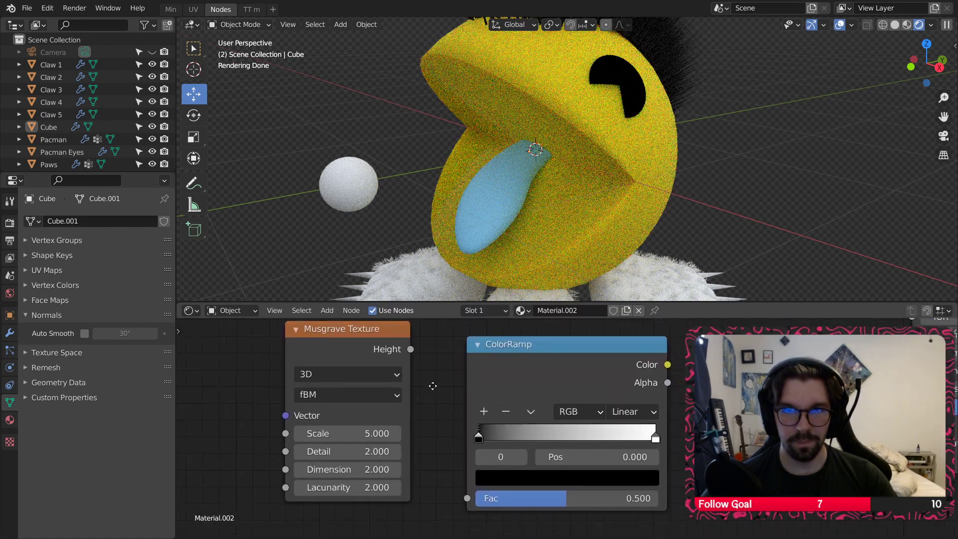
scroll(432, 386, "up", 1)
middle_click_drag(422, 347, 414, 384)
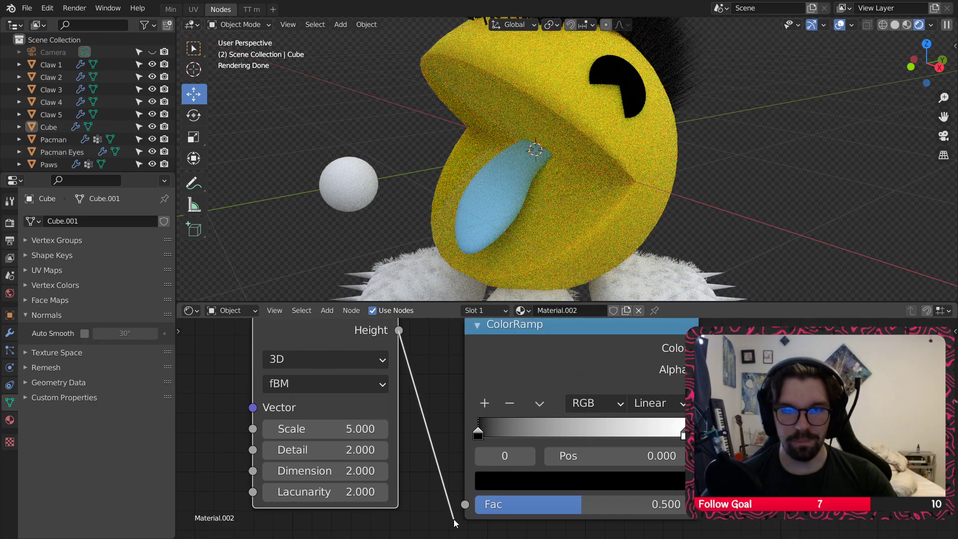
scroll(552, 191, "up", 6)
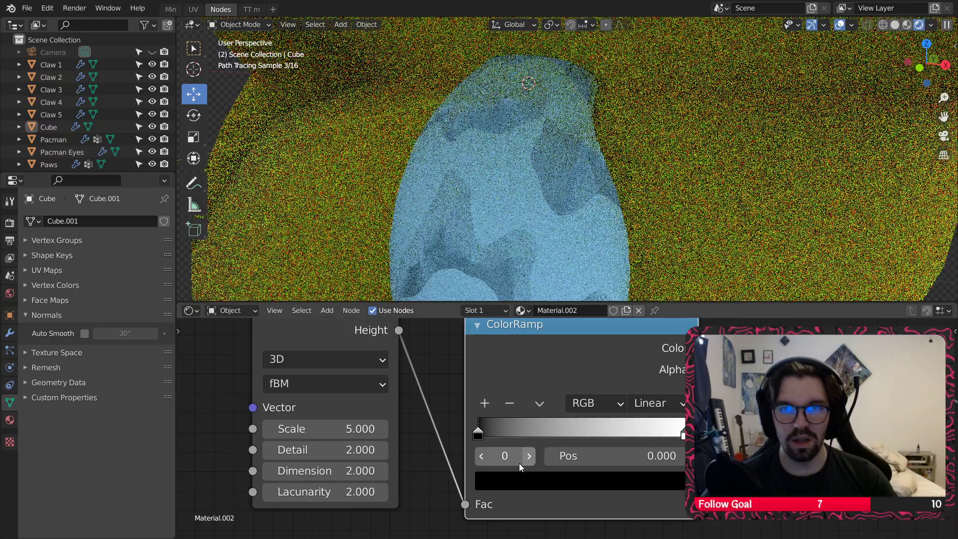
Step: Set the Musgrave Texture scale to 10 in the tongue material
scroll(499, 425, "up", 3)
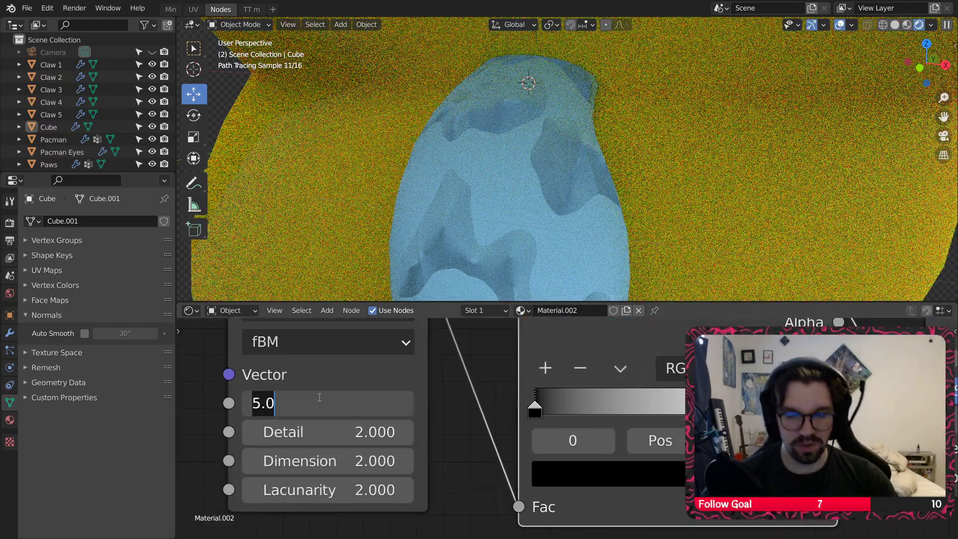
key("Return")
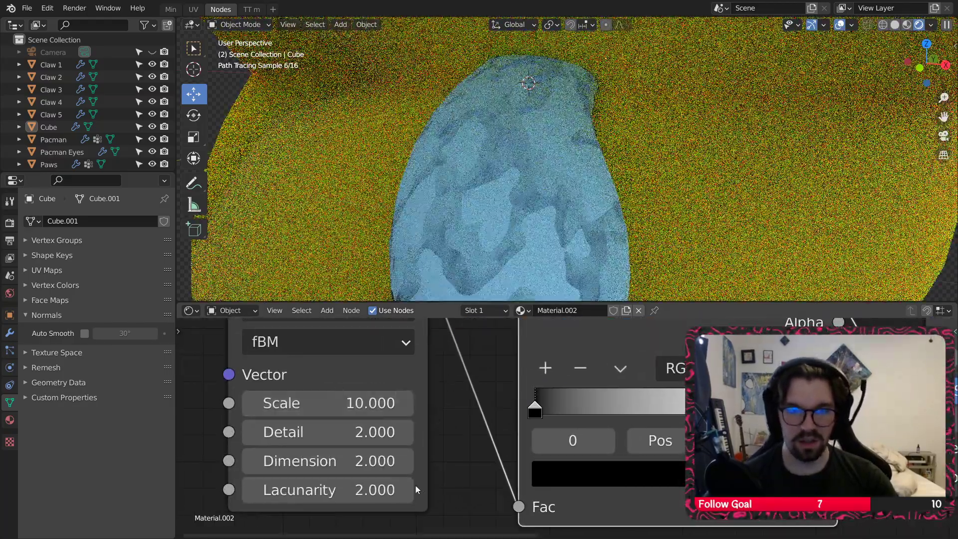
middle_click_drag(488, 438, 405, 428)
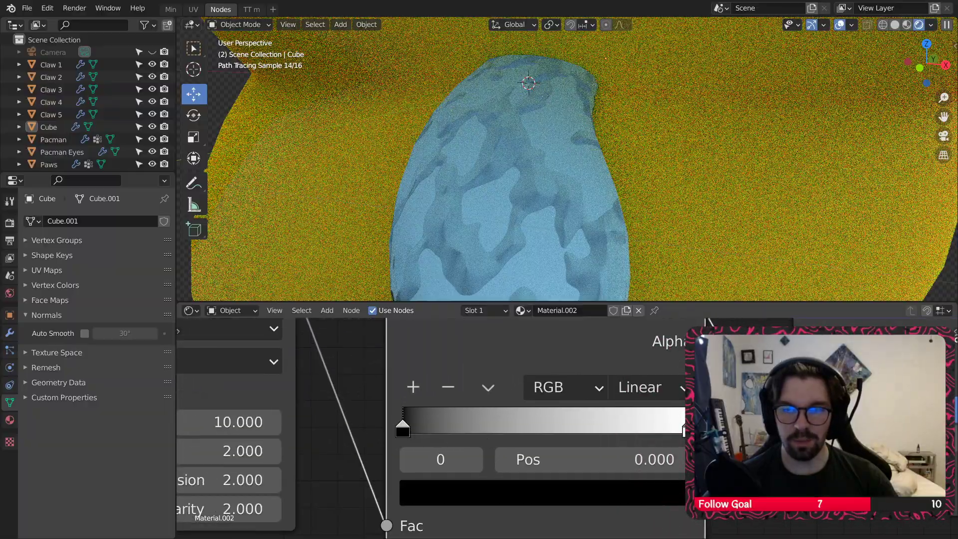
Step: Rebuild the tongue's ColorRamp with alternating stops: black at 0, white near 0.2, black at 0.371 and white at 0.575
left_click_drag(684, 427, 509, 429)
left_click(413, 386)
left_click(529, 493)
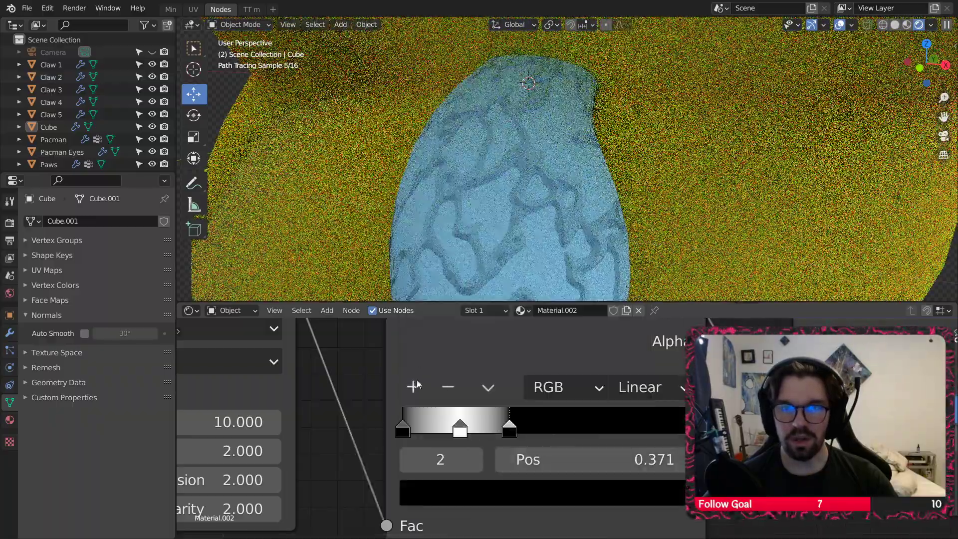
left_click(414, 386)
left_click_drag(508, 429, 564, 429)
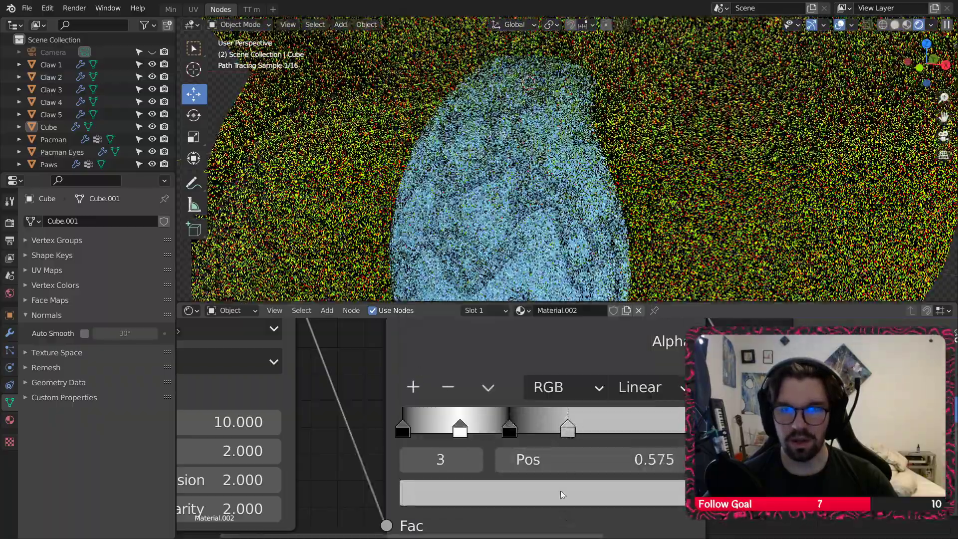
left_click(561, 490)
left_click_drag(628, 186, 640, 105)
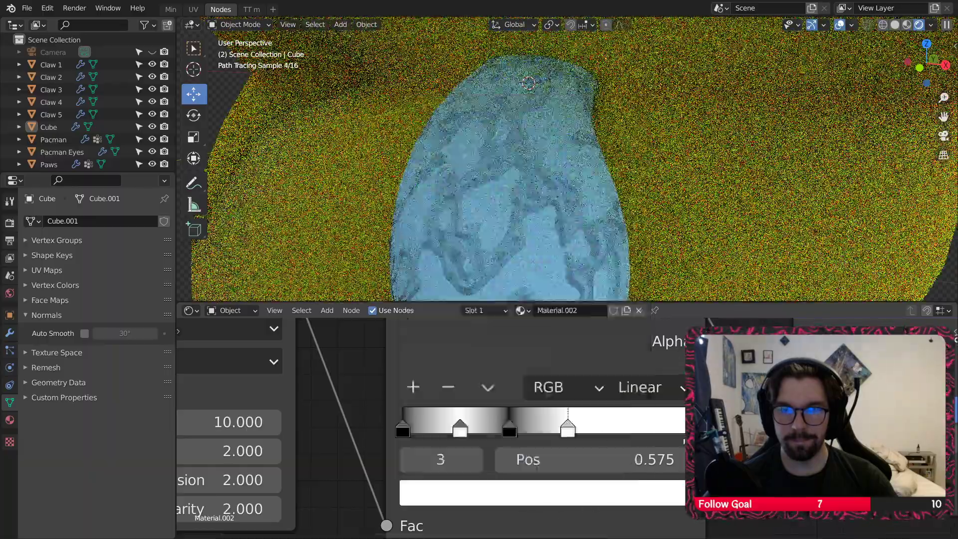
Step: Add a black stop at 0.788 and a white stop at 1.000 to the tongue's ColorRamp
left_click(413, 388)
left_click_drag(539, 429, 629, 429)
left_click(631, 492)
left_click_drag(631, 203, 631, 298)
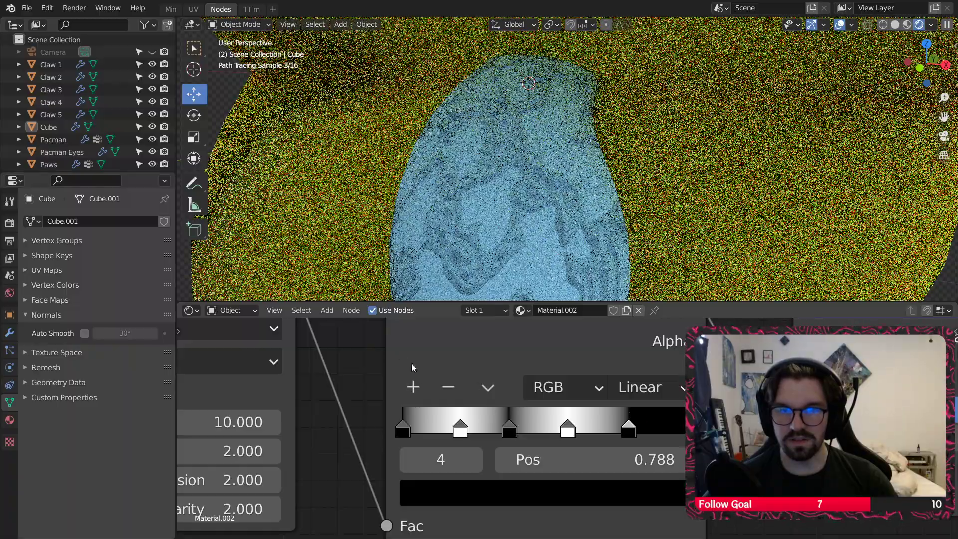
left_click(413, 387)
left_click_drag(599, 429, 690, 430)
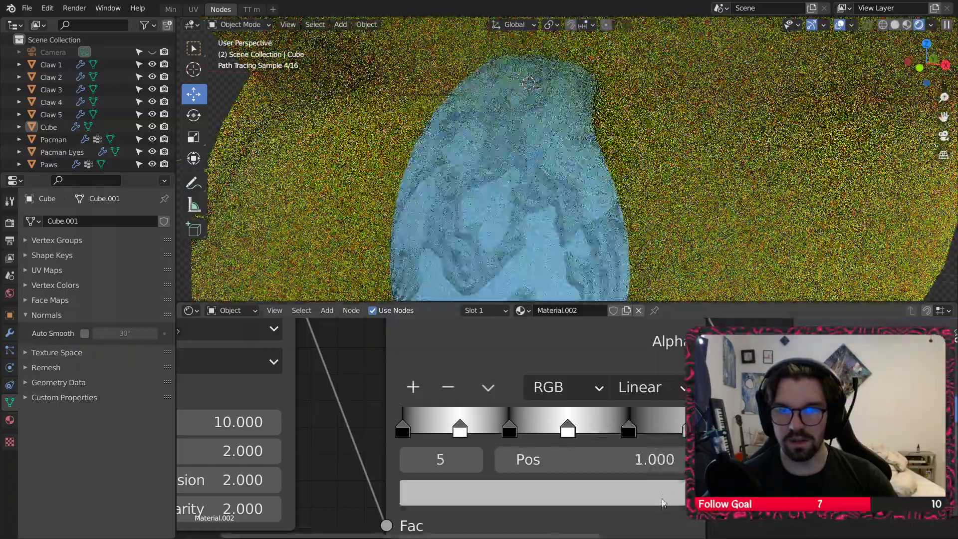
left_click(648, 491)
left_click(659, 493)
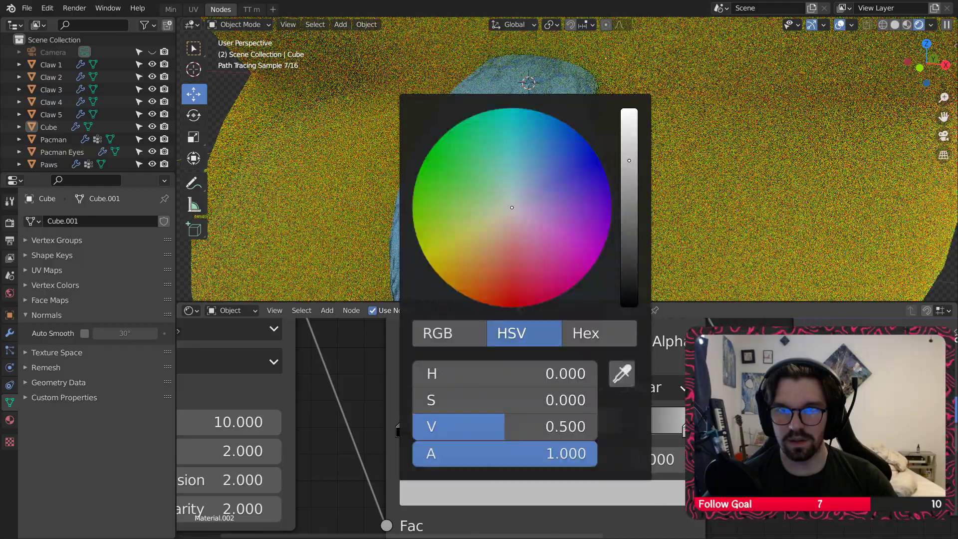
left_click_drag(629, 161, 629, 102)
Step: Turn on Invert in the tongue material's Bump node and set its Strength to 0.3
middle_click_drag(831, 374, 613, 369)
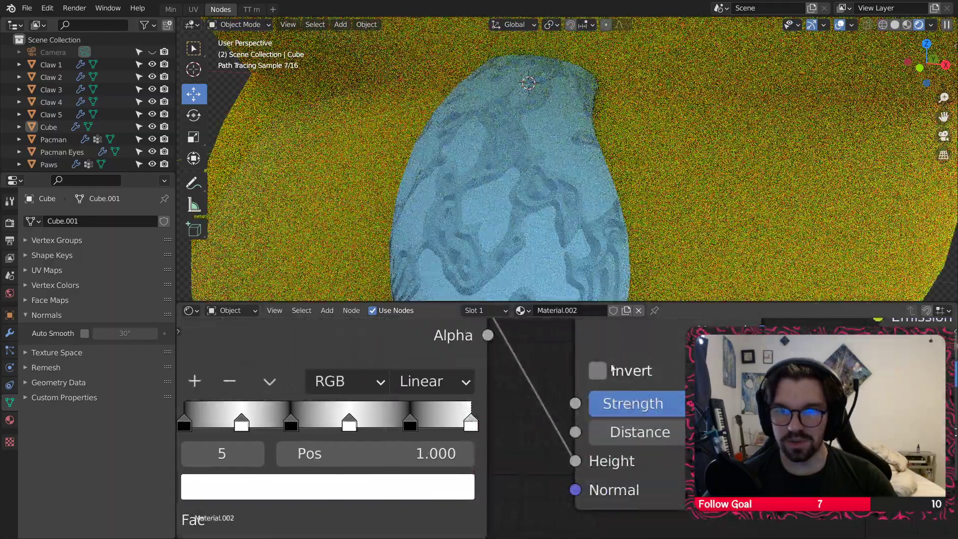
left_click(606, 370)
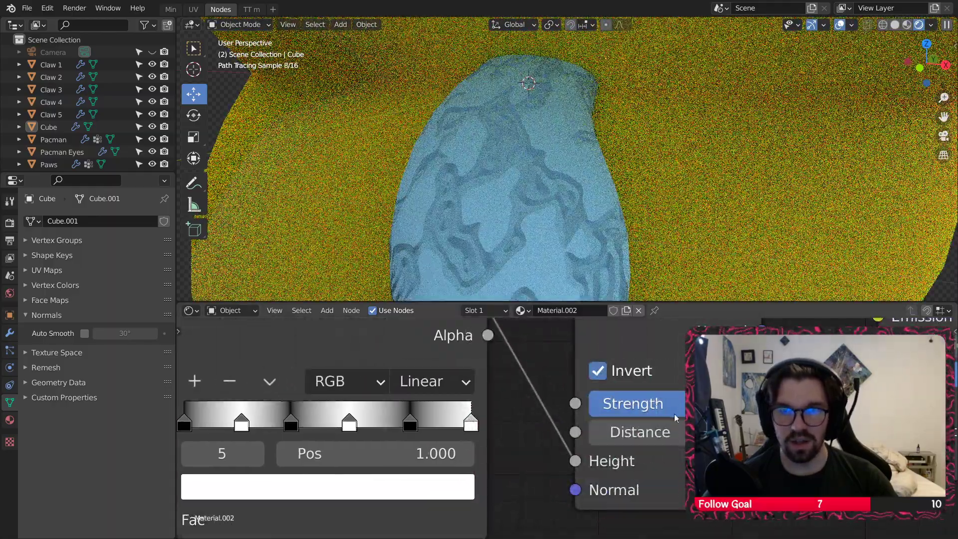
type(".3")
key("Return")
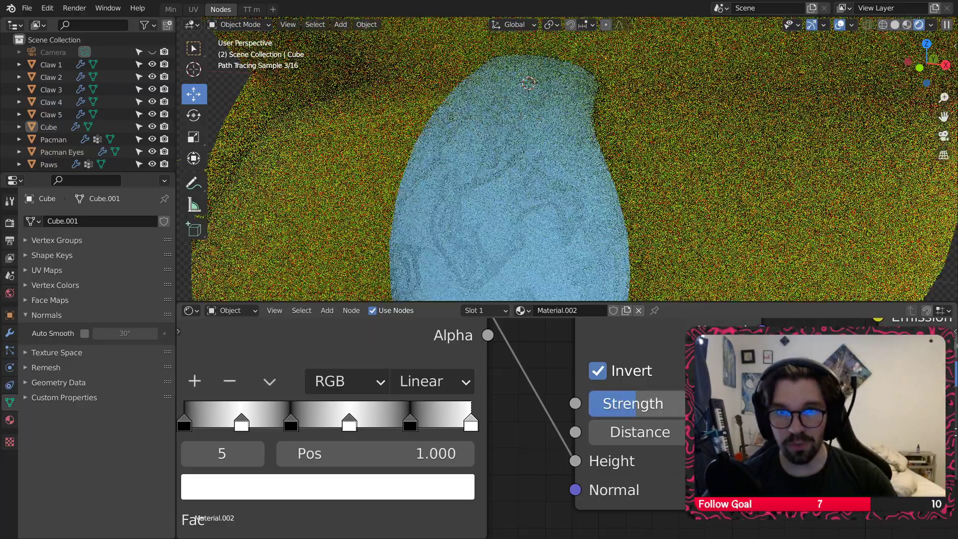
scroll(472, 160, "down", 3)
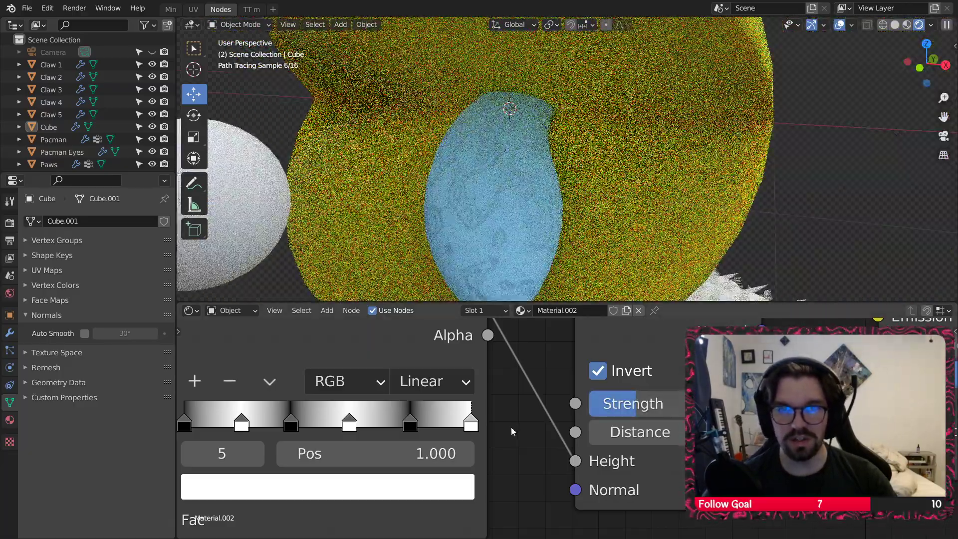
middle_click_drag(513, 433, 638, 445)
middle_click_drag(289, 418, 449, 422)
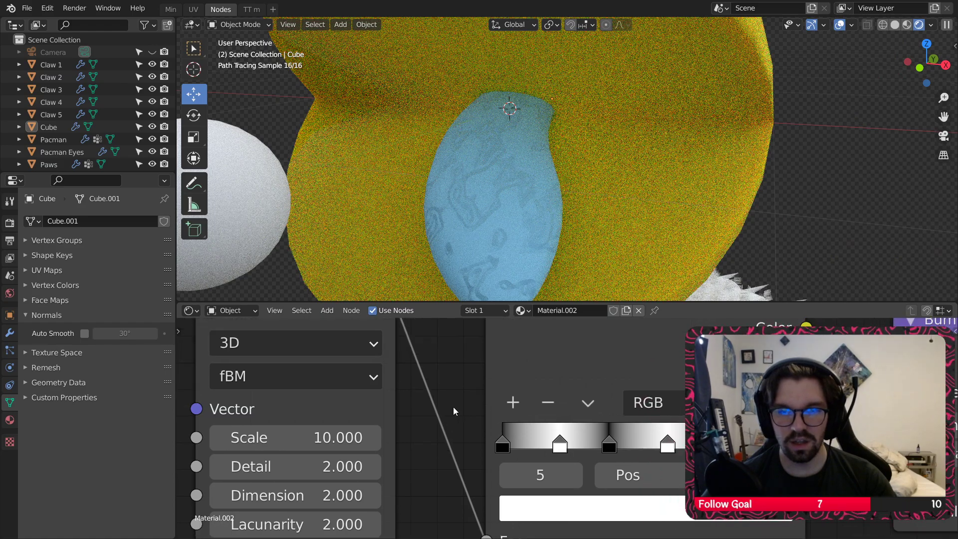
Step: Assign the body's yellow material to the Paws object in place of its own and rename that material Pacman
scroll(571, 189, "down", 7)
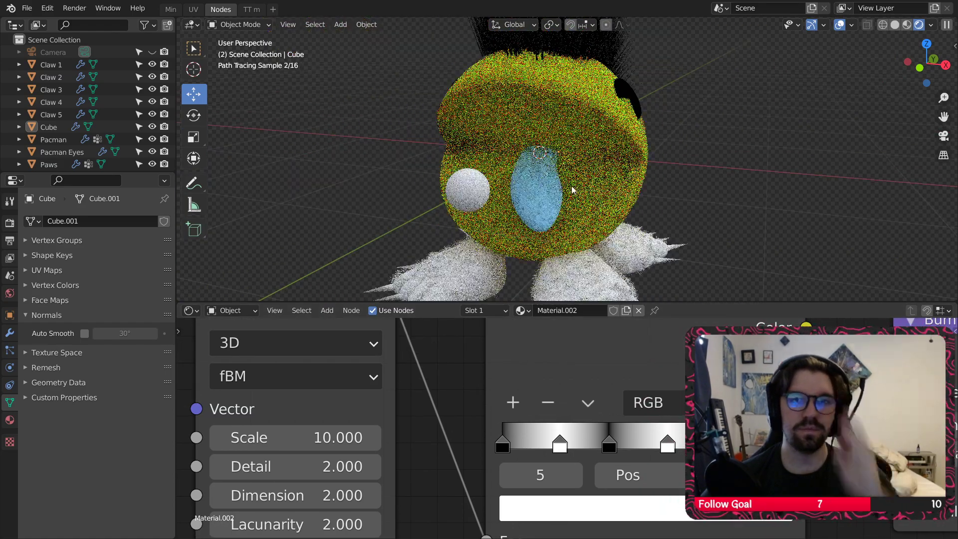
middle_click_drag(573, 188, 539, 183)
middle_click_drag(660, 272, 584, 202, "shift")
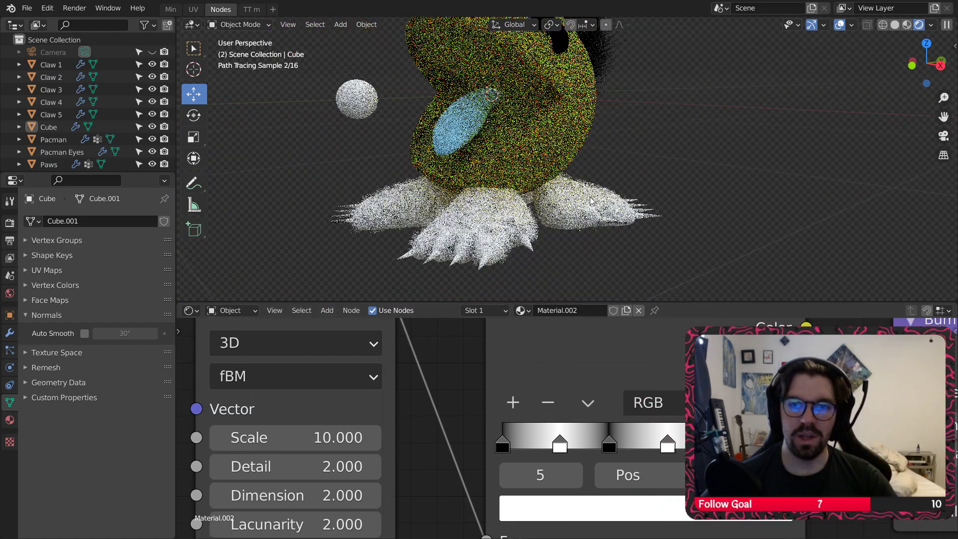
left_click(504, 226)
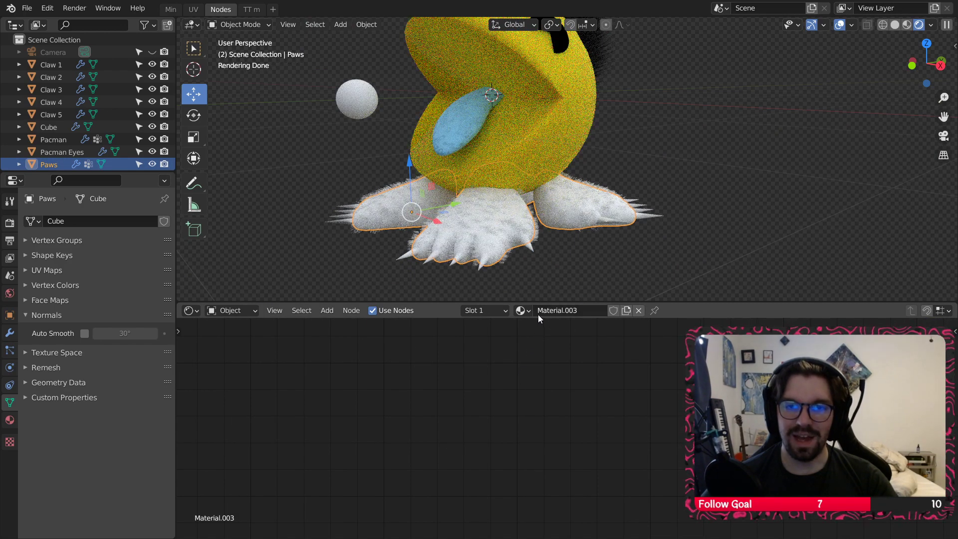
left_click(522, 310)
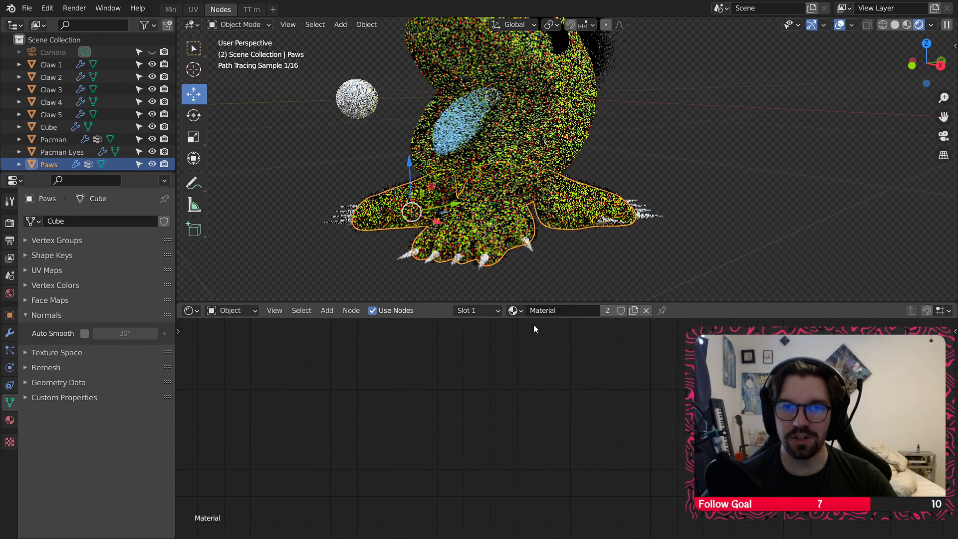
double_click(556, 310)
type("Pacm")
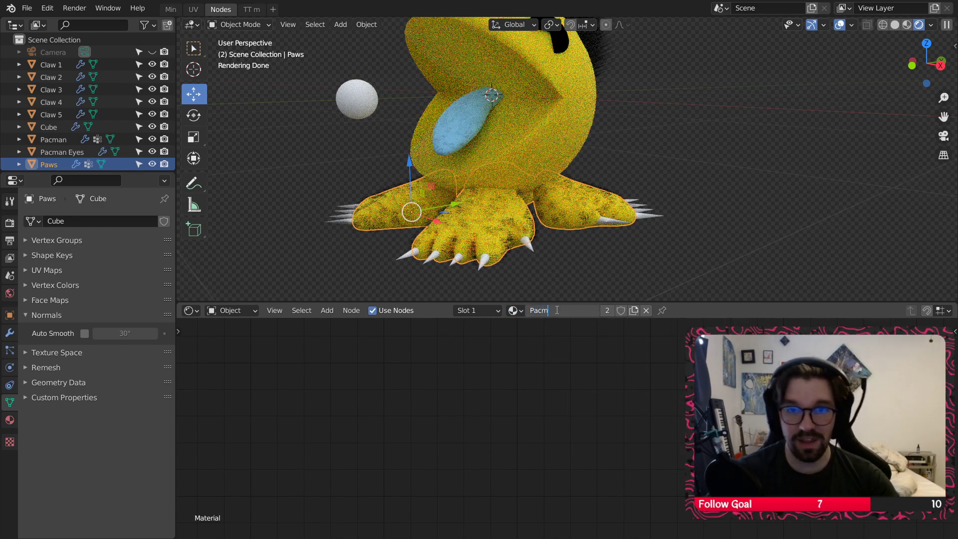
type("an")
key("Return")
left_click(629, 171)
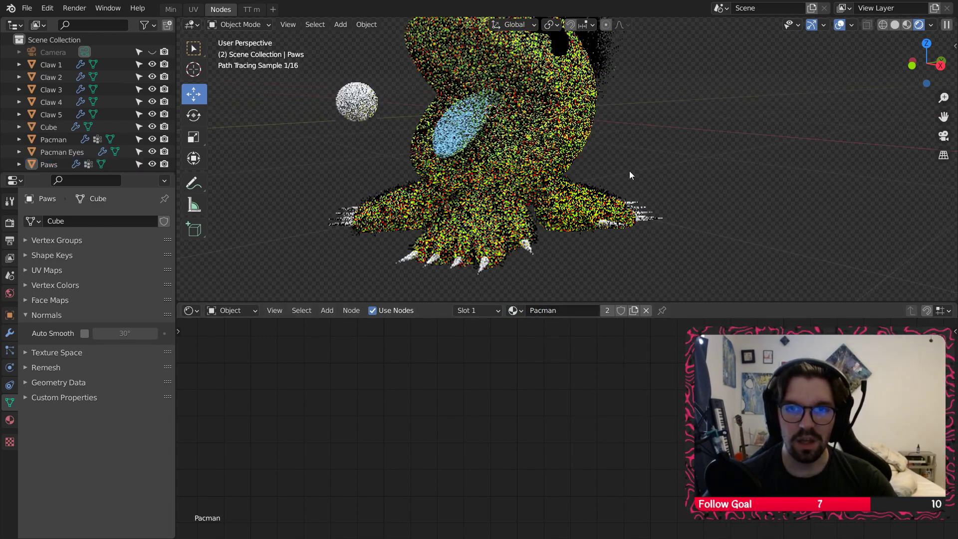
Step: Create a new material on the Claw 1 object and name it Claws
middle_click_drag(561, 192, 560, 117)
scroll(531, 195, "up", 5)
left_click(501, 172)
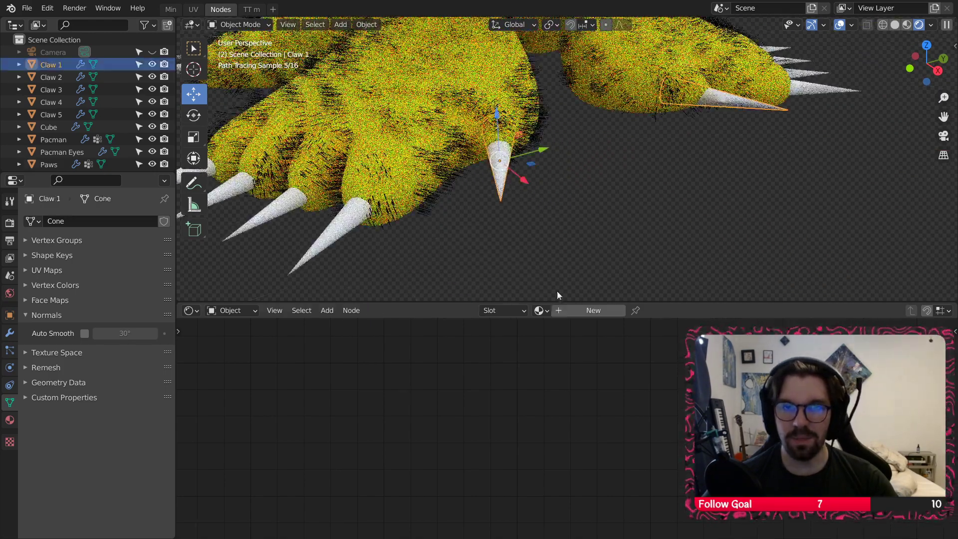
double_click(555, 311)
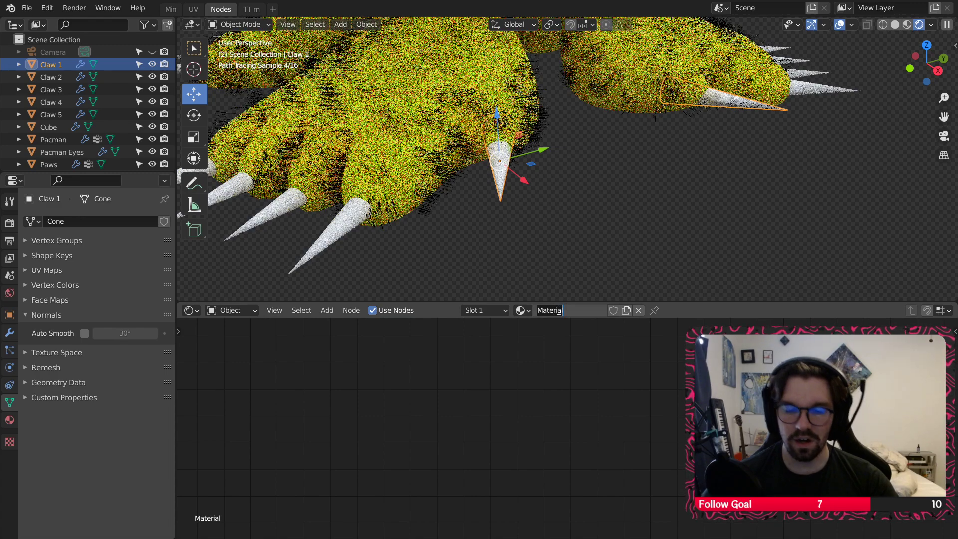
type("Claws")
key("Return")
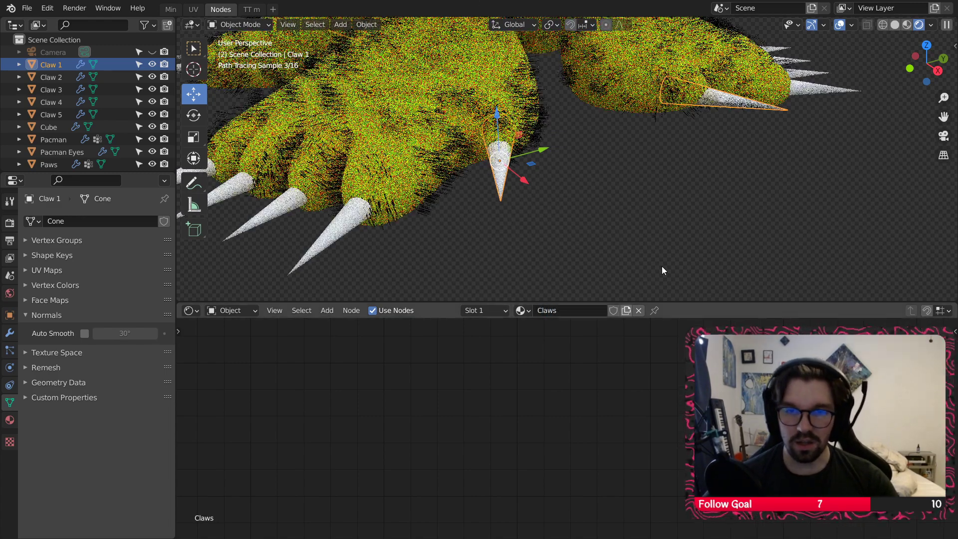
Step: Set the Claws material's Roughness to 0.3 and its Transmission to 0.3
key("Home")
scroll(535, 397, "up", 5)
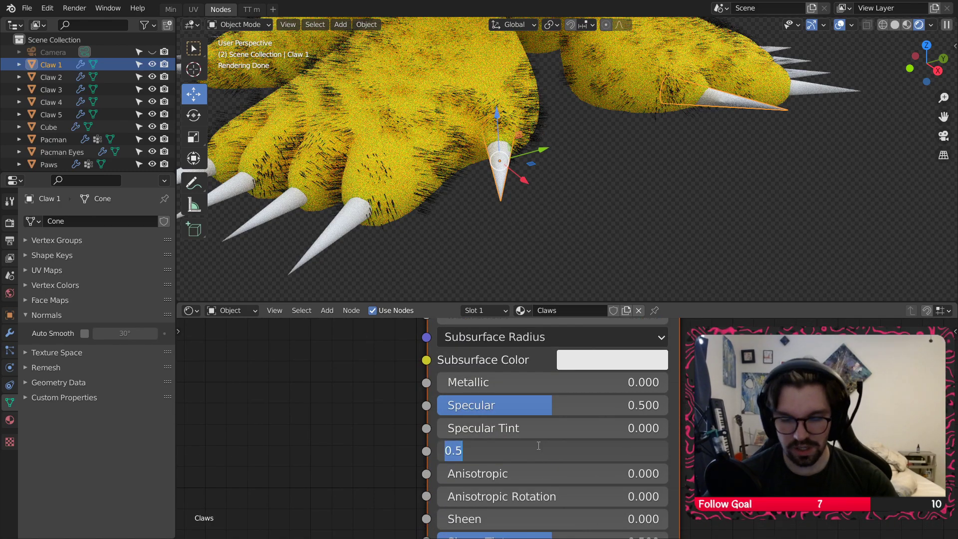
key("Return")
middle_click_drag(568, 442, 579, 245)
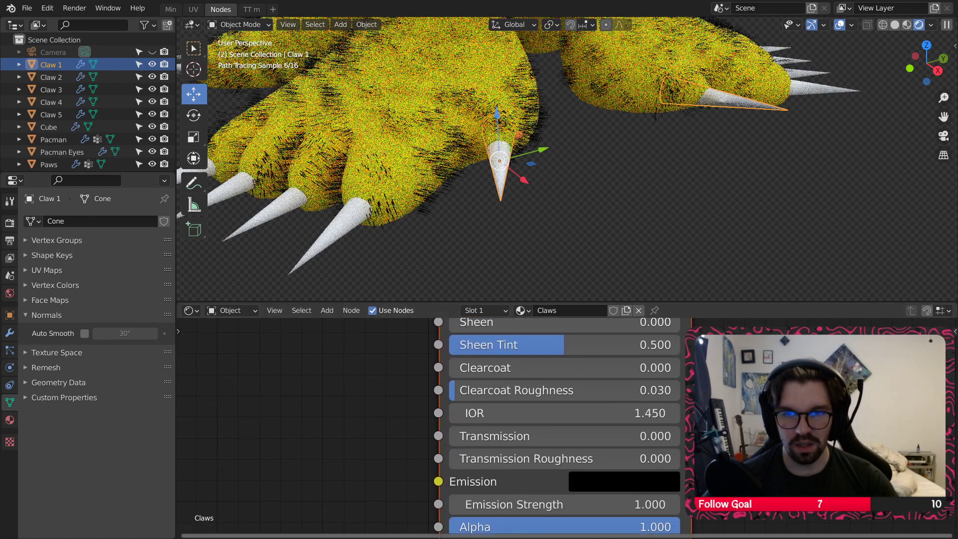
type(".3")
key("Return")
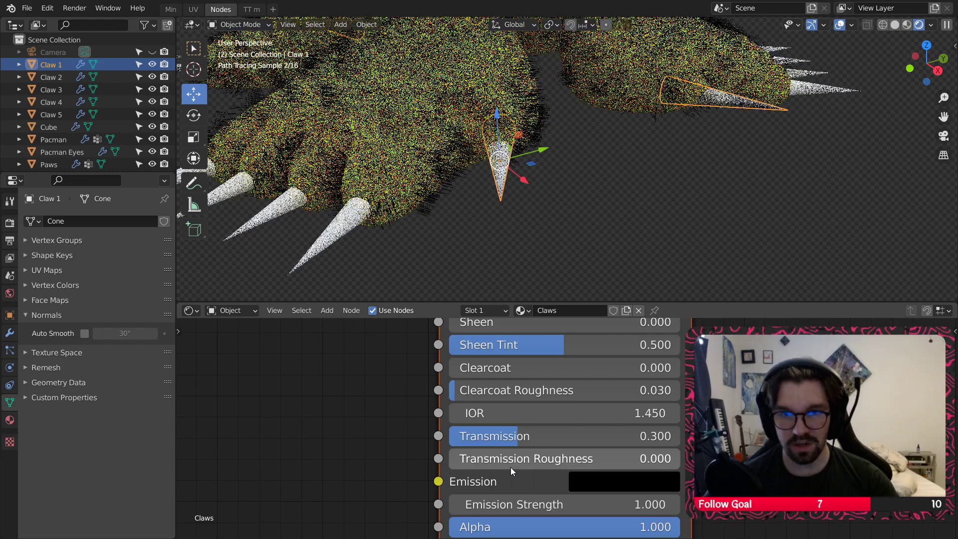
Step: Set the Claws material's Base Color to a bright pale pink with hue 0.973, saturation 0.153 and value 1.000
middle_click_drag(600, 349, 630, 514)
middle_click_drag(631, 415, 636, 502)
left_click(633, 352)
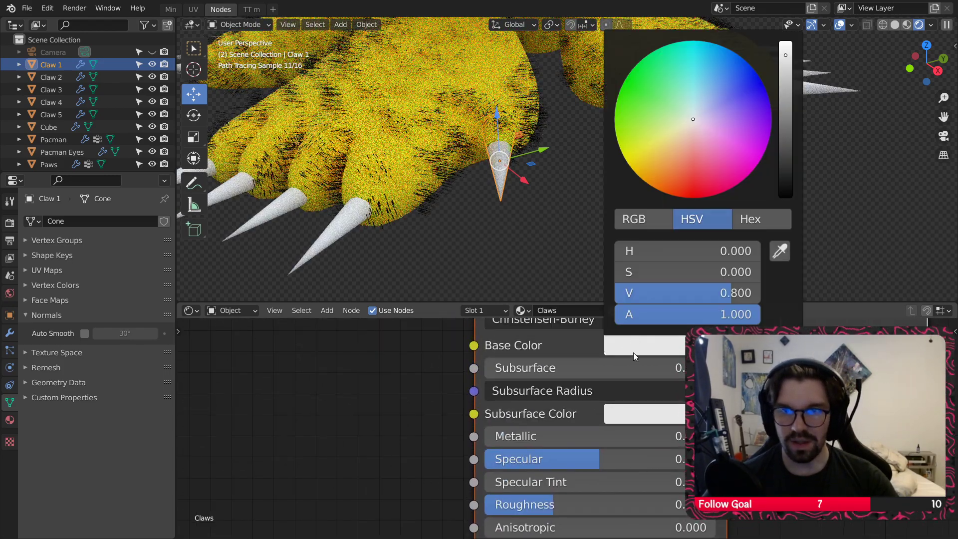
left_click_drag(703, 128, 693, 124)
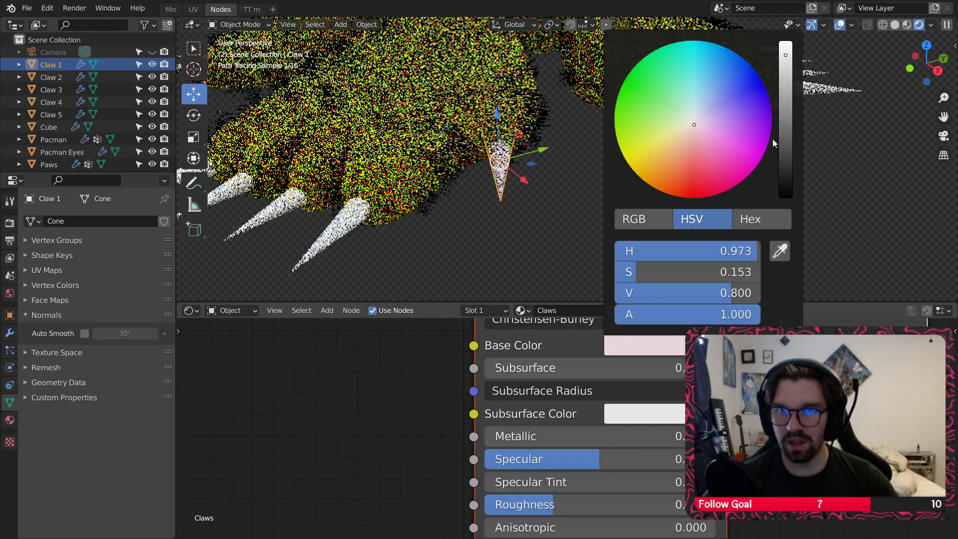
left_click(588, 204)
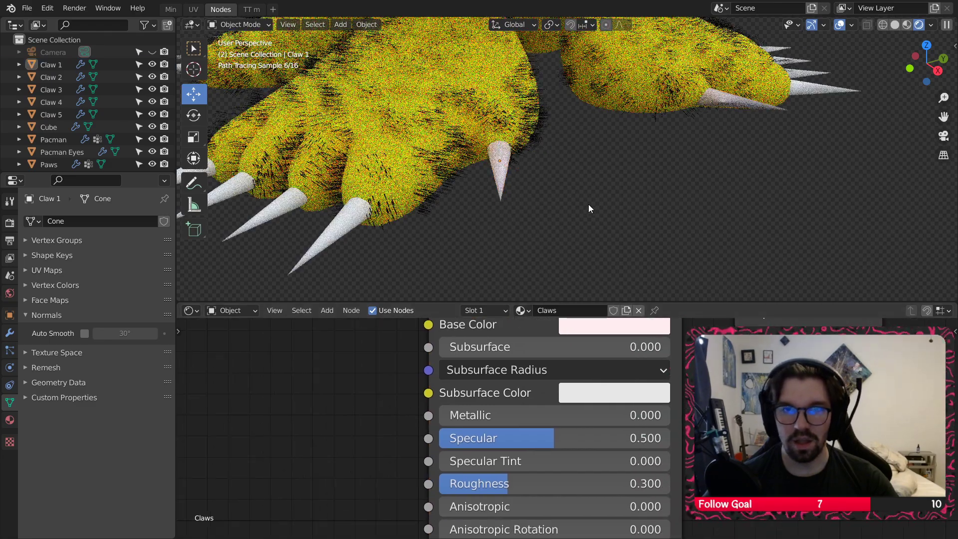
Step: Darken the Claws material's Base Color to a muted greyish pink by lowering its value
middle_click_drag(528, 187, 513, 142)
scroll(513, 142, "up", 4)
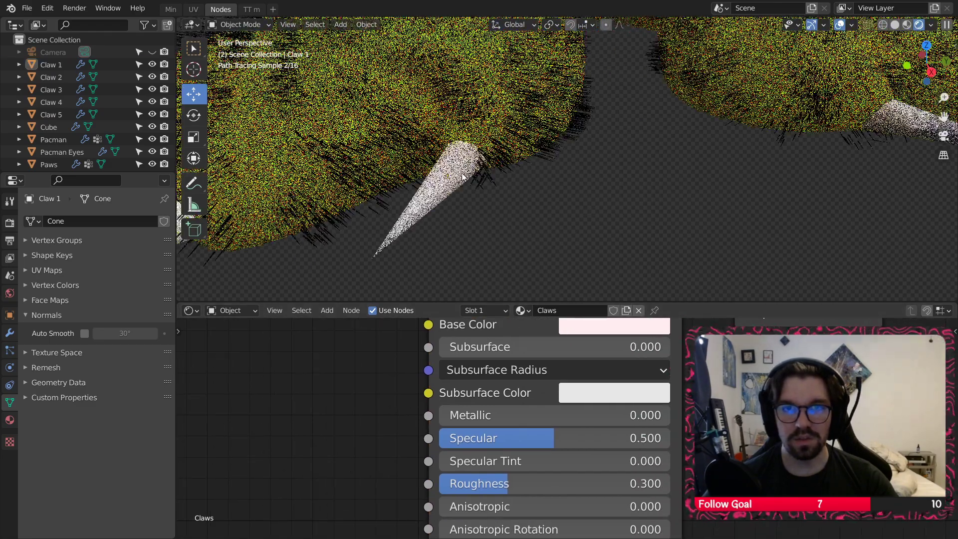
left_click(454, 175)
left_click(610, 325)
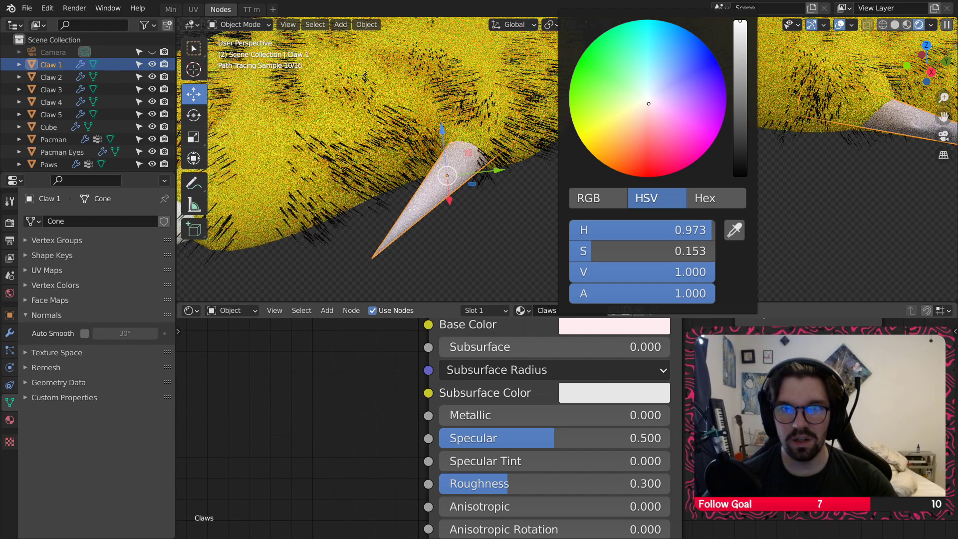
left_click_drag(740, 21, 740, 57)
left_click(468, 211)
middle_click_drag(468, 211, 604, 197, "shift")
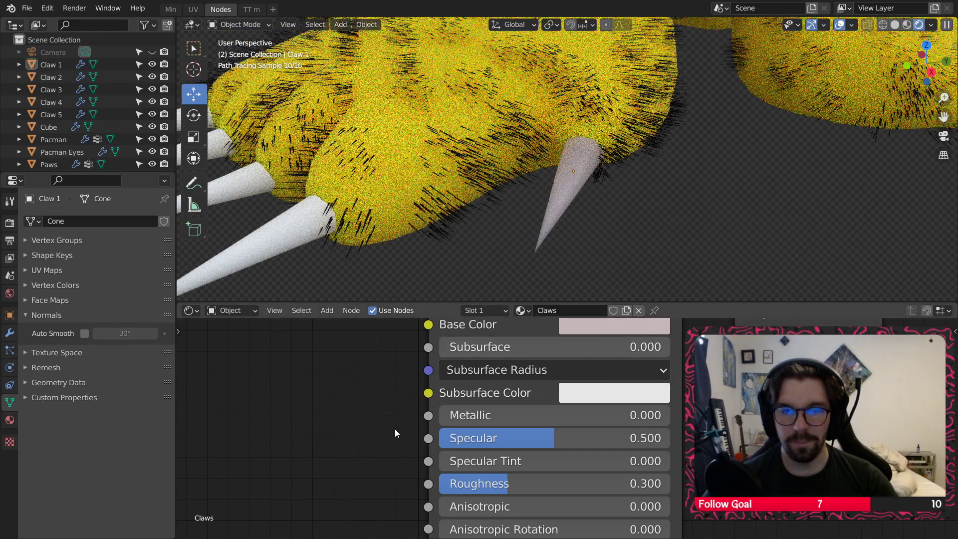
Step: Raise the Claws material's Specular to maximum and reduce its Sheen Tint and Clearcoat Roughness to 0
scroll(373, 417, "down", 3)
middle_click_drag(380, 468, 453, 379)
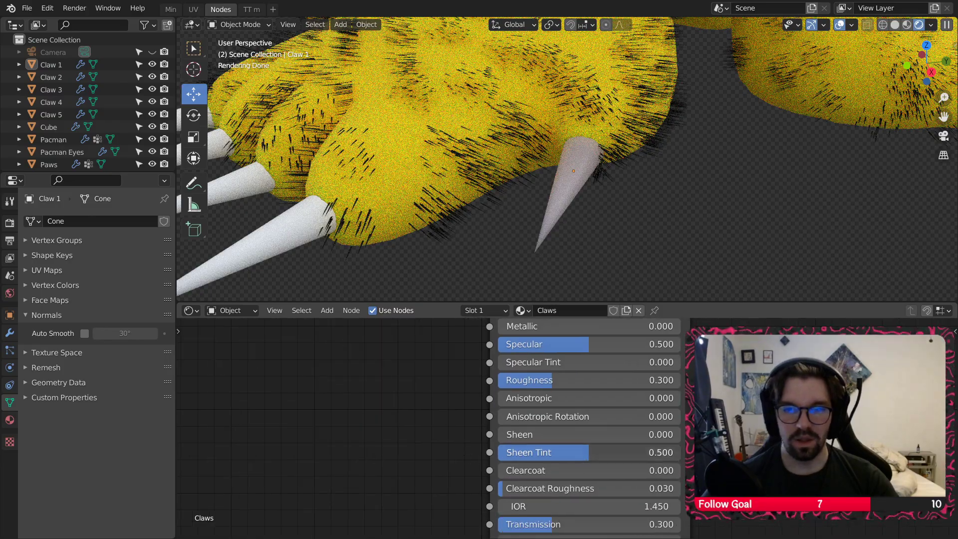
left_click_drag(588, 453, 499, 452)
left_click_drag(520, 492, 500, 492)
left_click_drag(592, 347, 682, 348)
scroll(391, 392, "down", 3)
middle_click_drag(391, 391, 522, 386)
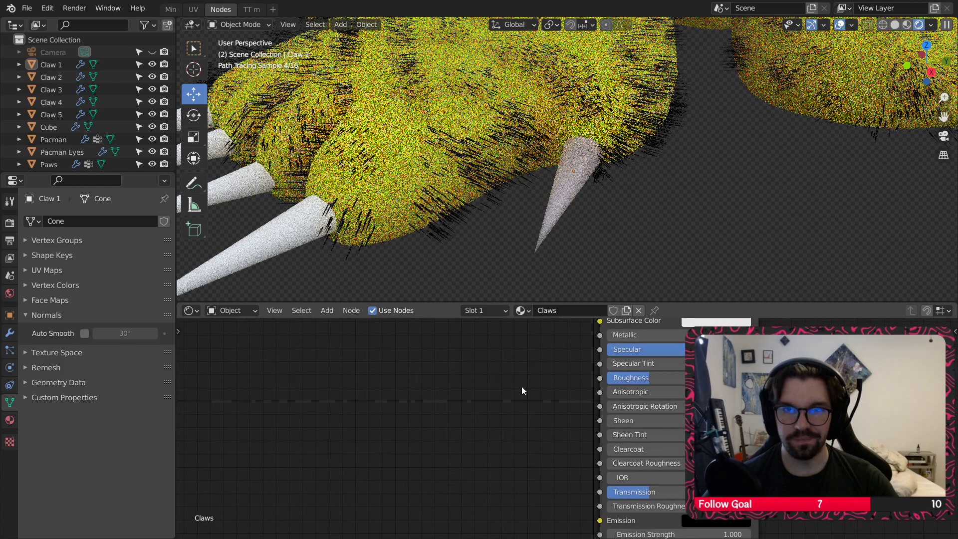
Step: Assign the existing Claws material to Claw 2 and Claw 3
scroll(528, 232, "down", 4)
middle_click_drag(528, 233, 522, 216)
left_click(548, 217)
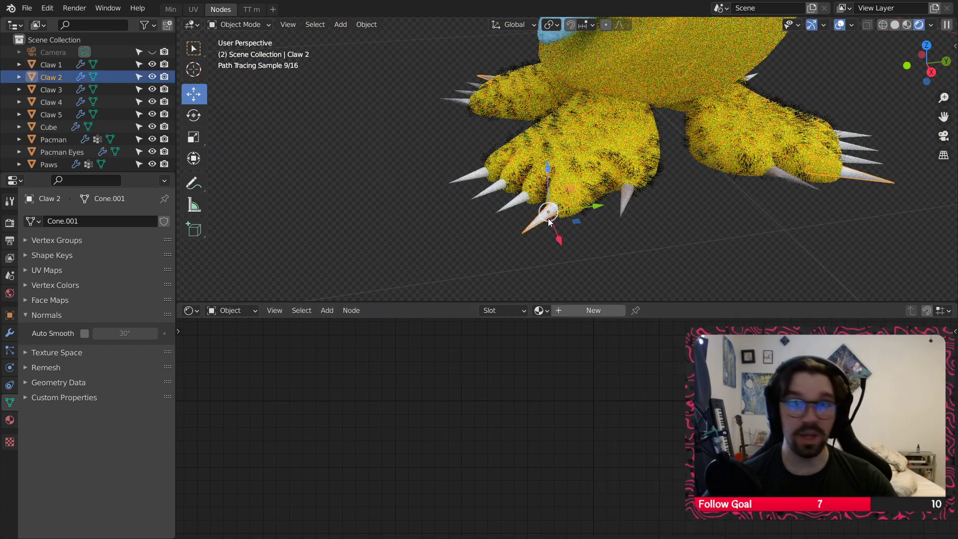
left_click(540, 310)
left_click(561, 329)
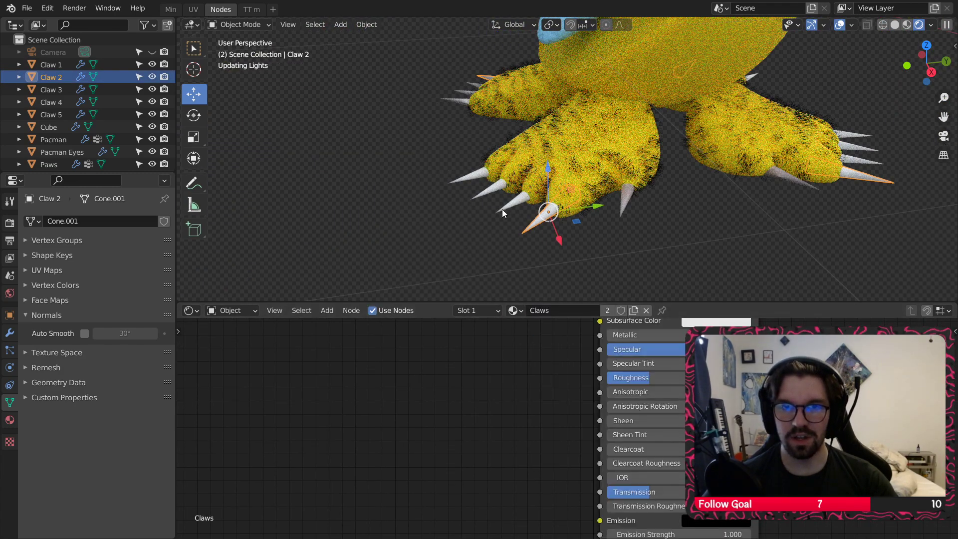
left_click(502, 208)
left_click(540, 311)
left_click(561, 329)
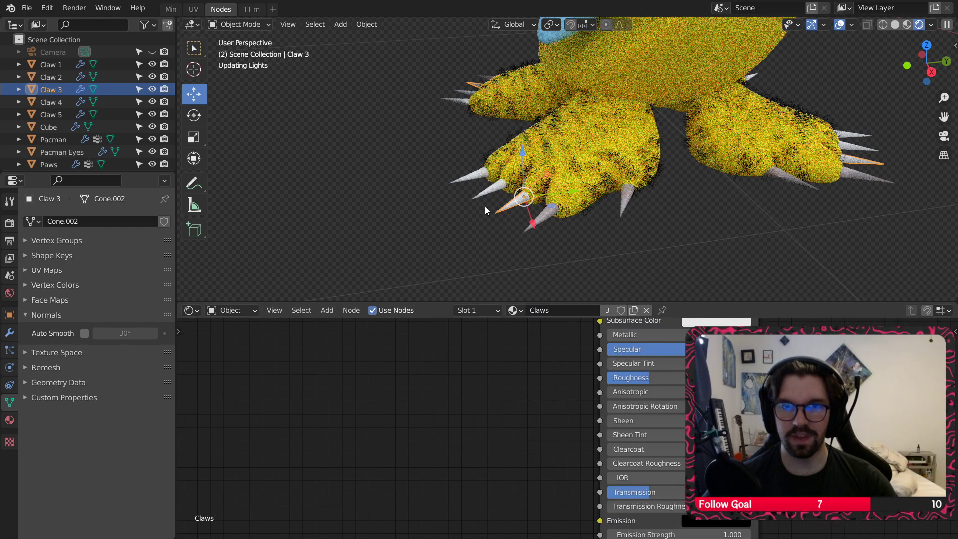
Step: Assign the existing Claws material to Claw 4 and Claw 5
left_click(493, 200)
left_click(541, 310)
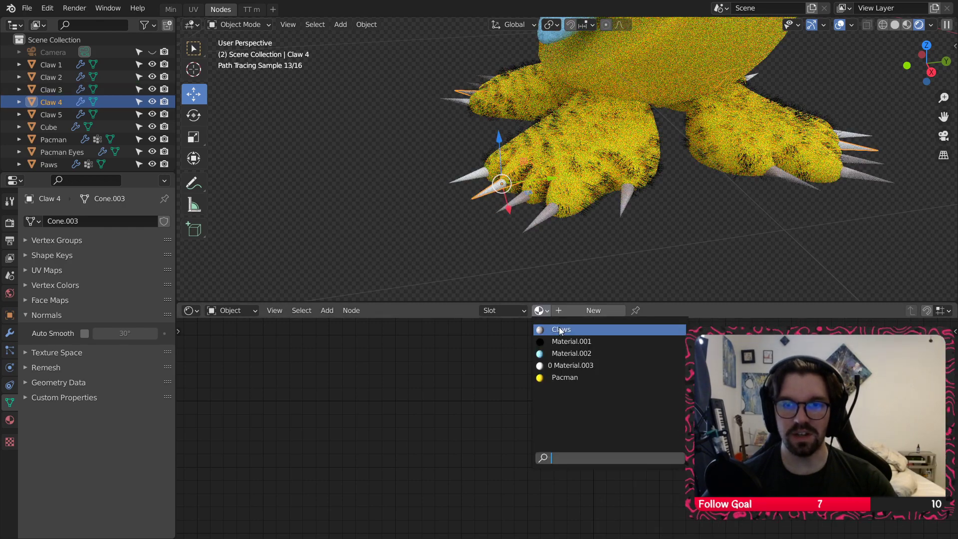
left_click(560, 329)
left_click(460, 180)
left_click(544, 309)
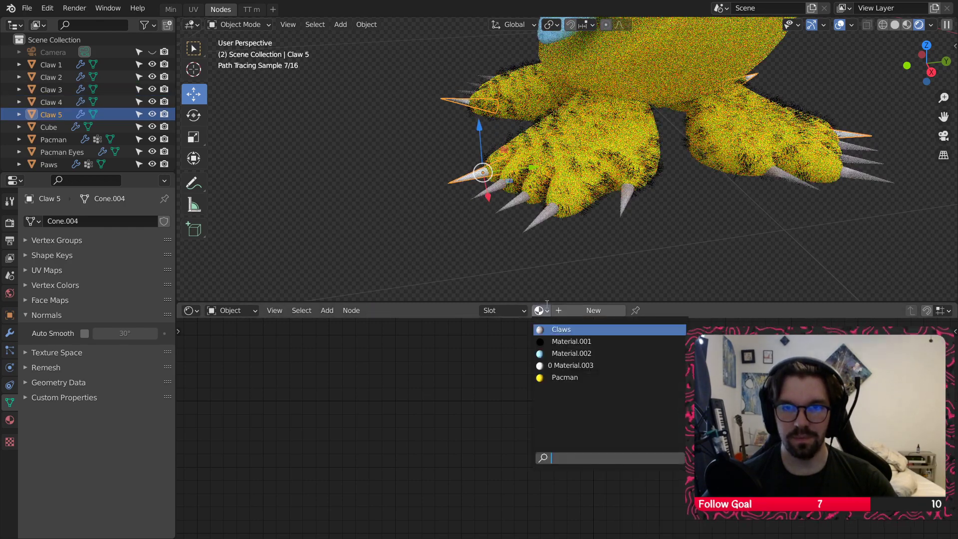
left_click(555, 329)
left_click(576, 245)
Step: Give the ball in front of the mouth a new material with a bright yellow Emission color at full saturation and value
middle_click_drag(604, 131, 584, 175, "shift")
scroll(571, 172, "down", 5)
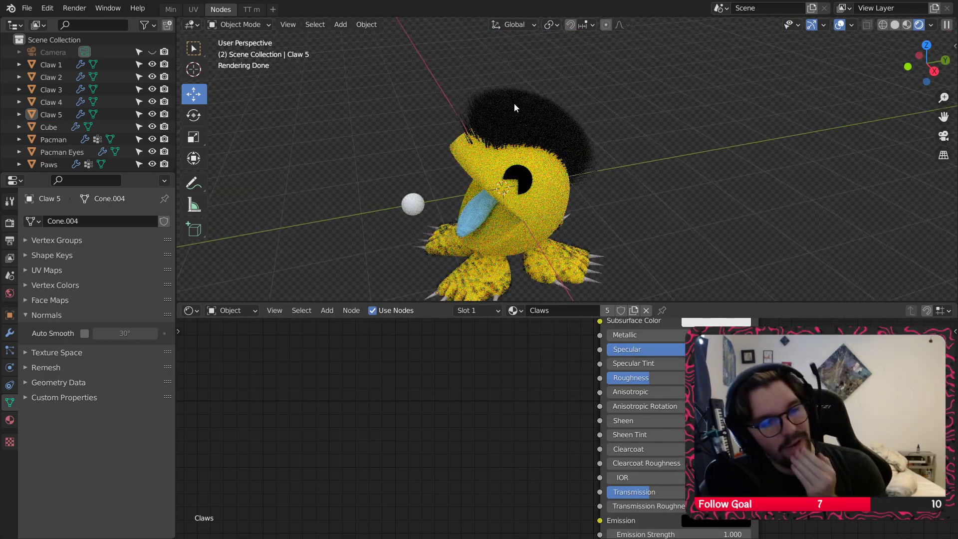
left_click(413, 204)
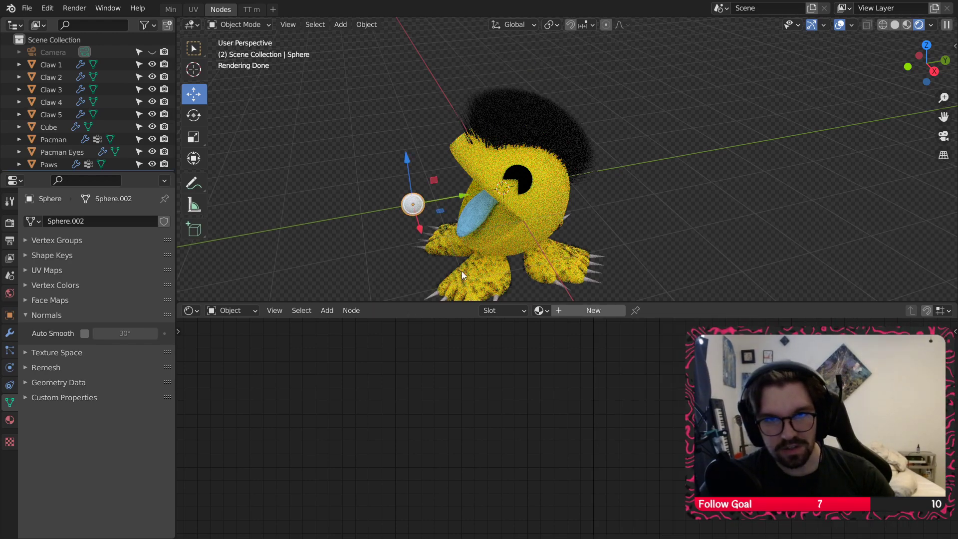
left_click(561, 315)
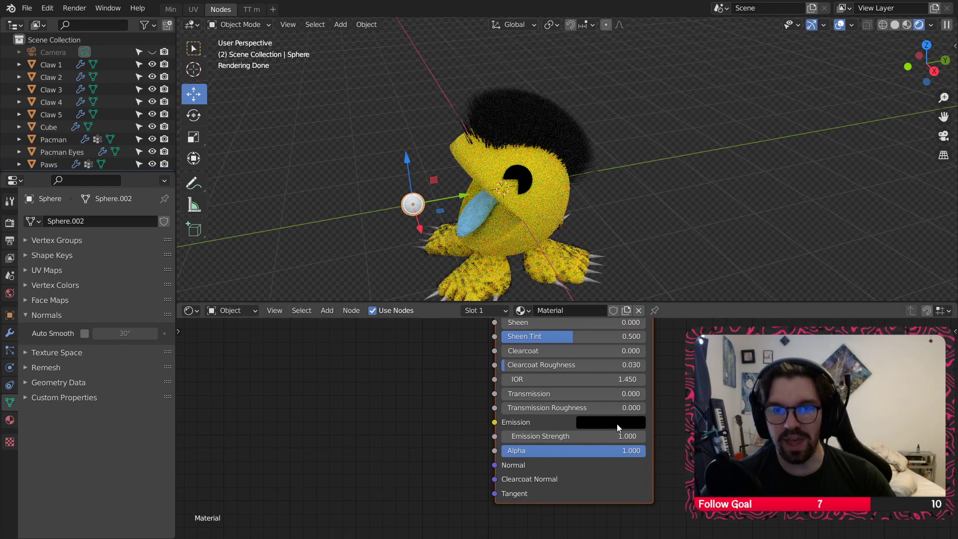
left_click(614, 421)
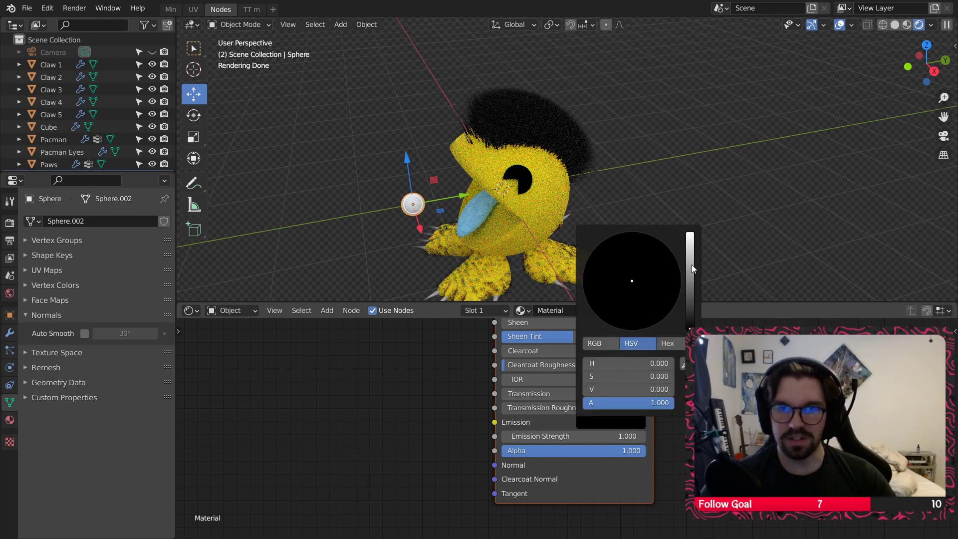
left_click_drag(692, 264, 722, 190)
left_click(617, 294)
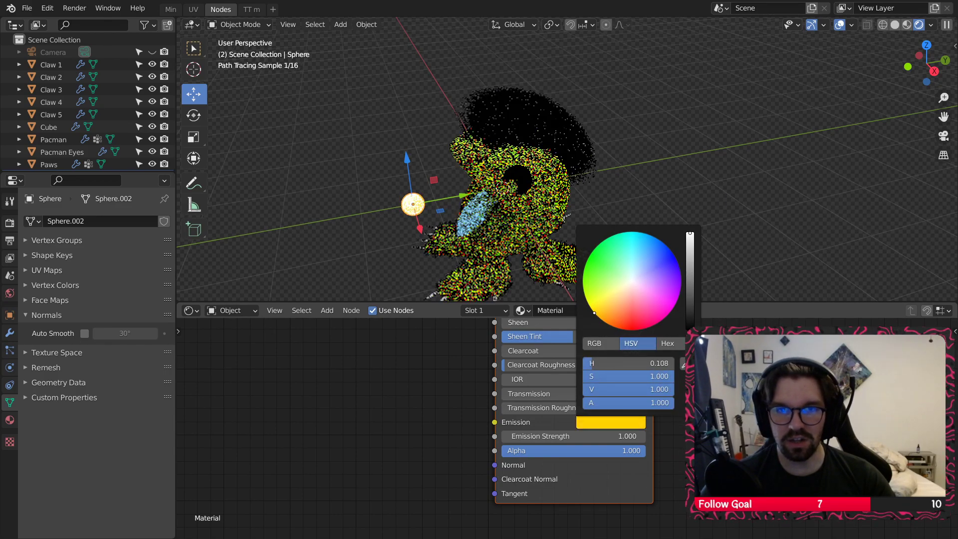
Step: Set the ball material's Base Color to black
middle_click_drag(678, 335, 645, 463)
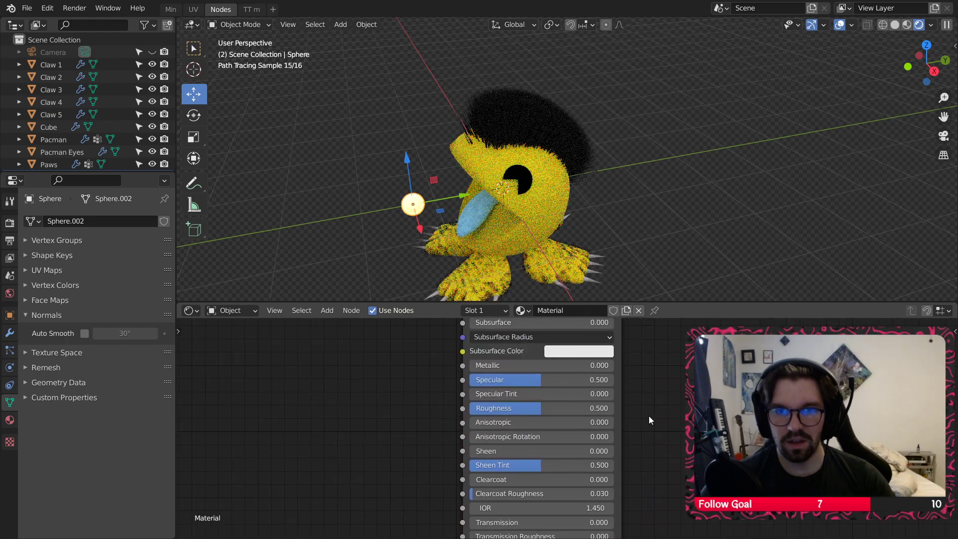
scroll(649, 416, "down", 1)
middle_click_drag(611, 357, 610, 368)
left_click(580, 333)
left_click_drag(649, 230, 652, 245)
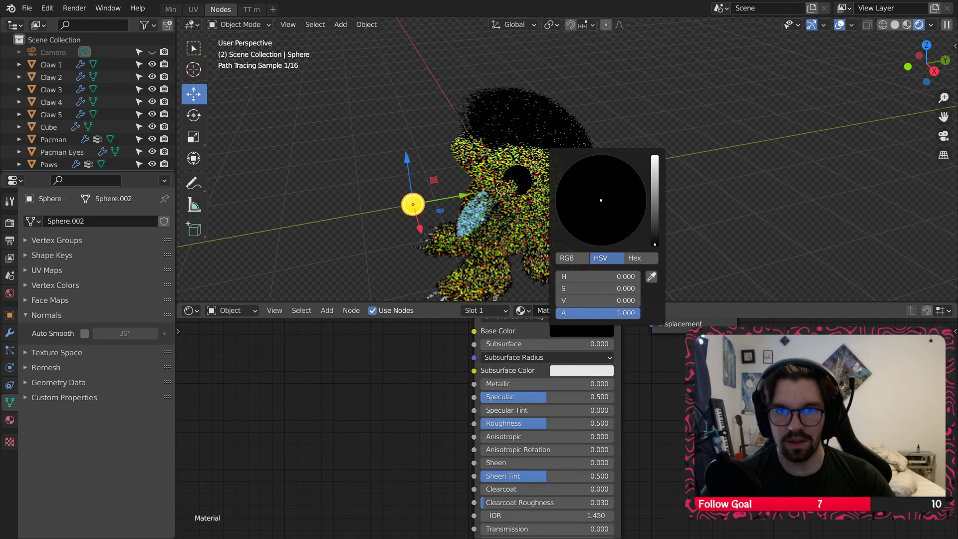
scroll(460, 124, "up", 4)
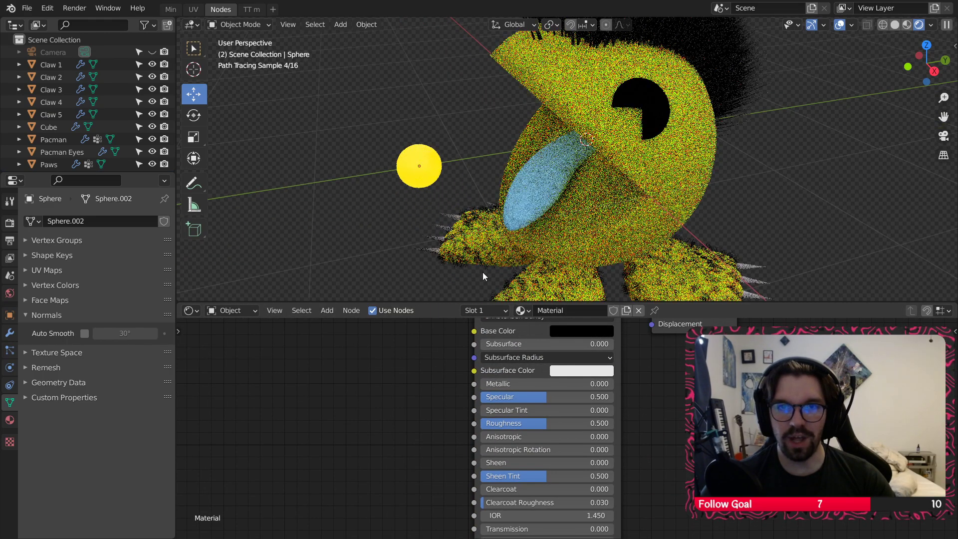
Step: Set the ball material's Emission Strength to 3.000
middle_click_drag(532, 480, 490, 327)
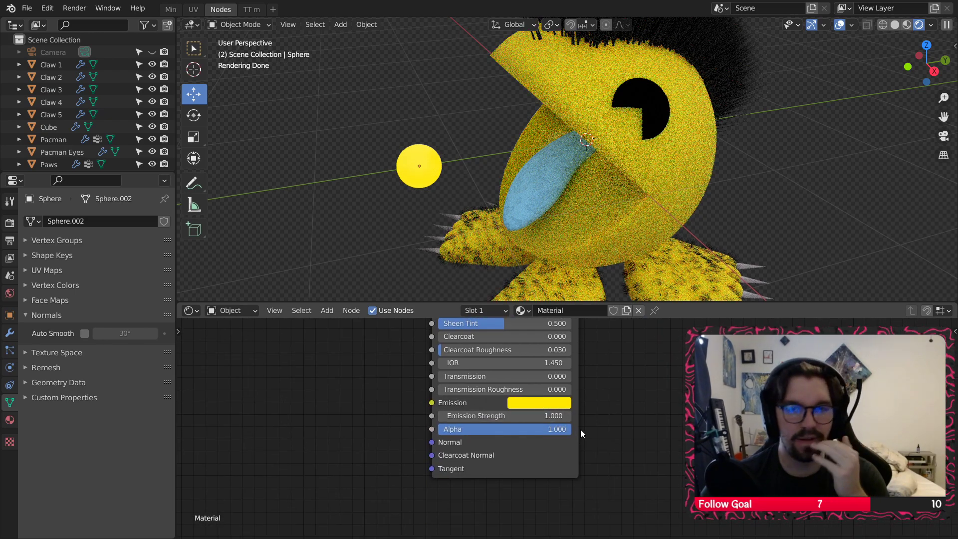
left_click(561, 416)
type("1.03")
key("Return")
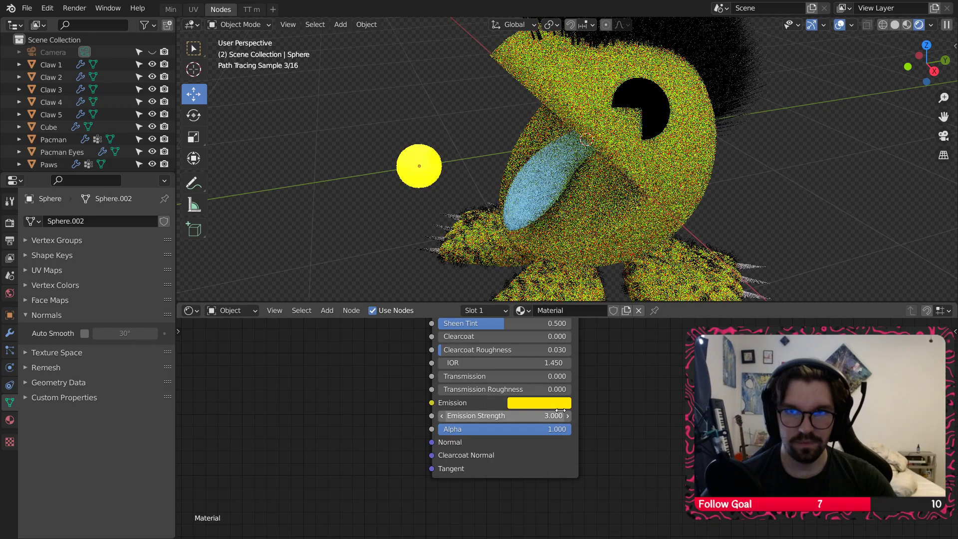
Step: Darken the tongue material's Base Color to a more muted blue
middle_click_drag(465, 67, 458, 90, "shift")
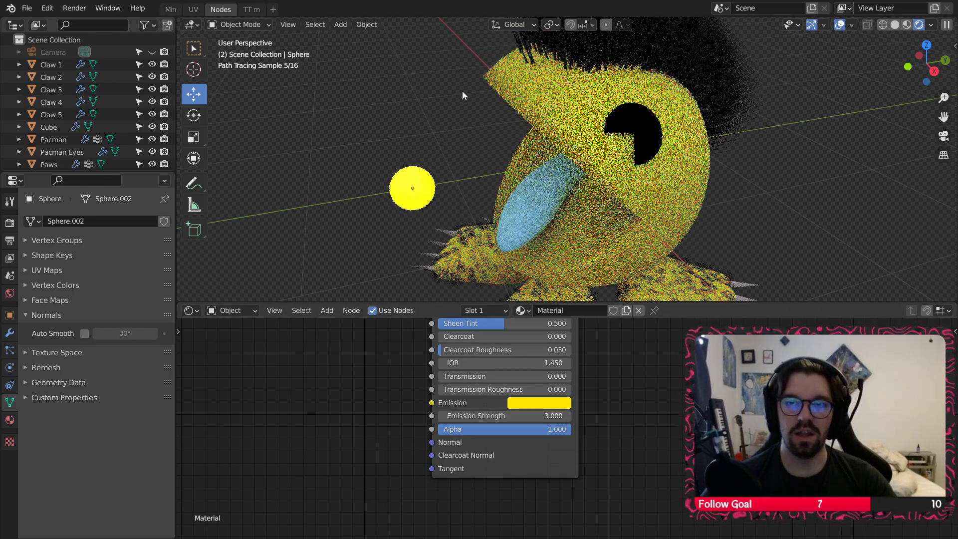
middle_click_drag(471, 136, 475, 111)
left_click(530, 243)
scroll(416, 373, "down", 3)
middle_click_drag(416, 373, 460, 511)
scroll(559, 350, "up", 2)
left_click(546, 357)
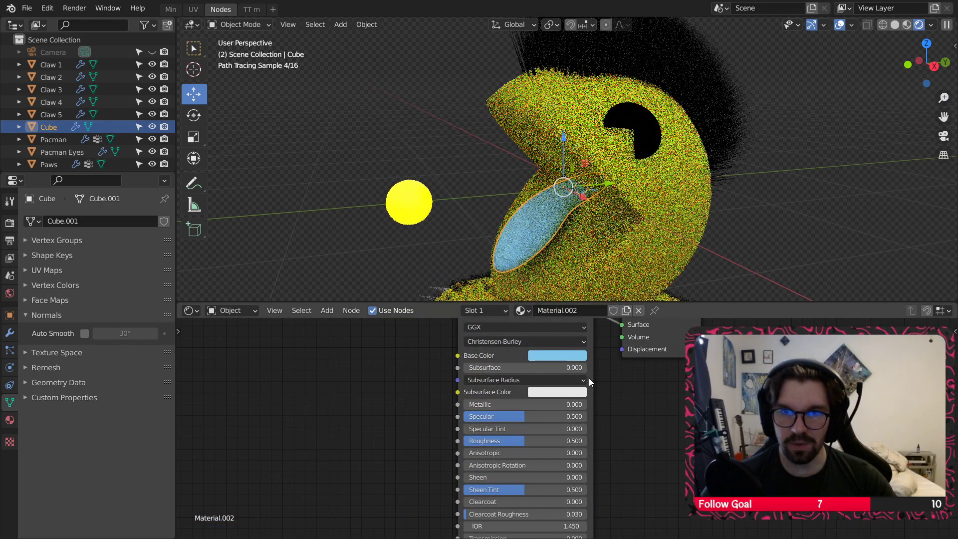
left_click(570, 356)
left_click(731, 223)
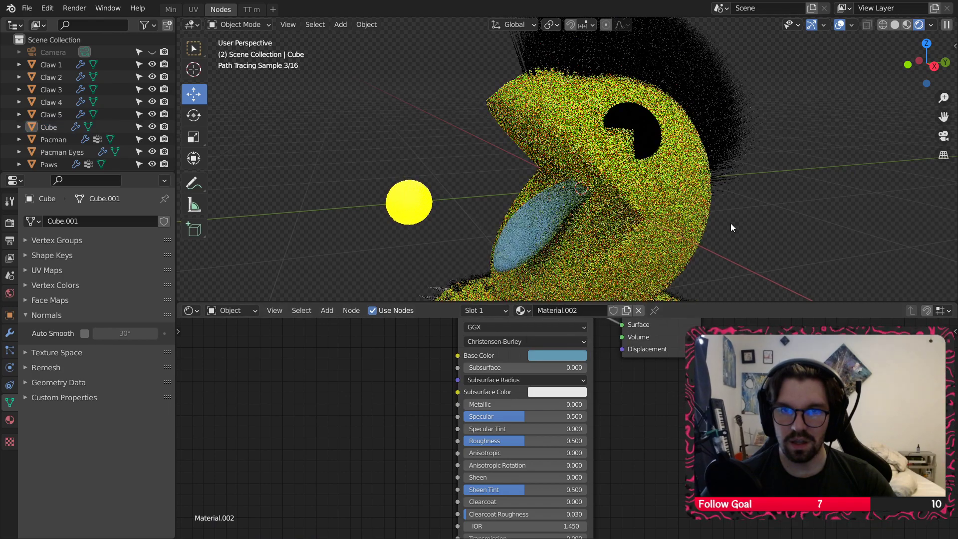
Step: Examine the creature and its paws up close, and check which material the paws' hair particles render with
middle_click_drag(617, 199, 569, 171, "shift")
scroll(559, 168, "down", 3)
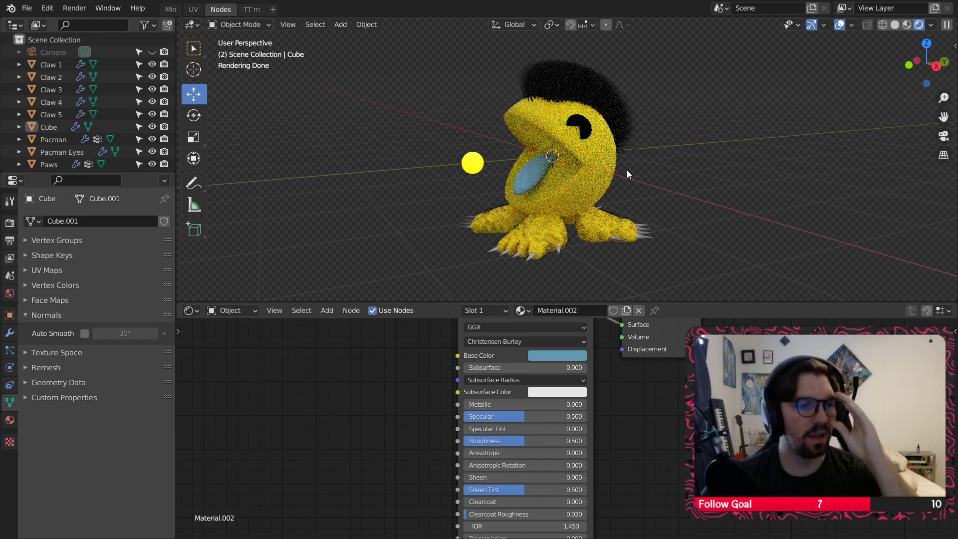
mouse_move(627, 170)
middle_mouse_down()
mouse_move(657, 180)
mouse_move(512, 146)
middle_mouse_up()
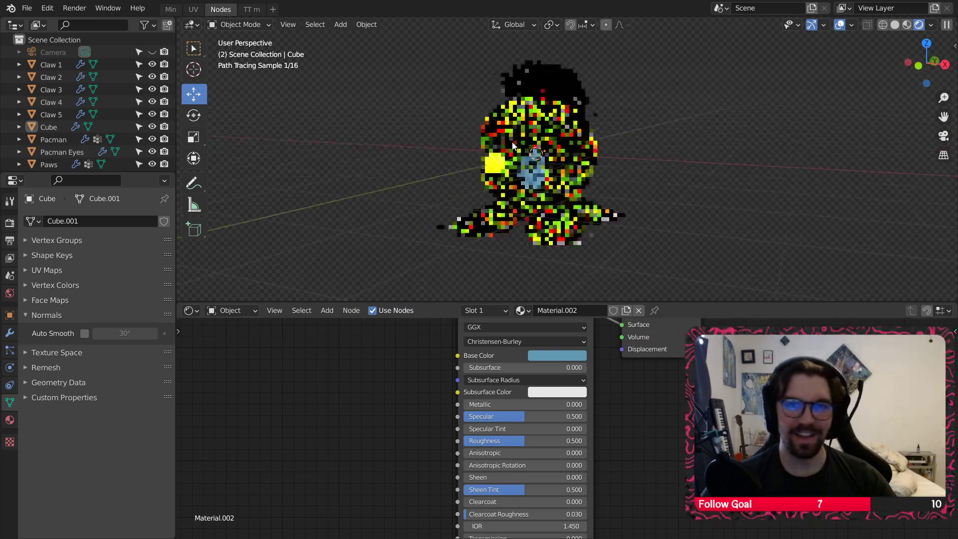
scroll(571, 265, "up", 5)
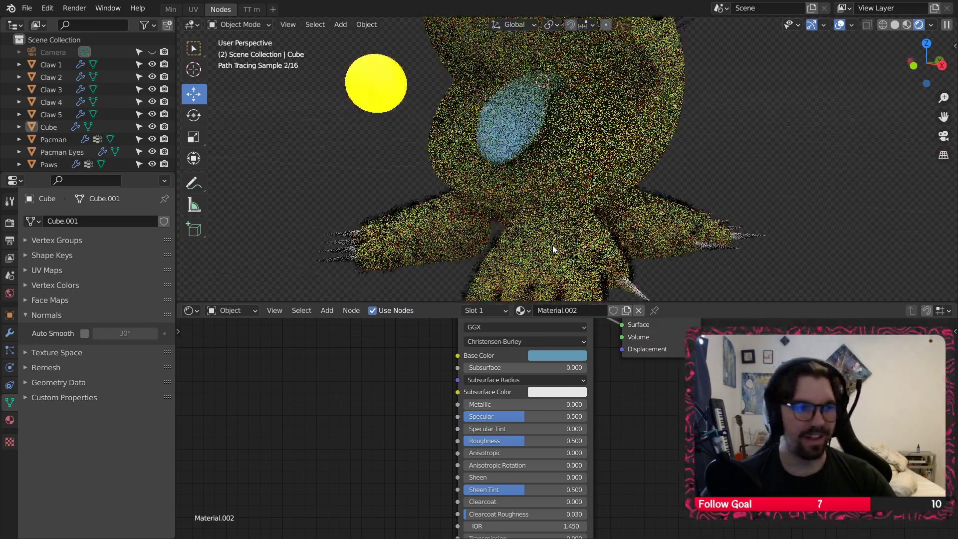
middle_click_drag(553, 250, 538, 196)
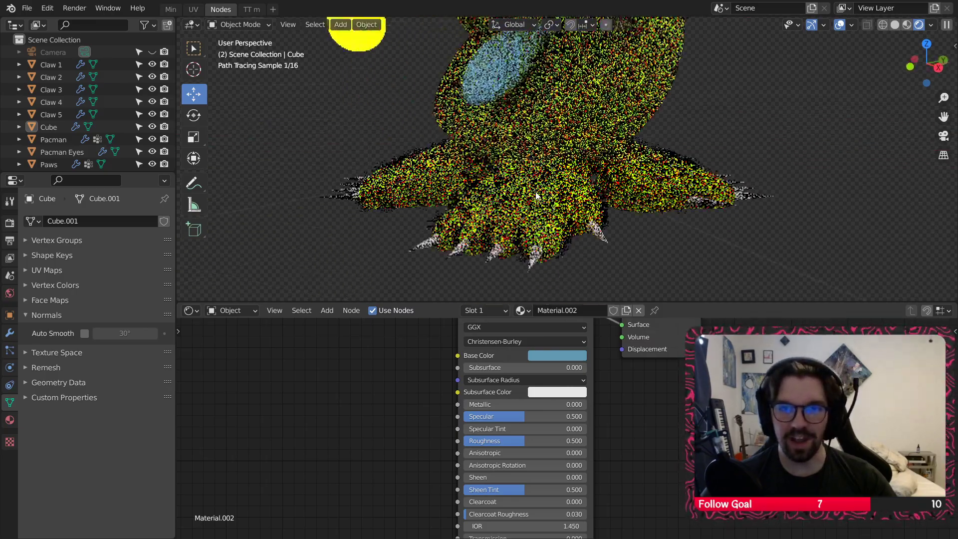
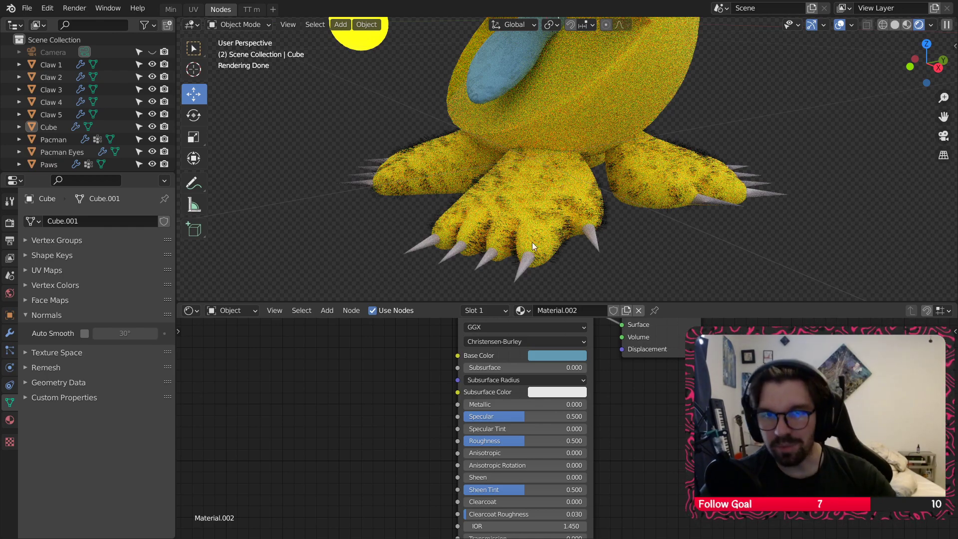
left_click(549, 211)
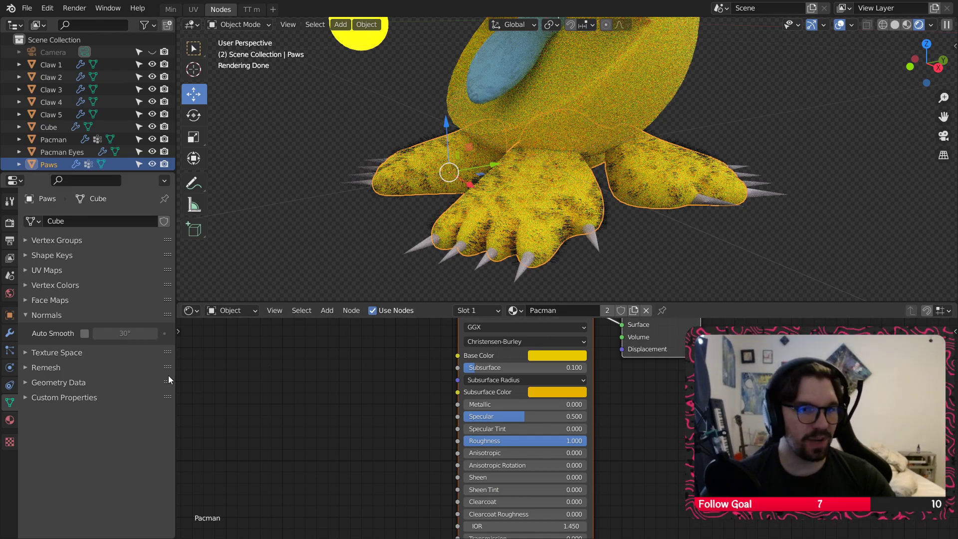
left_click(24, 315)
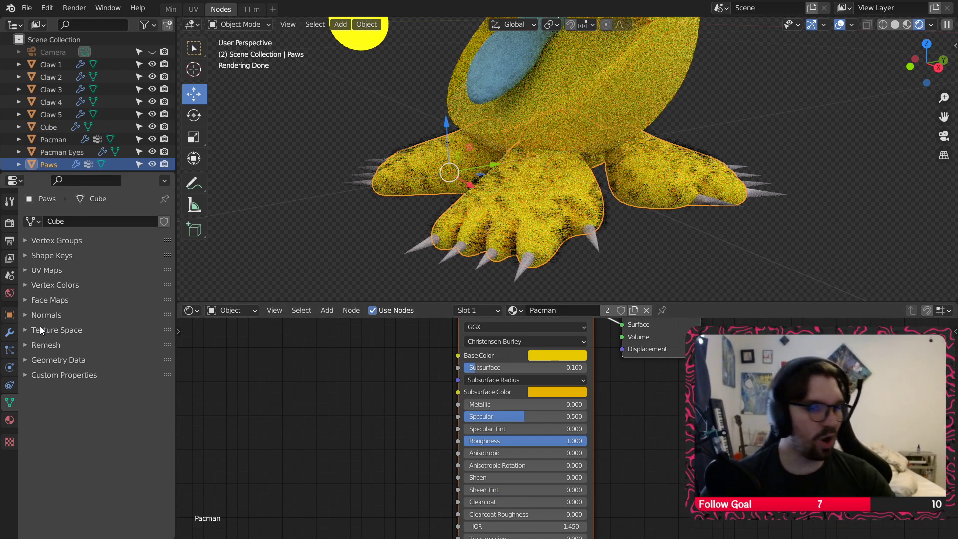
left_click(8, 350)
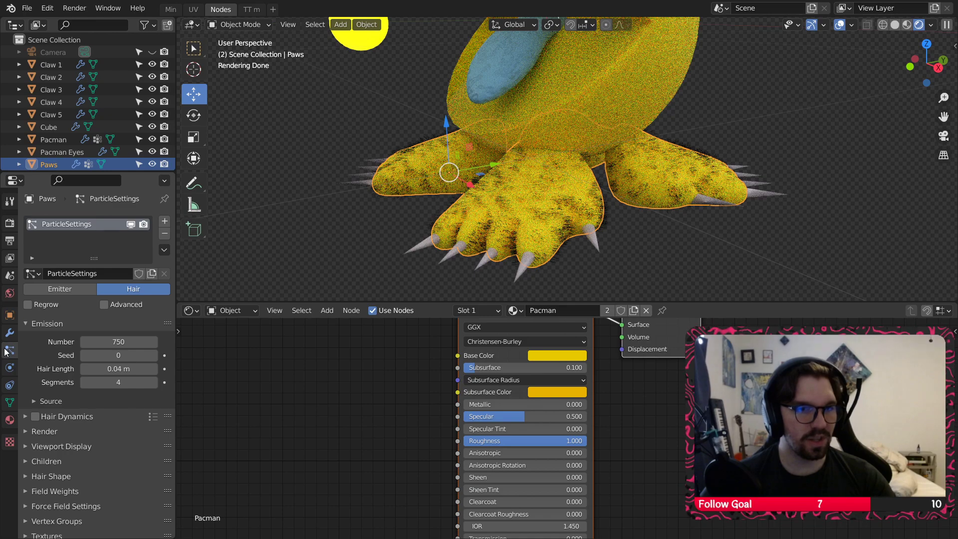
scroll(63, 479, "down", 1)
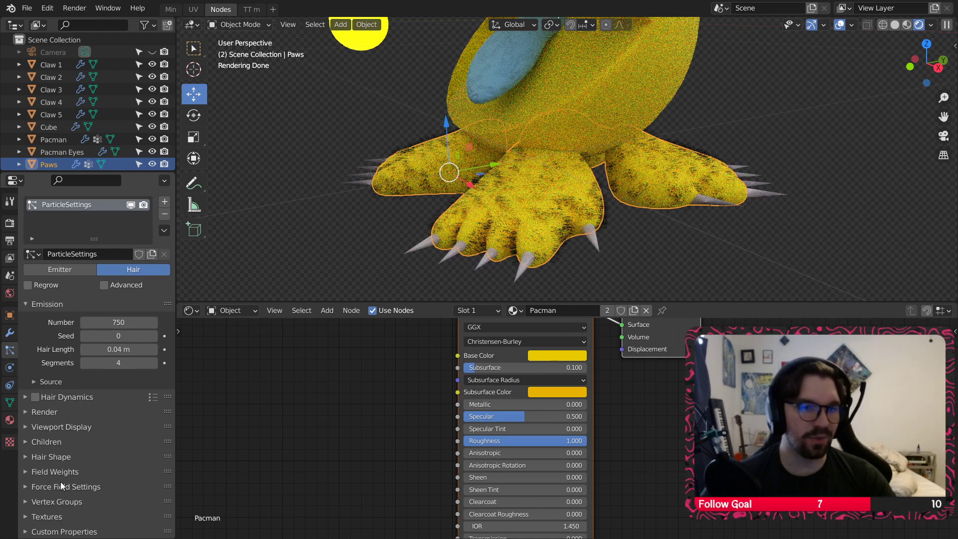
left_click(25, 304)
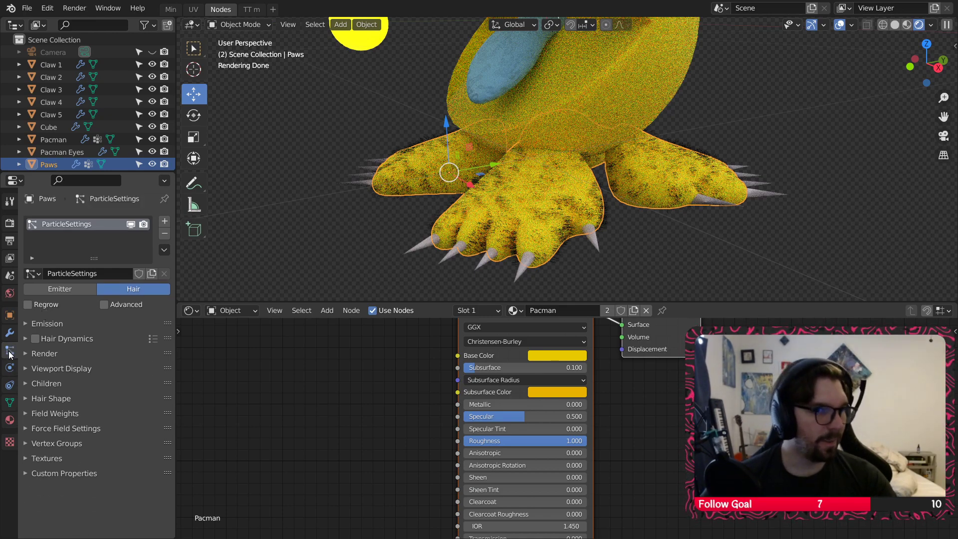
left_click(24, 354)
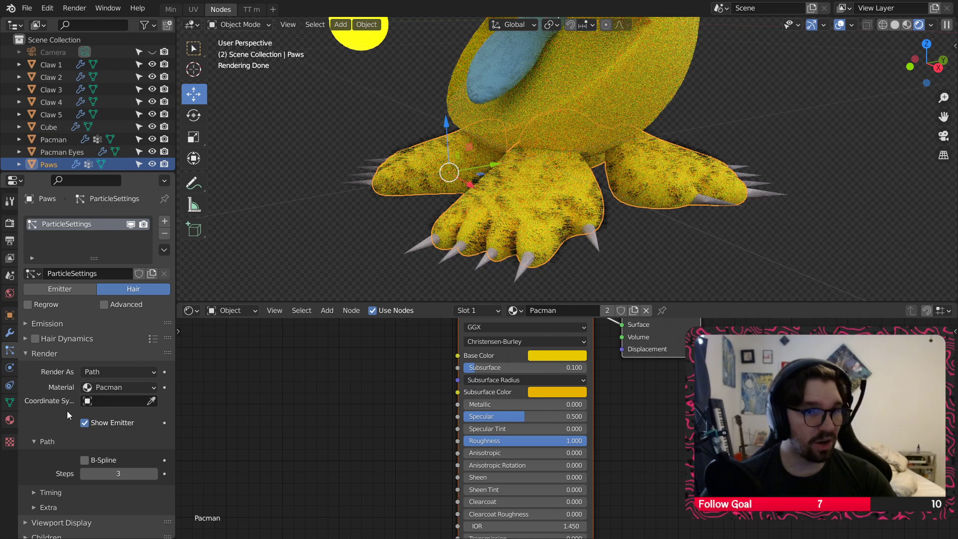
left_click(131, 389)
left_click(132, 390)
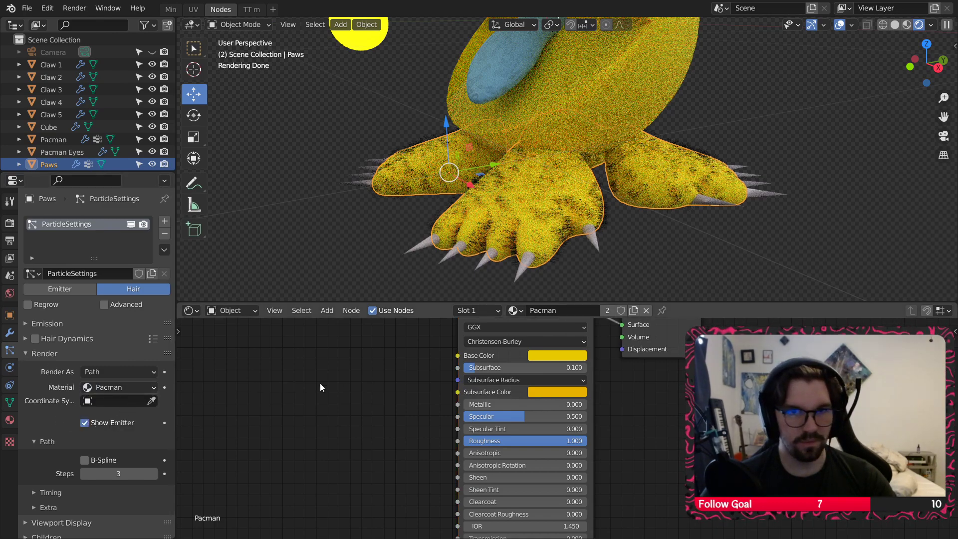
Step: Add a second material slot to the Pacman body with a new material named Mohawk
mouse_move(596, 155)
middle_mouse_down()
mouse_move(589, 244)
mouse_move(633, 114)
middle_mouse_up()
left_click(615, 98)
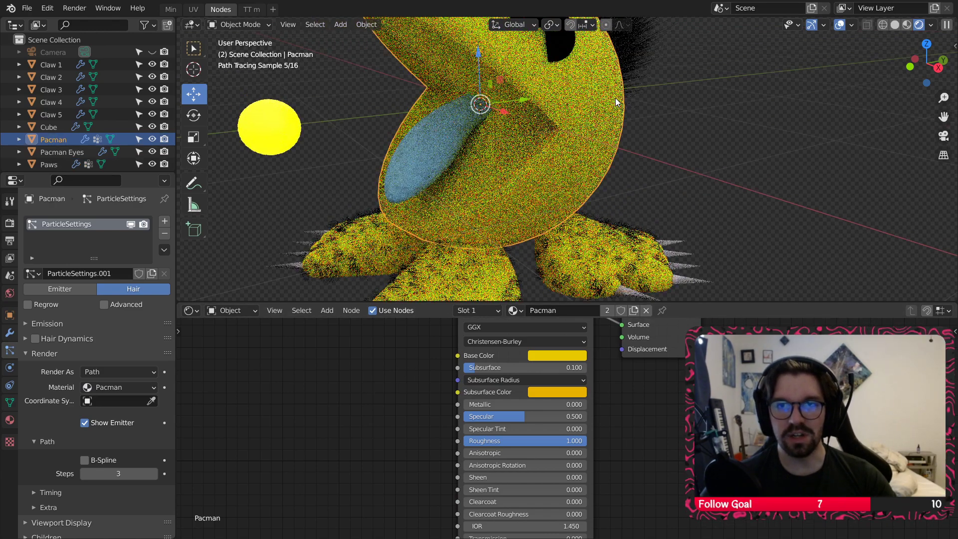
left_click(478, 310)
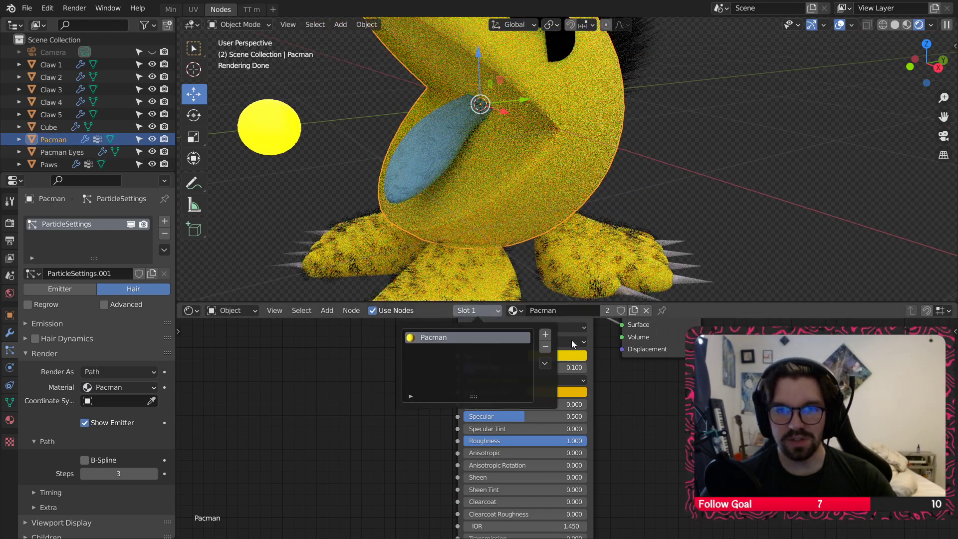
left_click(545, 334)
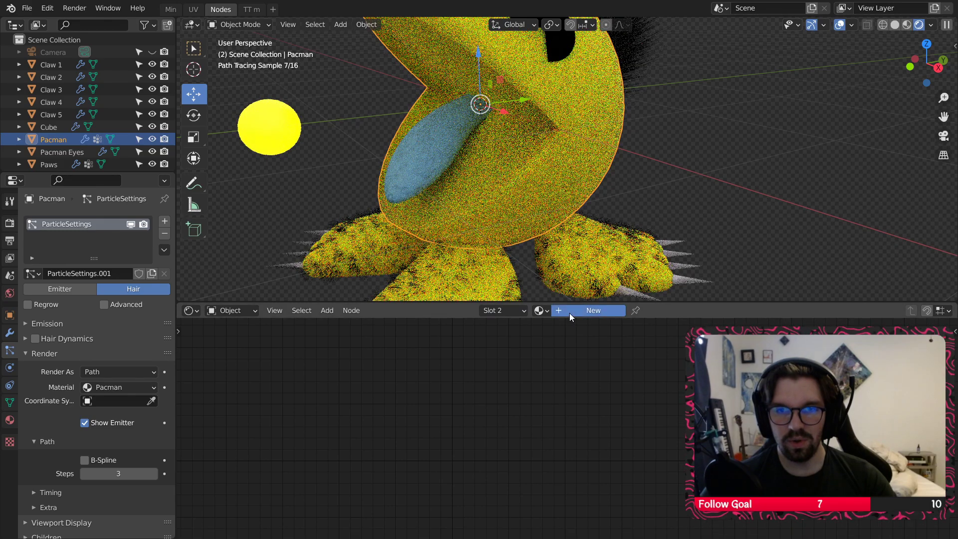
left_click(570, 313)
double_click(549, 312)
type("Mohaw")
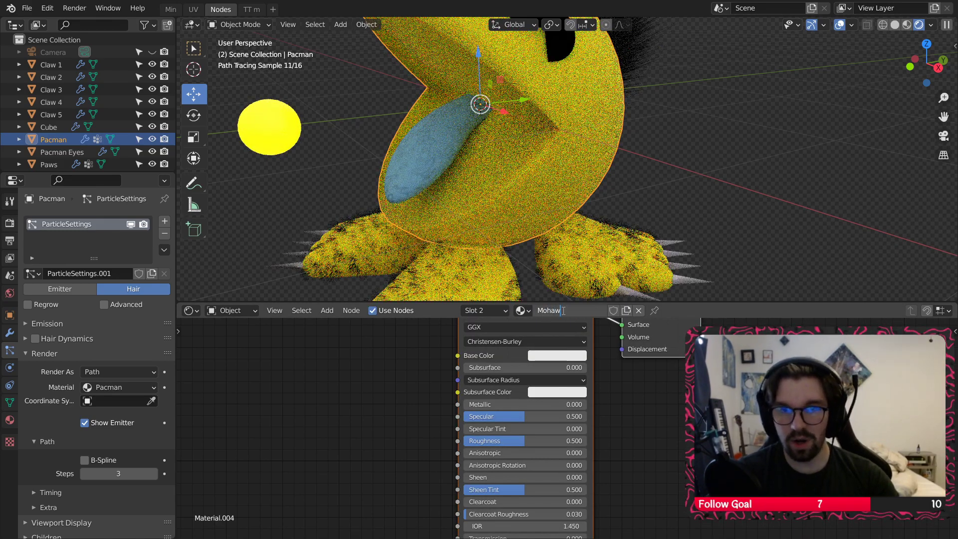
type("k")
key("Return")
Step: Add a second material slot to the Paws with a new material named Bear
left_click(429, 265)
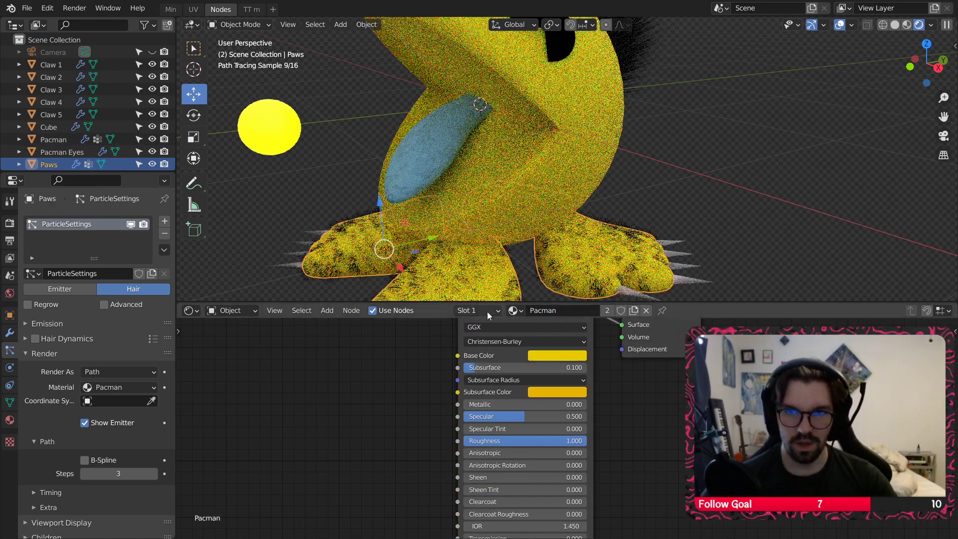
left_click(485, 312)
left_click(545, 334)
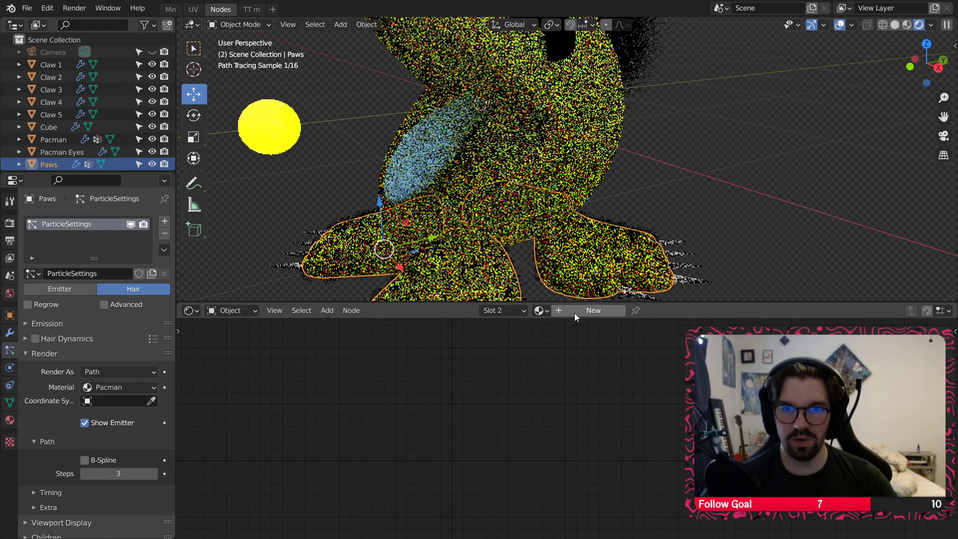
left_click(579, 311)
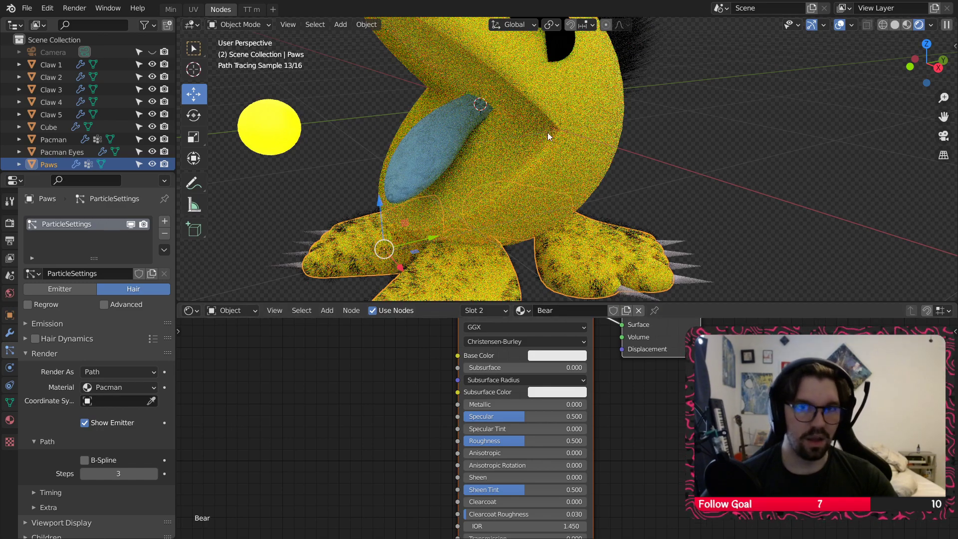
Step: Set the Pacman body's hair particles to render with the Mohawk material
left_click(582, 114)
left_click(124, 387)
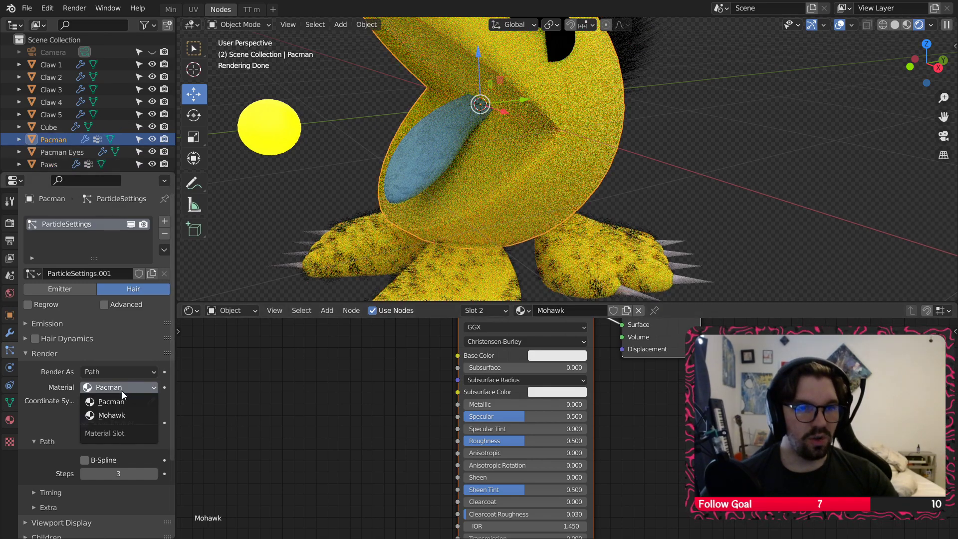
left_click(116, 416)
Step: Set the Paws' hair particles to render with the Bear material
left_click(561, 248)
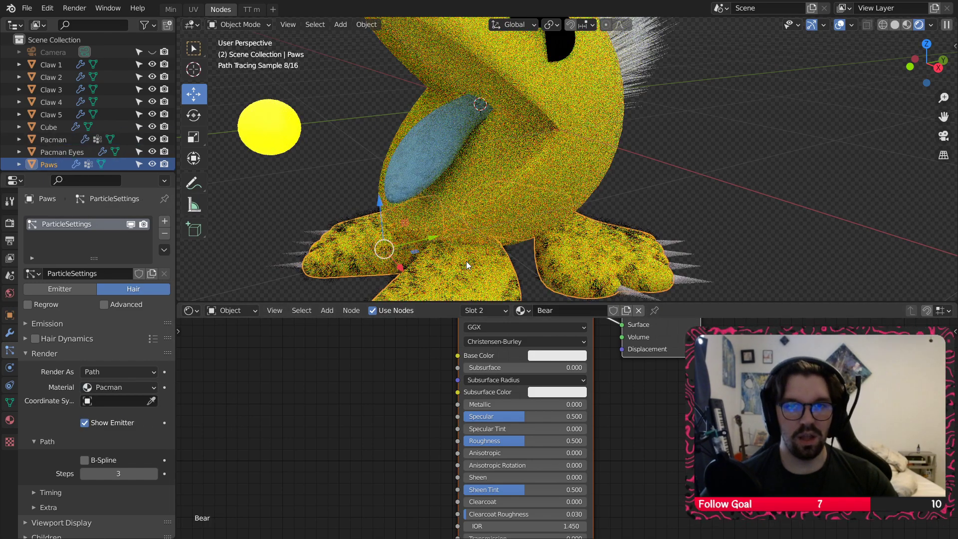
left_click(144, 392)
left_click(129, 414)
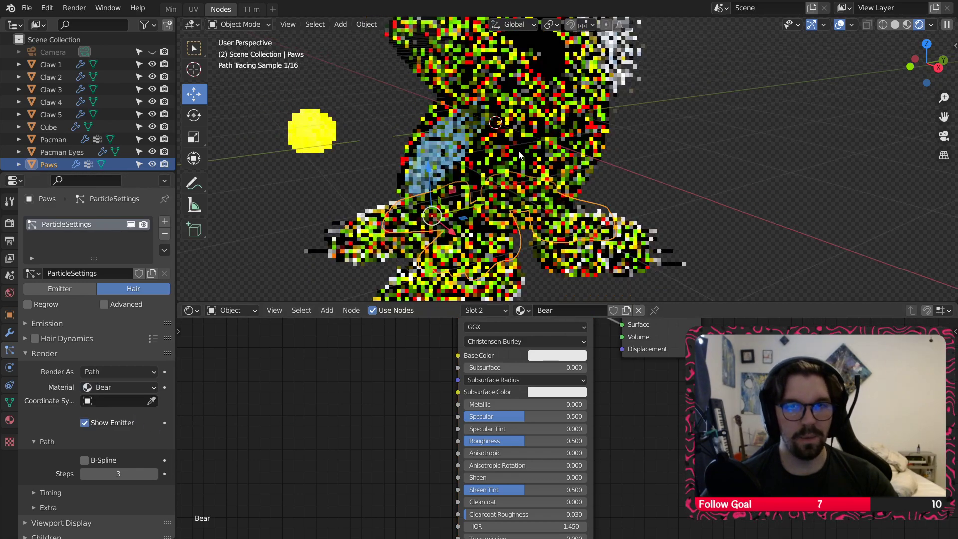
scroll(640, 151, "down", 5)
scroll(640, 150, "up", 4)
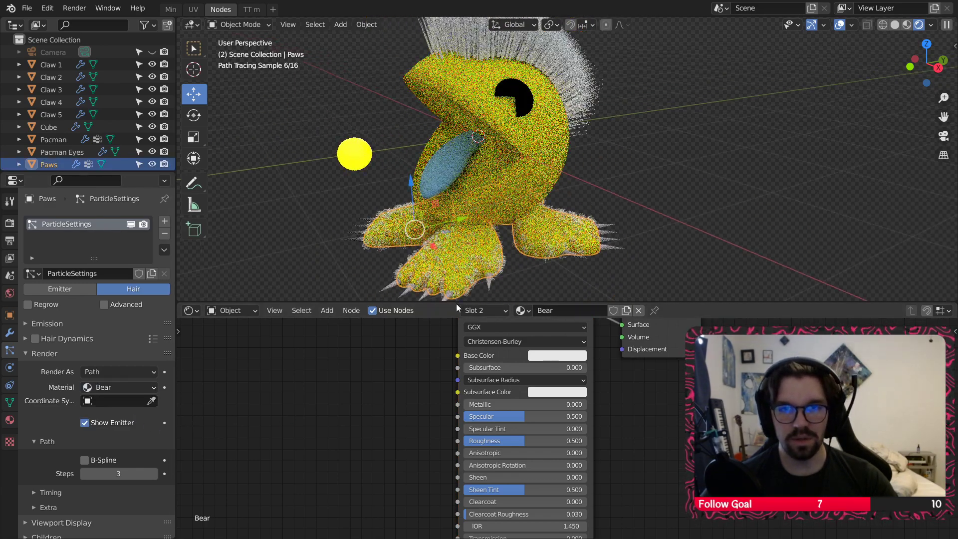
Step: Change the Bear material's Principled BSDF Base Color to a very dark brown
scroll(543, 328, "up", 3)
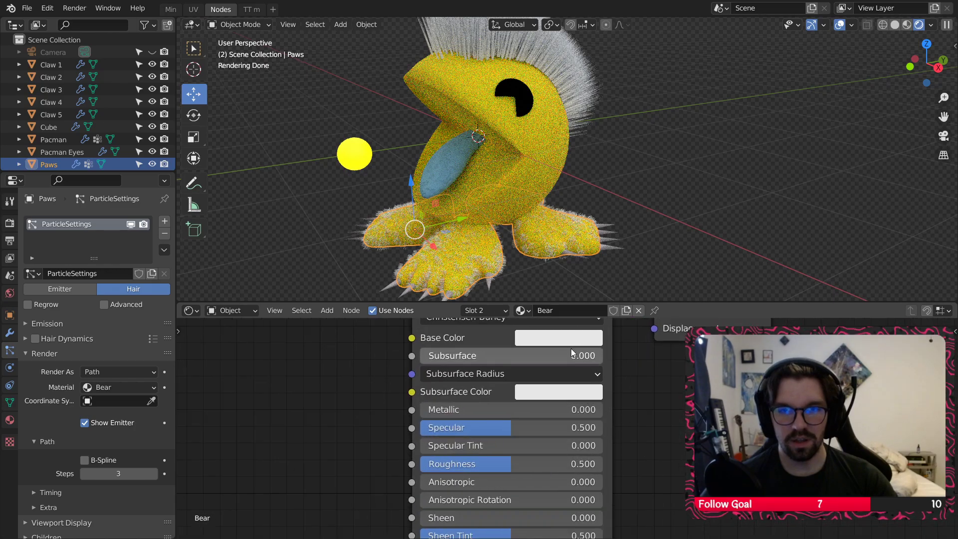
left_click(559, 337)
left_click_drag(655, 148, 658, 164)
left_click_drag(609, 190, 578, 192)
scroll(509, 294, "up", 5)
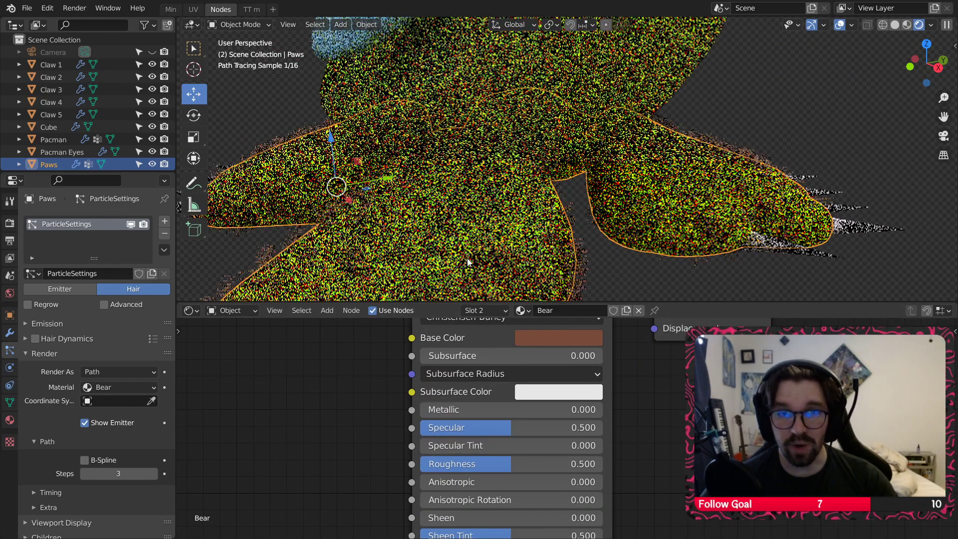
scroll(509, 297, "down", 4)
left_click(544, 339)
left_click_drag(660, 175, 652, 206)
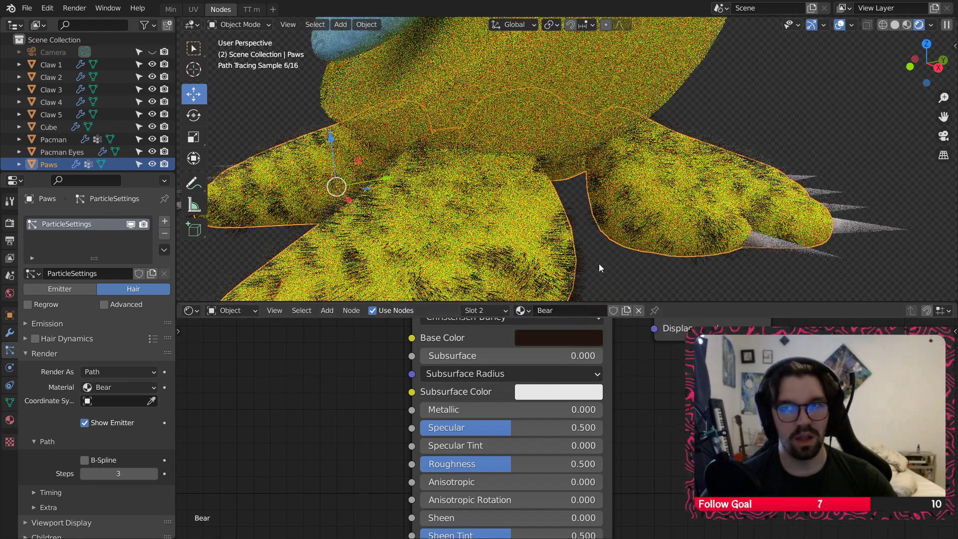
Step: Set the Bear material's Roughness, Specular, Sheen and Sheen Tint to 1.000 and its Clearcoat Roughness to 0.000
middle_click_drag(656, 445, 664, 398)
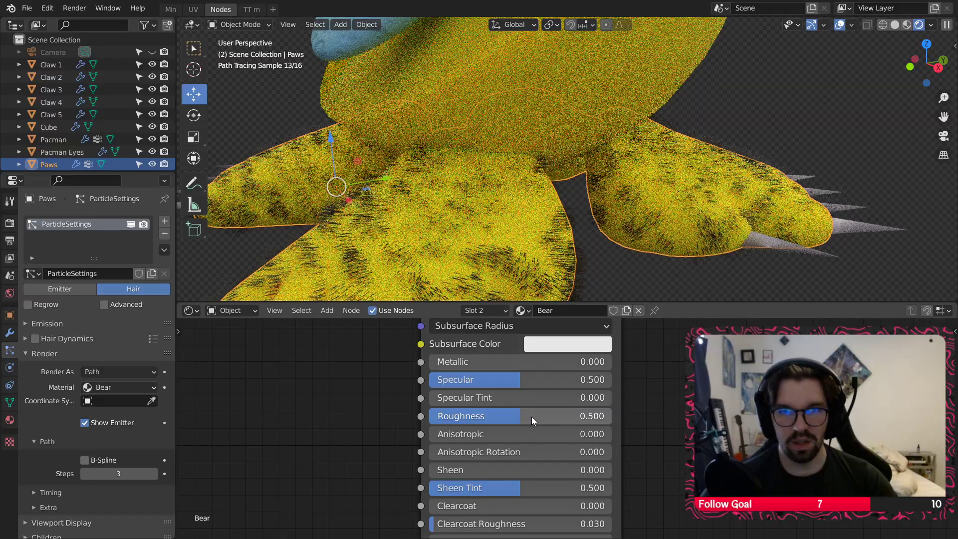
left_click_drag(533, 419, 612, 418)
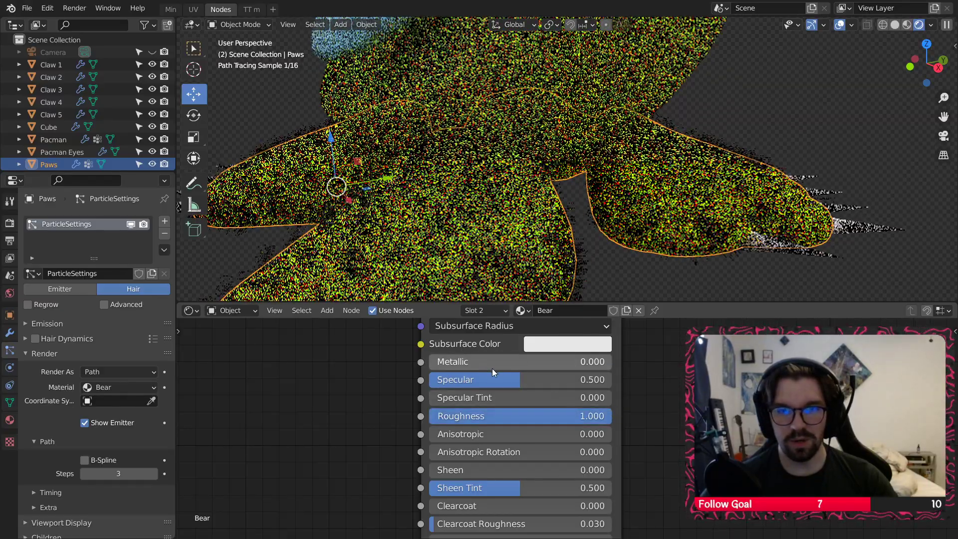
left_click_drag(524, 381, 619, 381)
left_click_drag(514, 471, 618, 471)
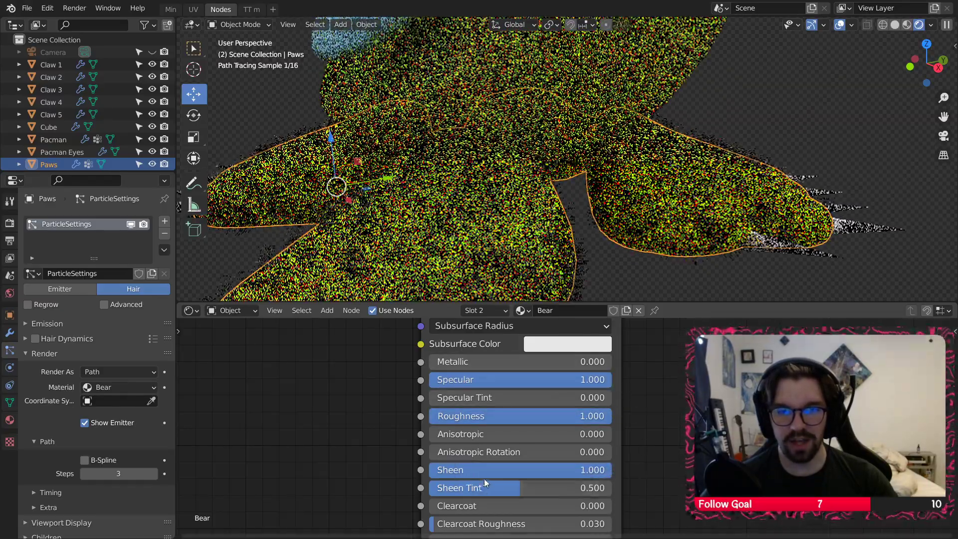
left_click_drag(483, 489, 618, 491)
middle_click_drag(619, 491, 640, 390)
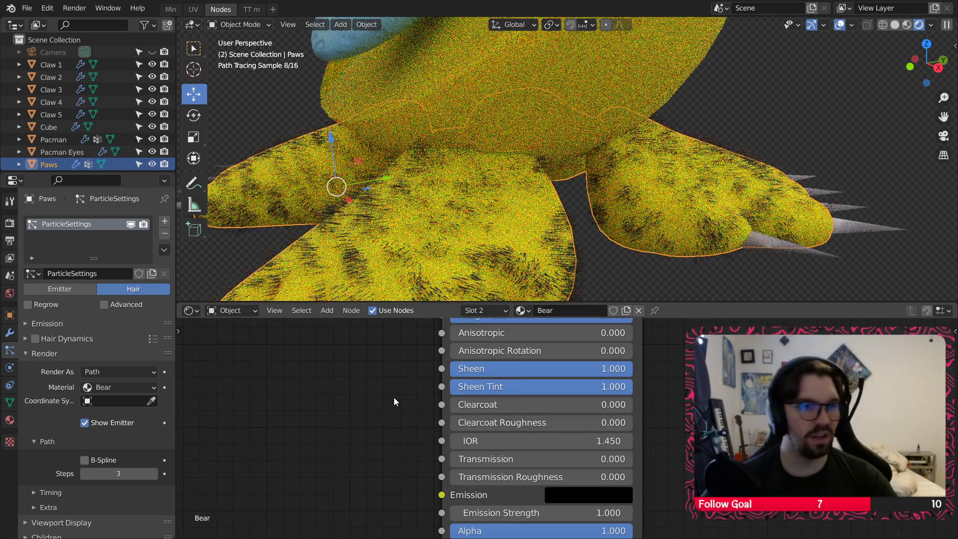
Step: Replace the Bear material's Principled BSDF with a Hair BSDF connected to the Material Output's Surface
scroll(428, 398, "down", 3)
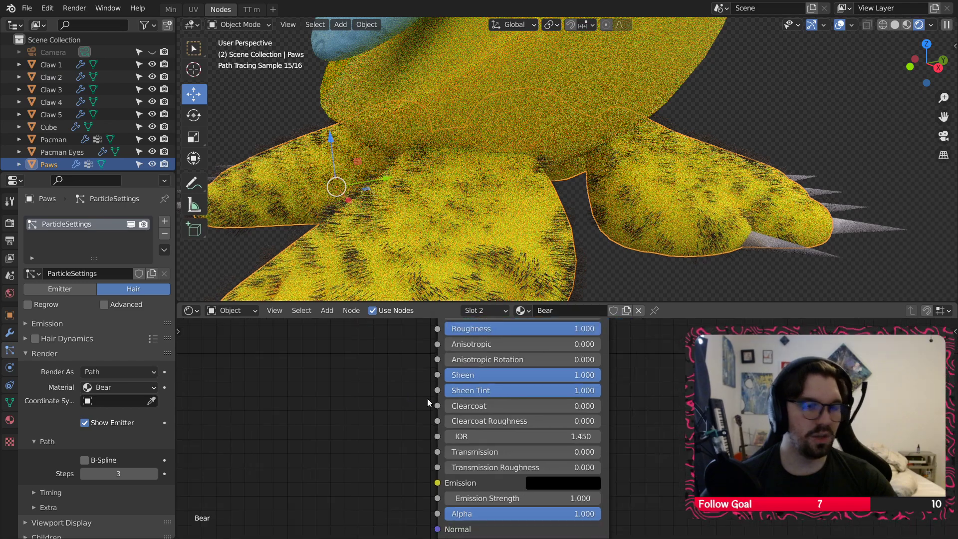
scroll(464, 414, "down", 2)
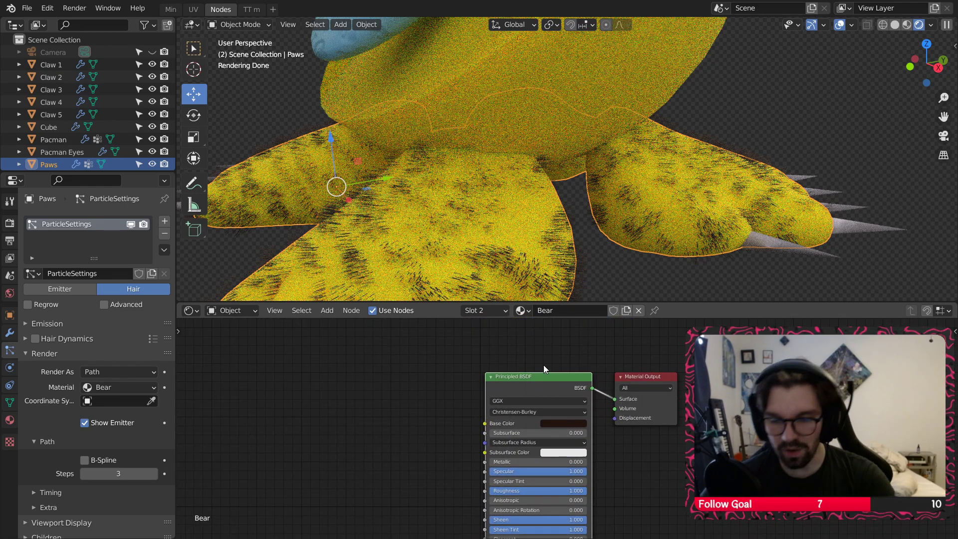
key("x")
left_click(330, 312)
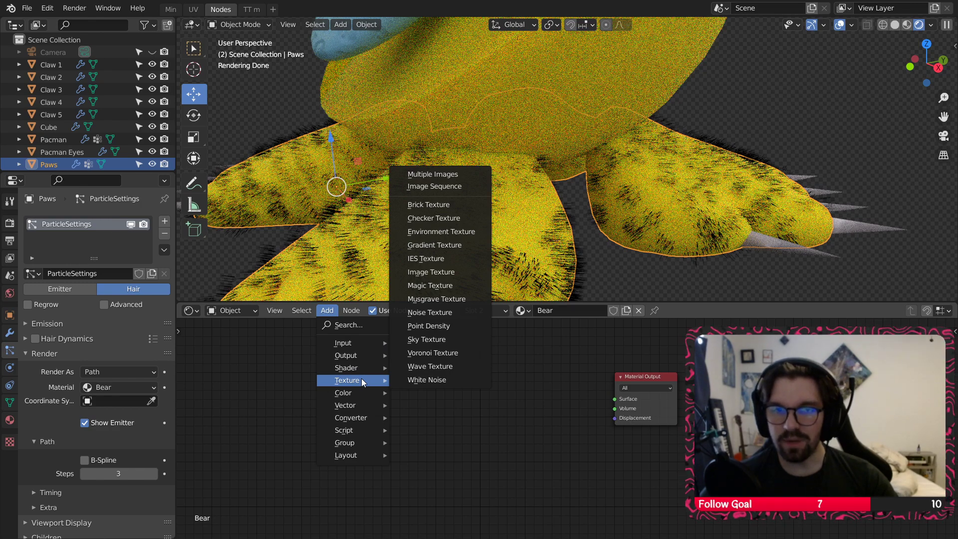
mouse_move(370, 367)
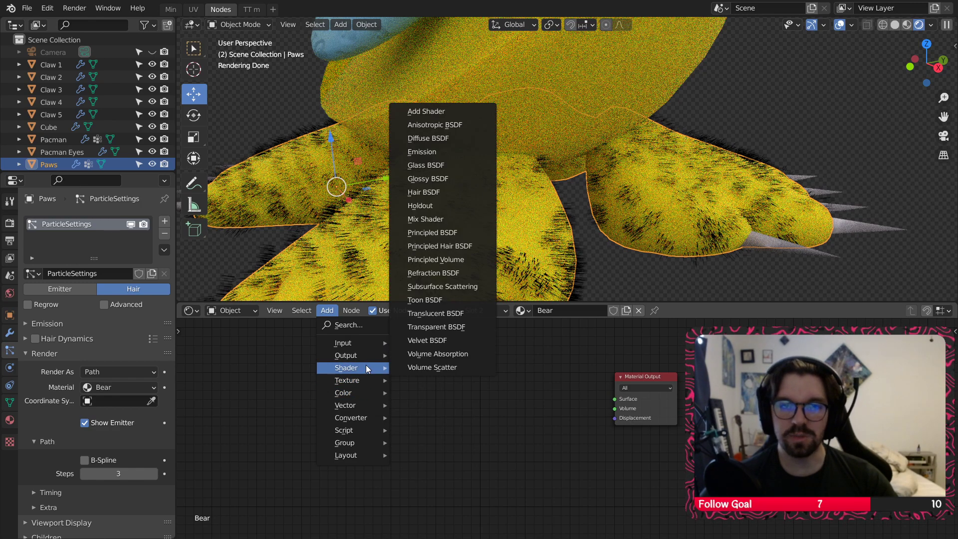
left_click(451, 192)
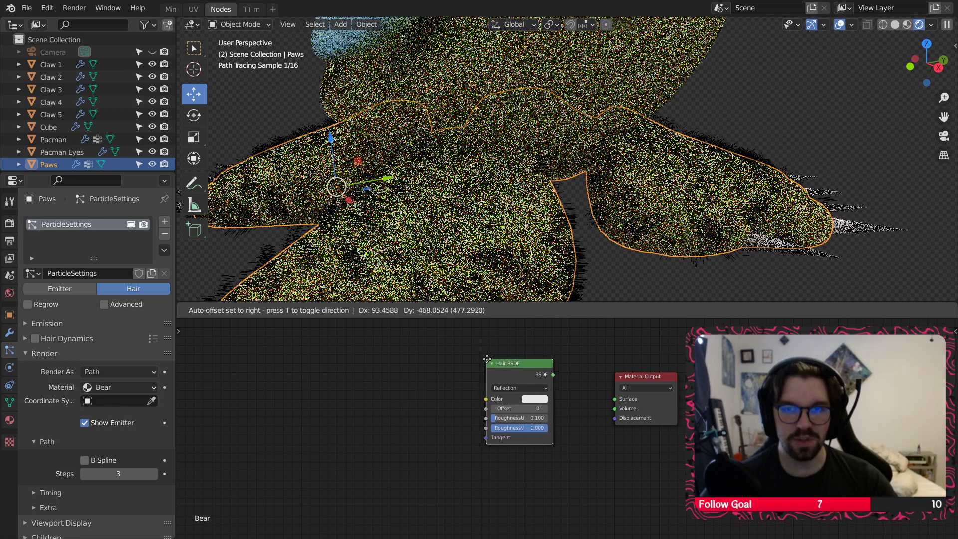
left_click_drag(546, 371, 641, 405)
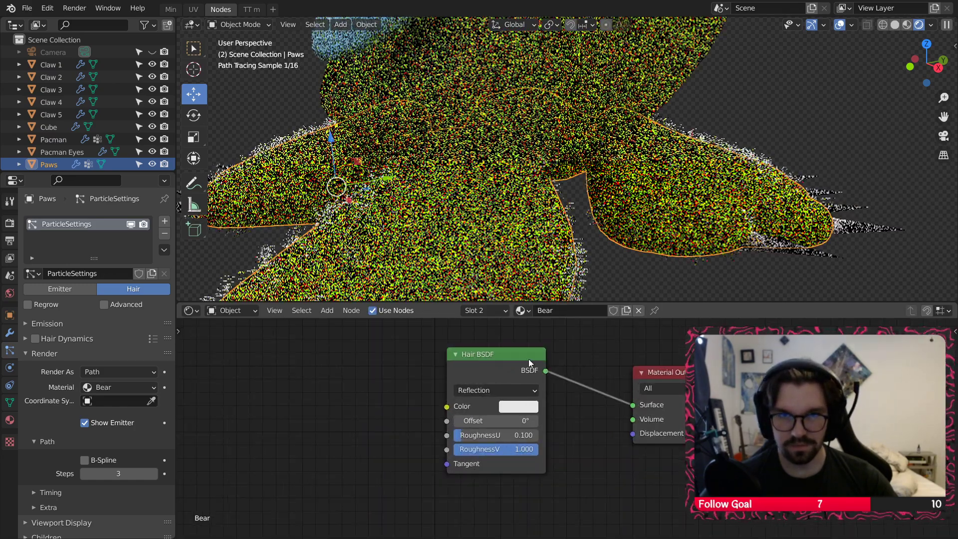
left_click_drag(524, 353, 549, 363)
Step: Set the Bear Hair BSDF's Color to a dark reddish brown with hue 0.021, saturation 0.913 and value 0.057
scroll(563, 398, "up", 3)
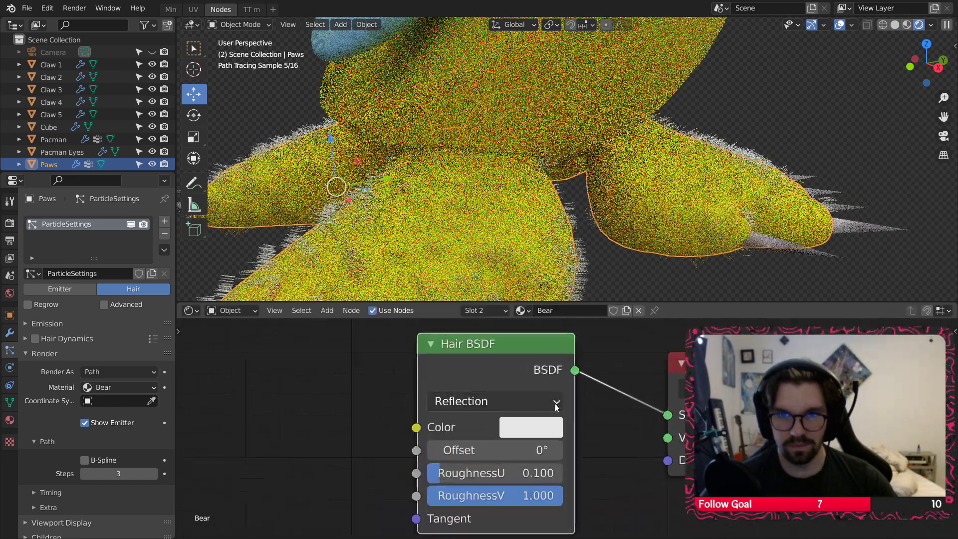
left_click(531, 428)
left_click(573, 260)
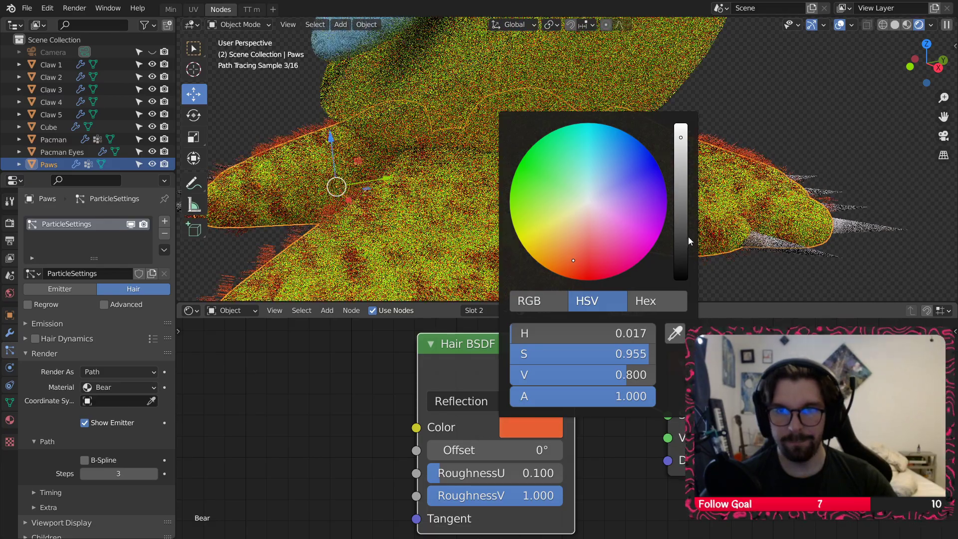
mouse_move(684, 235)
left_mouse_down()
mouse_move(679, 259)
mouse_move(690, 237)
left_mouse_up()
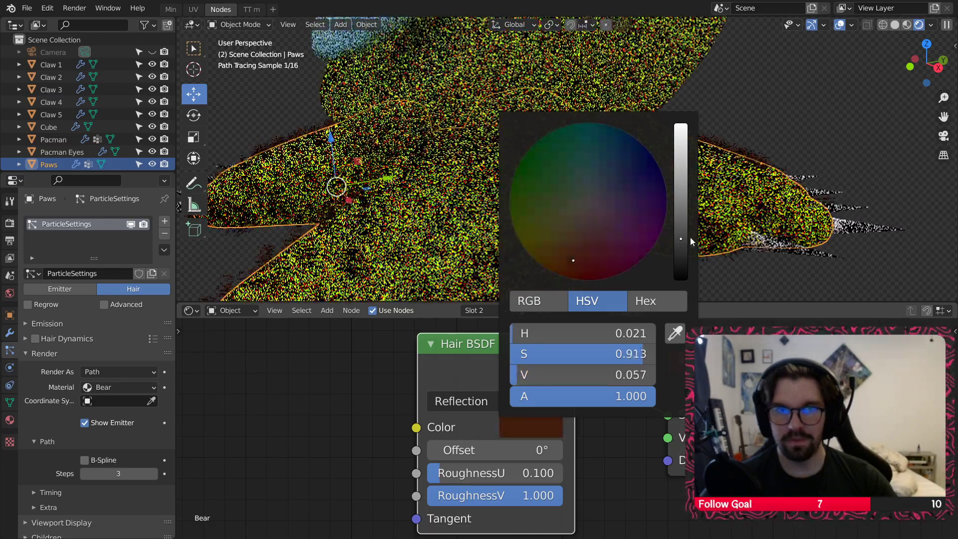
middle_click_drag(779, 136, 605, 212)
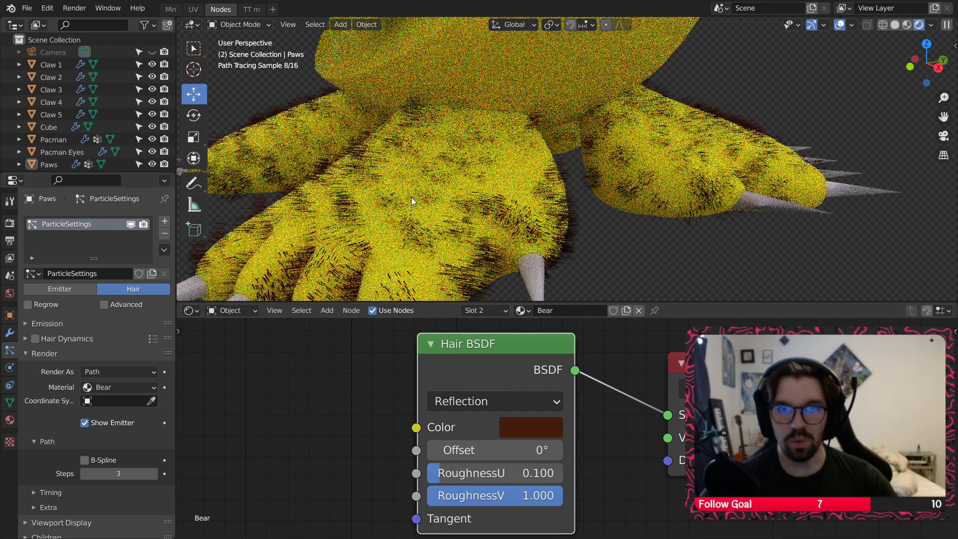
Step: Delete the Principled BSDF node from the Pacman body's Mohawk material
scroll(475, 212, "down", 5)
middle_click_drag(513, 229, 508, 263, "shift")
middle_click_drag(543, 154, 523, 163)
left_click(523, 162)
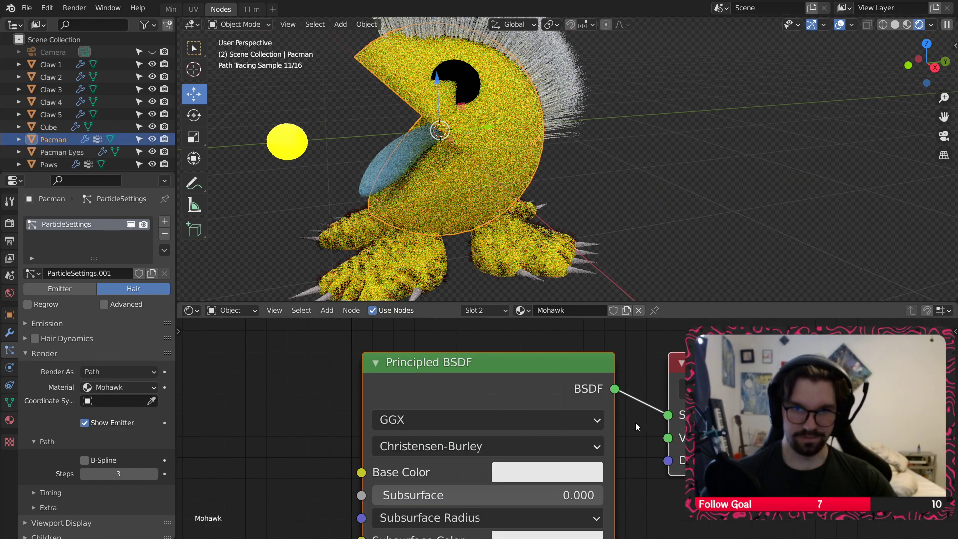
middle_click_drag(636, 453, 632, 385)
middle_click_drag(639, 343, 628, 402)
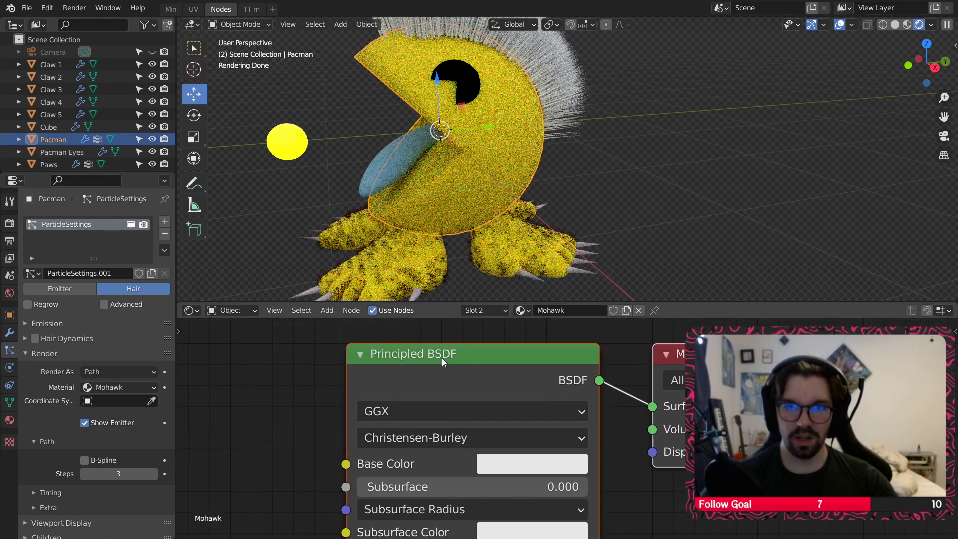
left_click(441, 358)
key("x")
Step: Add a Hair BSDF to the Mohawk material and connect it to the Material Output's Surface
left_click(327, 311)
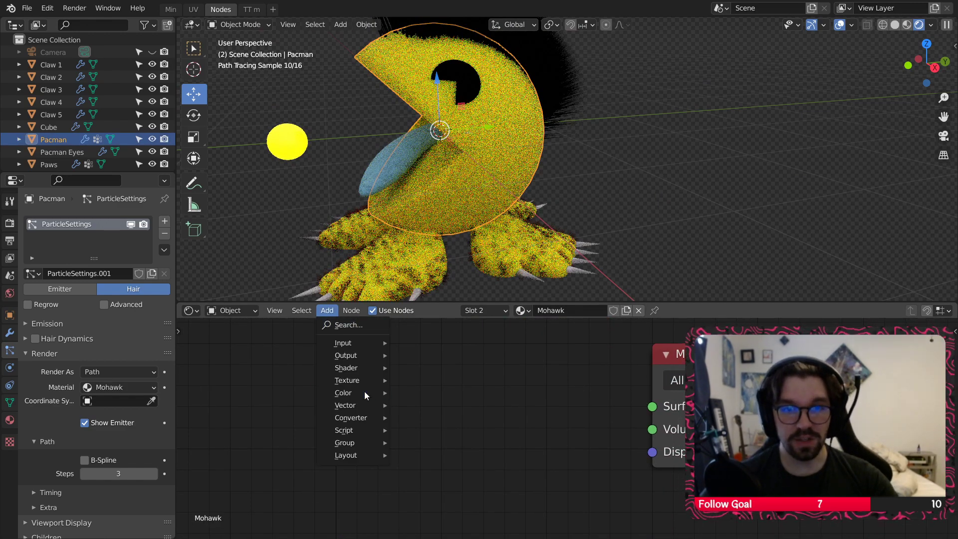
mouse_move(370, 381)
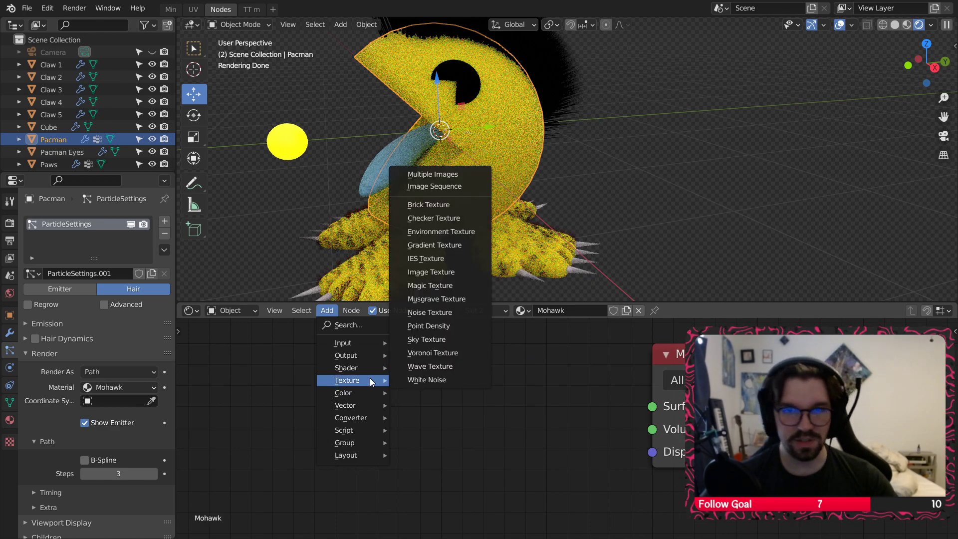
mouse_move(346, 367)
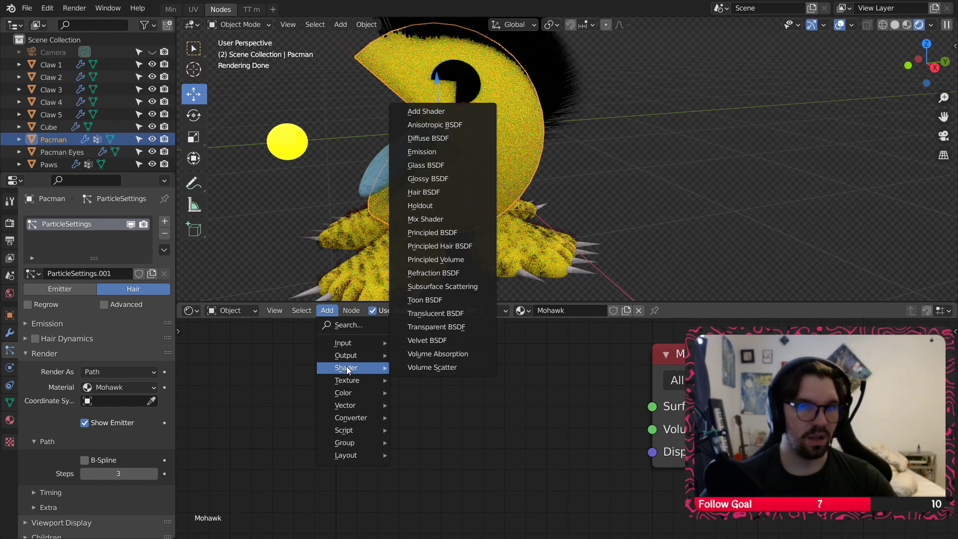
left_click(463, 192)
left_click(412, 344)
left_click_drag(569, 381, 653, 408)
left_click_drag(543, 357, 538, 341)
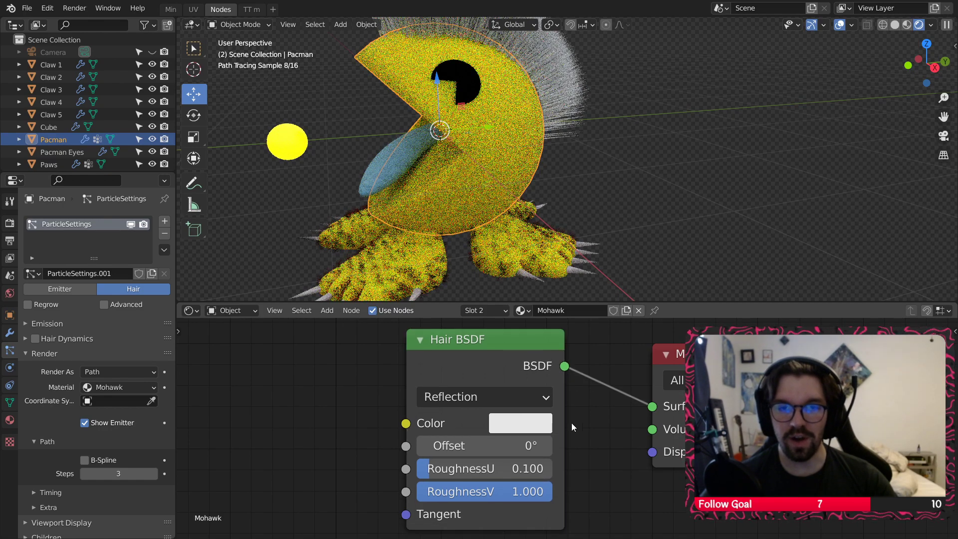
Step: Add a ColorRamp node to the Mohawk material and connect its Color output to the Hair BSDF's Color
middle_click_drag(313, 397, 474, 395)
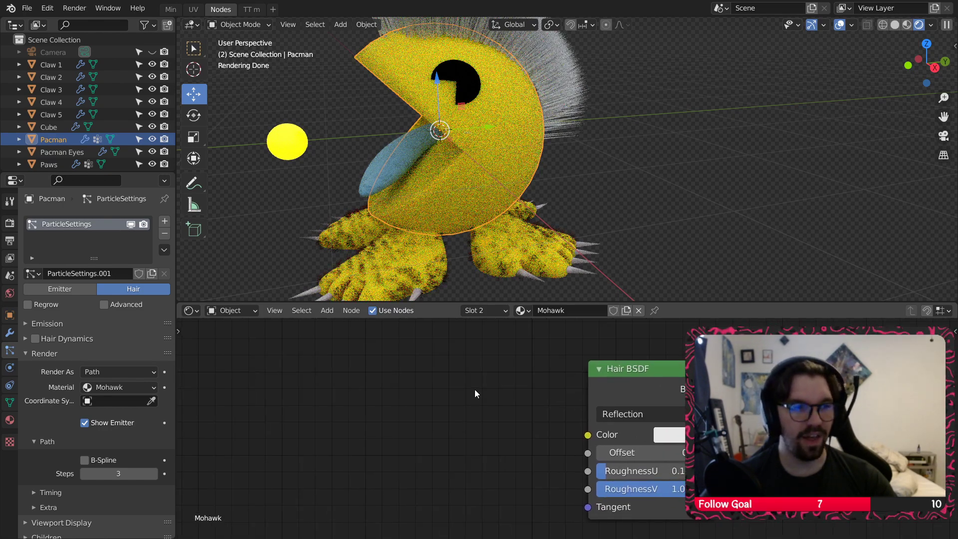
left_click(328, 310)
mouse_move(346, 349)
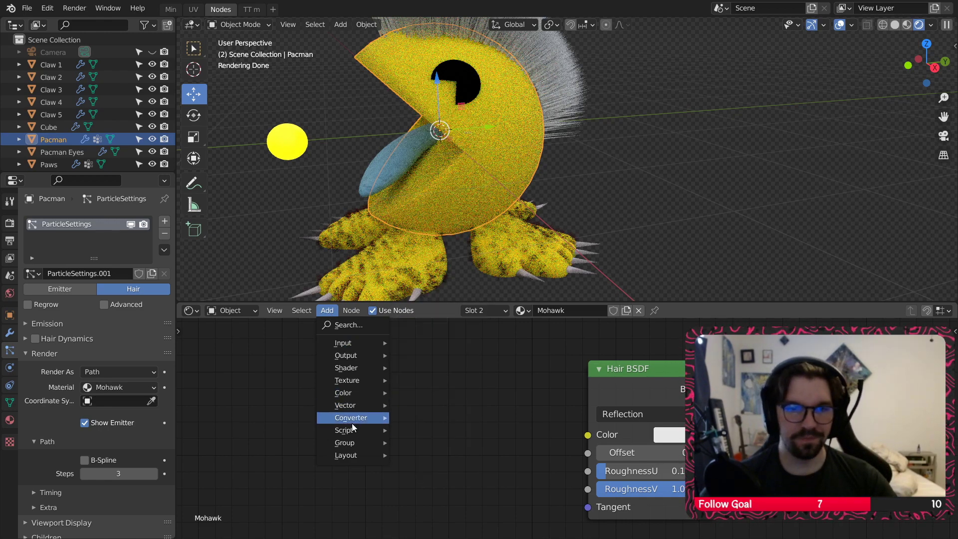
mouse_move(355, 416)
left_click(431, 268)
left_click(302, 361)
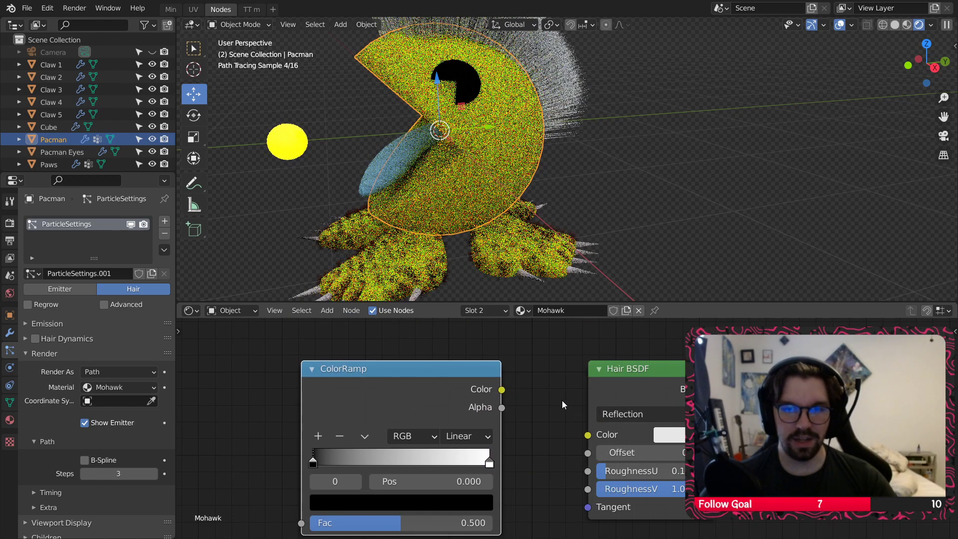
left_click_drag(502, 390, 595, 433)
left_click_drag(436, 378, 441, 368)
left_click(247, 356)
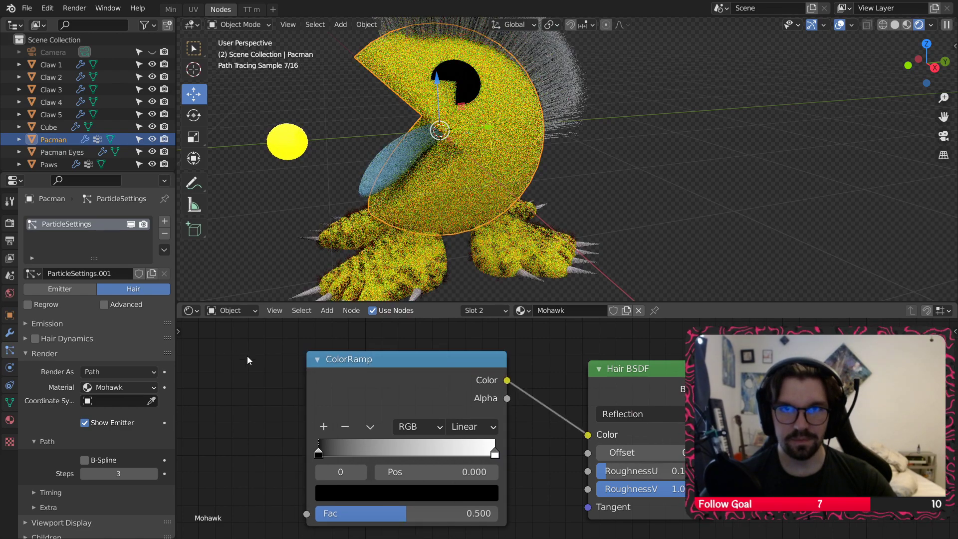
Step: Add a Gradient Texture node before the ColorRamp in the Mohawk material
scroll(248, 357, "down", 2)
middle_click_drag(273, 368, 401, 381)
scroll(343, 373, "down", 2)
middle_click_drag(343, 371, 397, 382)
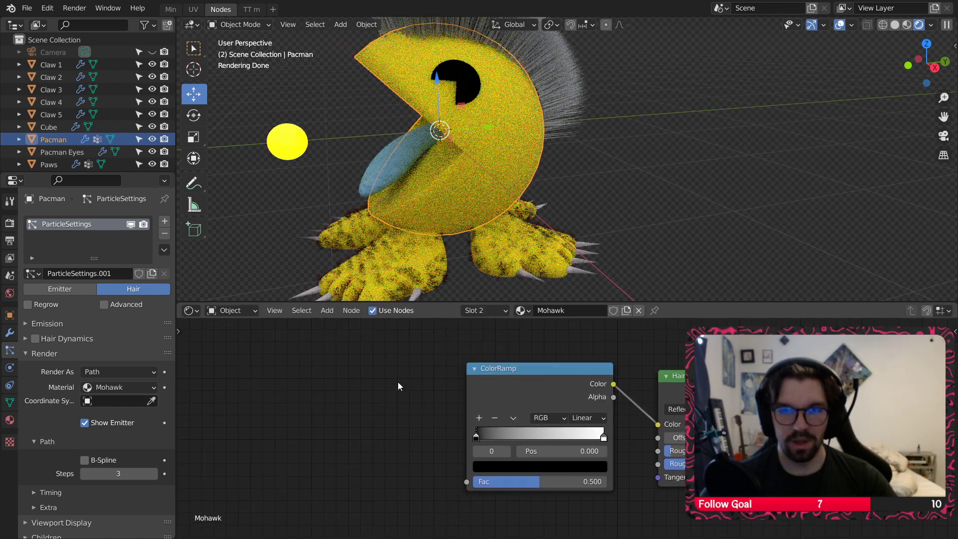
left_click(327, 310)
mouse_move(358, 343)
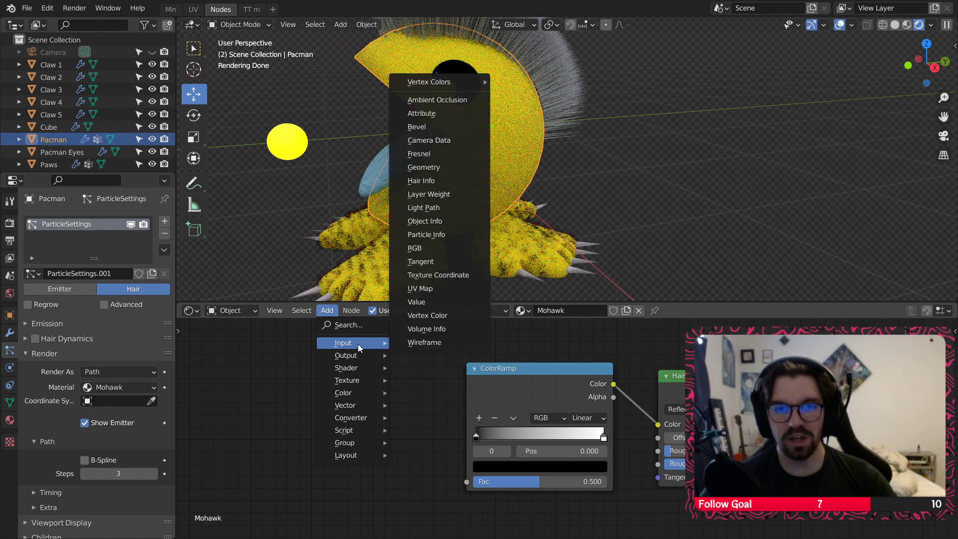
mouse_move(358, 406)
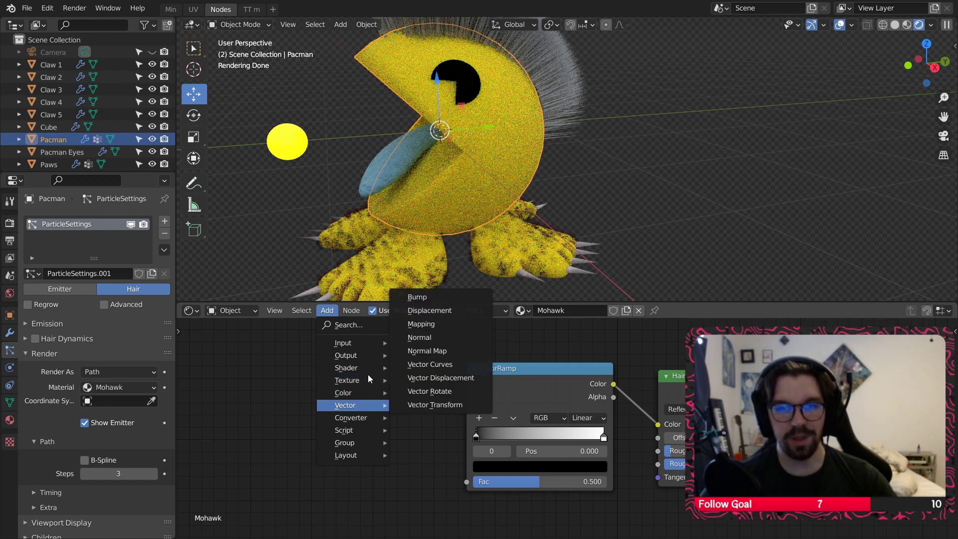
mouse_move(368, 377)
left_click(429, 245)
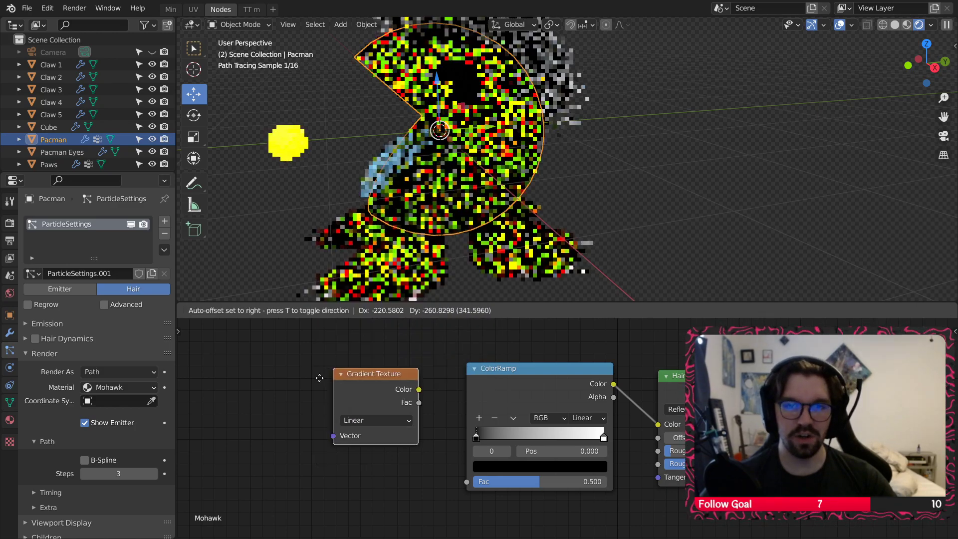
left_click(308, 395)
Step: Set the Gradient Texture to Radial and connect its Color output to the ColorRamp's Fac
left_click(365, 435)
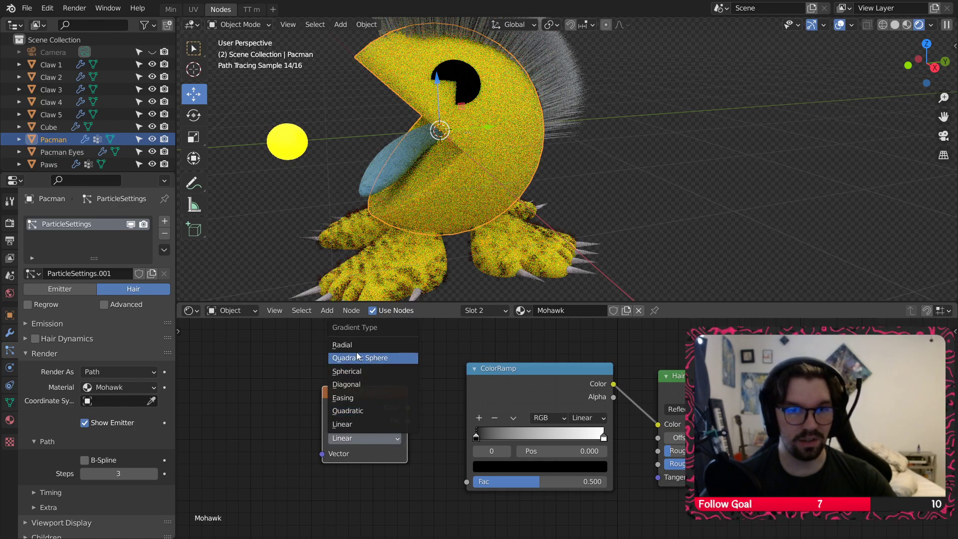
left_click(343, 345)
left_click_drag(407, 420, 467, 482)
left_click_drag(381, 392, 389, 410)
left_click(310, 385)
Step: Add a Texture Coordinate node and connect its Object output to the Gradient Texture's Vector
middle_click_drag(311, 384, 467, 375)
left_click(327, 311)
mouse_move(363, 343)
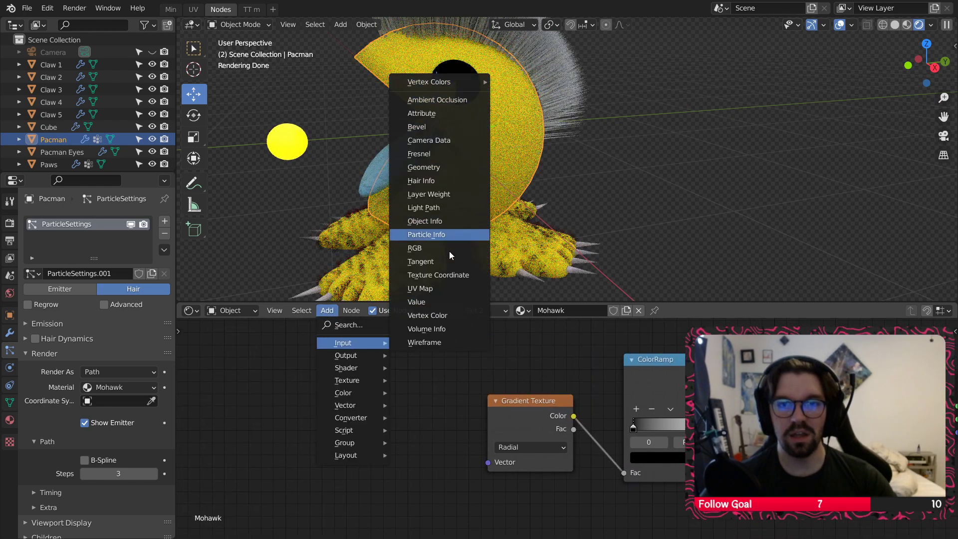
left_click(443, 276)
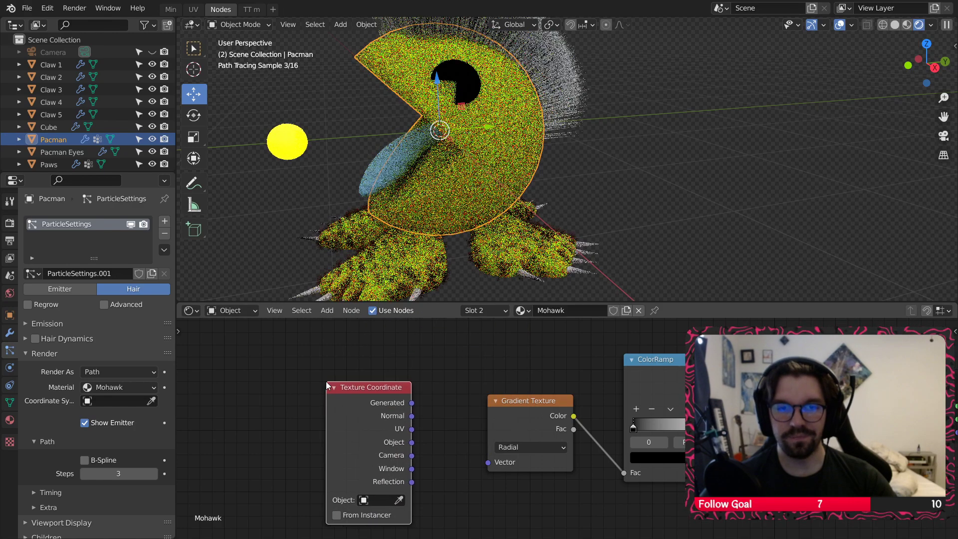
left_click(326, 381)
left_click_drag(411, 442, 488, 463)
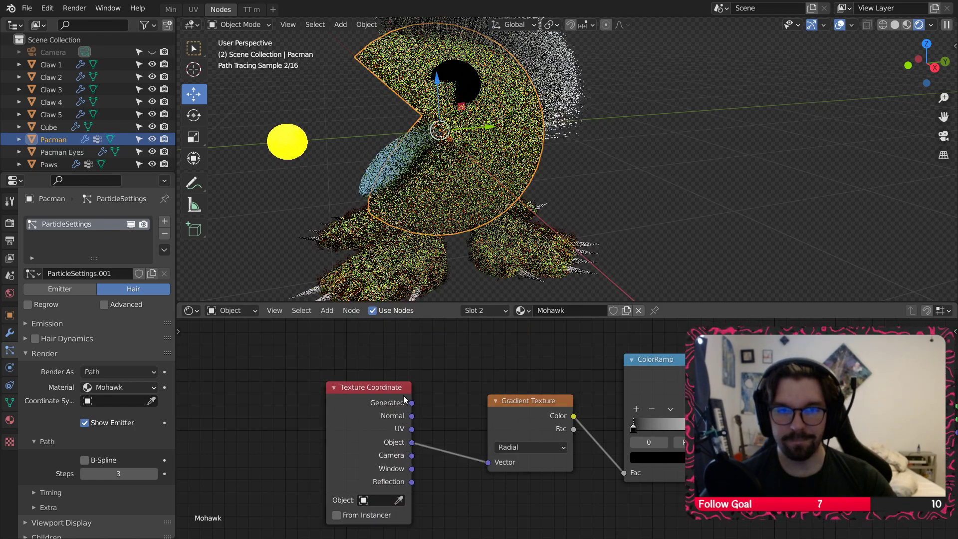
left_click_drag(393, 389, 409, 381)
Step: Set the ColorRamp's first stop to bright red with hue 0.999, saturation 1.000 and value 1.000
scroll(447, 150, "down", 4)
scroll(464, 120, "up", 5)
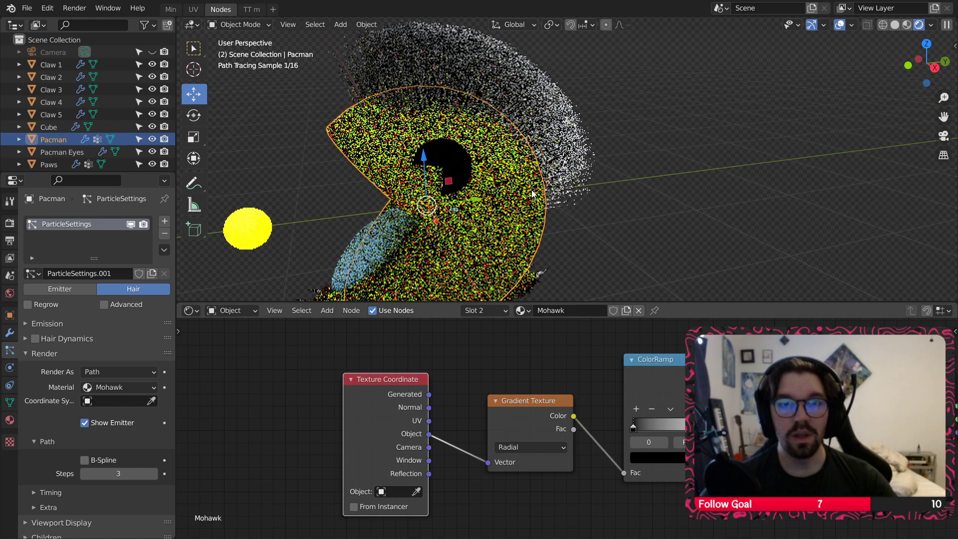
middle_click_drag(648, 424, 510, 431)
scroll(522, 439, "up", 5)
left_click(475, 433)
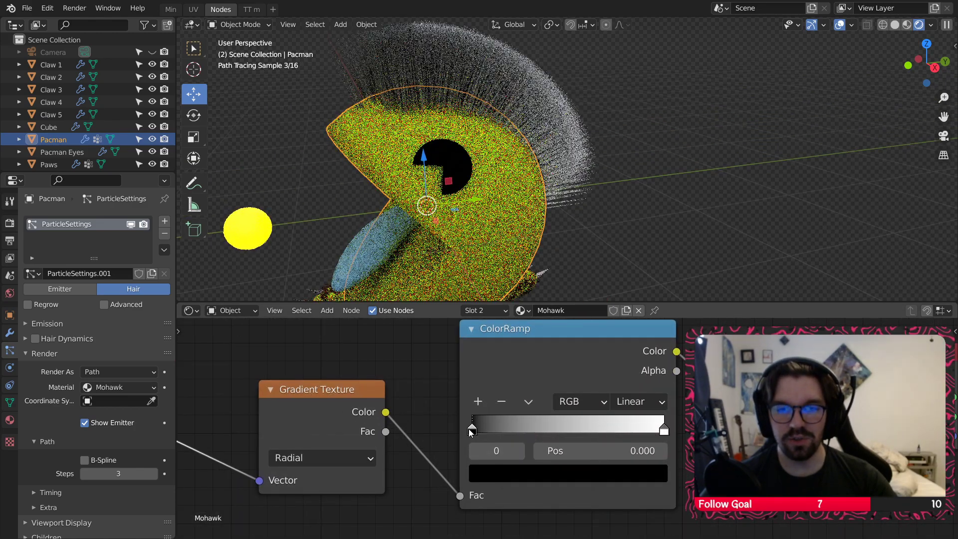
left_click(492, 468)
left_click_drag(634, 263, 625, 217)
left_click_drag(591, 286, 550, 348)
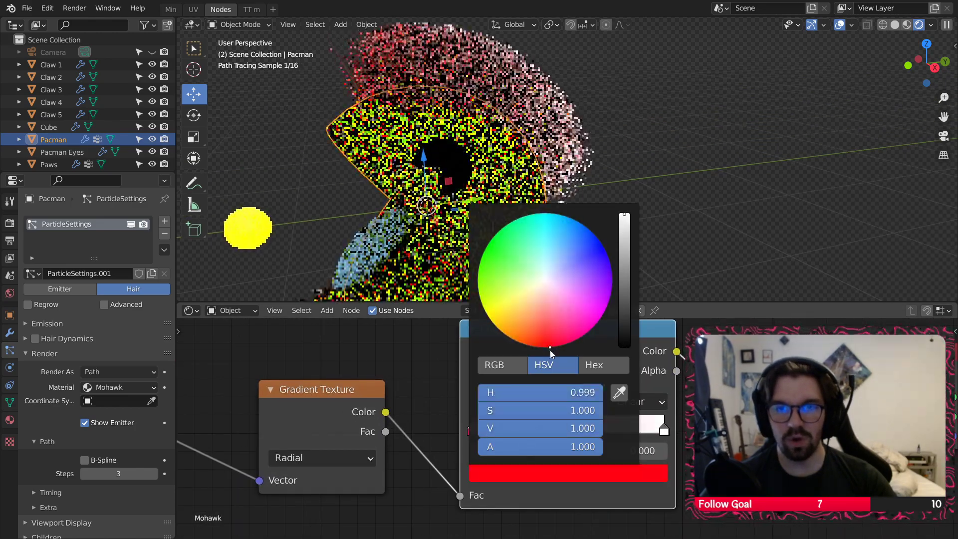
Step: Color the ColorRamp's last stop blue with hue 0.665, and move the blue stop to 0.696 and the red stop to 0.159
left_click(664, 428)
left_click(492, 473)
left_click_drag(545, 280, 599, 240)
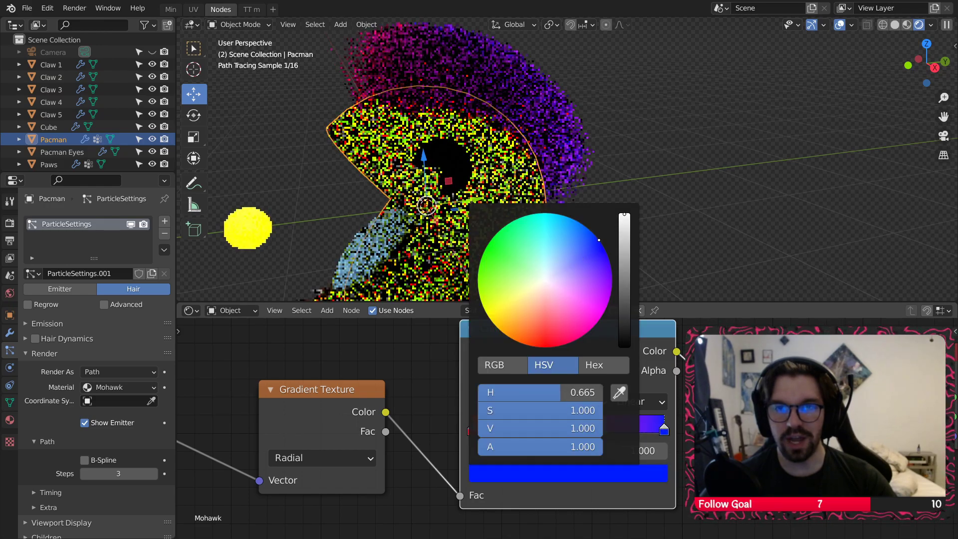
left_click_drag(663, 429, 604, 427)
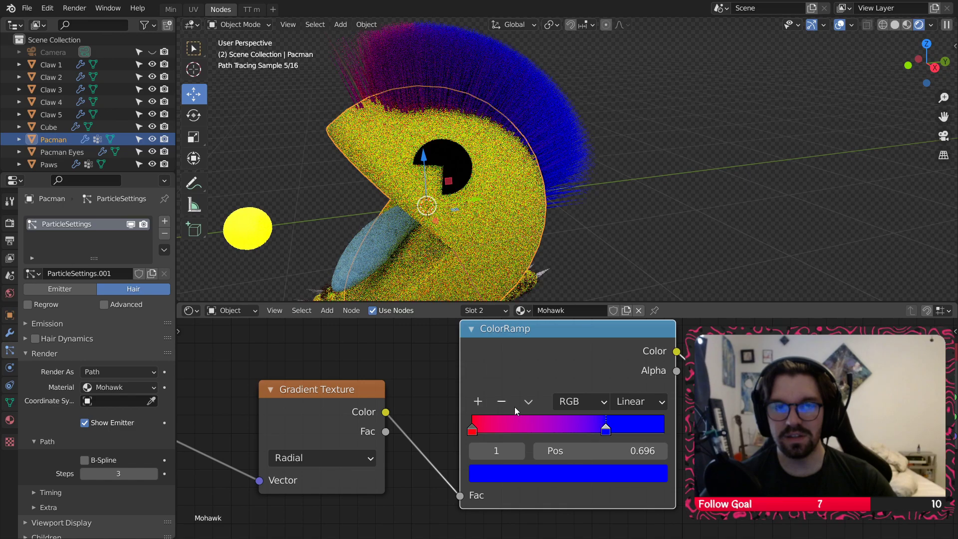
left_click_drag(472, 429, 501, 423)
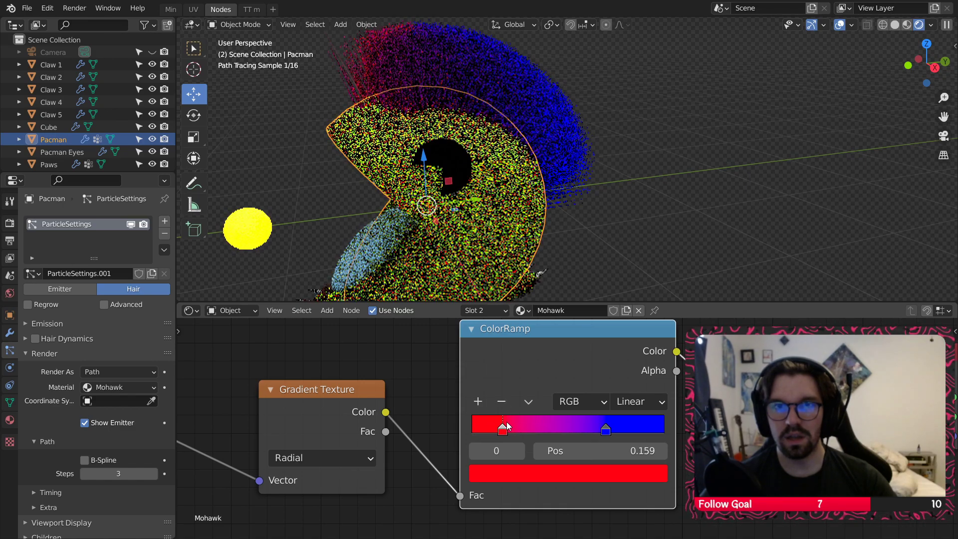
Step: Switch the ColorRamp's color mode to HSV and its hue interpolation to Far
scroll(583, 373, "up", 2)
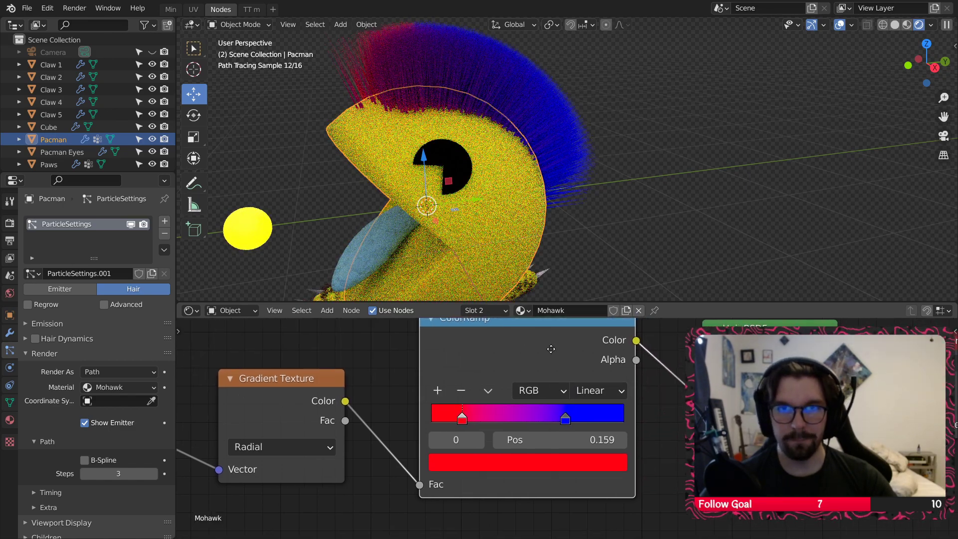
left_click(544, 396)
left_click(534, 448)
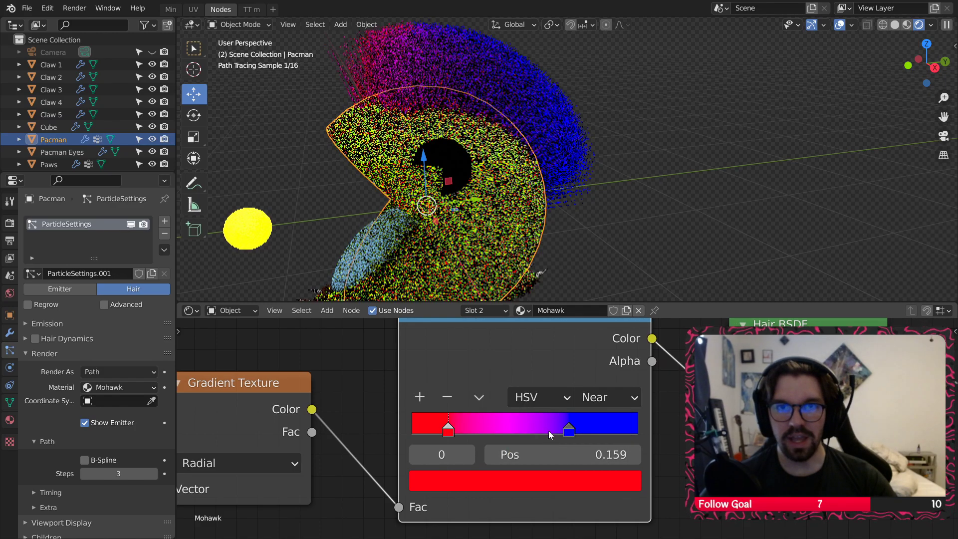
left_click(606, 397)
left_click(581, 443)
Step: Recolor the ColorRamp's last stop red with hue 0.999, saturation 1.000 and value 1.000, and inspect the mohawk
left_click(569, 430)
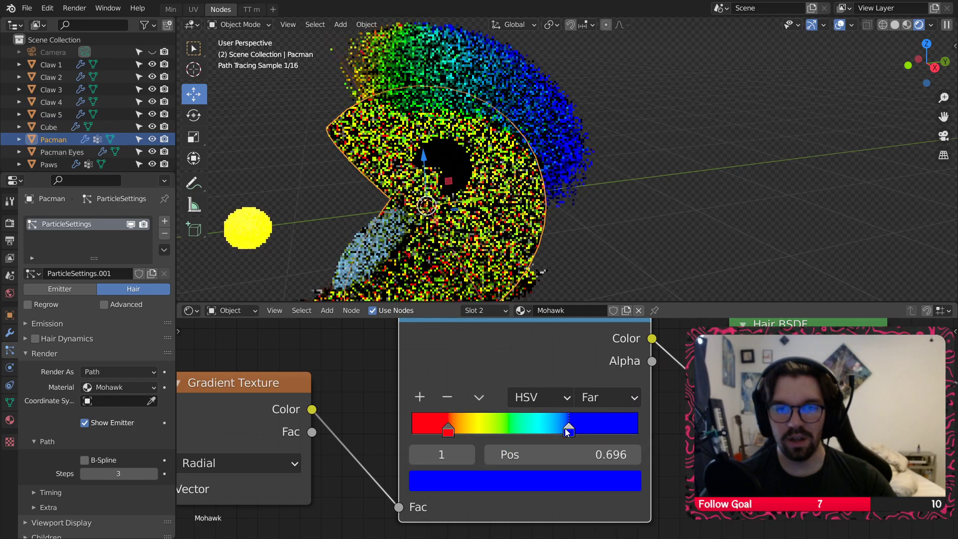
left_click(567, 481)
left_click_drag(526, 259, 503, 333)
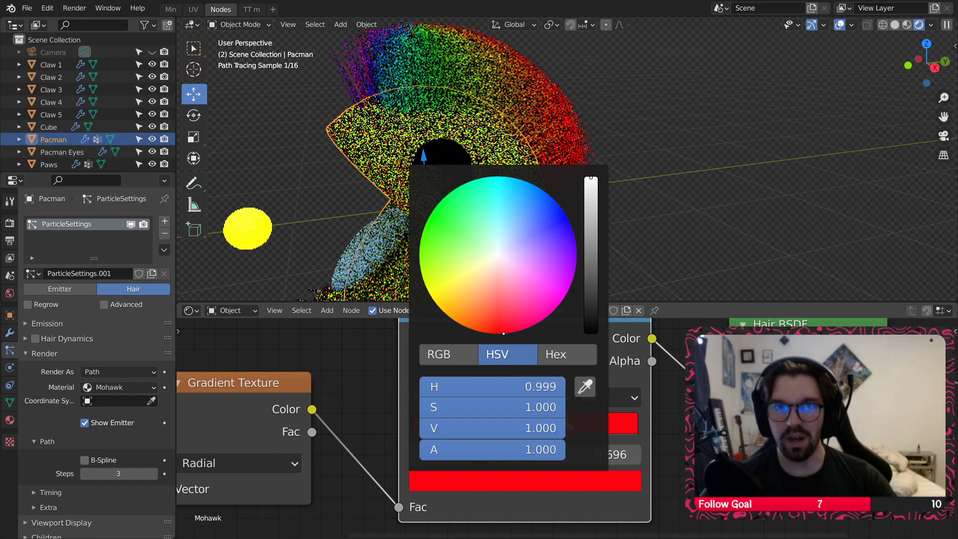
left_click(667, 181)
scroll(494, 135, "down", 4)
middle_click_drag(493, 135, 455, 128)
scroll(464, 122, "up", 4)
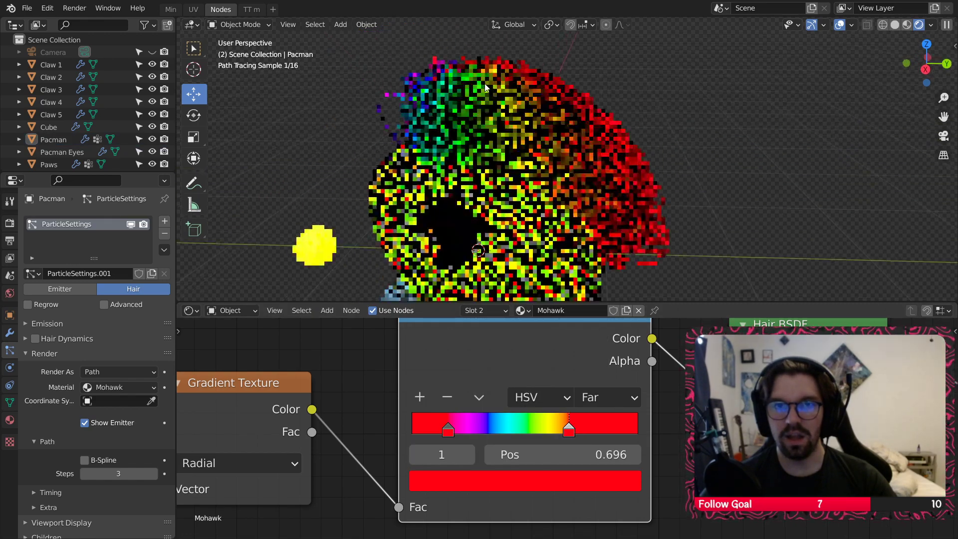
middle_click_drag(541, 83, 519, 116)
scroll(519, 116, "down", 1)
scroll(519, 116, "down", 2)
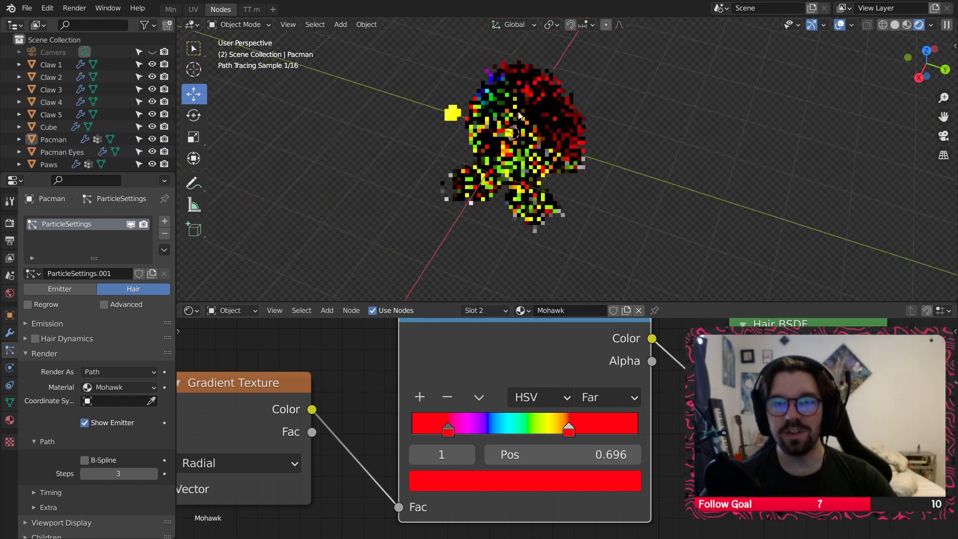
Step: Move the Texture Coordinate node away from the Gradient Texture and insert a Mapping node on the link between them
middle_click_drag(285, 375, 537, 351)
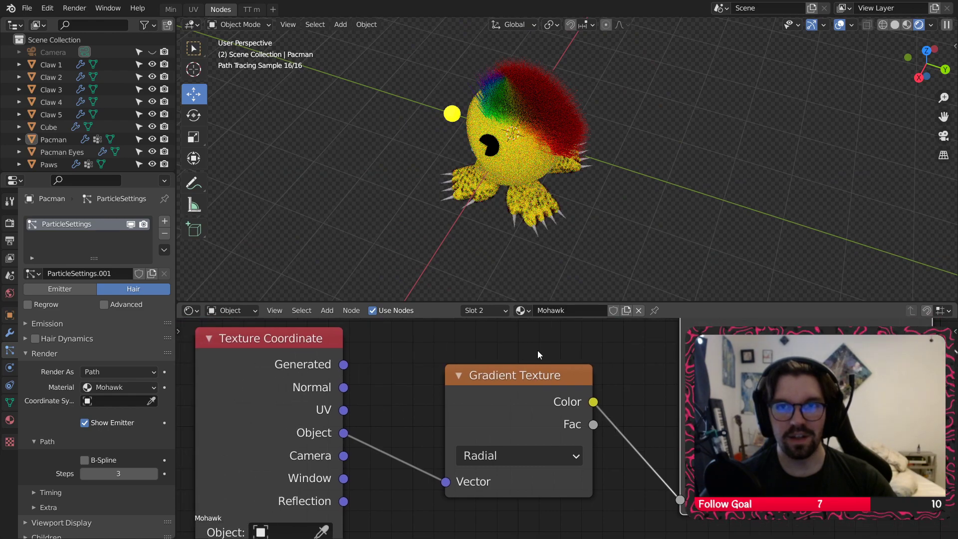
scroll(395, 360, "down", 2)
middle_click_drag(392, 362, 439, 364)
left_click_drag(375, 344, 227, 336)
middle_click_drag(301, 354, 421, 348)
left_click(327, 310)
mouse_move(372, 383)
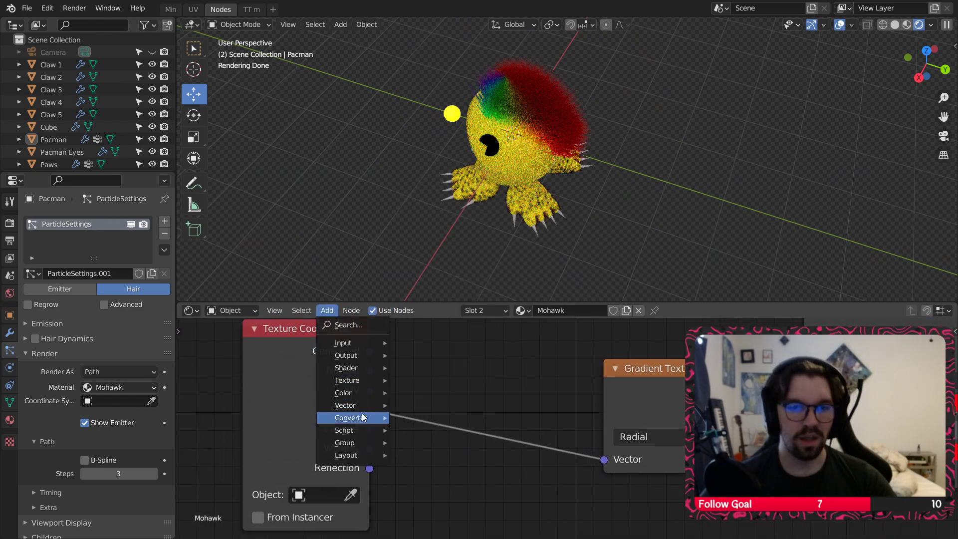
mouse_move(366, 404)
left_click(425, 325)
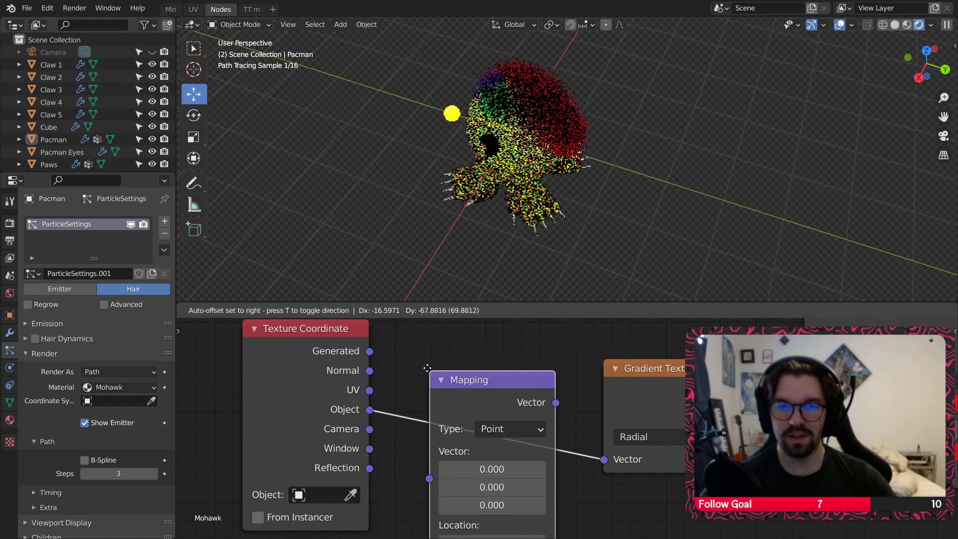
left_click(400, 337)
Step: Set the Mapping node's Y rotation to 90°
middle_click_drag(571, 506, 491, 374)
scroll(444, 423, "up", 2)
left_click(441, 423)
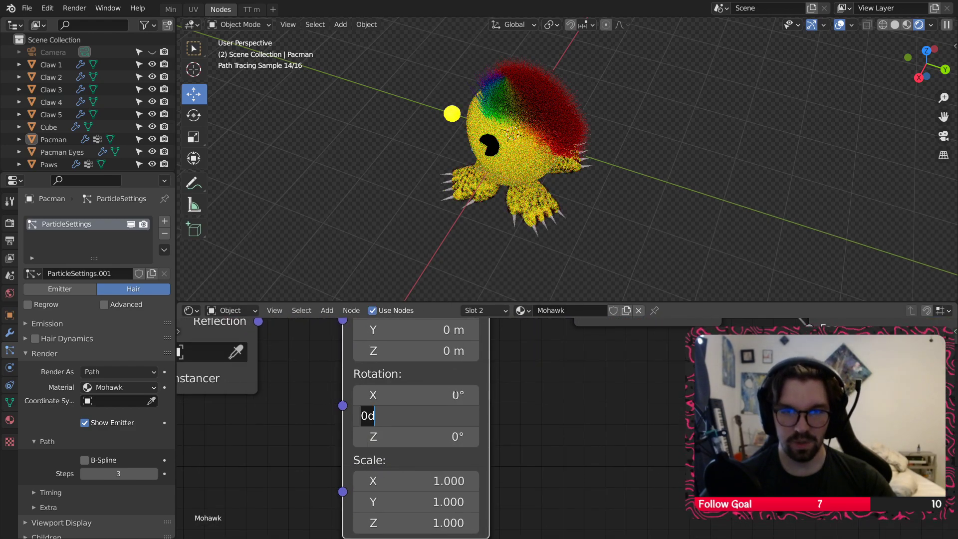
type("90")
key("Return")
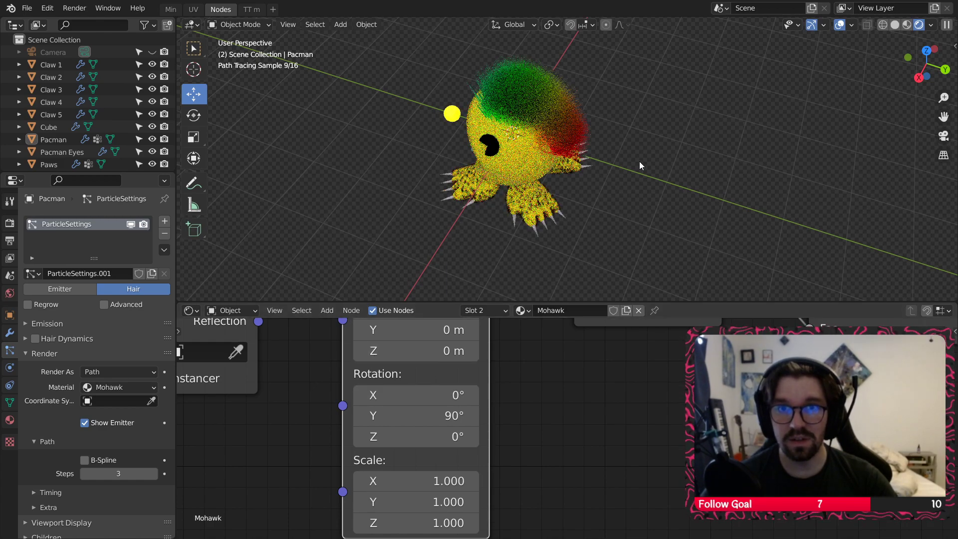
Step: Move the ColorRamp's last stop to position 0.710 and its first stop to 0.464 to compress the rainbow
middle_click_drag(523, 188, 438, 202, "shift")
middle_click_drag(630, 394, 489, 447)
middle_click_drag(793, 322, 604, 403)
scroll(605, 404, "up", 1)
mouse_move(598, 416)
left_mouse_down()
mouse_move(582, 415)
mouse_move(605, 414)
left_mouse_up()
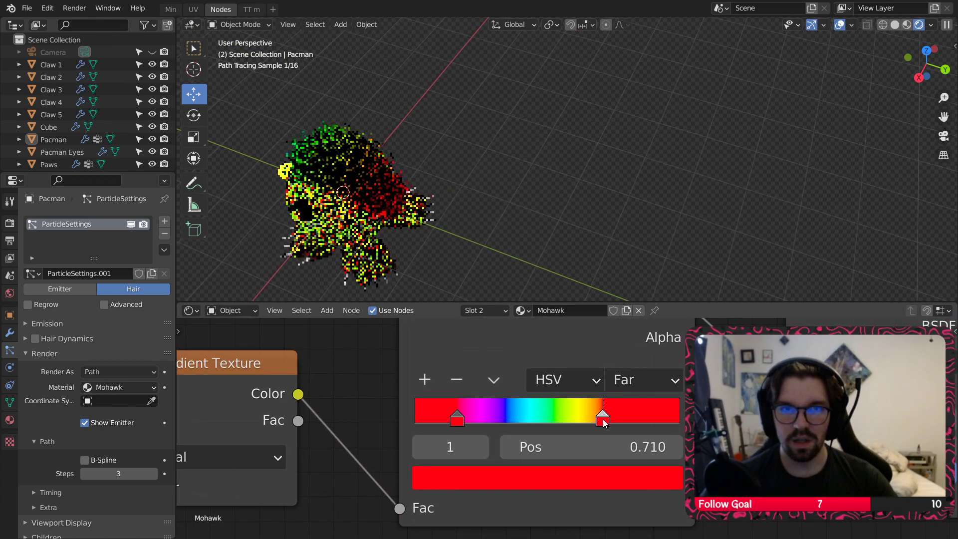
left_click_drag(458, 421, 539, 424)
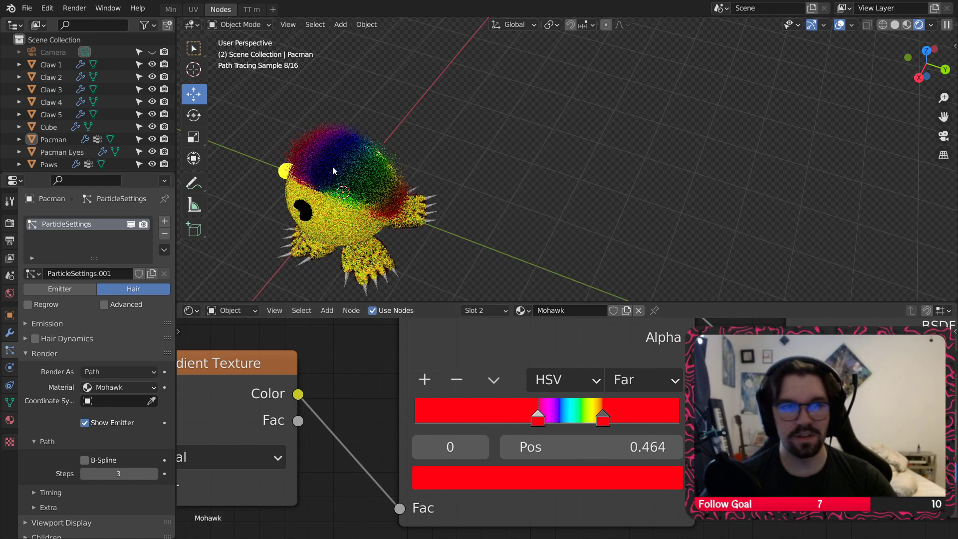
Step: Examine the rainbow gradient on the mohawk from several angles
middle_click_drag(332, 167, 384, 161)
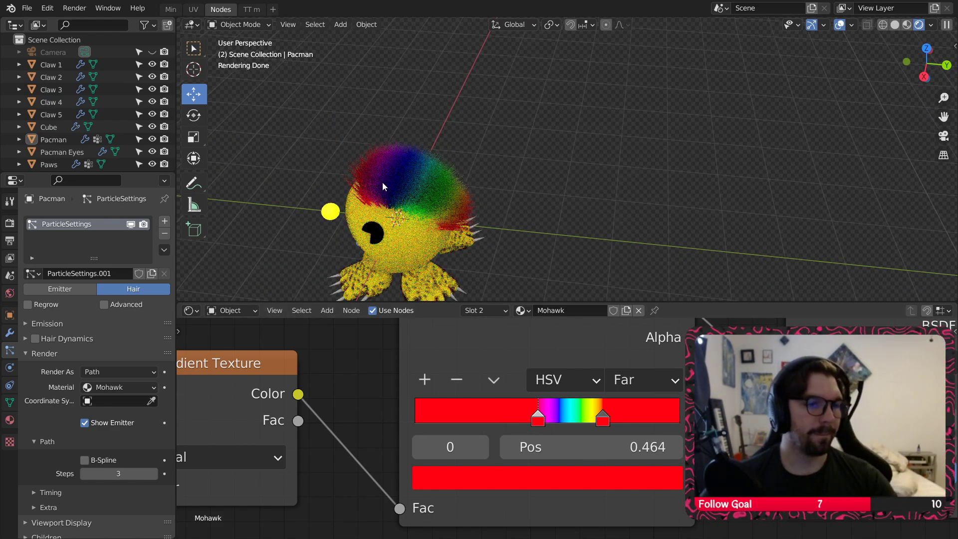
middle_click_drag(383, 186, 448, 112)
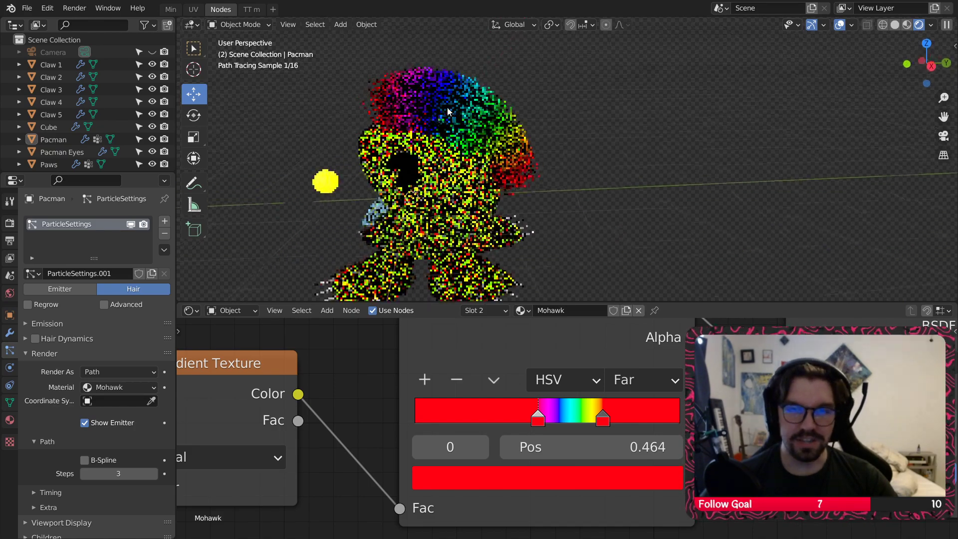
middle_click_drag(453, 157, 504, 130, "shift")
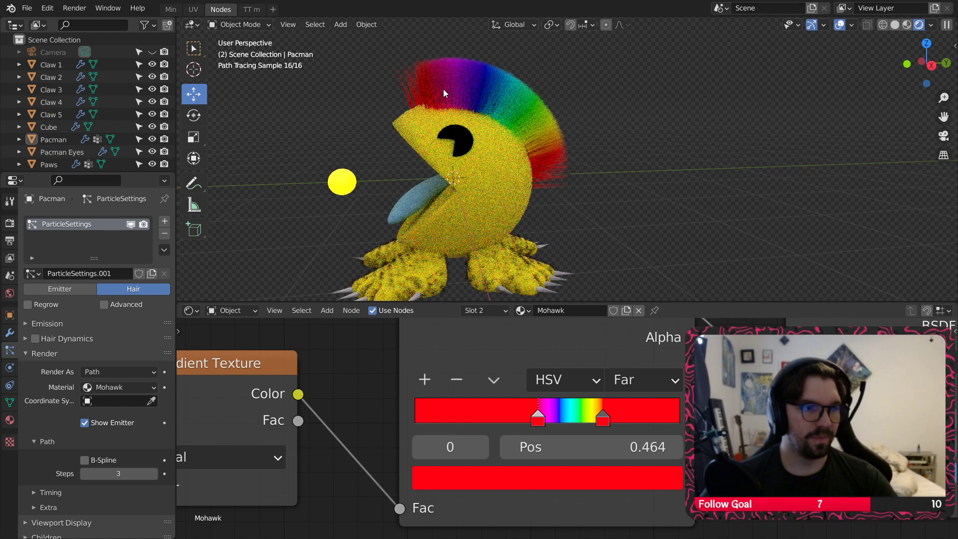
scroll(481, 101, "up", 2)
middle_click_drag(478, 121, 539, 145)
scroll(449, 185, "down", 2)
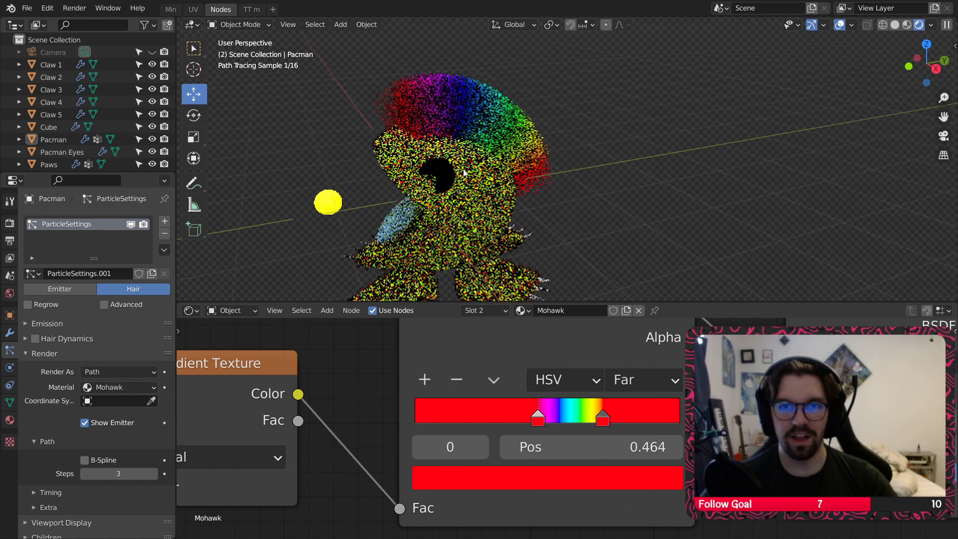
middle_click_drag(464, 173, 529, 97)
scroll(537, 79, "down", 1)
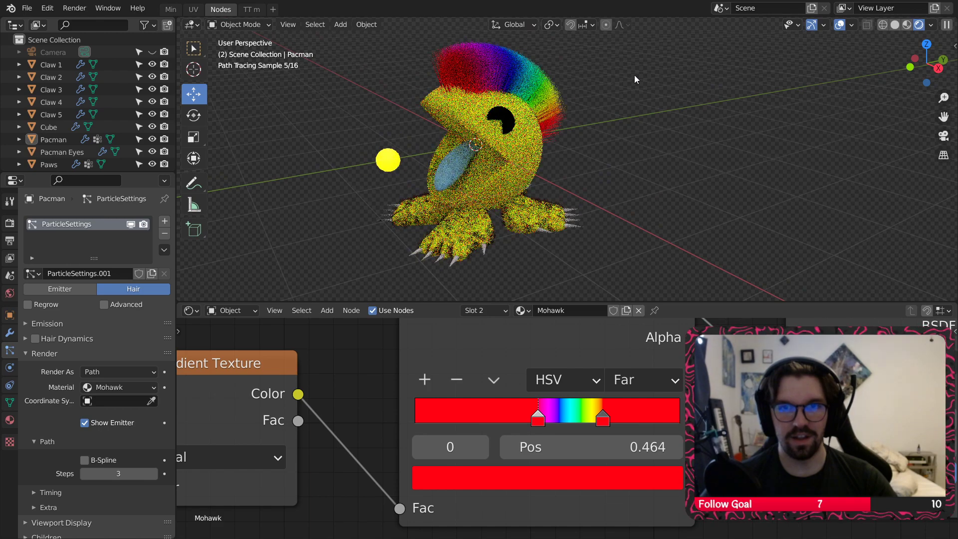
Step: Select the tongue and spread its Musgrave Texture and ColorRamp nodes away from the Bump node to make room in the material
left_click(459, 166)
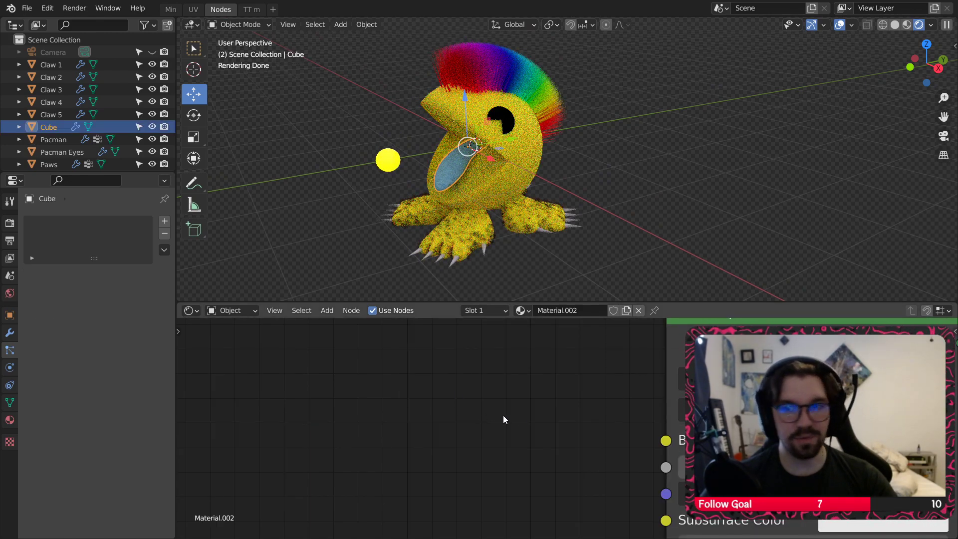
scroll(417, 416, "down", 4)
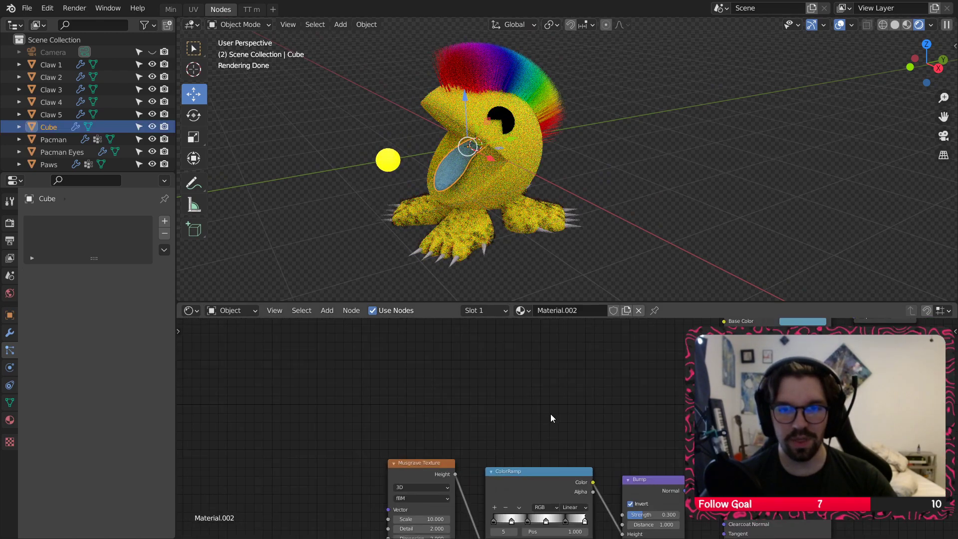
left_click_drag(436, 465, 367, 404)
left_click_drag(535, 473, 504, 441)
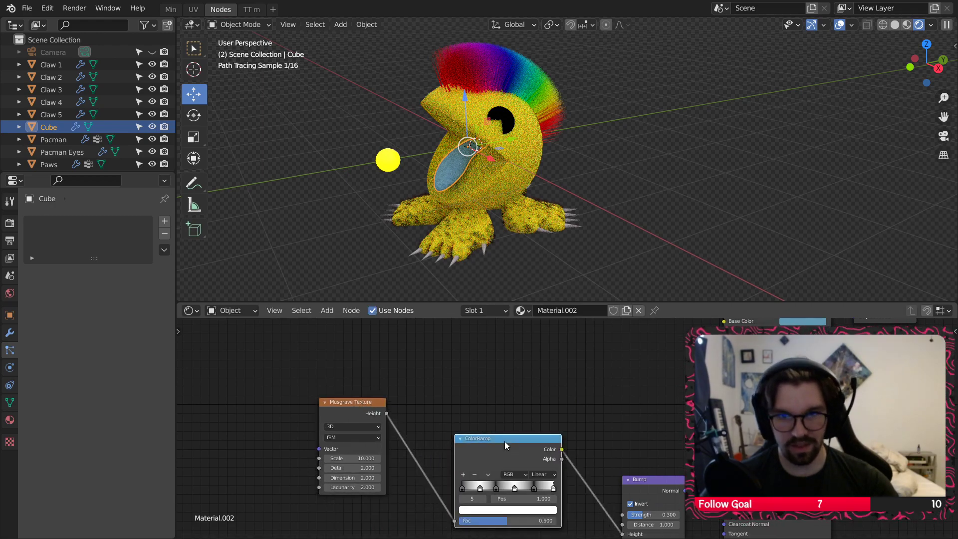
Step: Duplicate the tongue's ColorRamp node above the original and connect the Musgrave Texture's Height output to the copy's Fac input
key("shift+d")
left_click(512, 336)
scroll(415, 404, "up", 2)
mouse_move(373, 422)
left_mouse_down()
mouse_move(432, 430)
mouse_move(473, 423)
left_mouse_up()
scroll(501, 395, "up", 2)
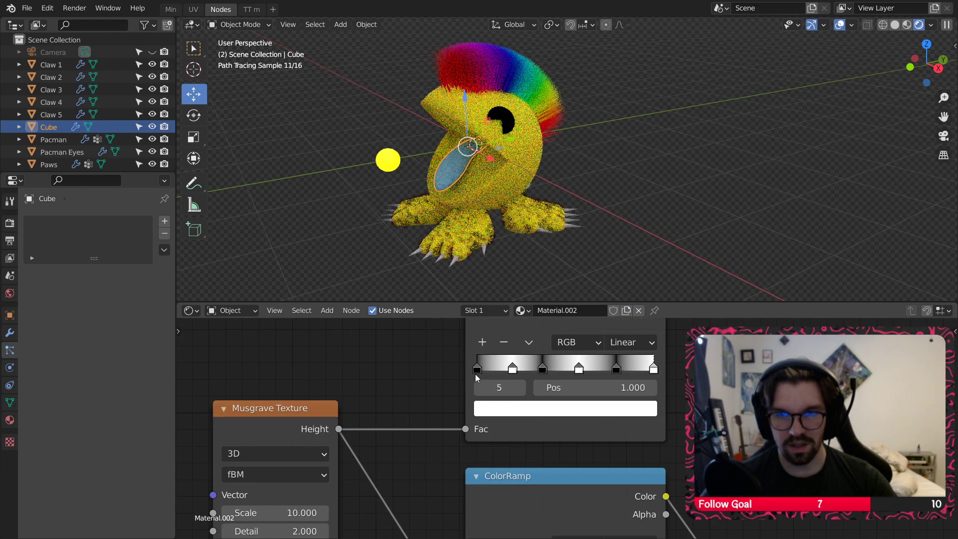
Step: Copy the tongue's blue base color onto the three black stops of the duplicated ColorRamp
left_click(475, 373)
left_click(504, 410)
middle_click_drag(813, 369, 571, 448)
scroll(572, 447, "down", 2)
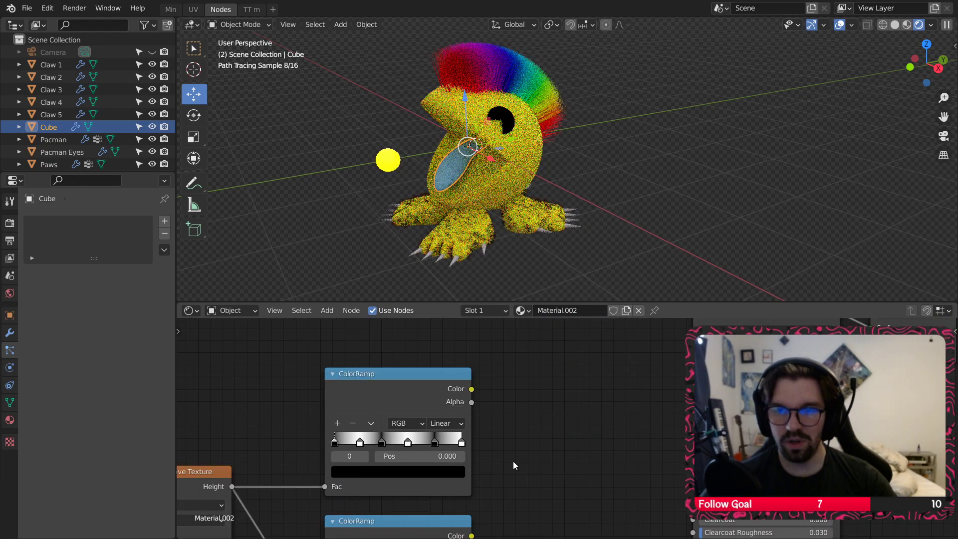
key("ctrl+v")
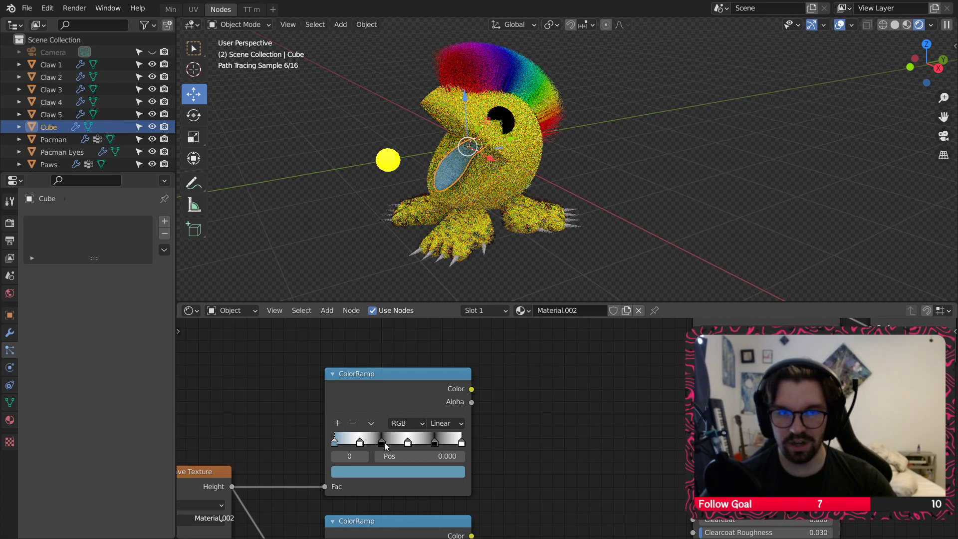
left_click(384, 442)
key("ctrl+v")
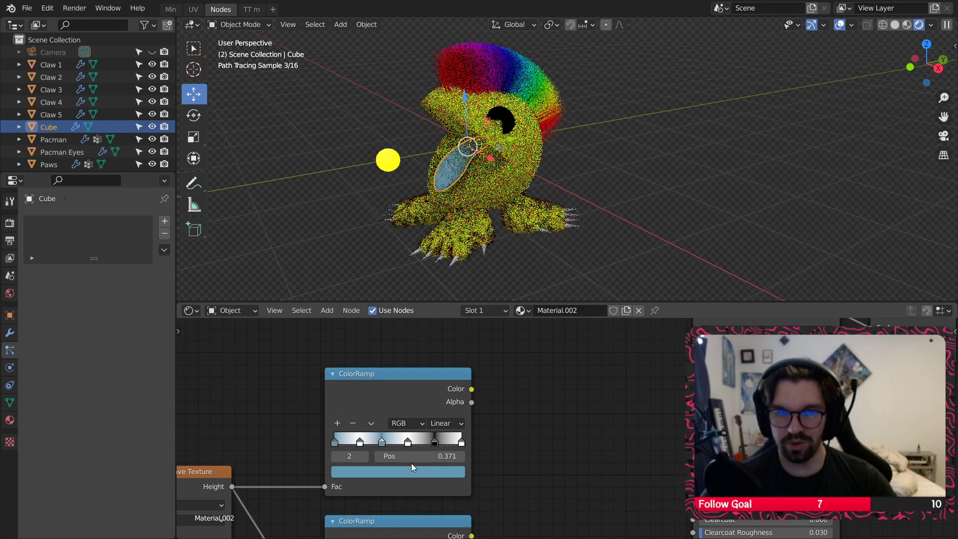
left_click(435, 442)
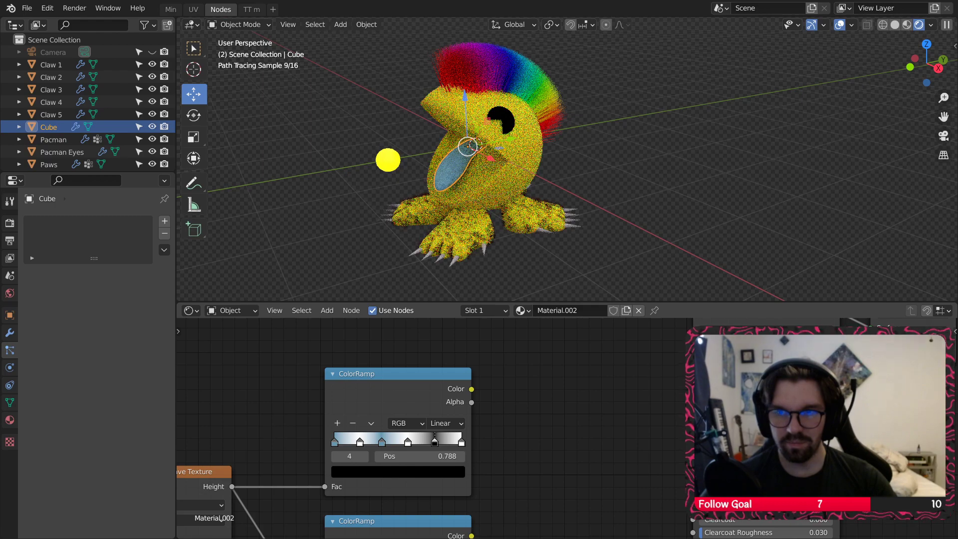
key("ctrl+v")
Step: Recolor the white stops of the duplicated ColorRamp, light purple at position 0.199 and violet at 0.575
scroll(450, 460, "up", 1)
left_click(340, 441)
left_click(345, 474)
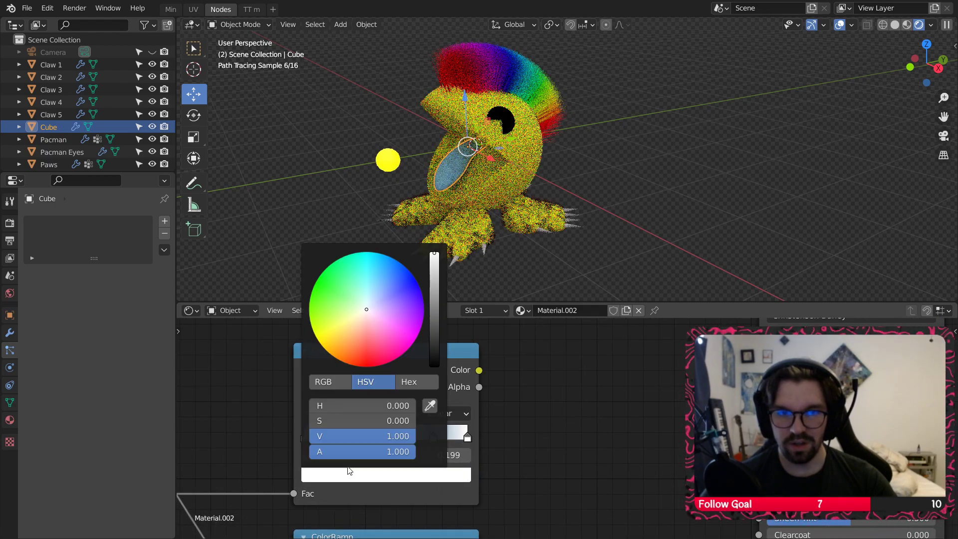
left_click(385, 310)
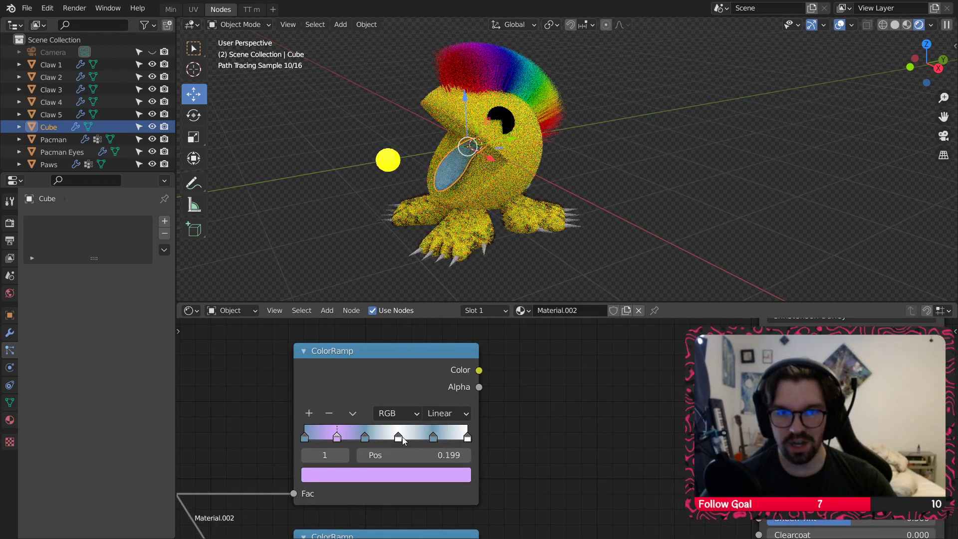
left_click(399, 437)
left_click(393, 471)
left_click_drag(376, 299, 393, 298)
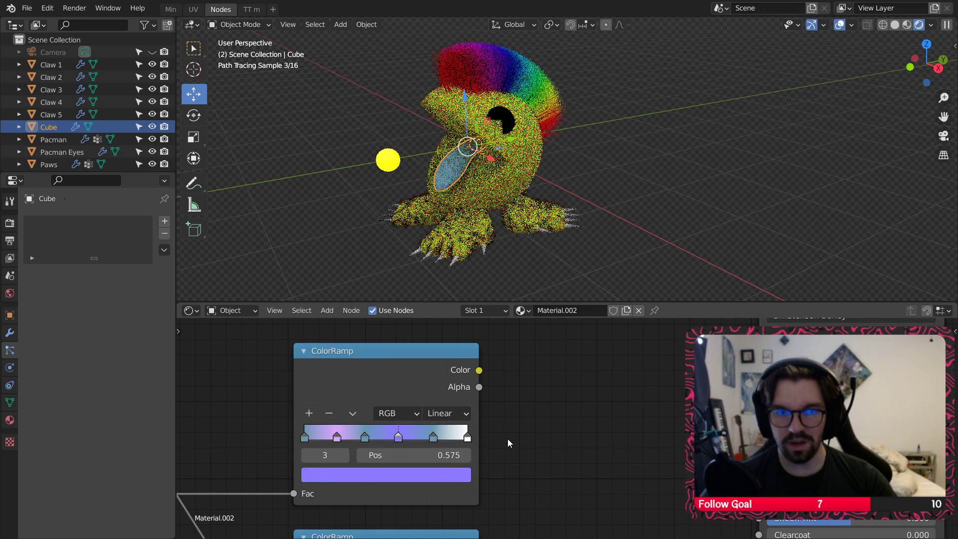
Step: Make the ColorRamp's last stop a saturated blue and connect its Color output to the shader's Base Color
left_click(467, 437)
left_click(386, 474)
left_click(388, 285)
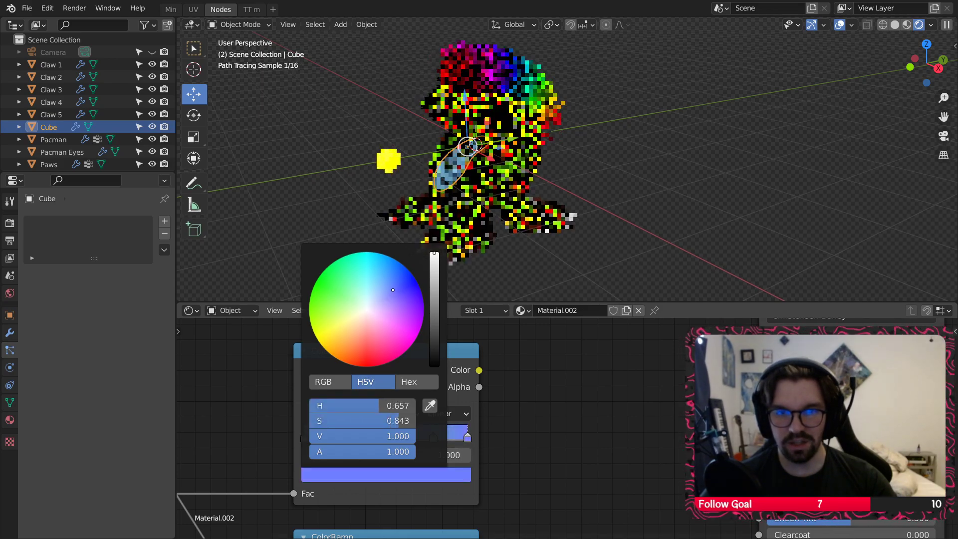
left_click_drag(387, 285, 401, 278)
left_click_drag(479, 370, 759, 333)
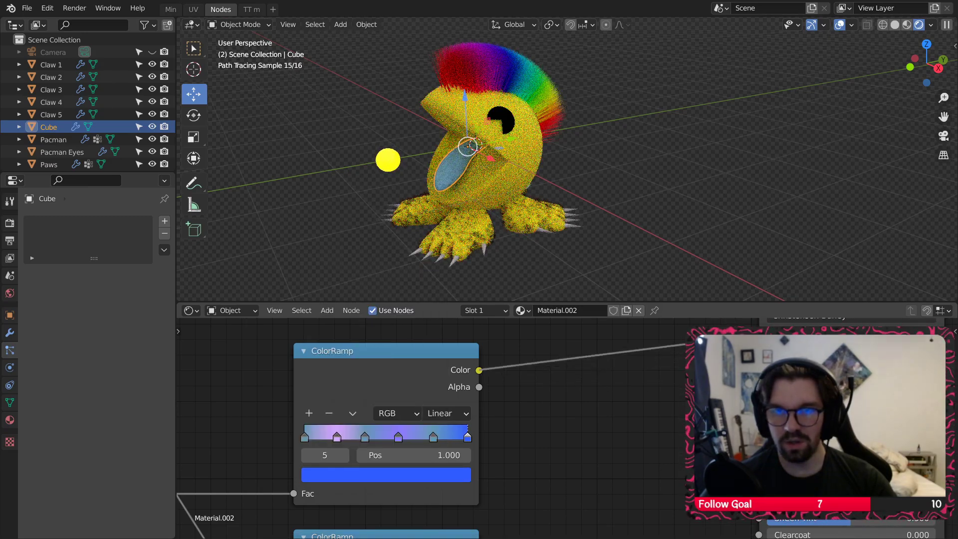
Step: Set the tongue color ramp's interpolation to B-Spline
scroll(439, 166, "up", 9)
scroll(439, 166, "down", 2)
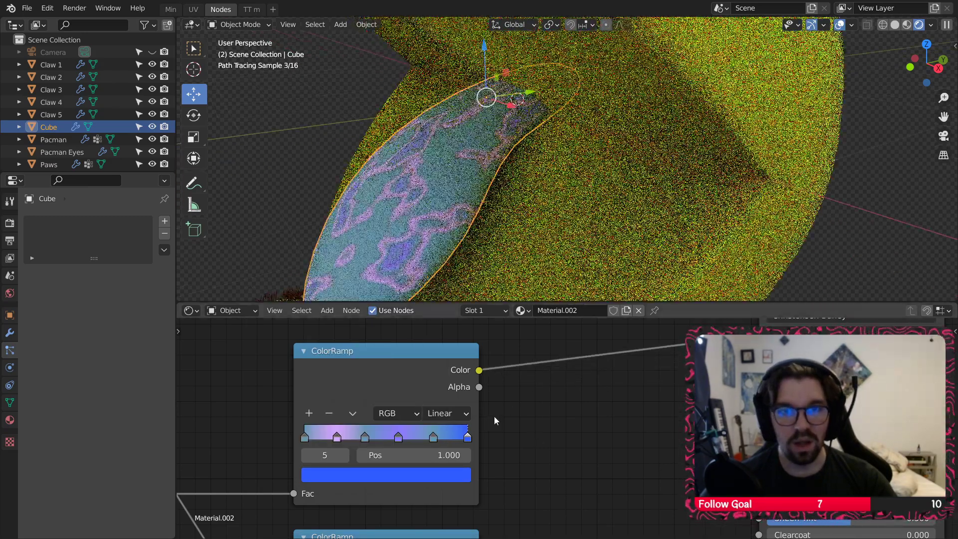
scroll(351, 439, "up", 2)
scroll(351, 439, "up", 1)
left_click(292, 452)
left_click(499, 407)
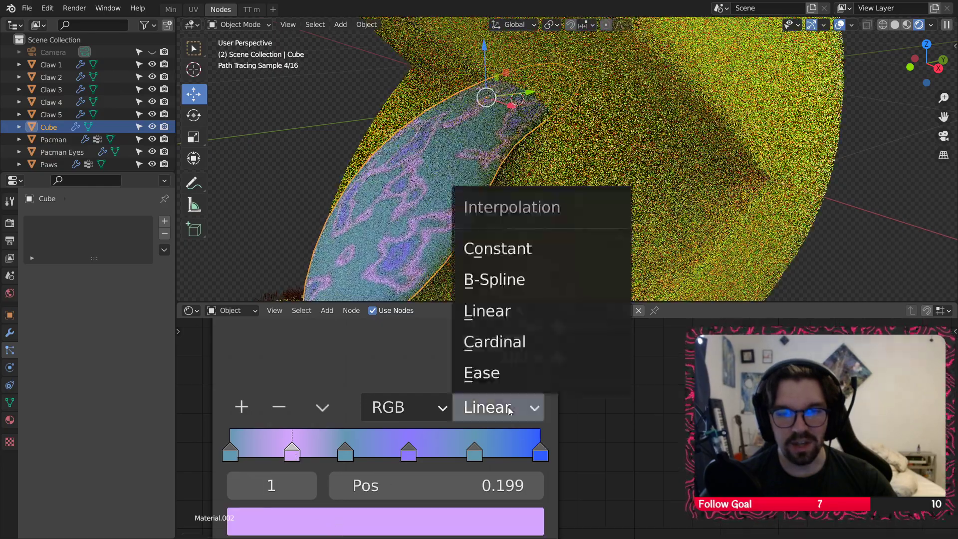
left_click(494, 279)
Step: Recolor the ramp stop at position 0.199 to the same violet as the fourth stop and check the tongue on the whole creature
middle_click_drag(292, 459, 367, 394)
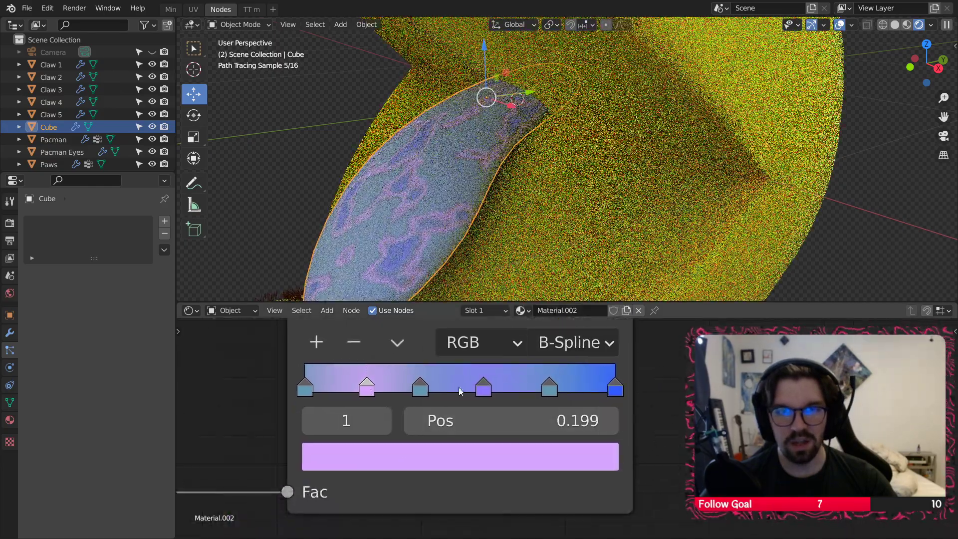
left_click(367, 393)
left_click(390, 453)
left_click_drag(471, 160, 471, 124)
scroll(451, 218, "down", 7)
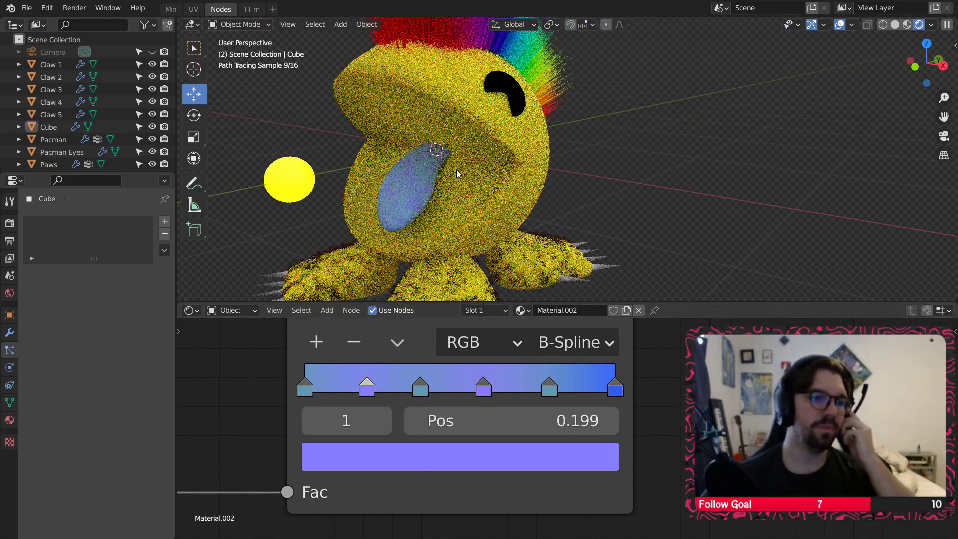
scroll(548, 125, "down", 4)
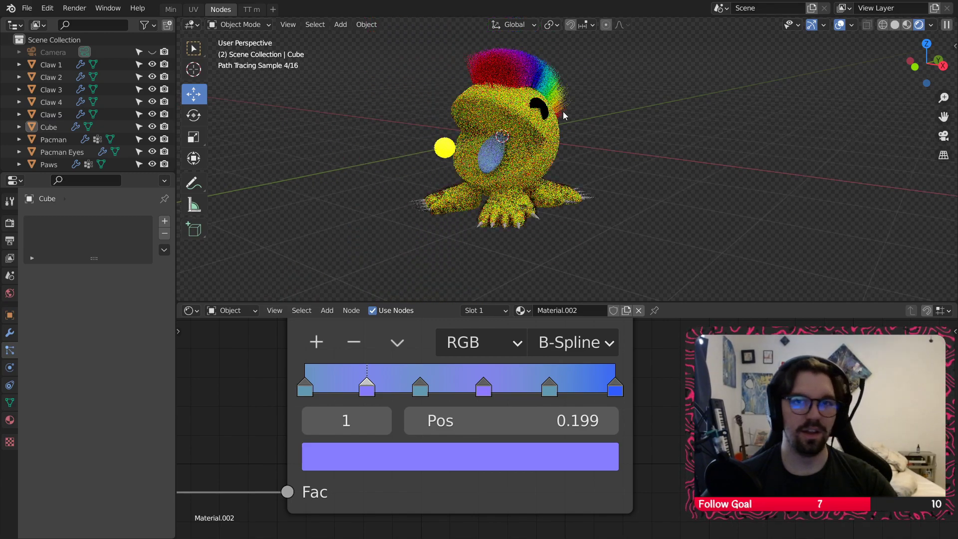
scroll(608, 154, "up", 5)
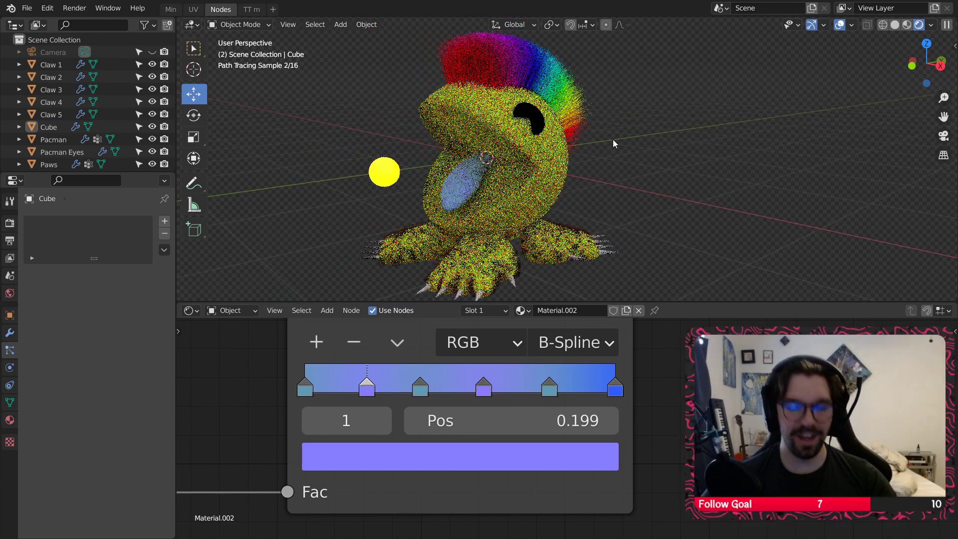
Step: Save the file, then view the creature with rendered shading from several angles in the Min workspace
key("ctrl+s")
left_click(170, 9)
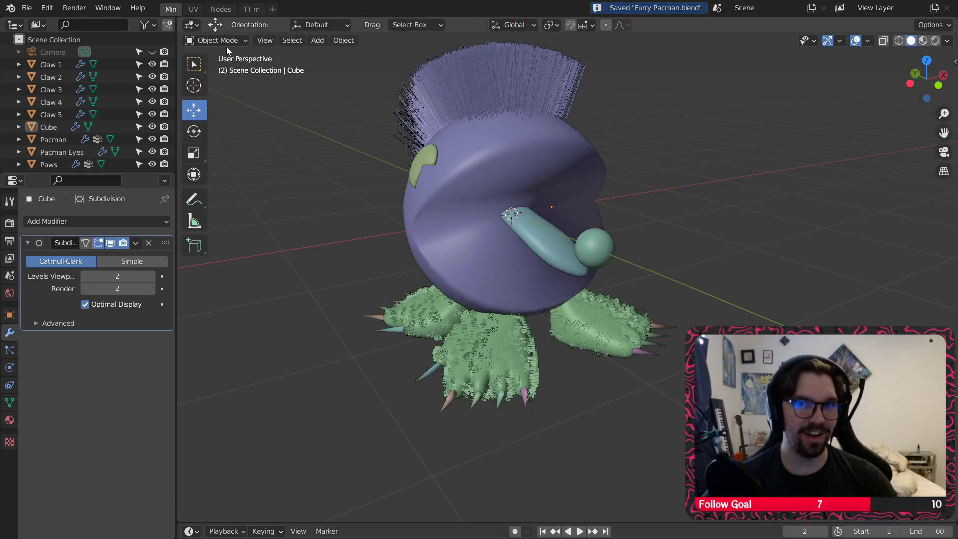
middle_click_drag(602, 285, 954, 191)
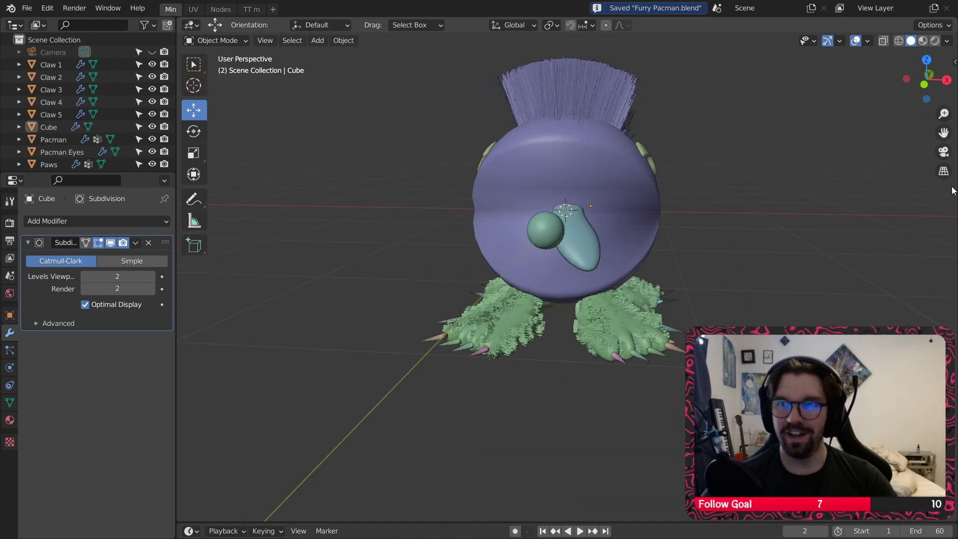
left_click(934, 40)
mouse_move(730, 208)
middle_mouse_down()
mouse_move(546, 232)
mouse_move(597, 192)
mouse_move(521, 233)
middle_mouse_up()
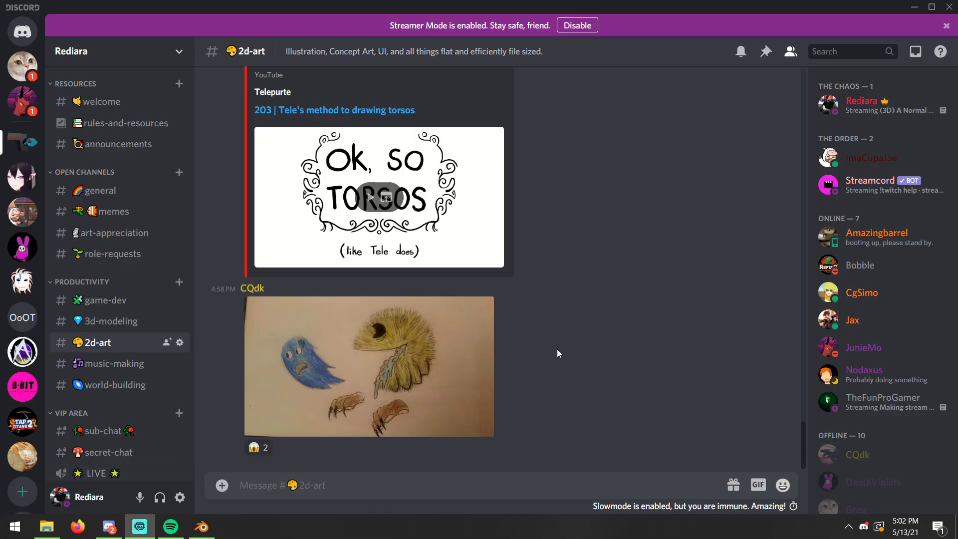
Step: Switch to Discord and enlarge the furry Pacman and ghost reference drawing in the 2d-art channel
left_click(324, 367)
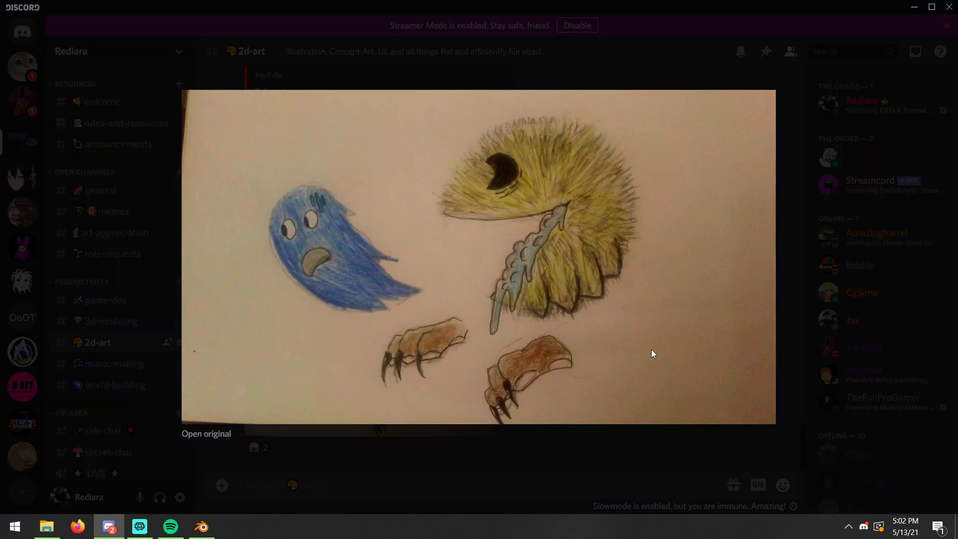